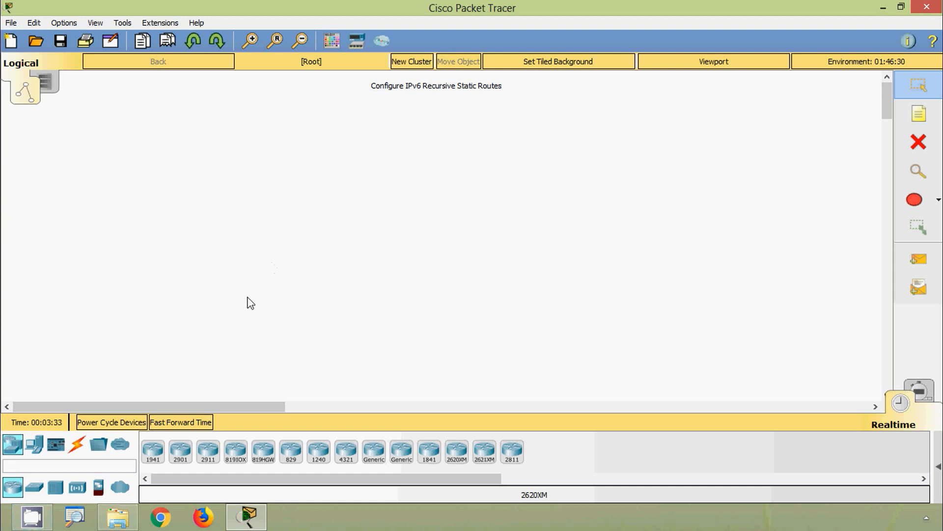
Step: Place three 1941 routers in a triangle below the title, one at the apex and two beneath it
left_click(155, 460)
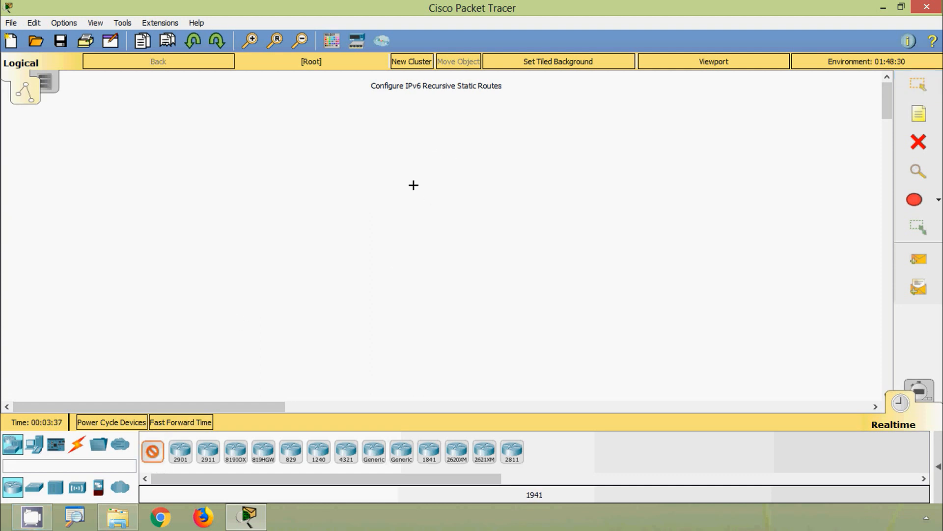
left_click(435, 145)
left_click(395, 195)
left_click(475, 196)
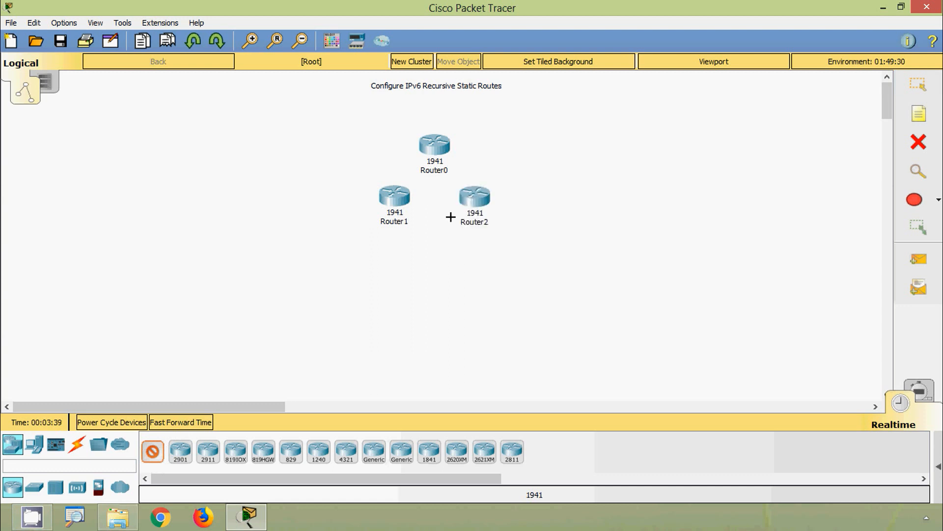
Step: Add three 2960 switches, one on the outer side of each router
left_click(34, 487)
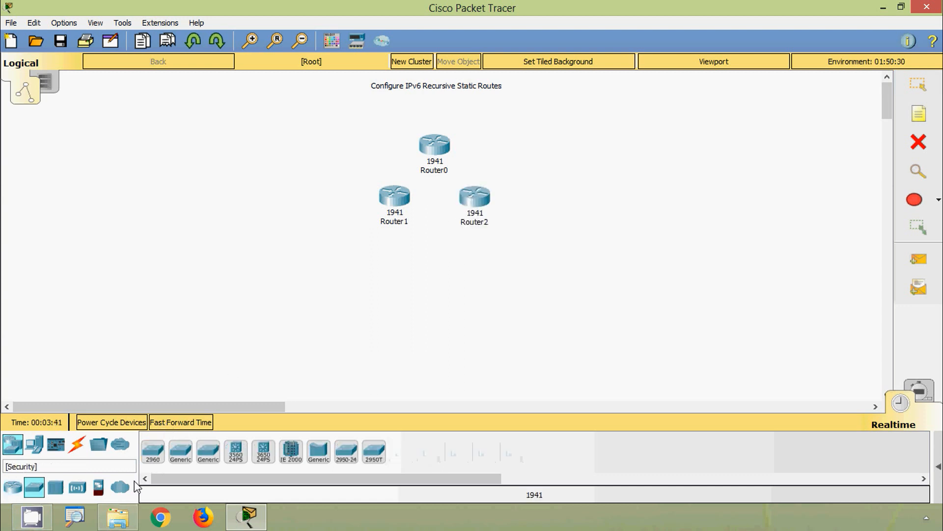
left_click(153, 451)
left_click(333, 205)
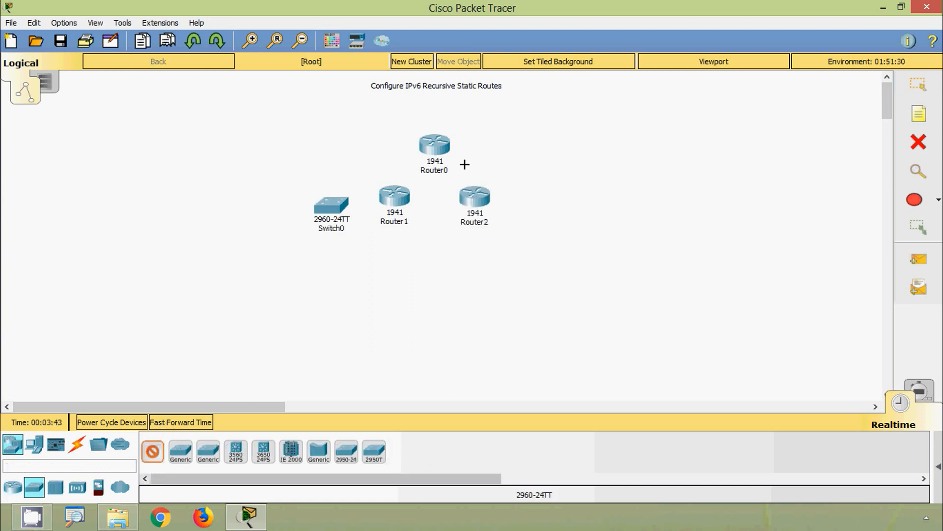
left_click(498, 136)
left_click(540, 196)
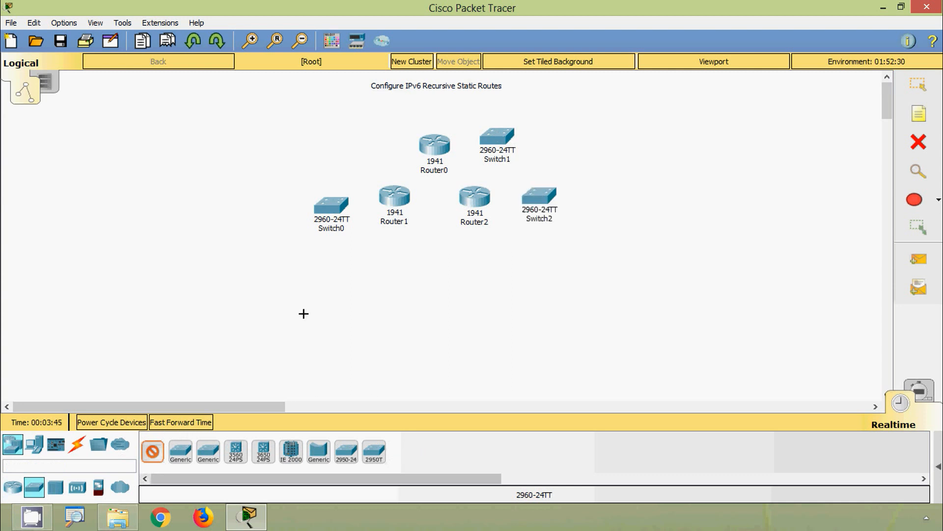
Step: Add three generic PCs, one on the outer side of each switch
left_click(34, 443)
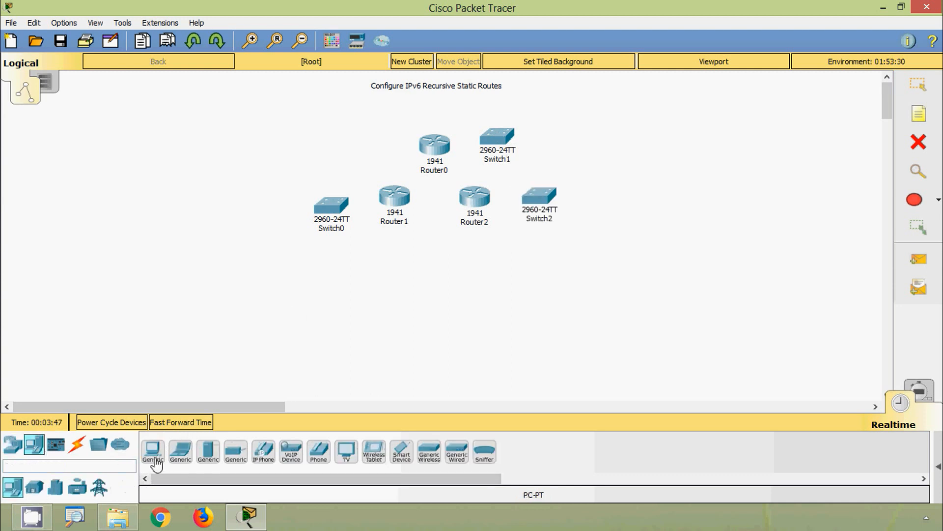
left_click(274, 212)
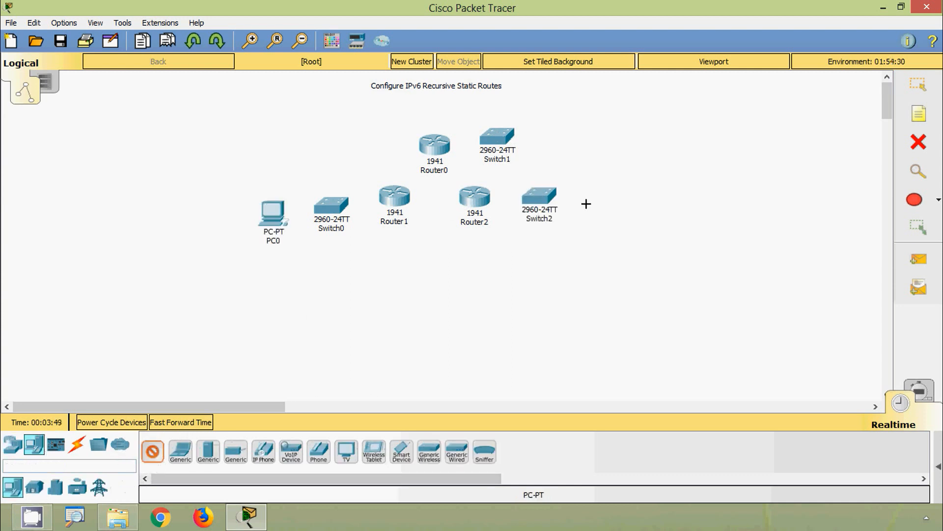
left_click(587, 203)
left_click(559, 135)
key("Escape")
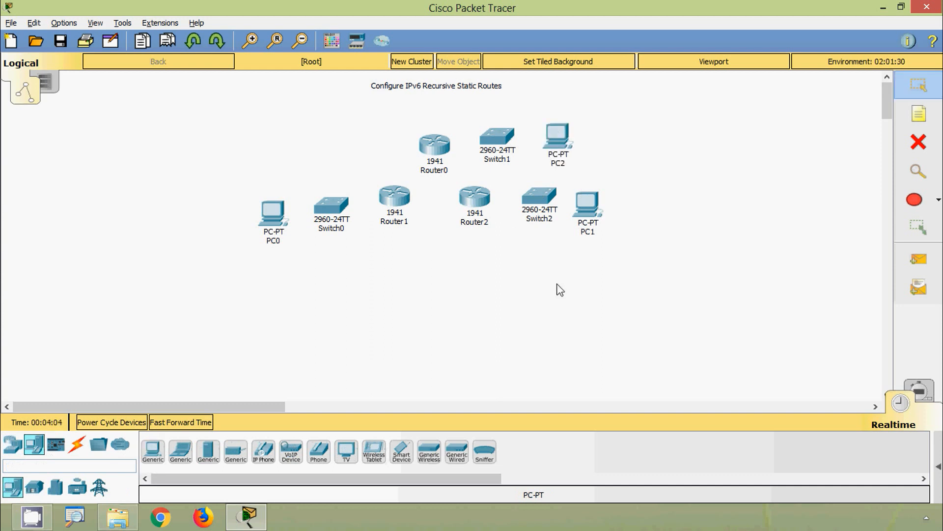
Step: Rename Router1 as R1 and Switch0 as S1
left_click(396, 222)
left_click_drag(407, 225, 393, 225)
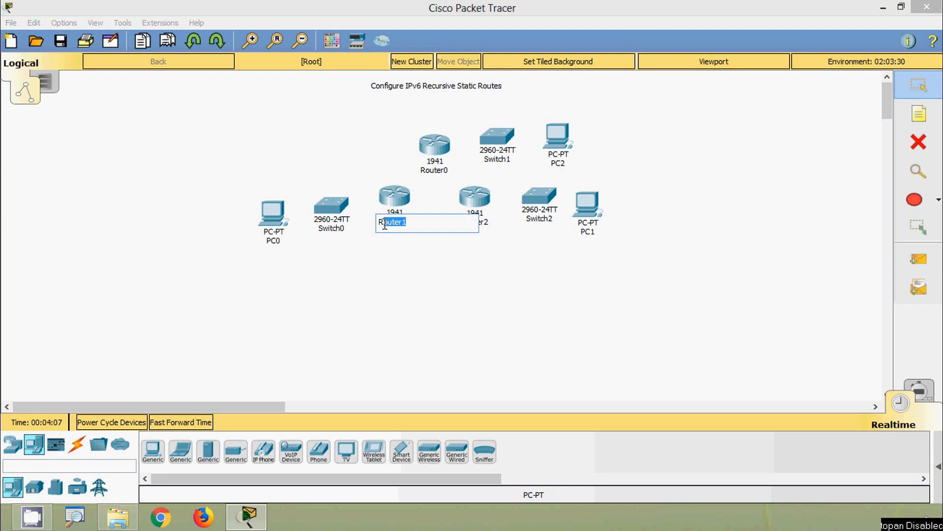
type("1")
left_click(342, 230)
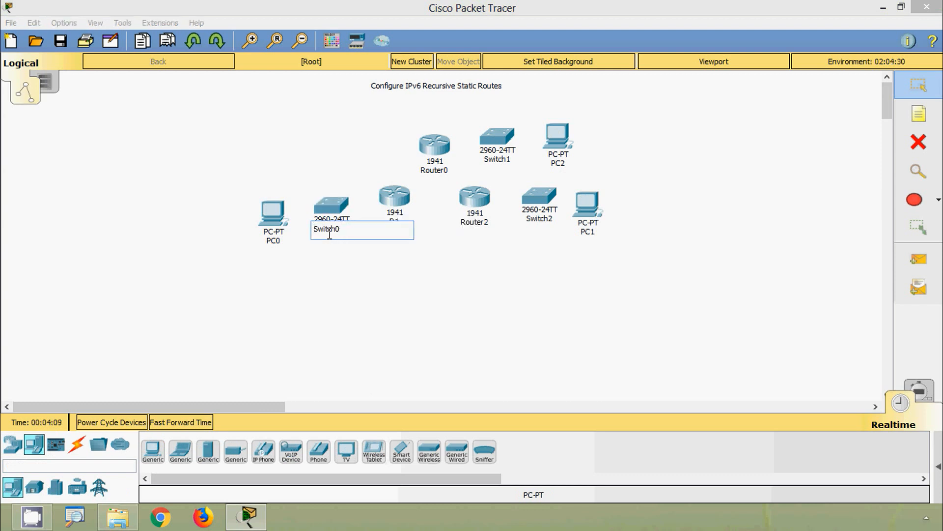
left_click_drag(339, 229, 322, 231)
left_click(362, 261)
Step: Swap the positions of PC0 and PC1 so PC1 sits beside S1 and PC0 beside Switch2
left_click_drag(277, 222, 628, 312)
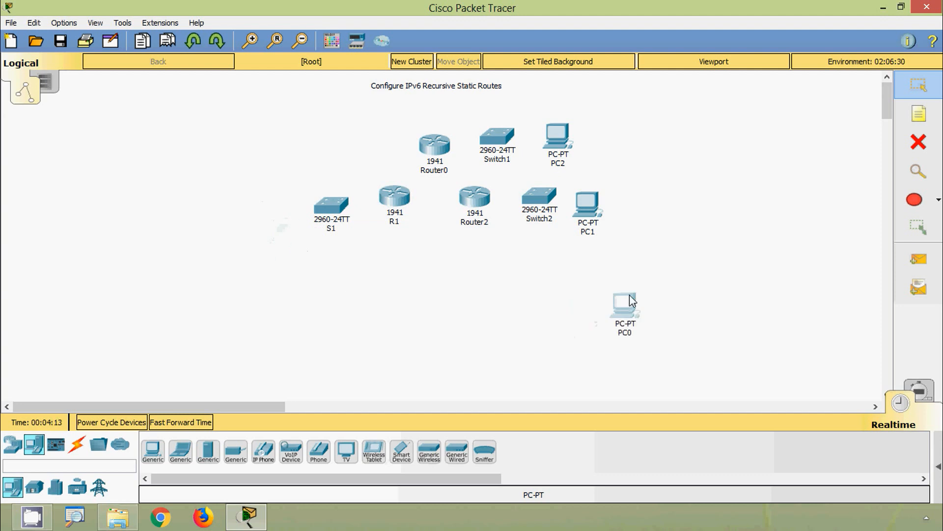
left_click_drag(597, 219, 286, 222)
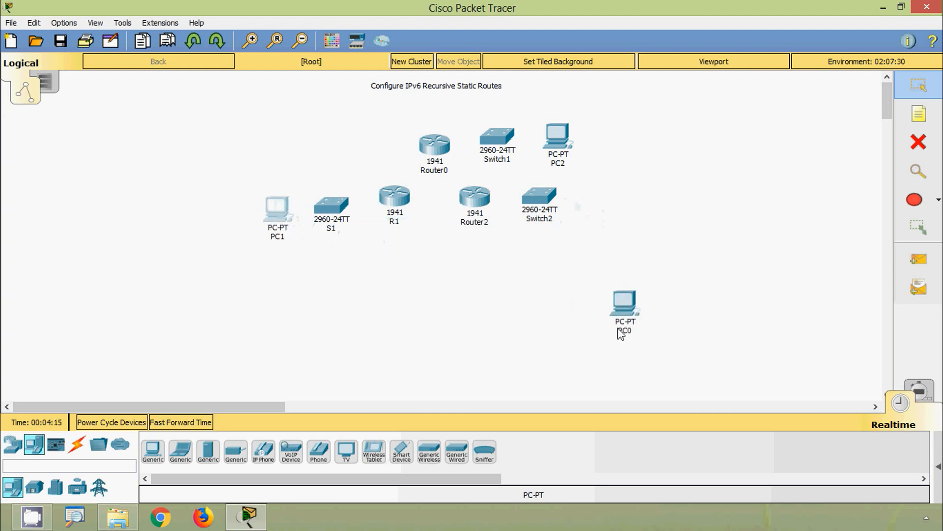
left_click_drag(624, 303, 588, 202)
Step: Move Router0 slightly upward and rename it R2
left_click_drag(429, 161, 431, 150)
left_click(438, 160)
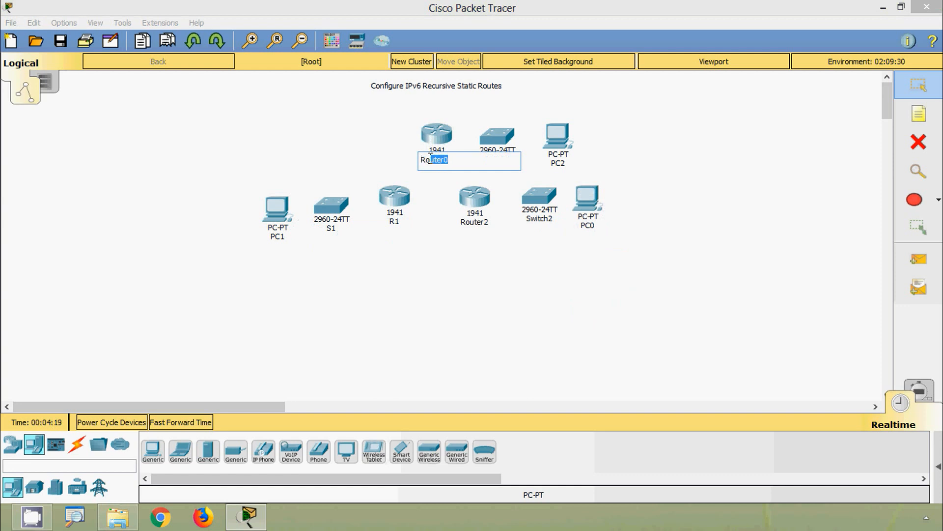
type("2")
left_click(598, 123)
Step: Rename Switch1, the switch beside R2, as S2
left_click(507, 161)
left_click_drag(513, 159, 485, 158)
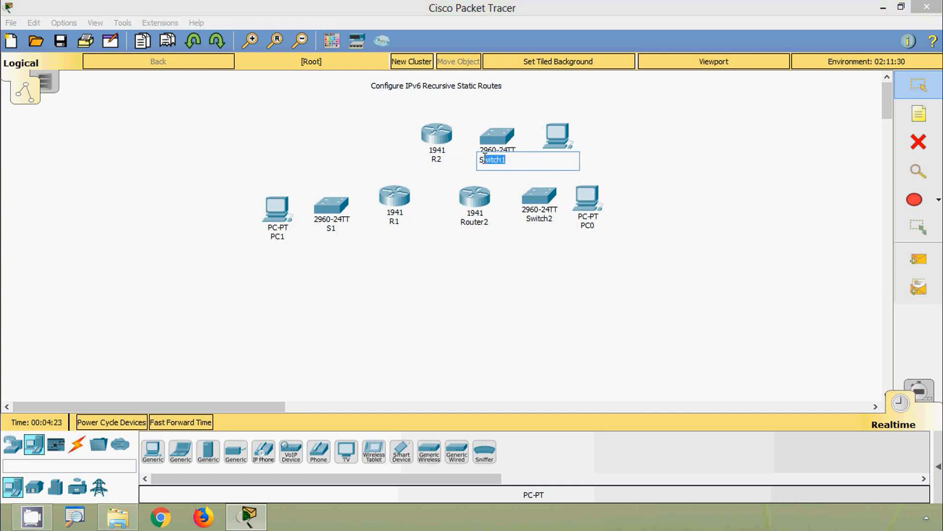
type("2")
left_click(760, 192)
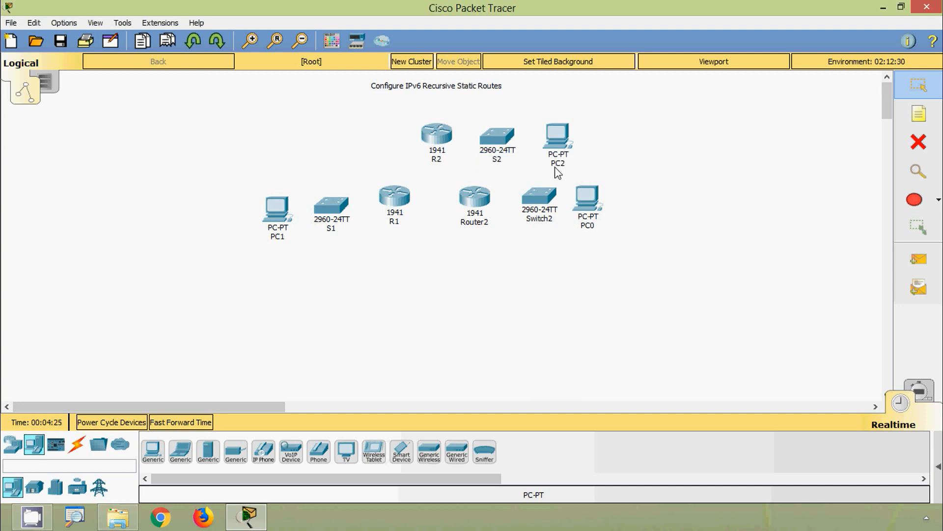
Step: Rename Router2 as R3 and Switch2 as S3
left_click(477, 225)
left_click_drag(486, 223, 468, 223)
type("3")
left_click(513, 266)
left_click(537, 222)
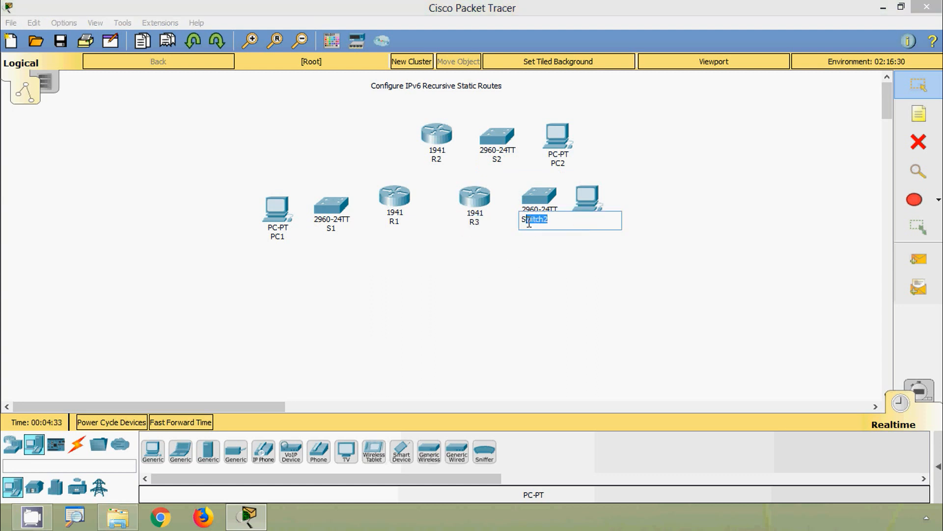
type("3")
left_click(532, 274)
Step: Move PC0 slightly farther from S3 and rename it PC3
left_click_drag(583, 202, 594, 201)
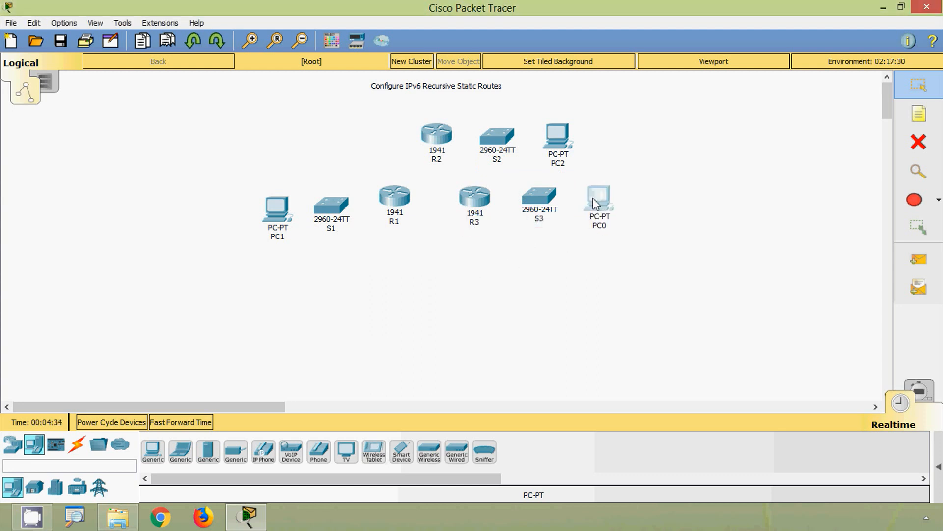
left_click(600, 227)
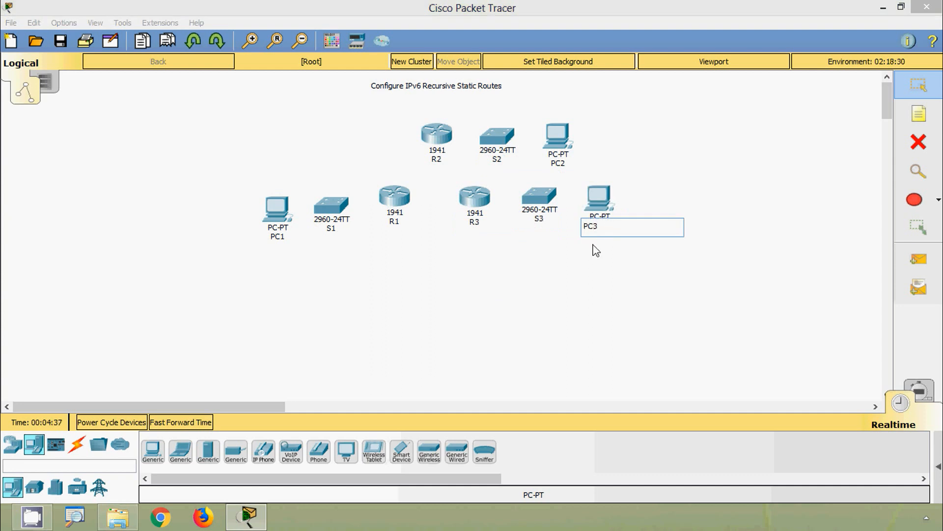
left_click(583, 279)
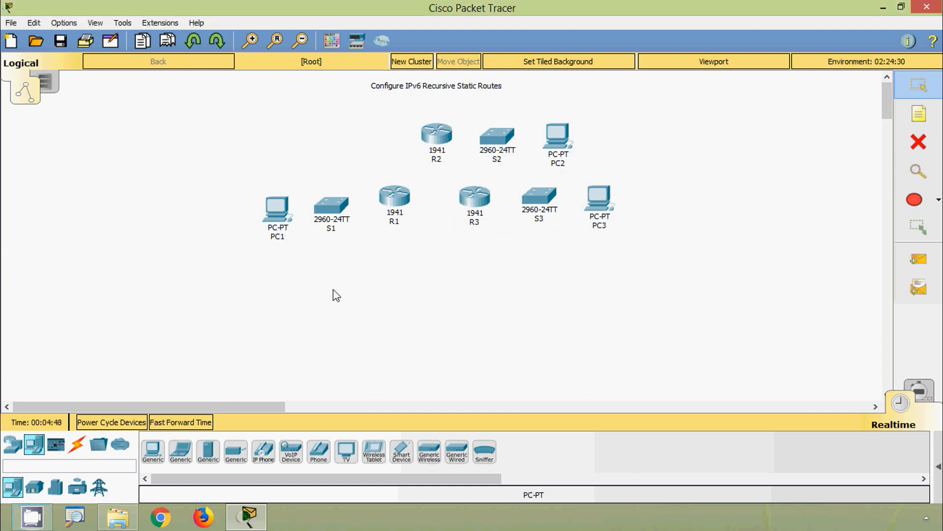
Step: Connect router R1 to GigabitEthernet0/1 of switch S1 with a copper straight-through cable
left_click(77, 444)
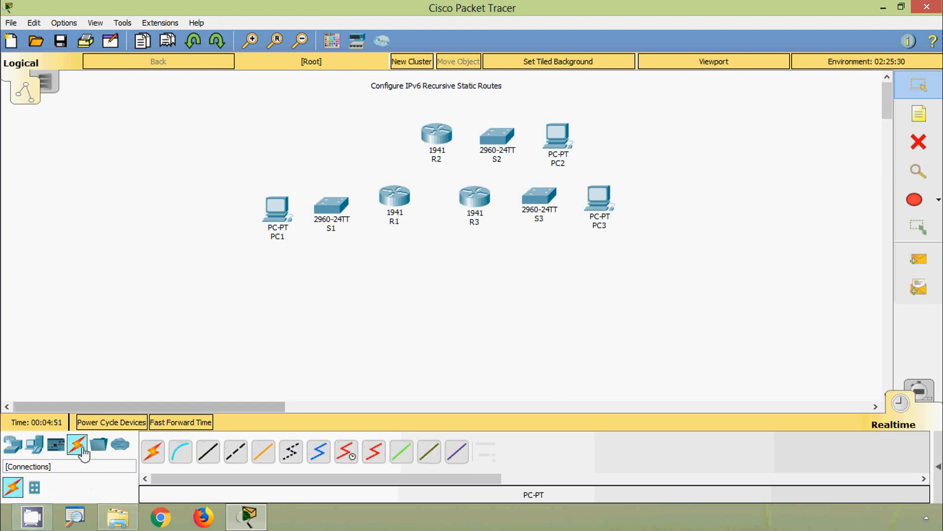
left_click(209, 459)
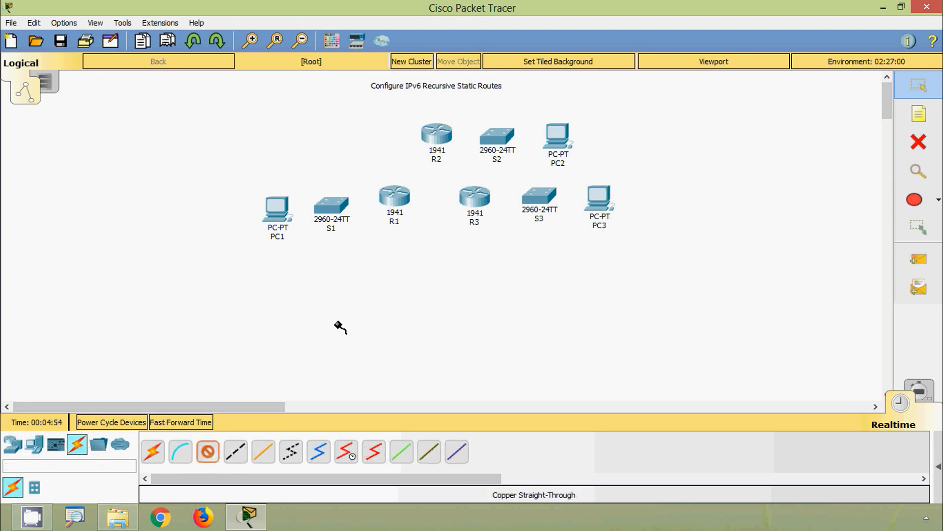
left_click(396, 199)
left_click(422, 251)
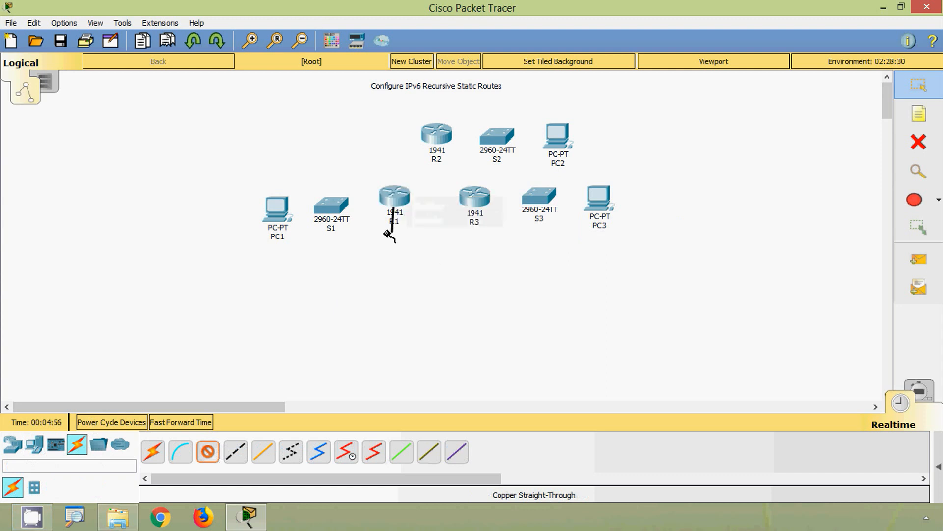
left_click(332, 209)
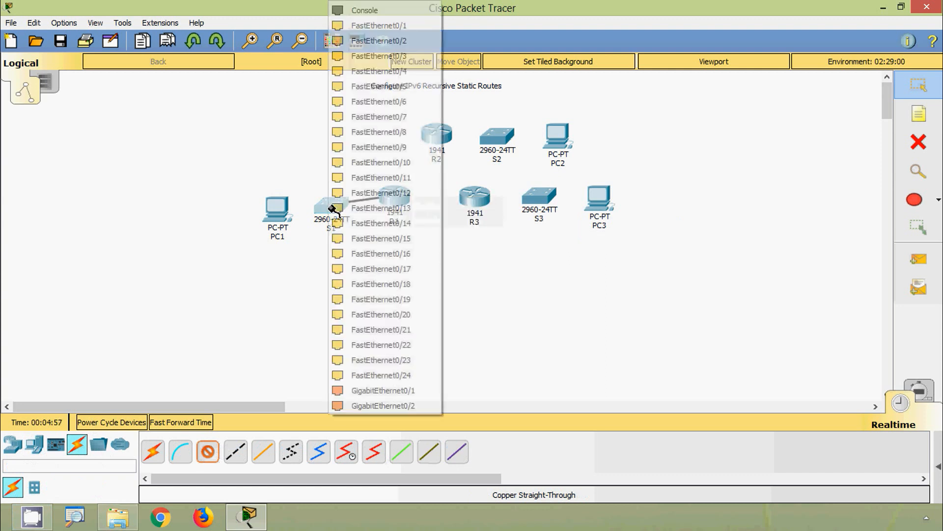
left_click(361, 390)
Step: Connect a FastEthernet port of switch S1 to FastEthernet0 of PC1 with a copper straight-through cable
left_click(330, 210)
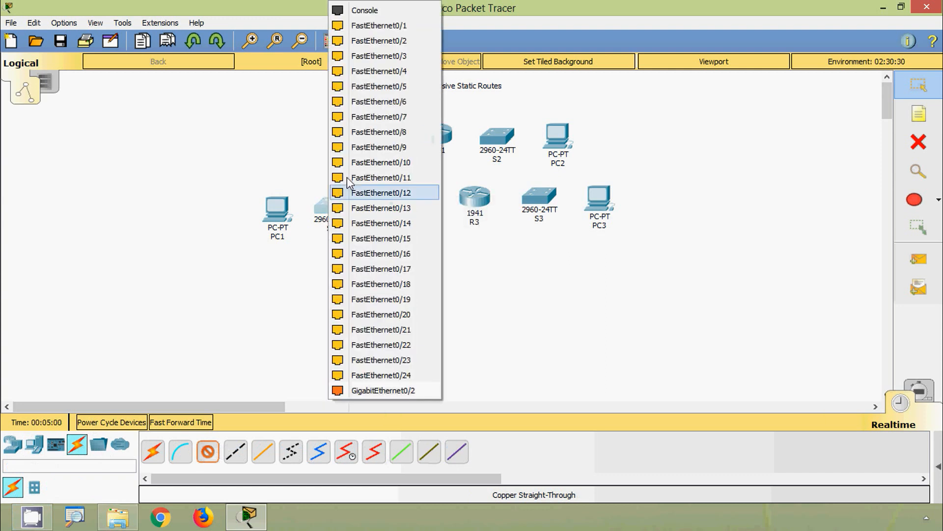
left_click(372, 31)
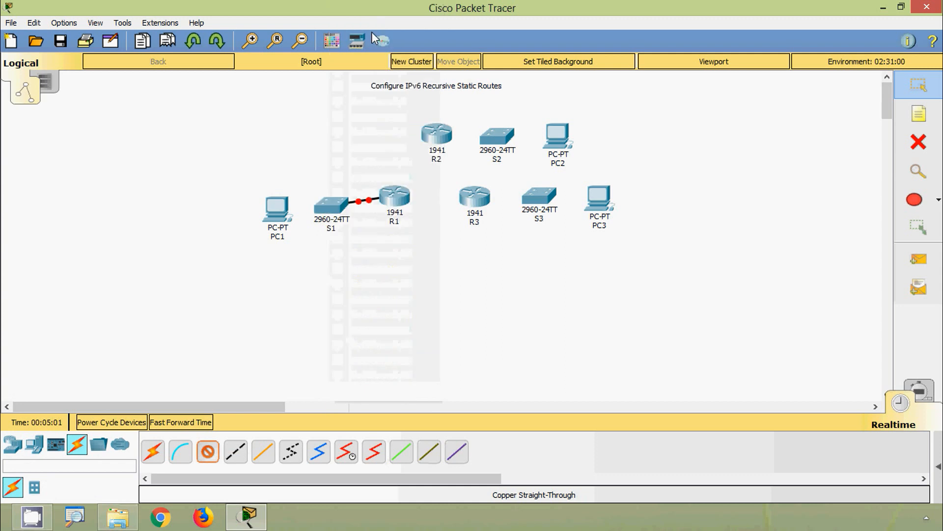
left_click(276, 208)
left_click(305, 261)
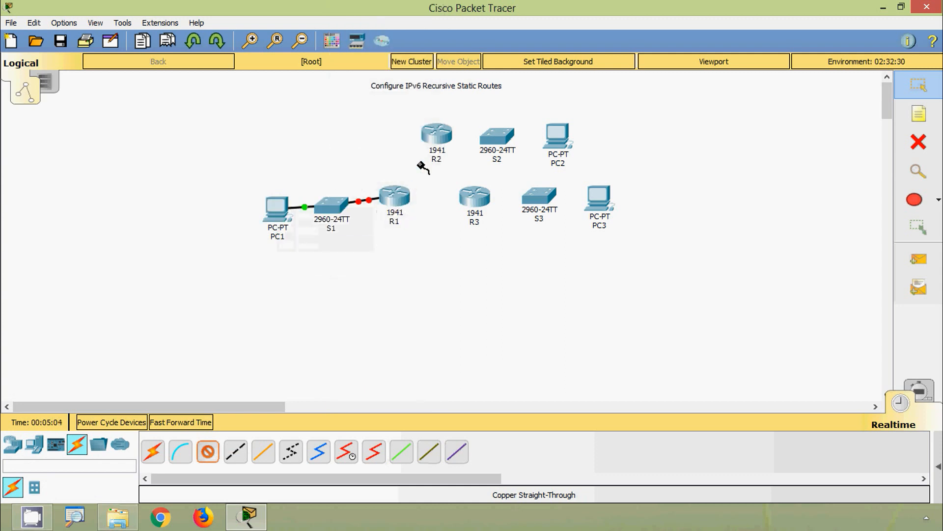
Step: Connect router R2 to GigabitEthernet0/1 of switch S2 with a copper straight-through cable
left_click(435, 137)
left_click(457, 174)
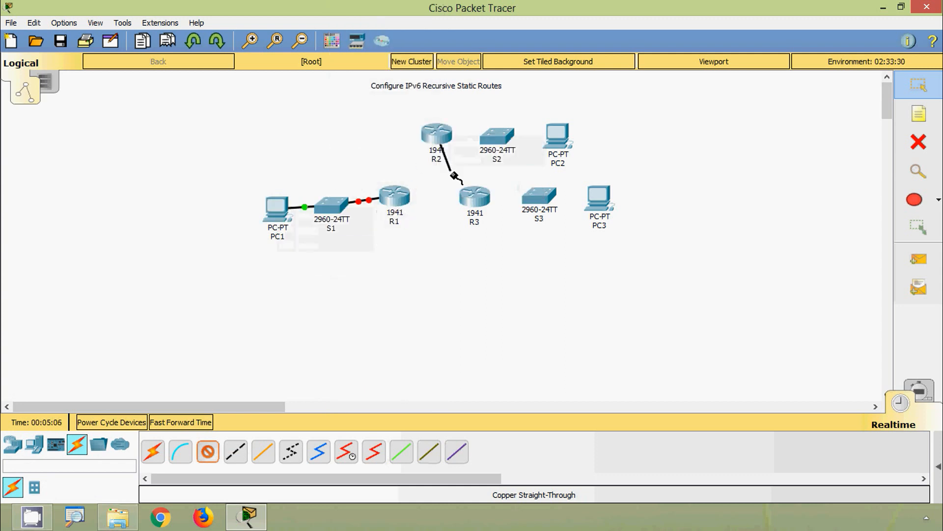
left_click(494, 140)
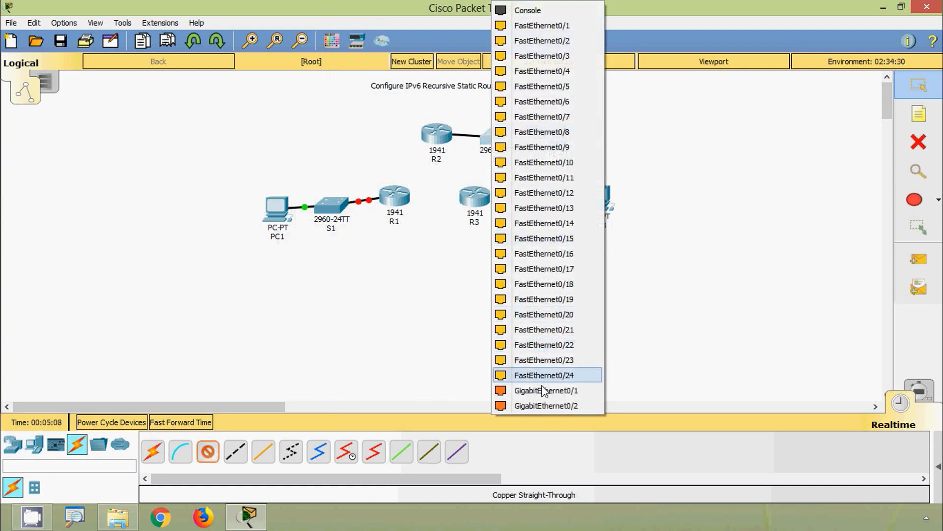
left_click(544, 389)
Step: Connect a FastEthernet port of switch S2 to FastEthernet0 of PC2 with a copper straight-through cable
left_click(498, 143)
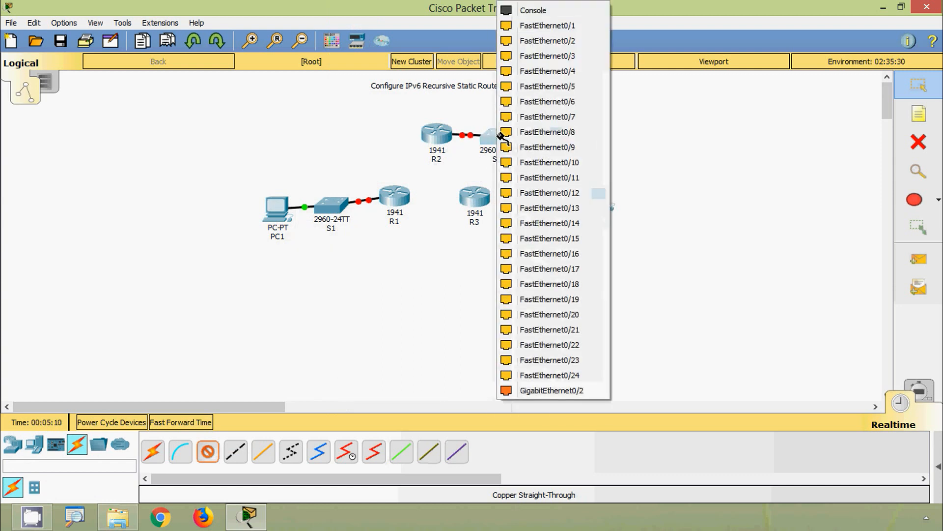
left_click(548, 39)
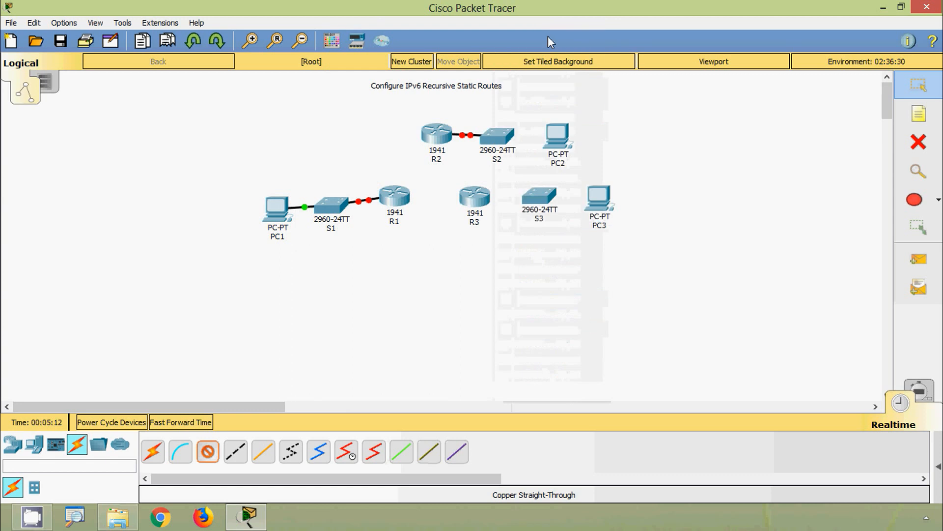
left_click(561, 136)
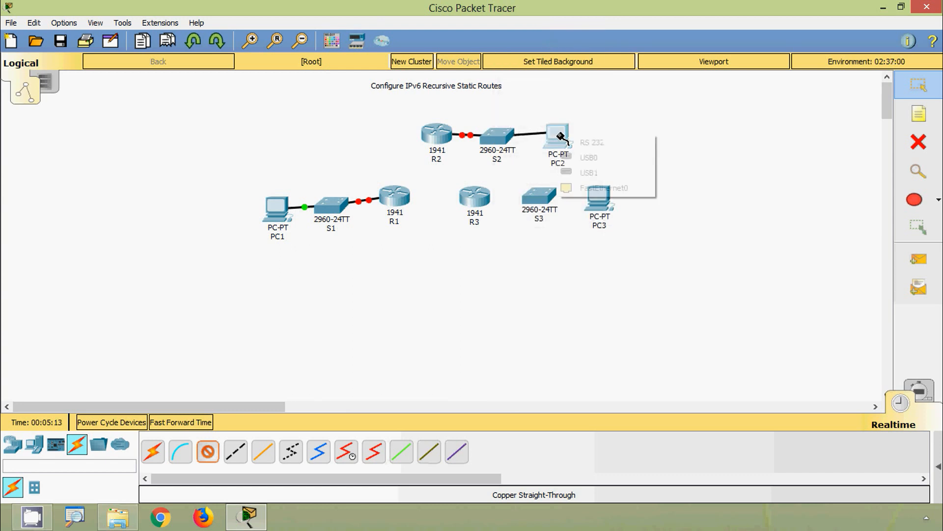
left_click(585, 188)
Step: Connect GigabitEthernet0/0 of router R3 to GigabitEthernet0/1 of switch S3 with a copper straight-through cable
left_click(474, 212)
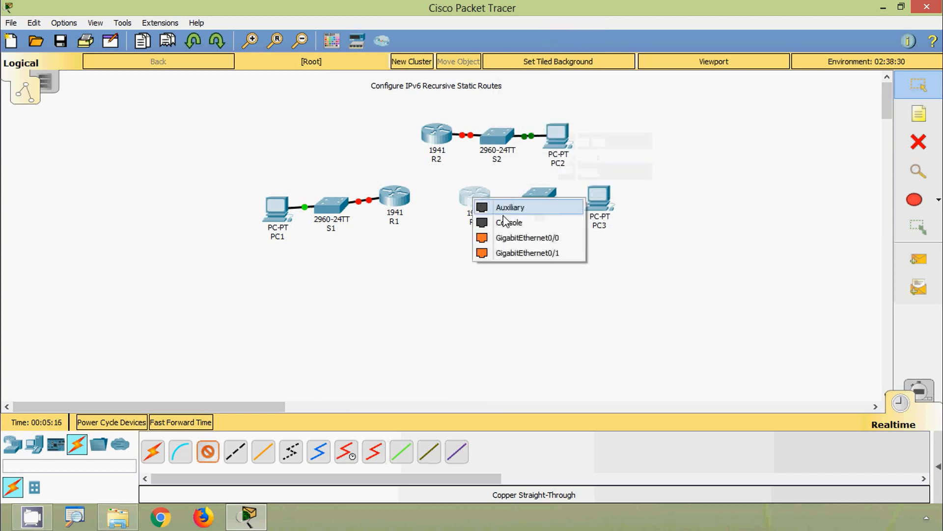
left_click(512, 239)
left_click(541, 199)
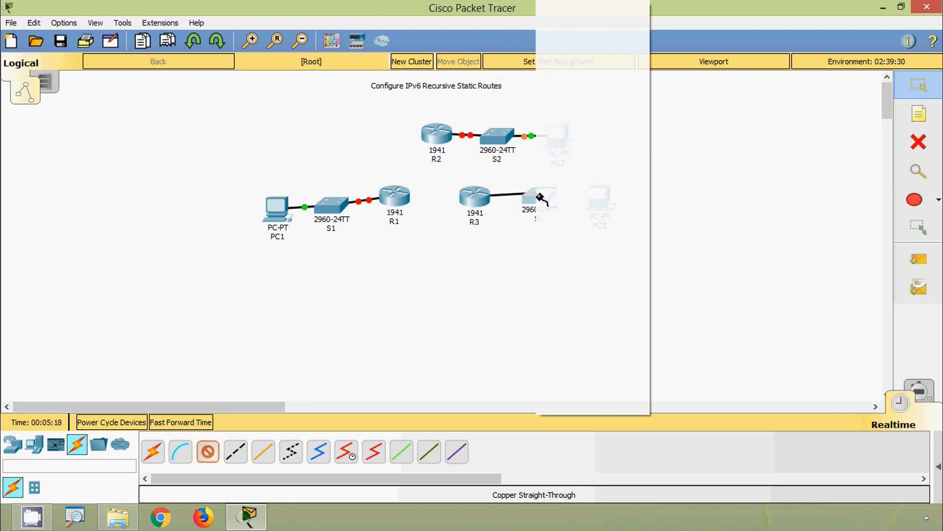
left_click(580, 390)
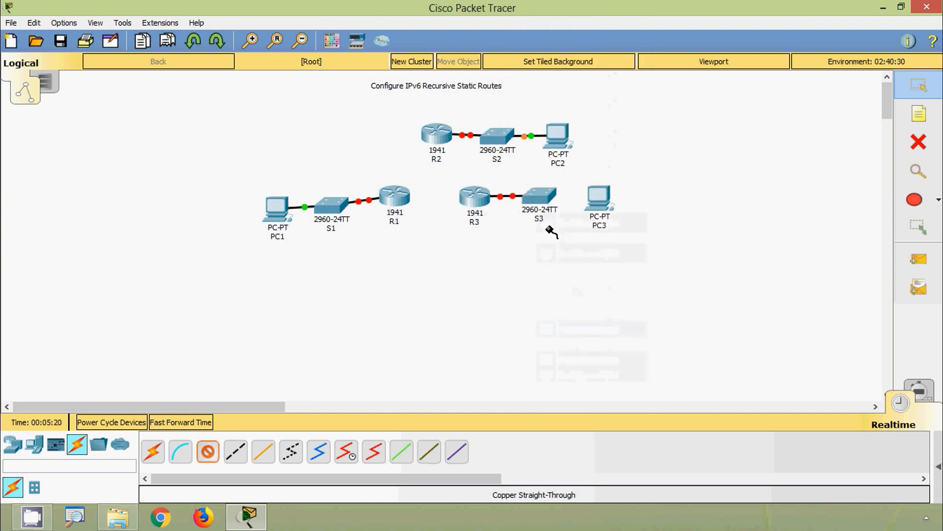
Step: Connect FastEthernet0/1 of switch S3 to FastEthernet0 of PC3 with the copper straight-through cable
left_click(541, 199)
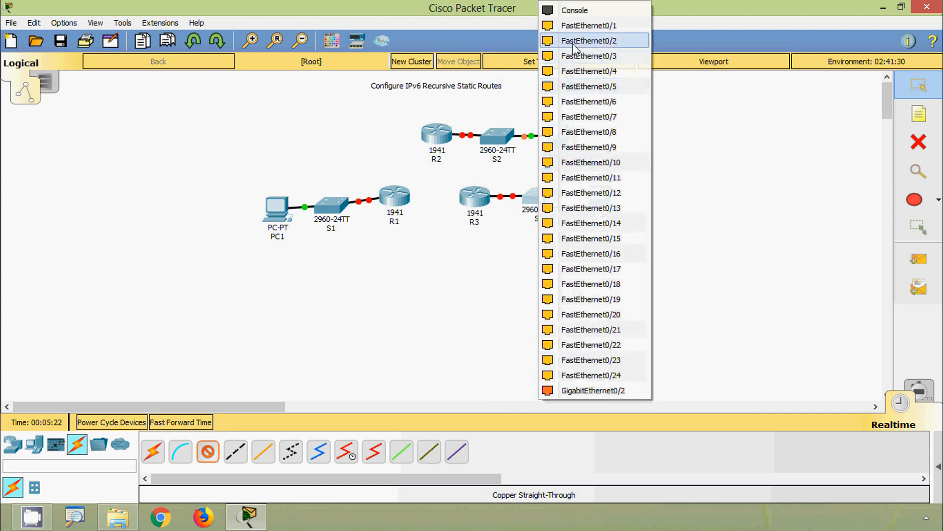
left_click(582, 27)
left_click(609, 198)
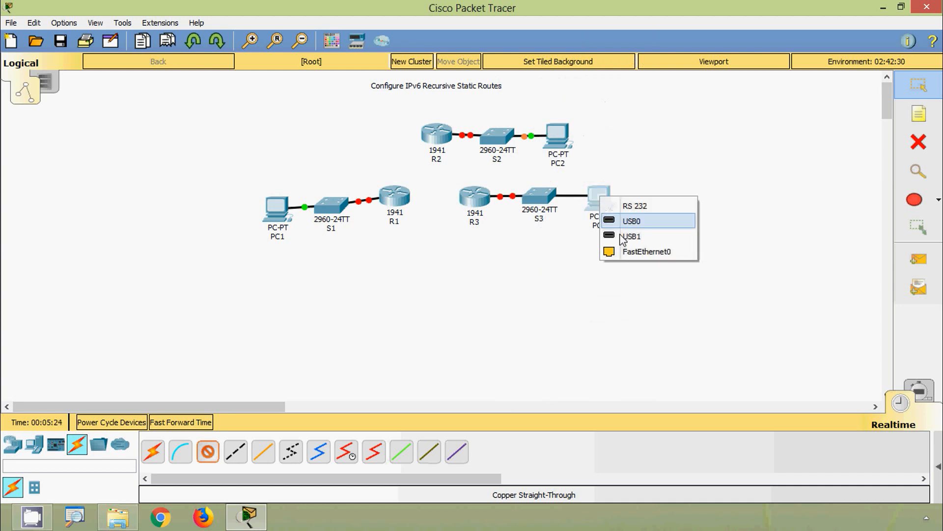
left_click(624, 250)
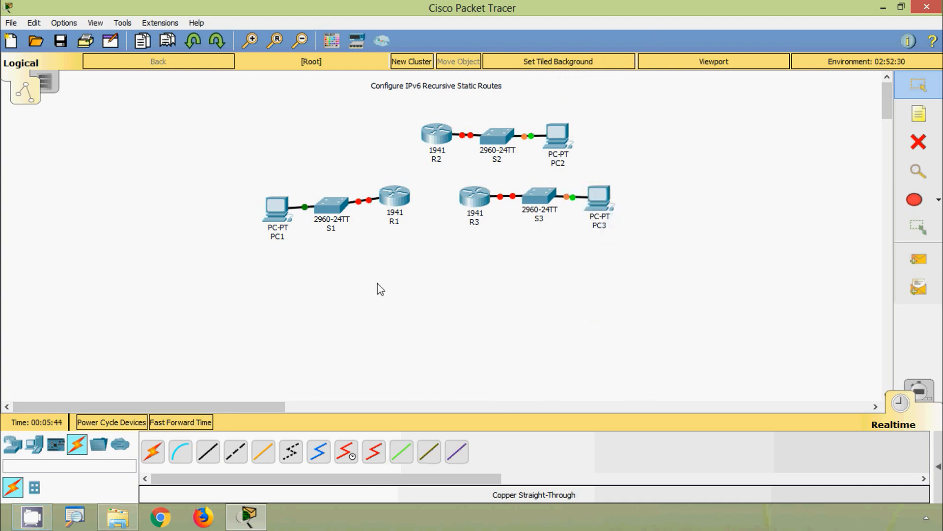
Step: Install an HWIC-2T serial module in the free slot of router R1 nearest its built-in Ethernet ports
left_click(399, 202)
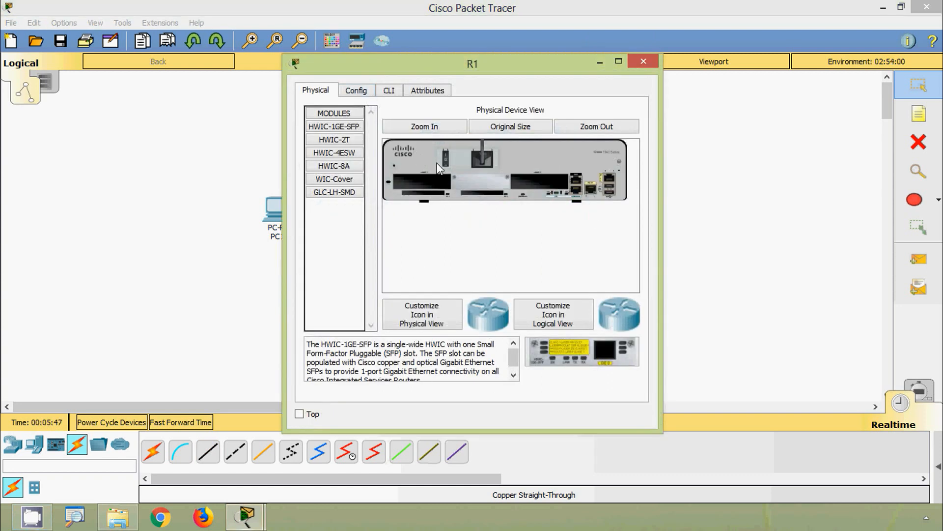
left_click(346, 142)
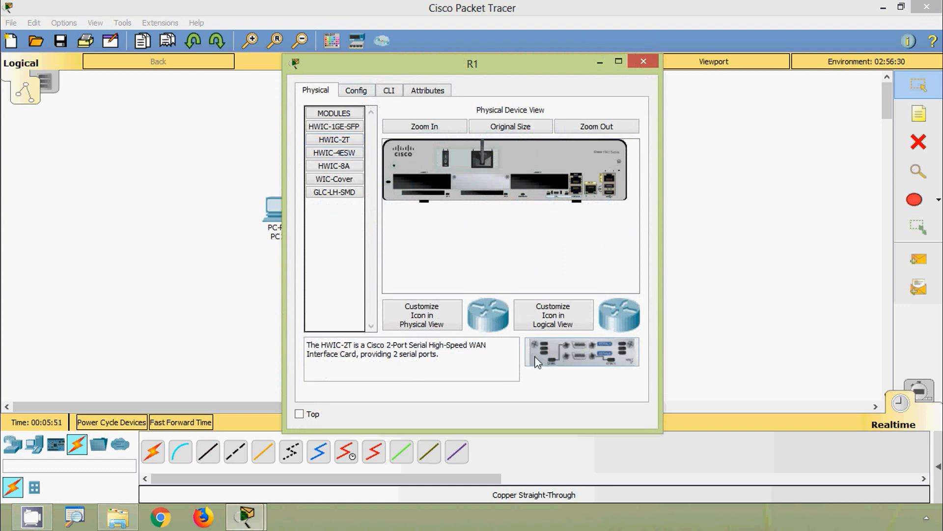
left_click_drag(590, 363, 526, 186)
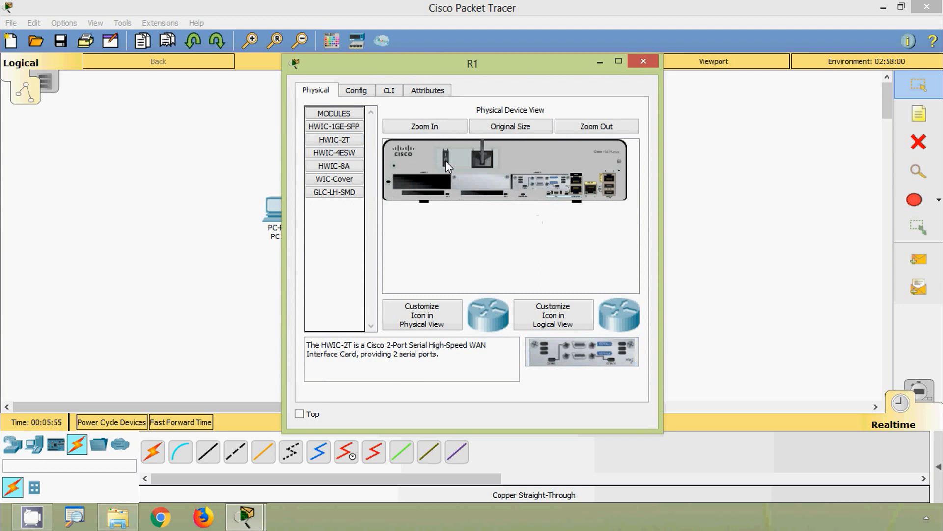
left_click(636, 68)
Step: Install an HWIC-2T serial module in the free slot of router R2 nearest its built-in Ethernet ports
left_click(442, 138)
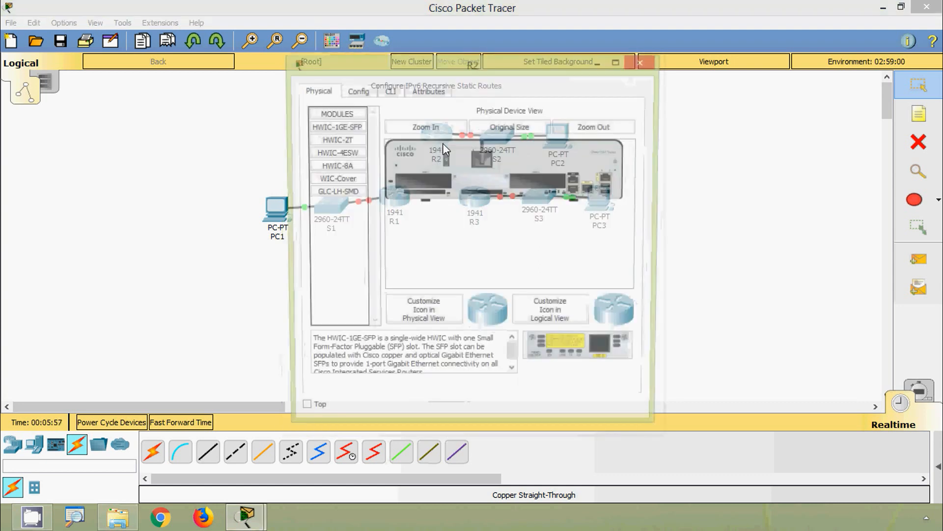
left_click(341, 141)
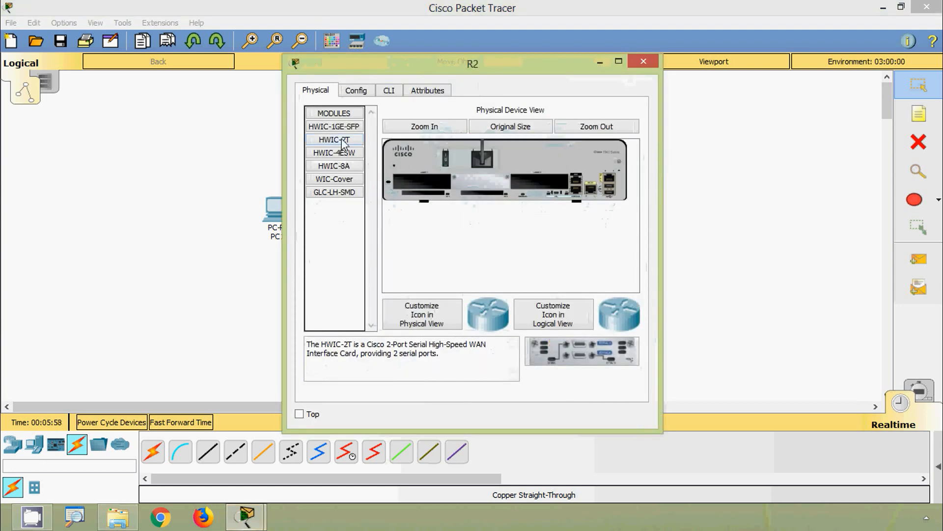
left_click_drag(590, 363, 446, 183)
left_click(536, 268)
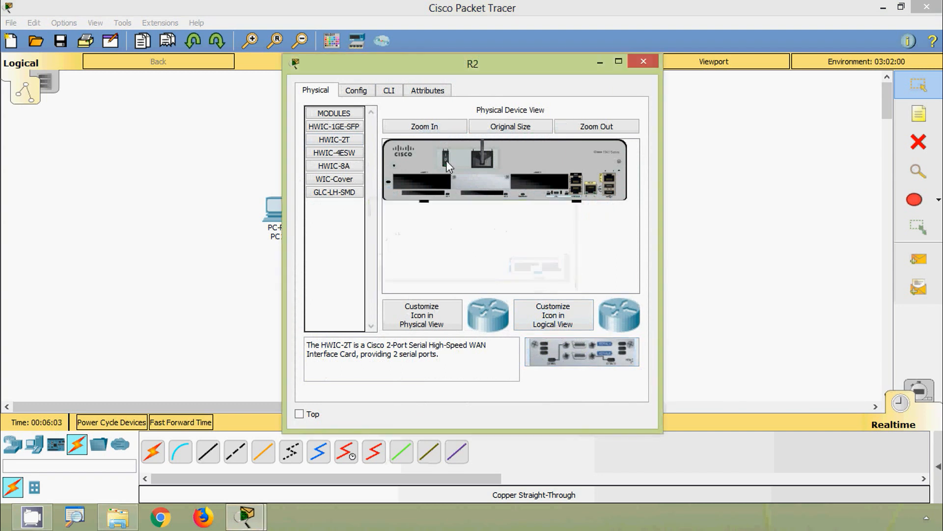
left_click_drag(564, 337, 536, 182)
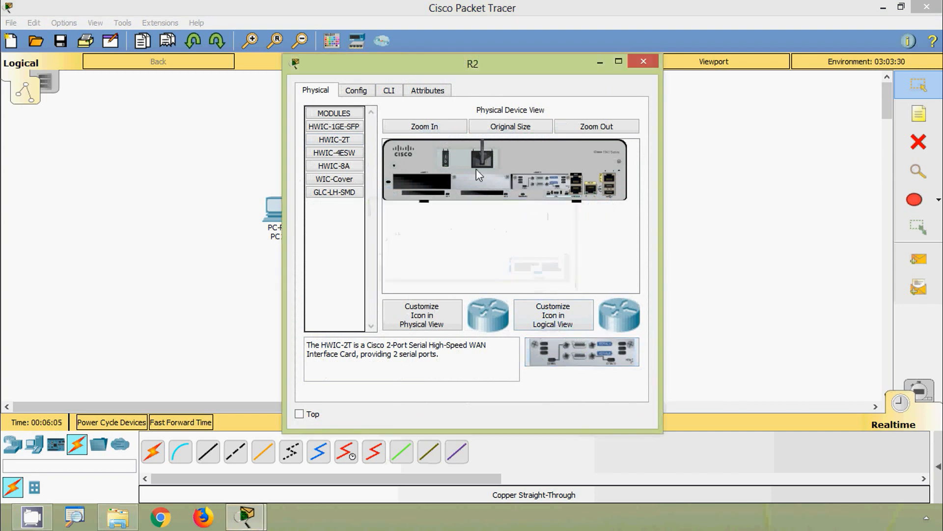
left_click(644, 61)
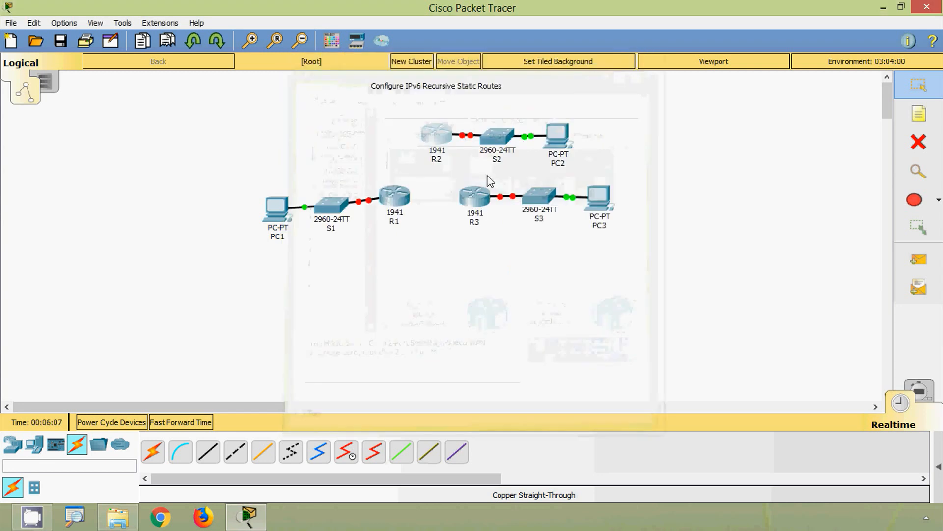
Step: Install an HWIC-2T serial module in the free slot of router R3 nearest its built-in Ethernet ports
left_click(476, 199)
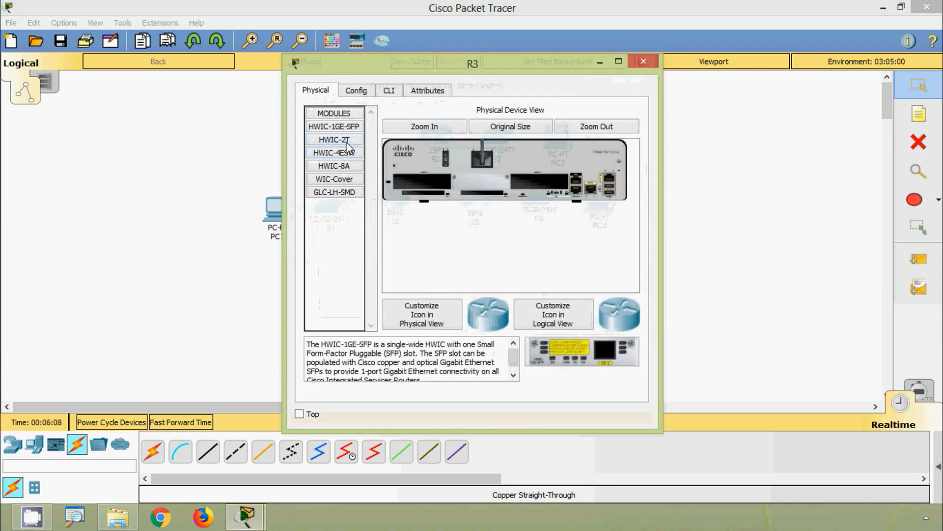
left_click(348, 141)
left_click_drag(594, 360, 533, 183)
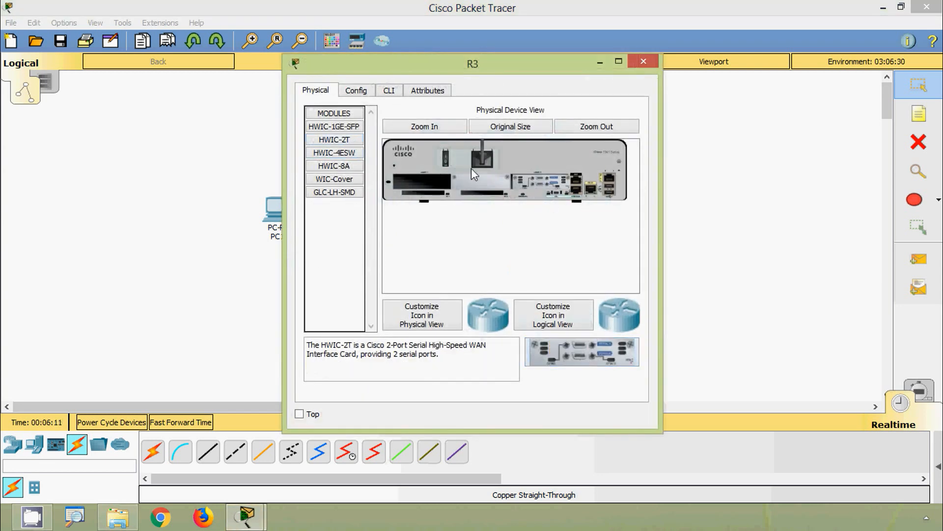
left_click(644, 61)
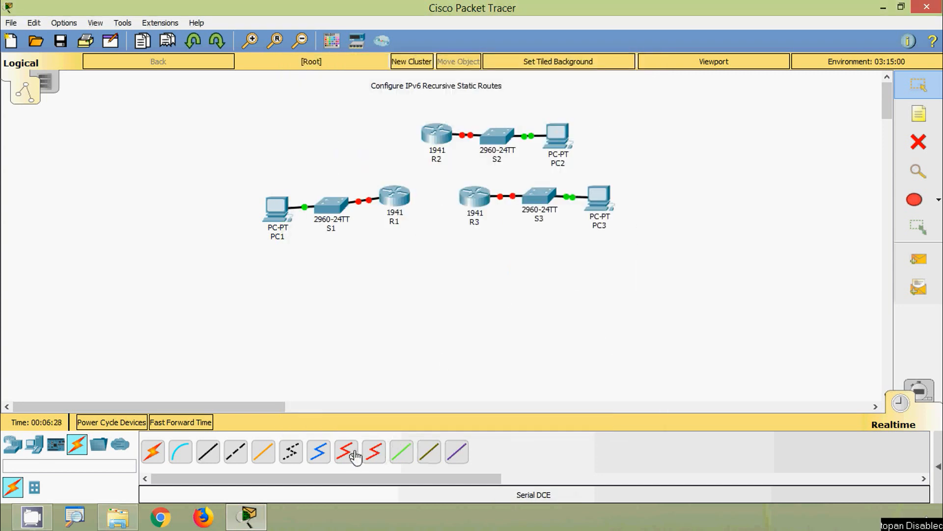
Step: Connect Serial0/0/0 of router R1 to Serial0/0/0 of router R2 with a Serial DCE cable
left_click(356, 457)
left_click(398, 198)
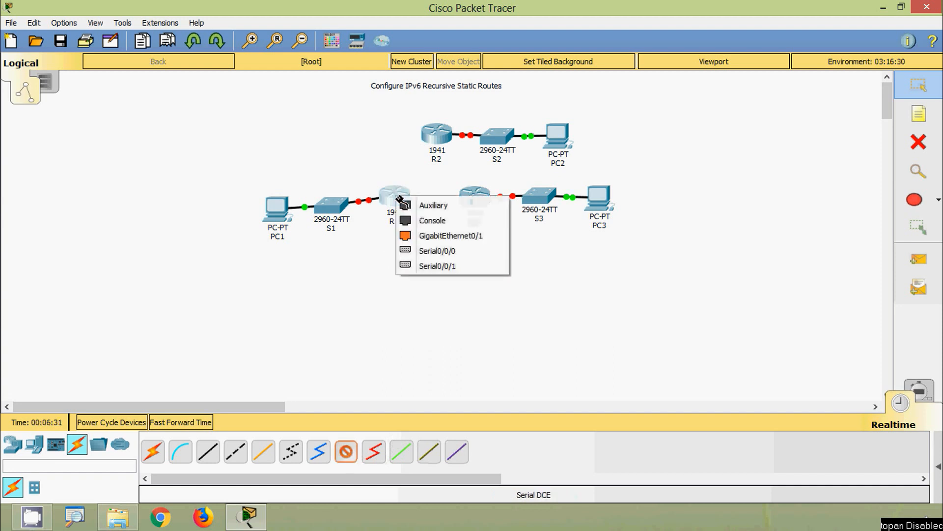
left_click(426, 251)
left_click(435, 139)
left_click(435, 139)
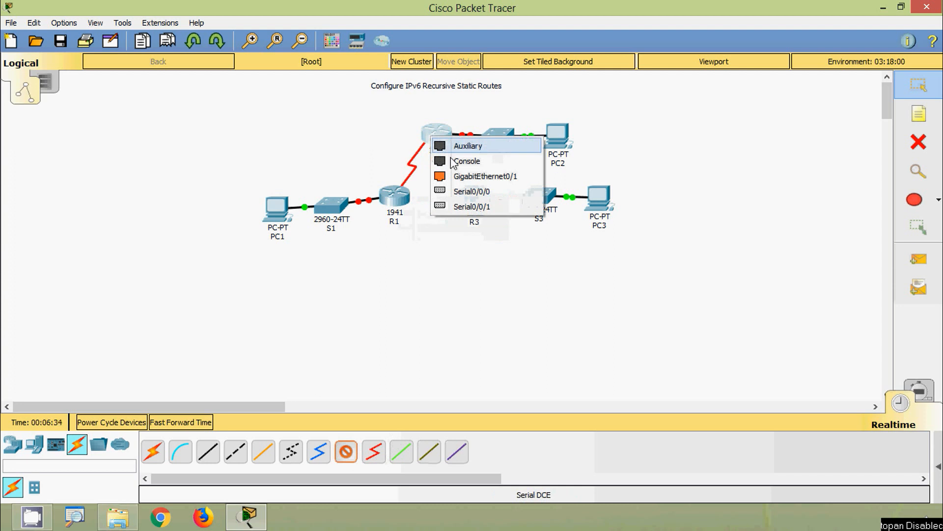
left_click(459, 191)
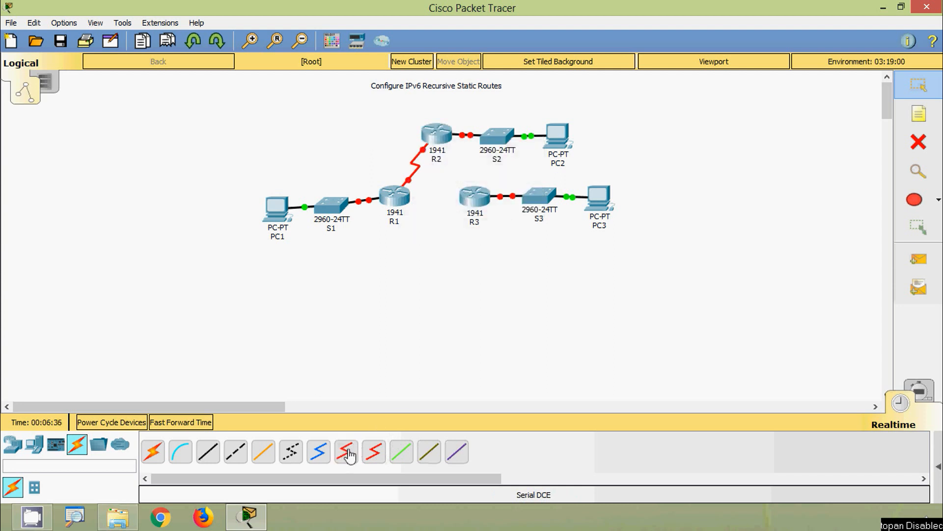
Step: Connect Serial0/0/1 of router R2 to Serial0/0/1 of router R3 with a Serial DCE cable
left_click(437, 134)
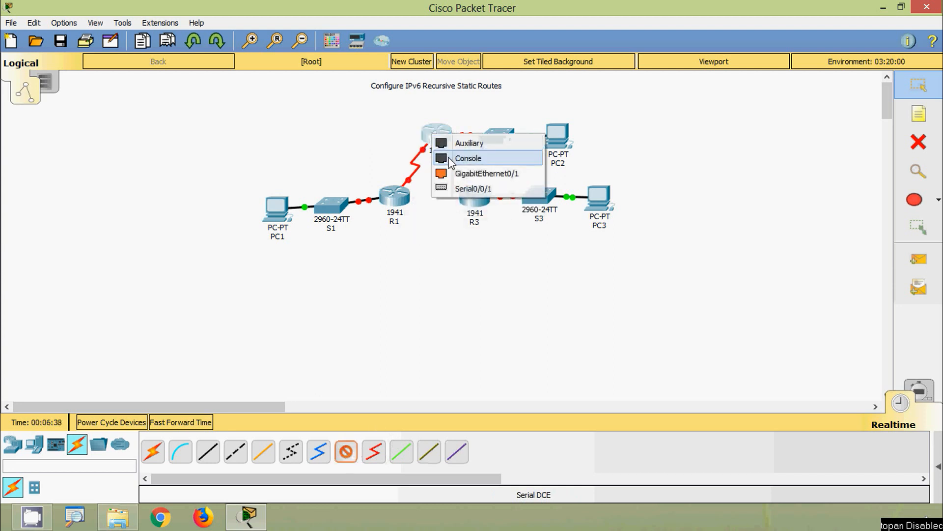
left_click(456, 190)
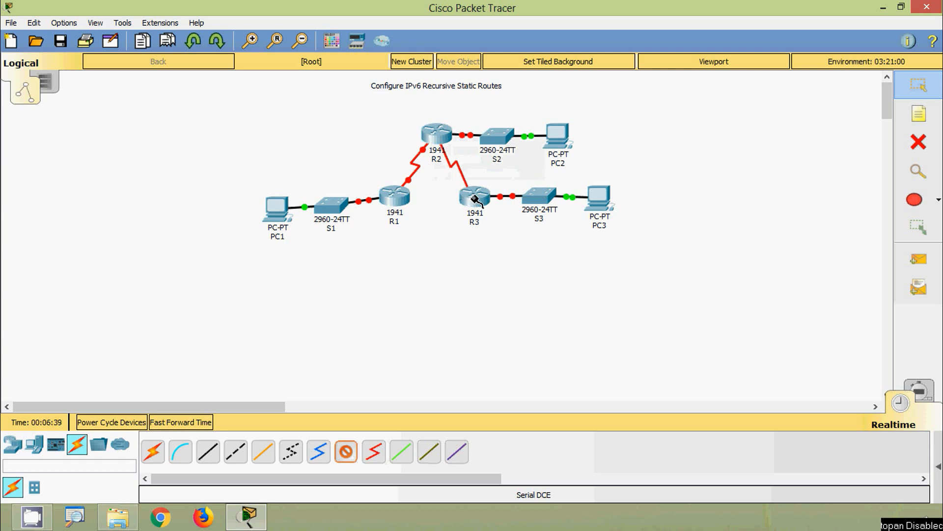
left_click(473, 197)
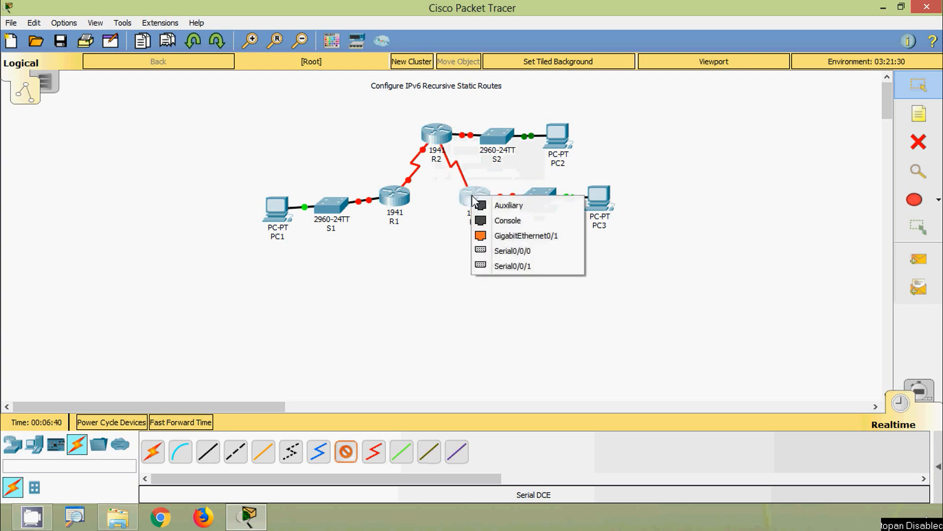
left_click(505, 264)
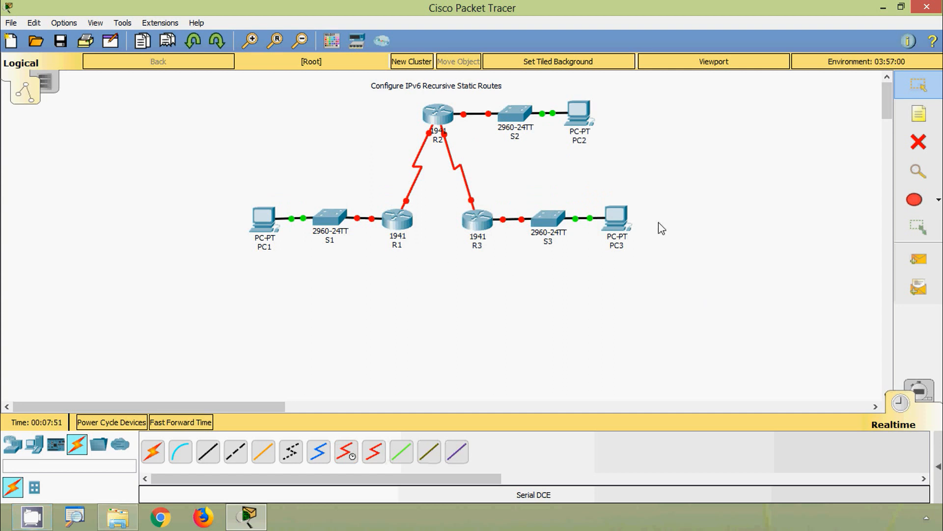
Step: Add a note reading "G 0/0" just above R1's link to switch S1
left_click(923, 114)
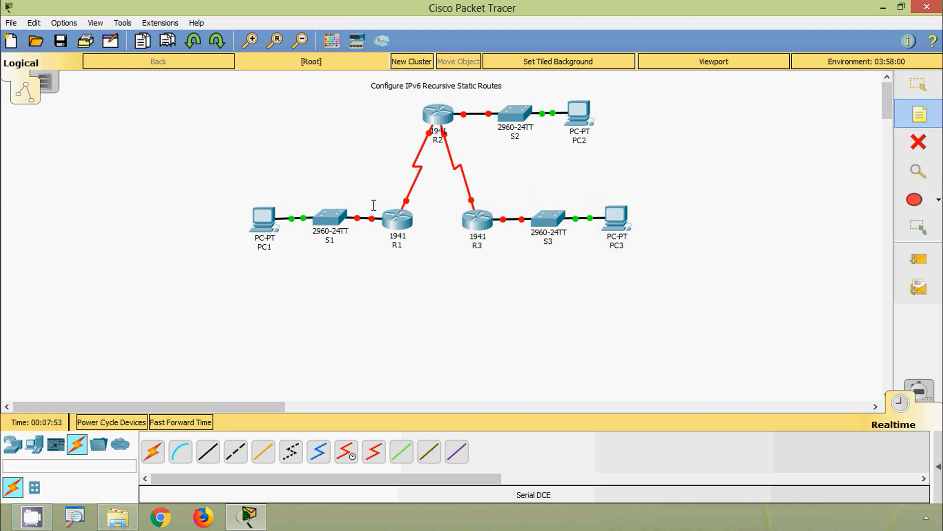
left_click(372, 202)
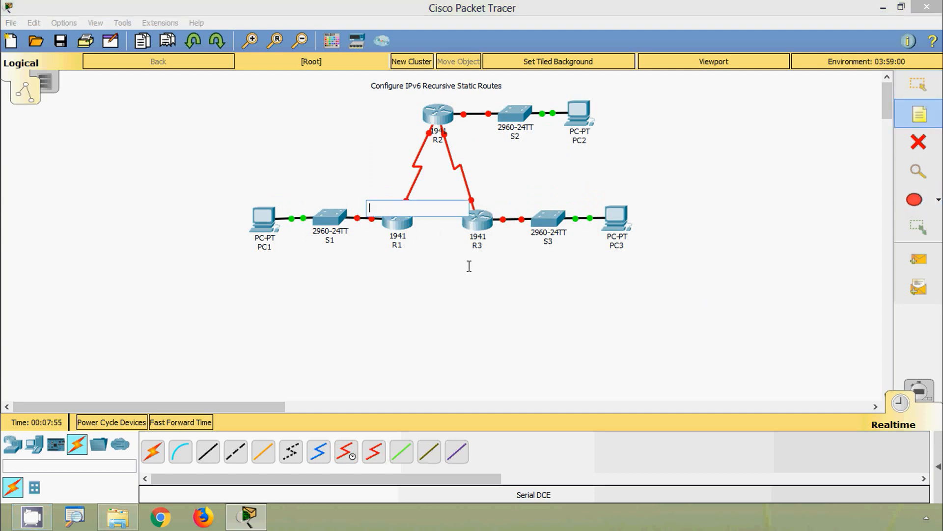
type("G 0/0")
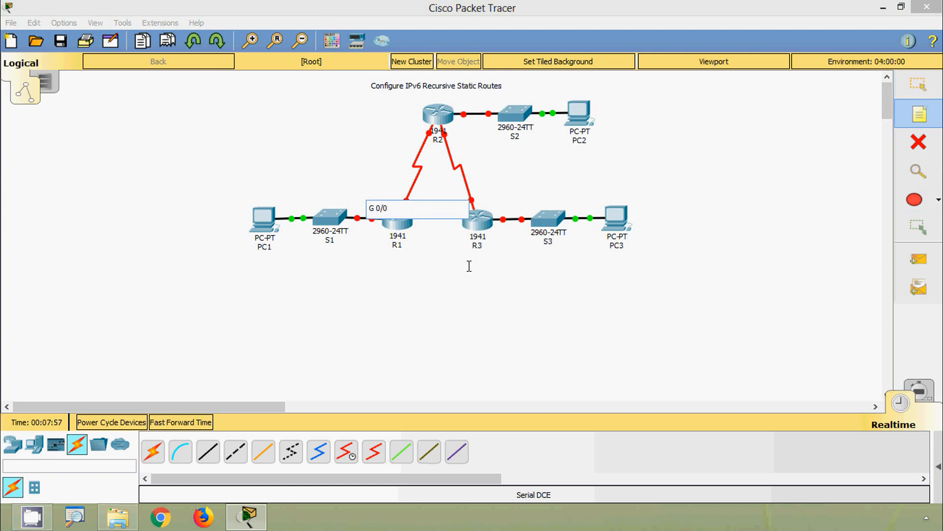
key("Escape")
left_click_drag(380, 210, 374, 205)
Step: Place copies of the "G 0/0" note above R2's link to S2 and R3's link to S3
key("ctrl+v")
left_click_drag(377, 169, 471, 108)
key("ctrl+v")
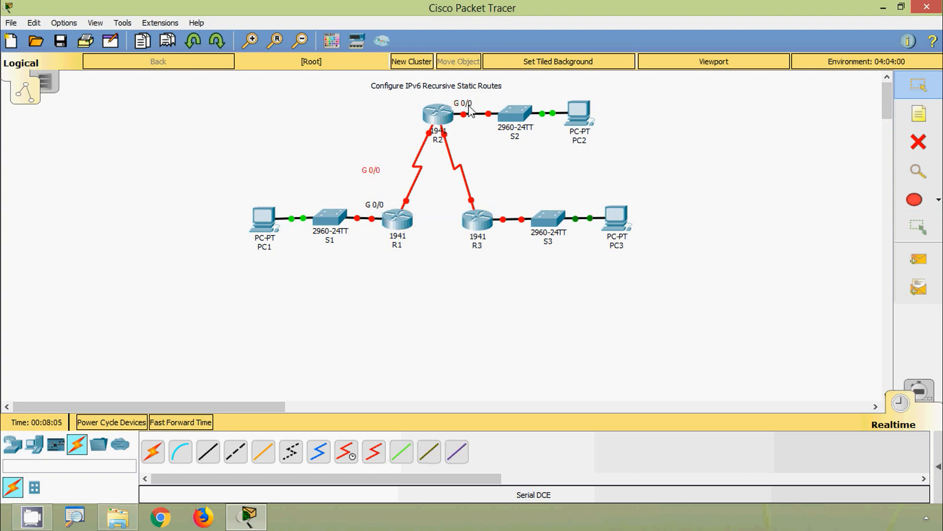
left_click_drag(370, 170, 506, 213)
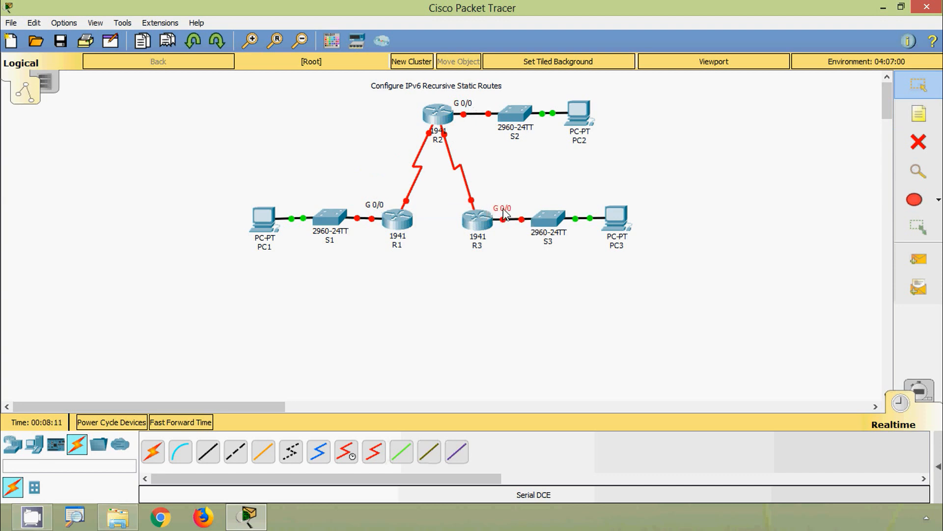
Step: Add a note reading "S 0/0/0" beside the R1 end of its serial link to R2
key("n")
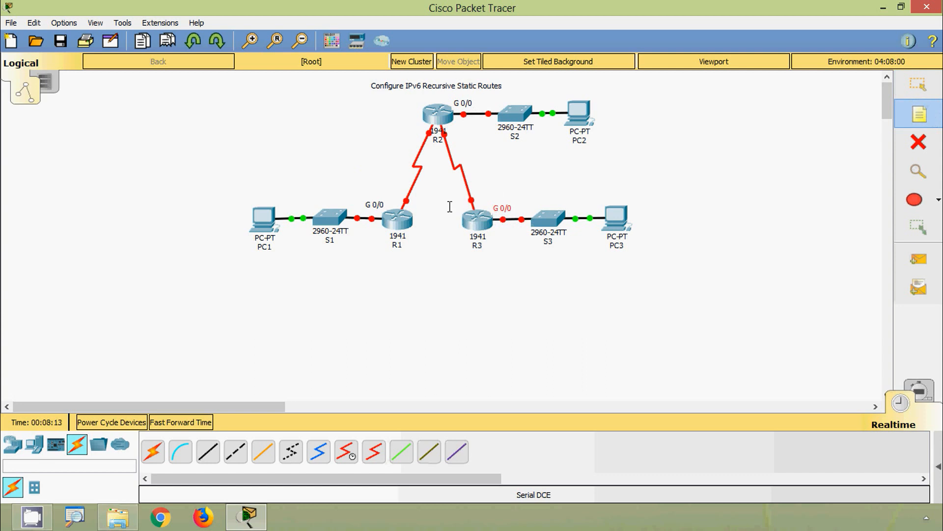
left_click(386, 189)
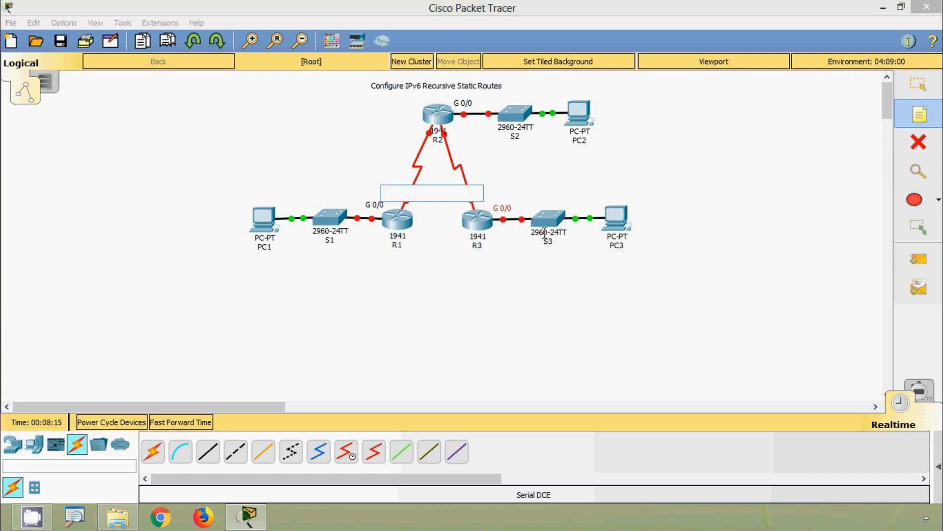
type("S 0/0/")
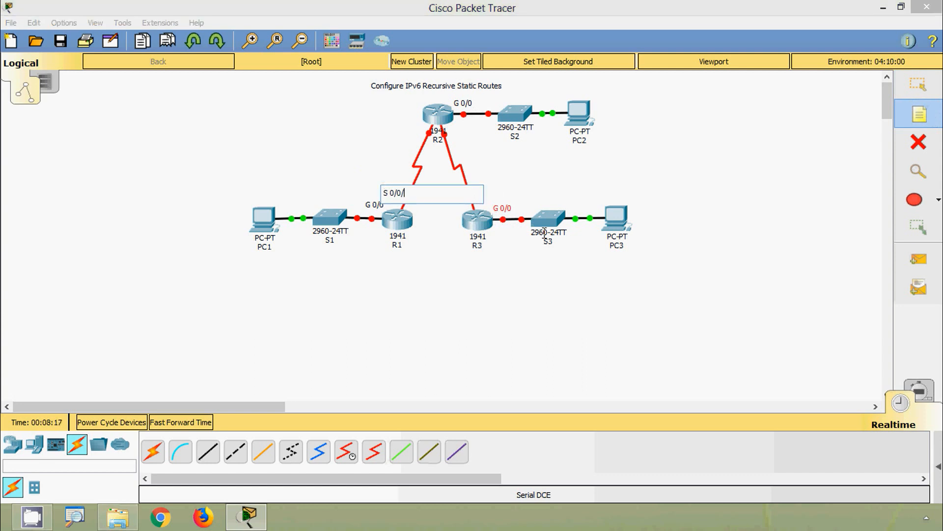
type("0")
key("Escape")
left_click_drag(409, 199, 397, 194)
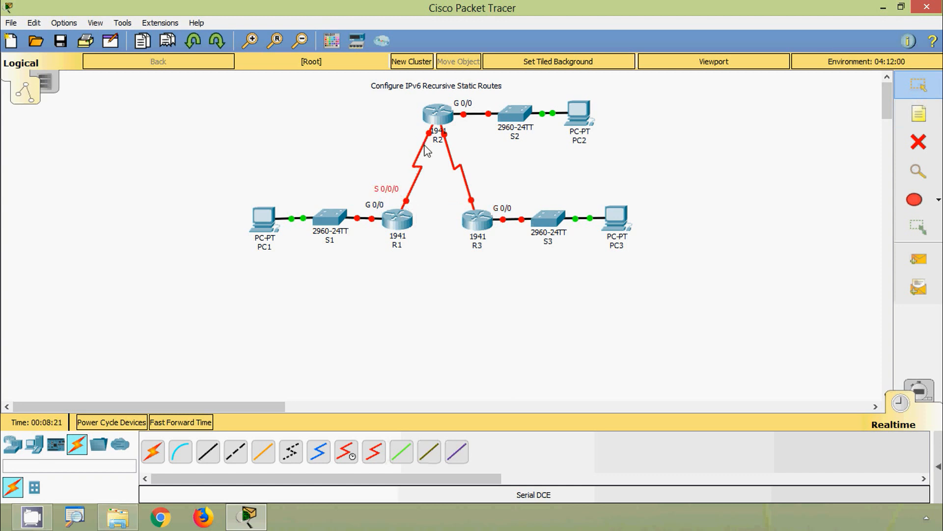
key("ctrl+v")
left_click_drag(366, 176, 364, 162)
key("Delete")
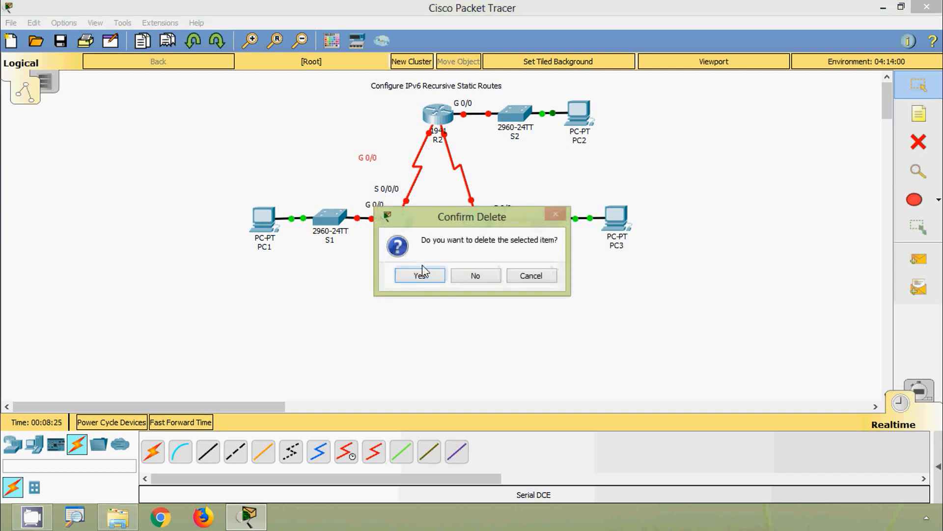
left_click(421, 274)
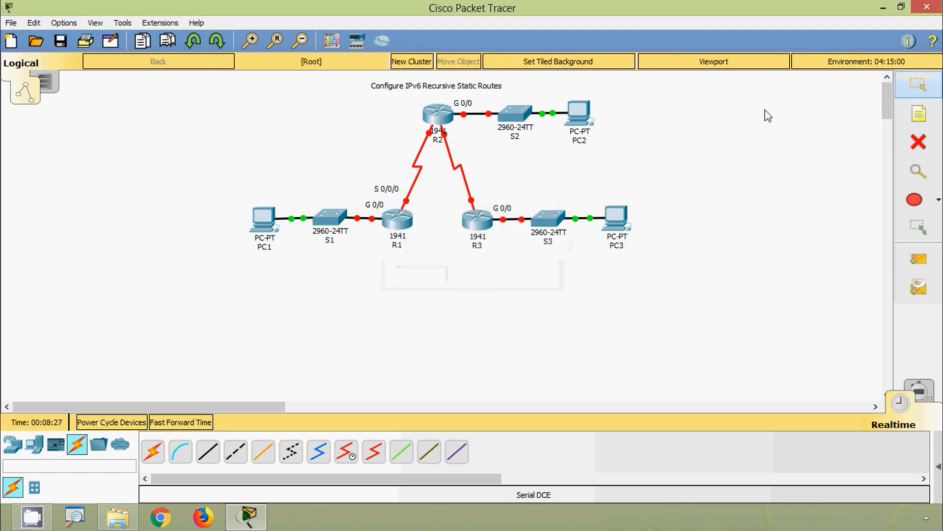
Step: Place a copy of the "S 0/0/0" note at R2's end of its link to R1, and add an "S 0/0/1" note beside R2's link to R3
key("Escape")
left_click_drag(392, 189, 410, 136)
key("n")
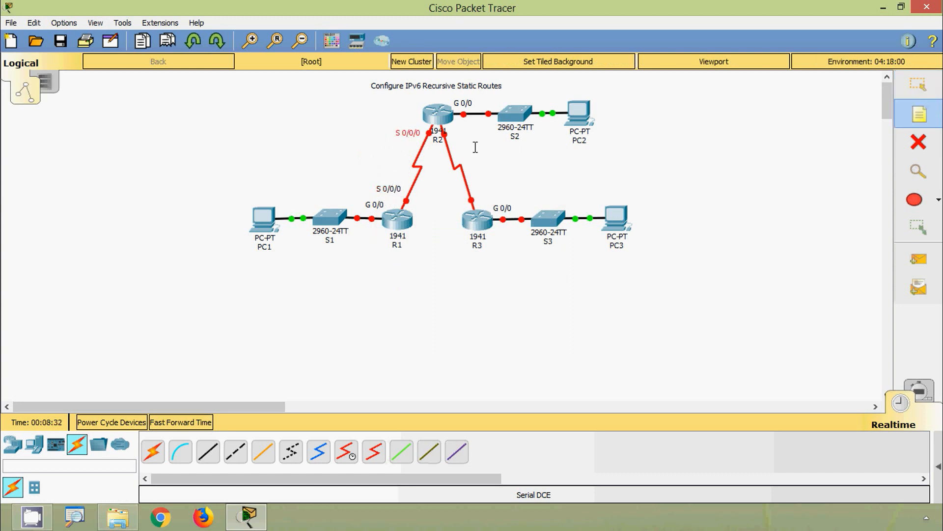
left_click(458, 136)
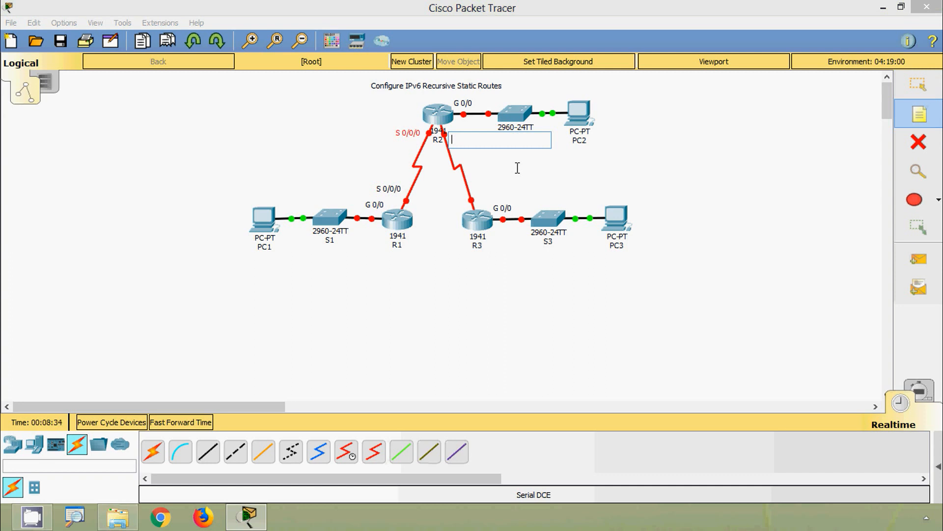
type("S 0/0/1")
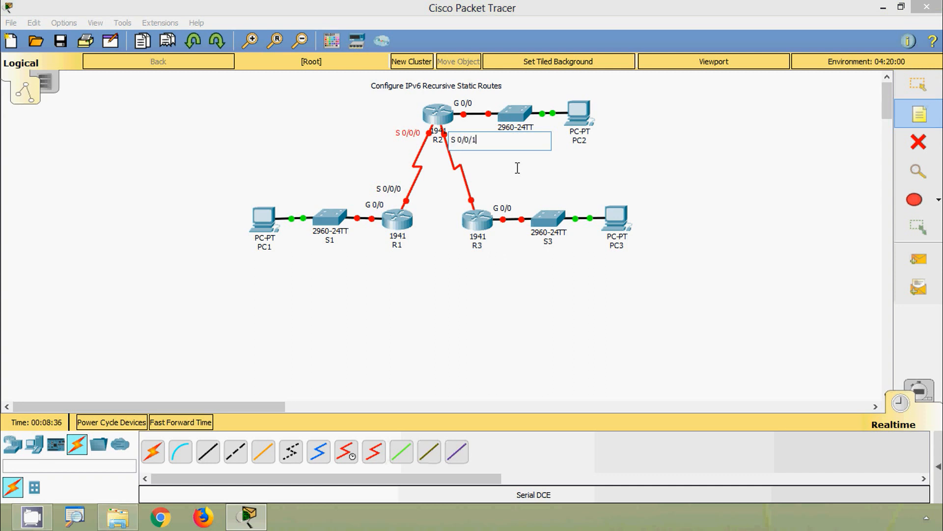
left_click(518, 167)
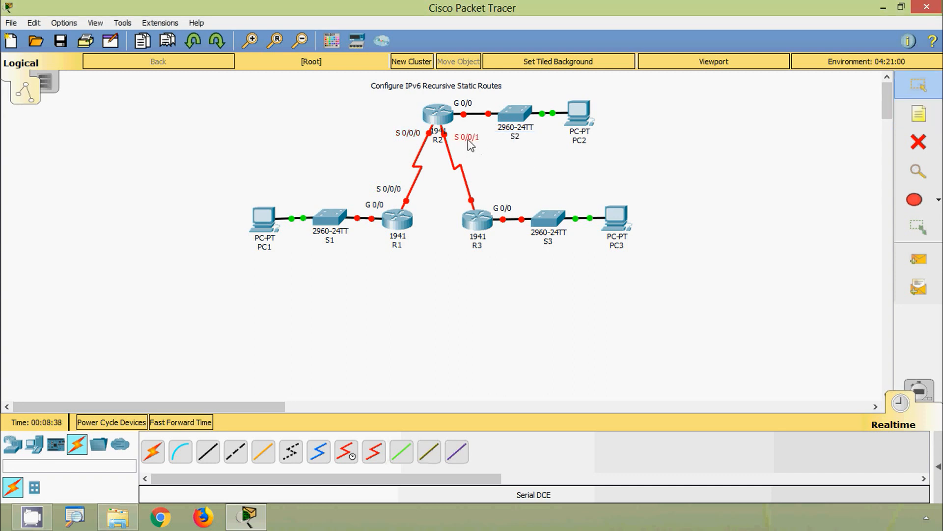
Step: Place a copy of the "S 0/0/1" note at R3's end of its serial link, and reposition the "G 0/0" note above R2's link to S2
key("ctrl+v")
left_click_drag(470, 117, 509, 186)
left_click_drag(501, 199, 498, 202)
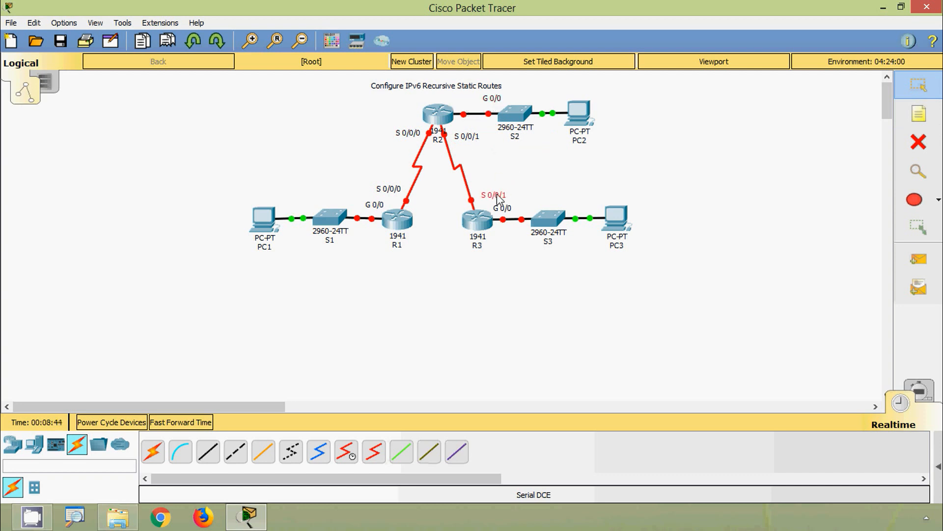
left_click_drag(490, 100, 464, 107)
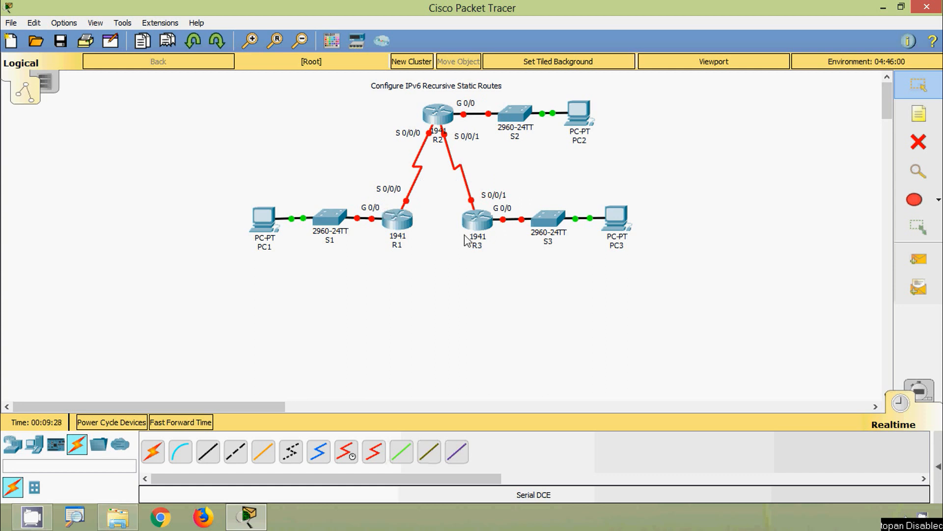
Step: Draw a black-outlined rectangle filled with pink #ff90a4 around PC1 and S1, saving the fill as a custom colour
left_click(915, 199)
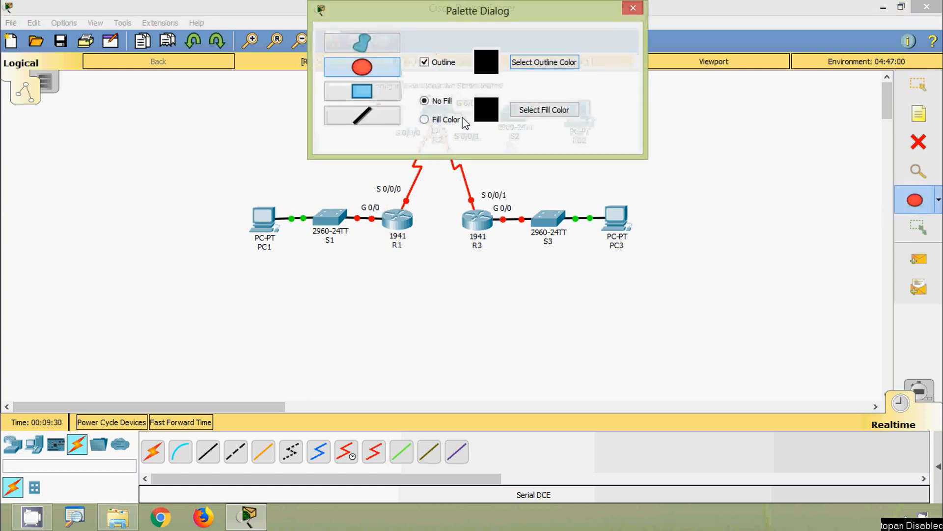
left_click(446, 118)
left_click(538, 118)
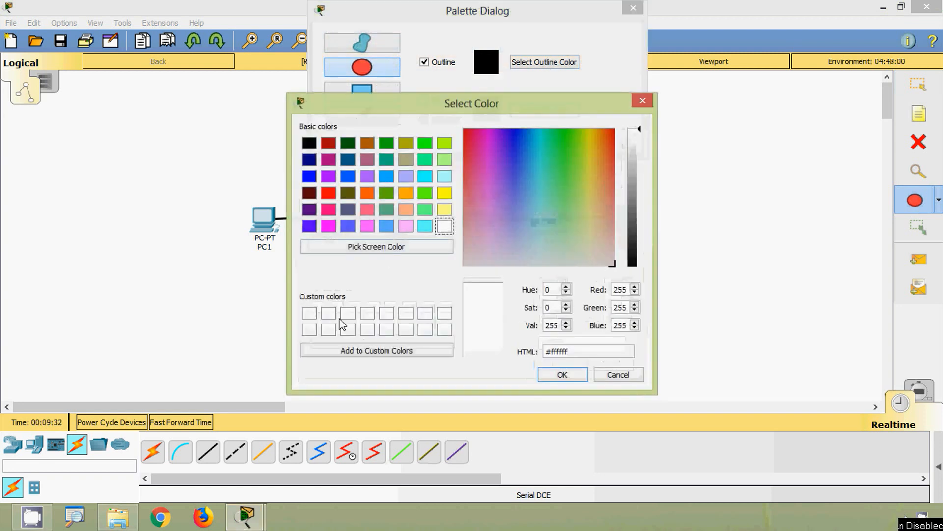
left_click(468, 206)
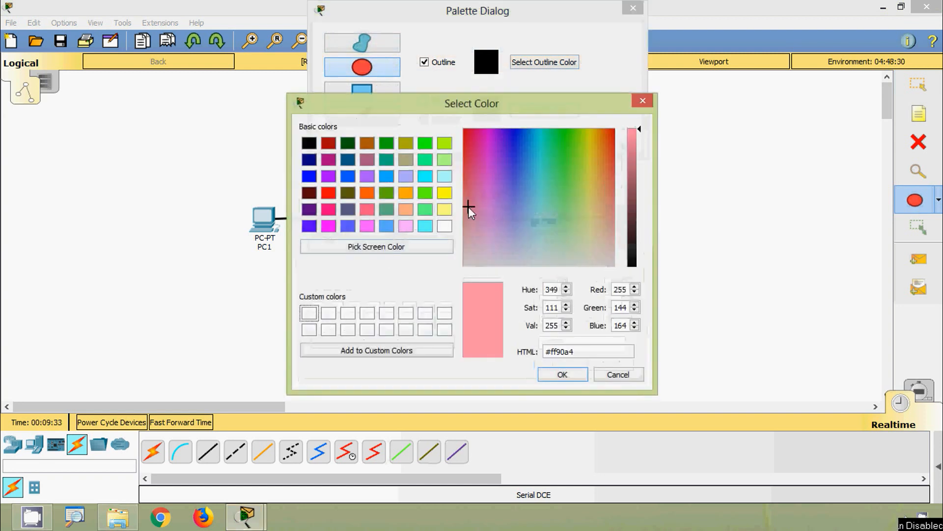
left_click(406, 350)
left_click(562, 374)
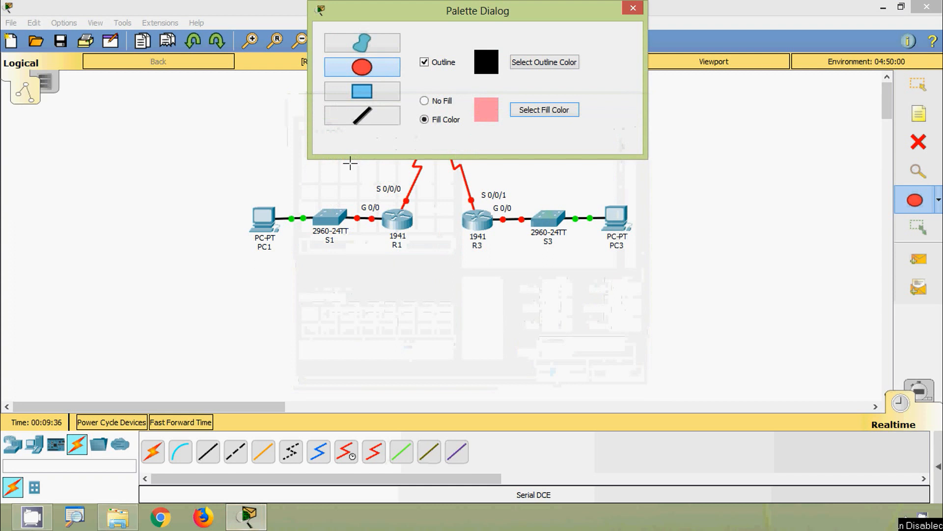
left_click(362, 91)
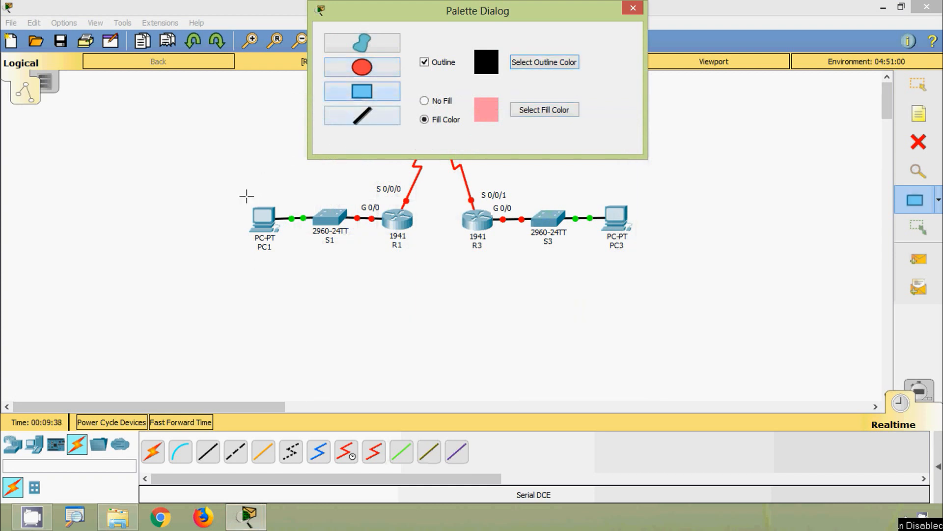
left_click_drag(247, 196, 381, 249)
Step: Draw a rectangle filled with purple #b89cff around S2 and PC2, saving the fill as a custom colour
left_click(532, 110)
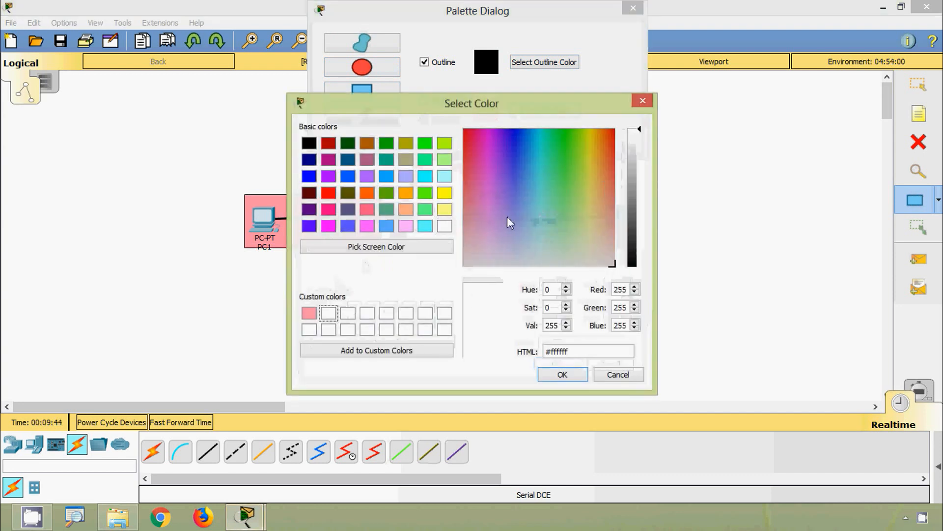
left_click(507, 215)
left_click(377, 350)
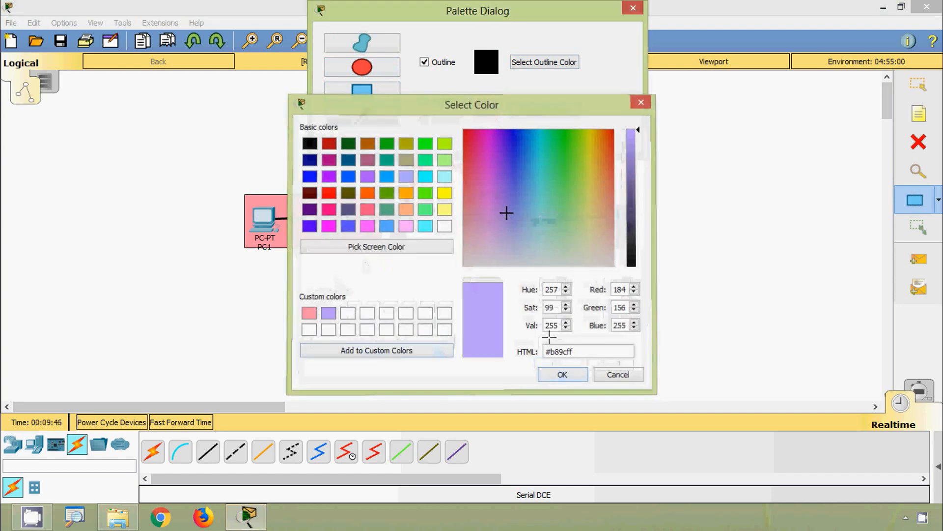
left_click(563, 374)
left_click_drag(413, 11, 359, 232)
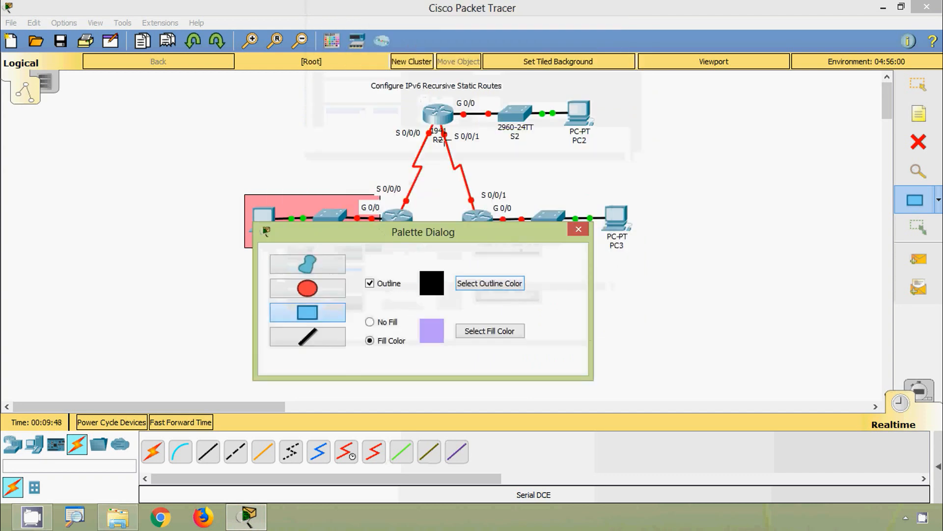
left_click_drag(598, 91, 455, 139)
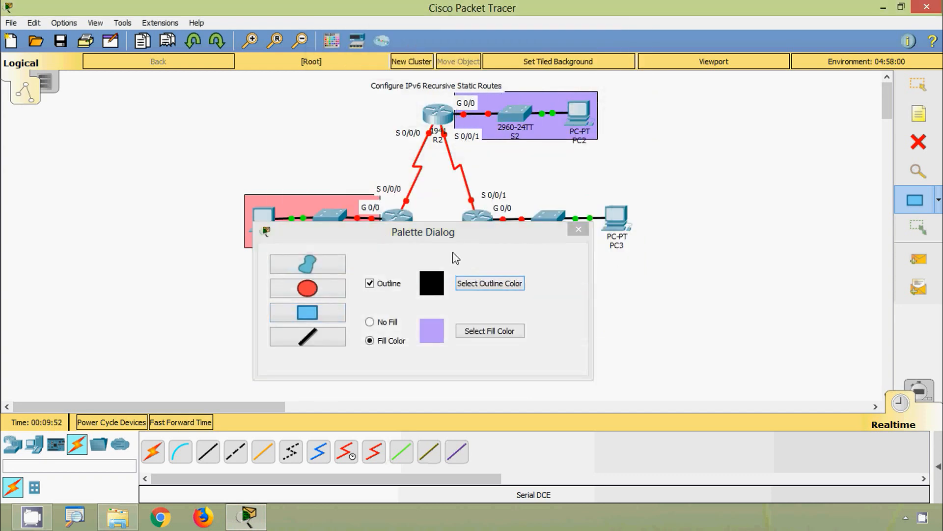
Step: Draw a rectangle filled with light blue #9befff around S3 and PC3, saving the fill as a custom colour
left_click(476, 331)
left_click(351, 315)
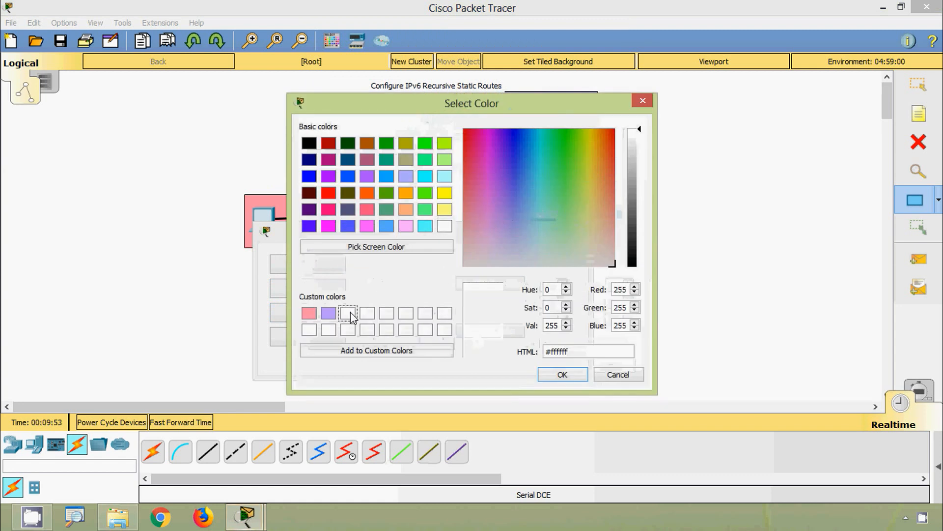
left_click(535, 212)
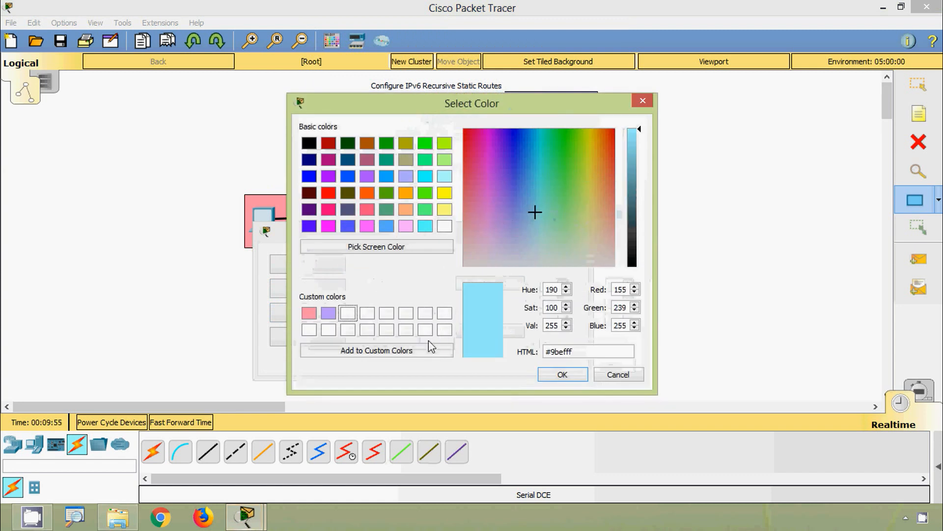
left_click(449, 350)
left_click(562, 374)
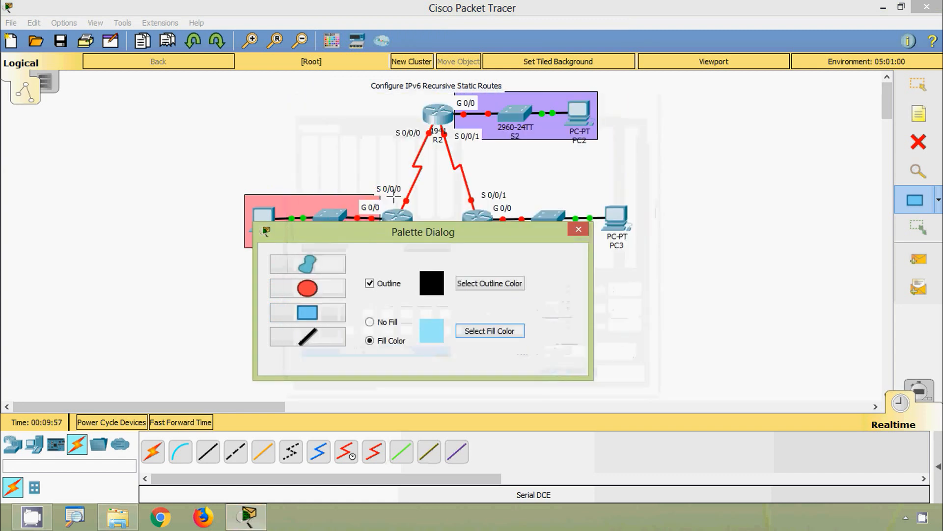
left_click(310, 319)
left_click_drag(452, 235, 367, 294)
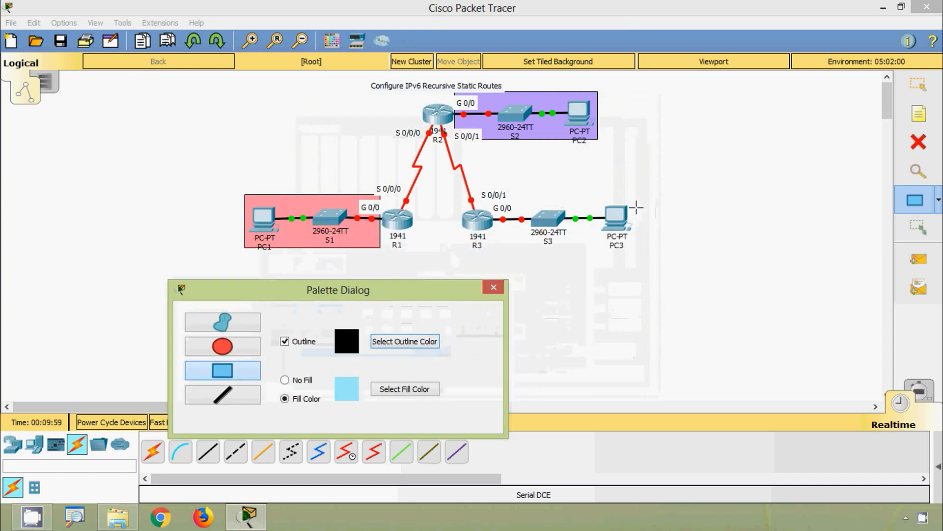
left_click_drag(636, 197, 499, 245)
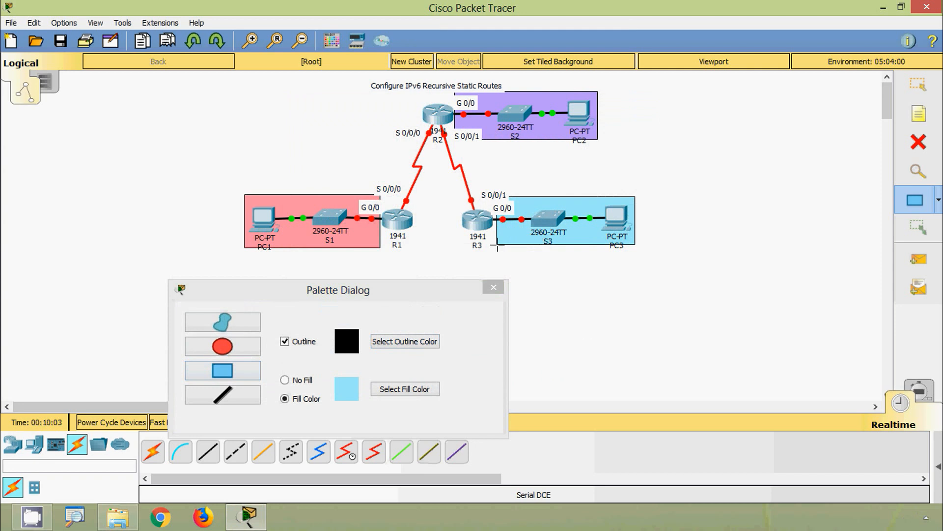
Step: Draw a freeform shape filled with green #91ff7e around the serial link between R1 and R2, saving the fill as a custom colour
left_click_drag(432, 294, 460, 235)
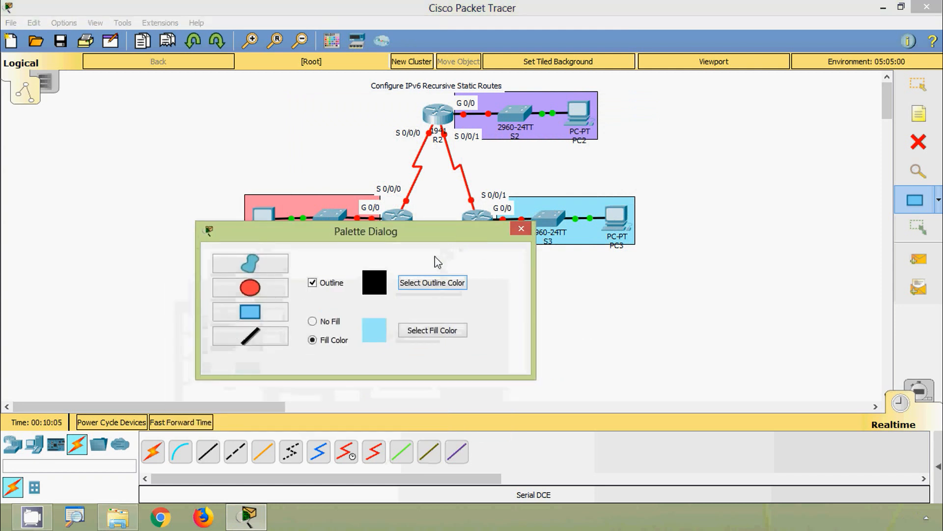
left_click(432, 331)
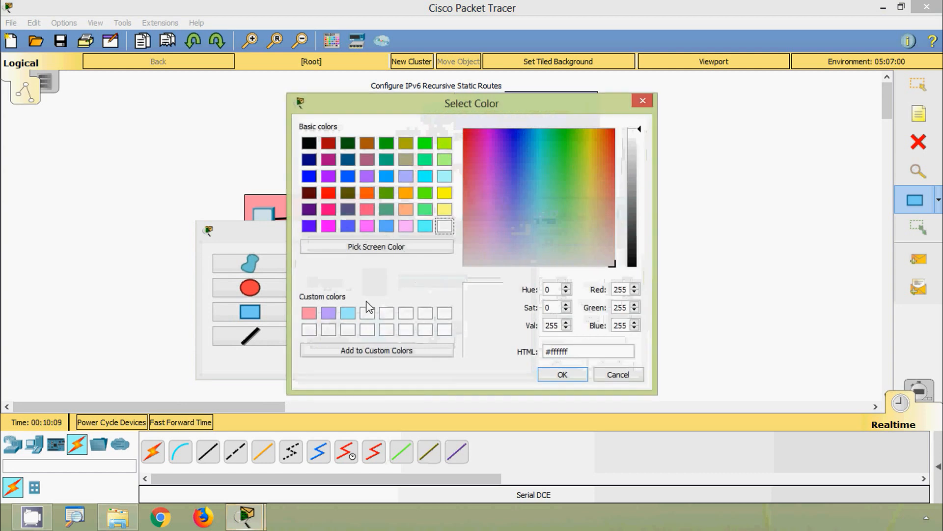
left_click_drag(573, 215, 568, 197)
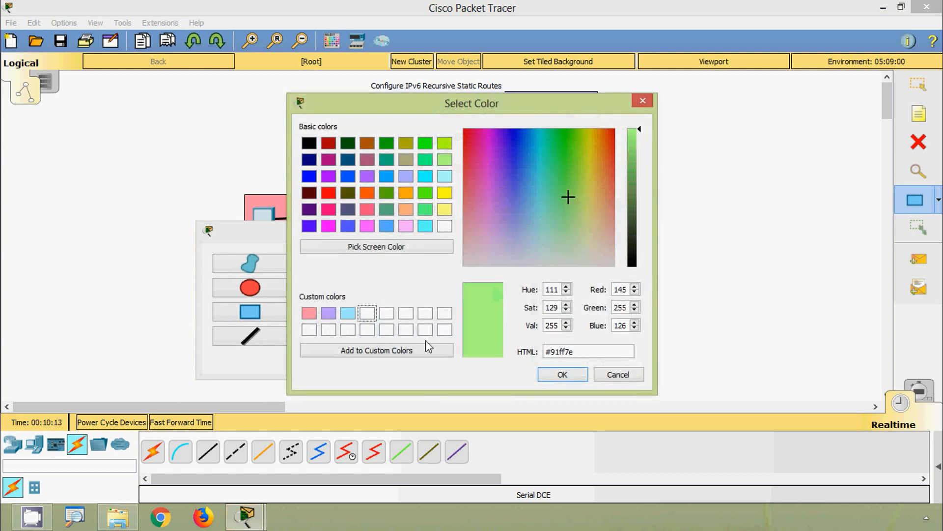
left_click(426, 350)
left_click(564, 376)
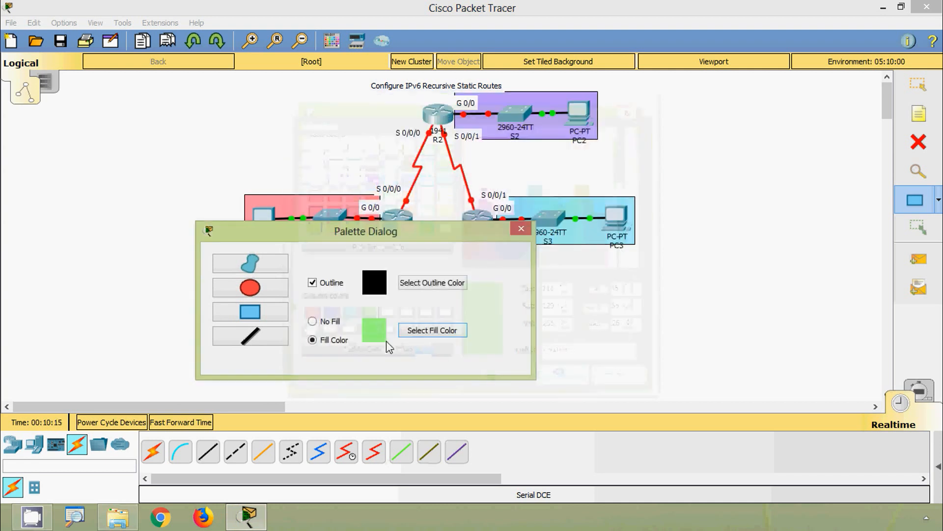
left_click(250, 263)
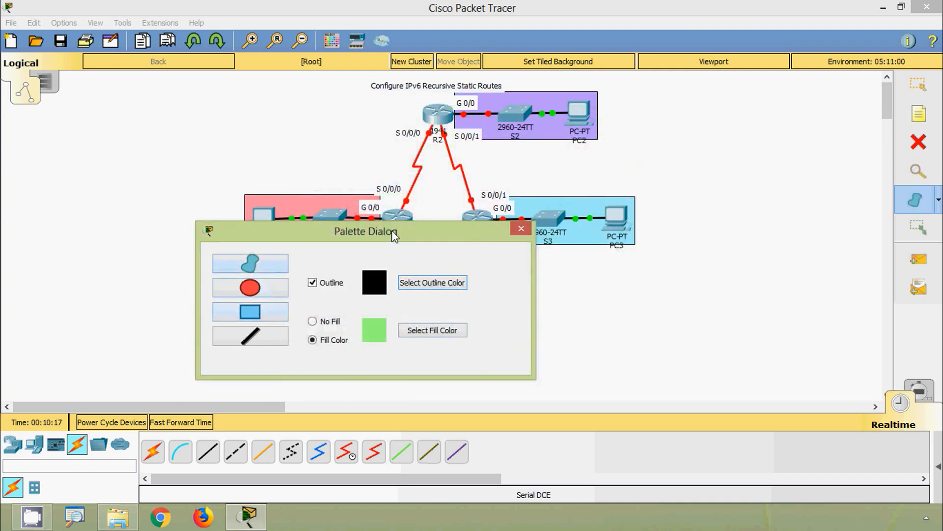
left_click_drag(391, 230, 402, 278)
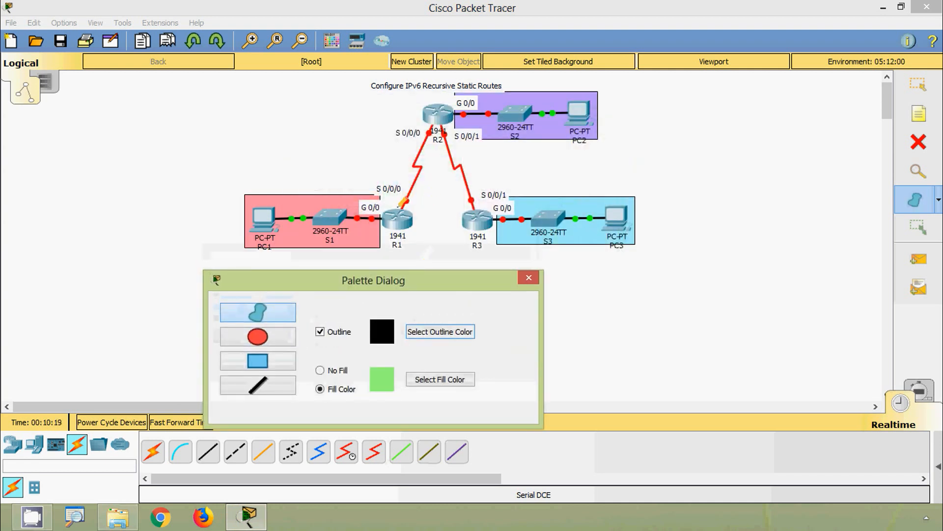
mouse_move(402, 201)
left_mouse_down()
mouse_move(435, 162)
mouse_move(429, 122)
mouse_move(413, 125)
mouse_move(397, 153)
mouse_move(395, 192)
mouse_move(406, 205)
left_mouse_up()
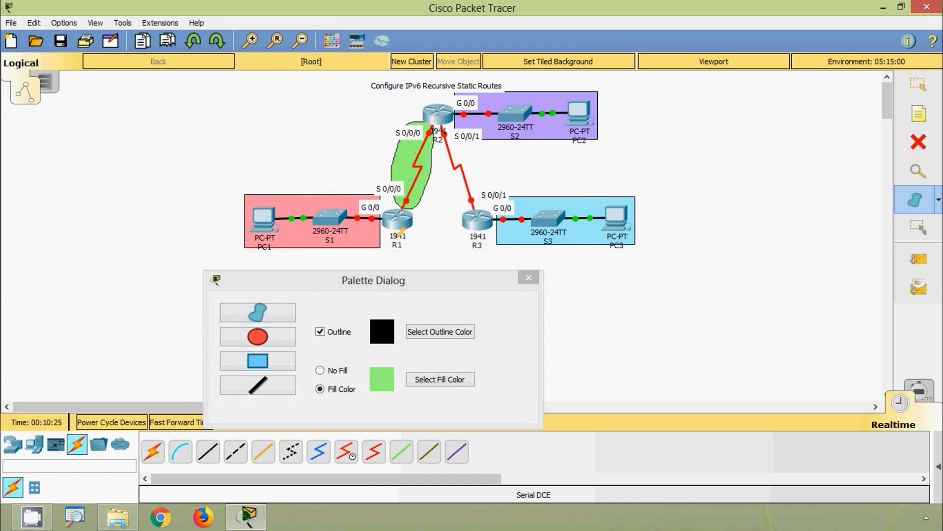
Step: Draw a freeform shape filled with yellow #fff57c around the serial link between R2 and R3, saving the custom colour, and close the palette
left_click(440, 379)
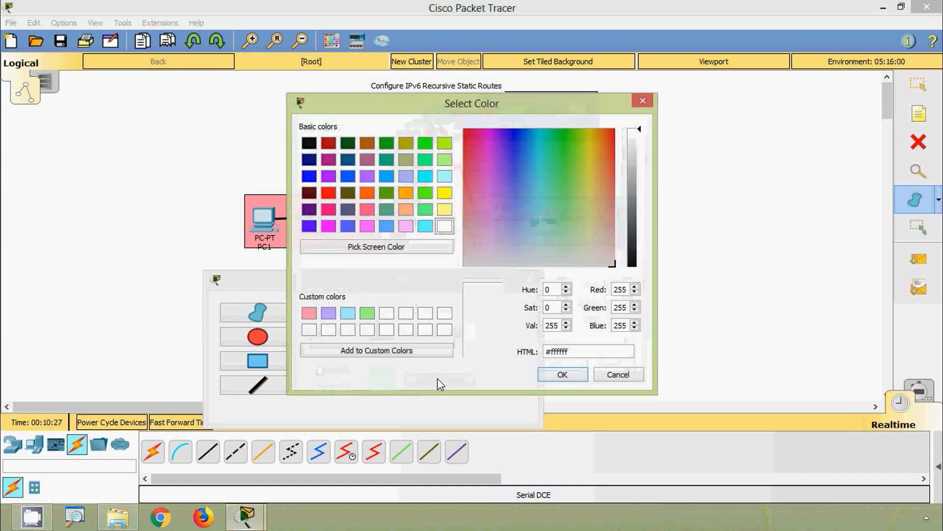
left_click(393, 314)
left_click(591, 196)
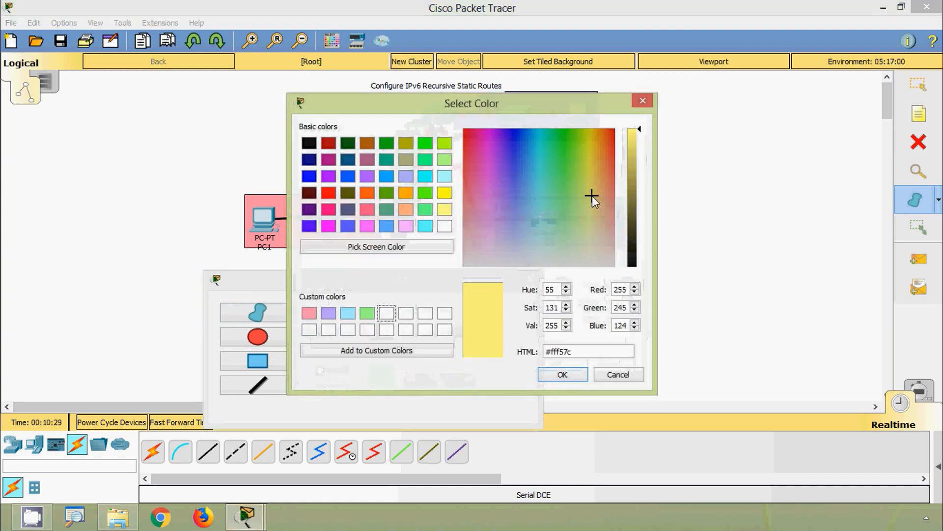
left_click(450, 352)
left_click(548, 378)
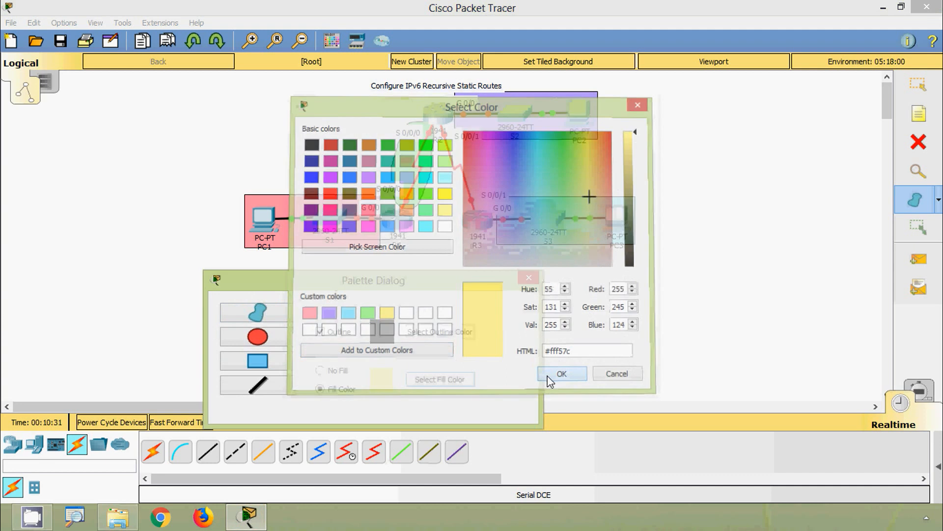
left_click(261, 315)
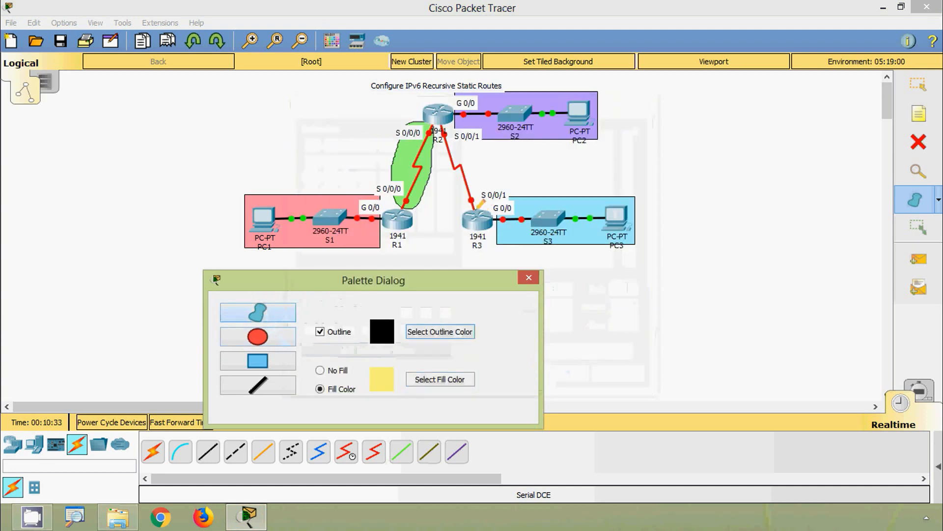
mouse_move(471, 204)
left_mouse_down()
mouse_move(482, 181)
mouse_move(462, 131)
mouse_move(459, 201)
mouse_move(467, 205)
left_mouse_up()
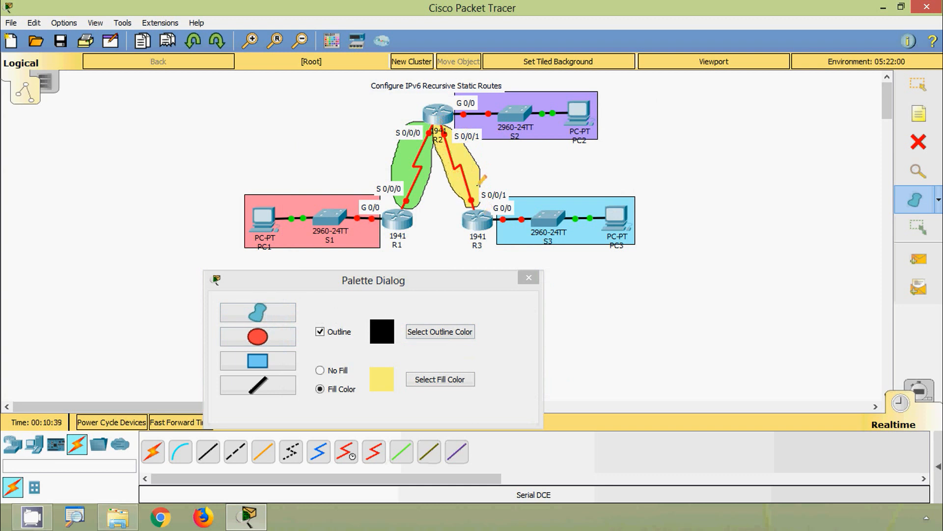
left_click(528, 279)
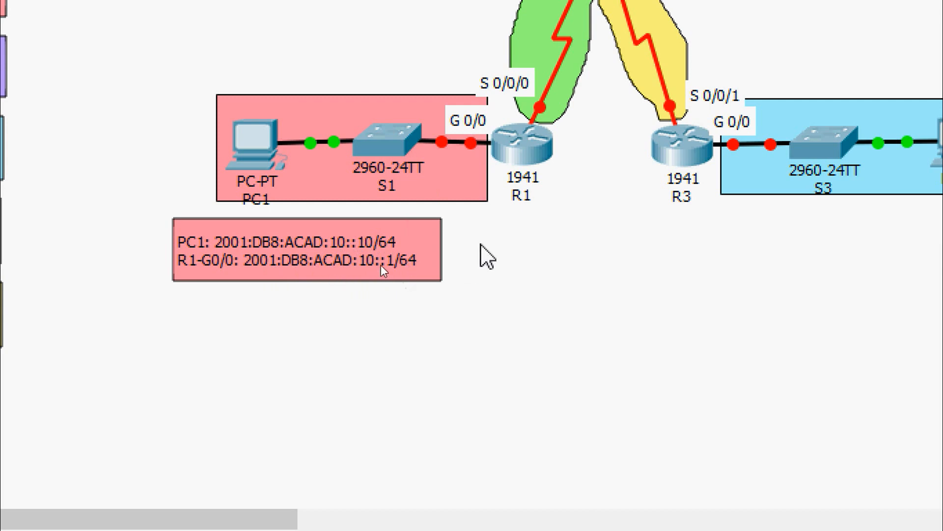
Step: Assign PC1 the static IPv6 address 2001:DB8:ACAD:10::10 with a prefix length of 64
mouse_move(519, 156)
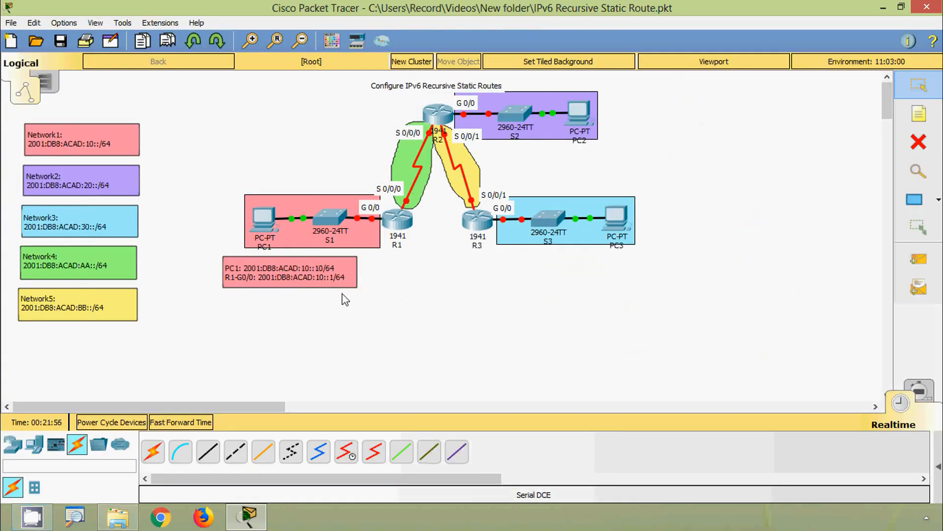
left_click(264, 221)
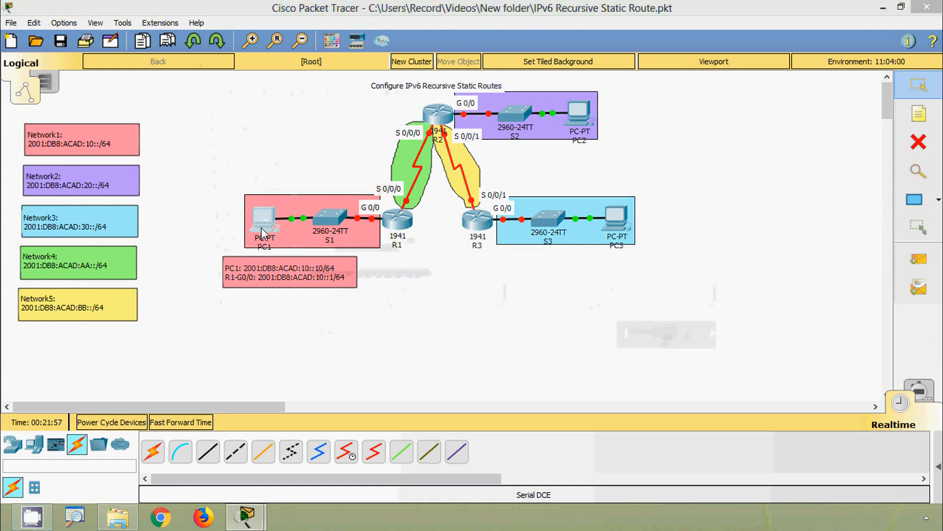
left_click(292, 93)
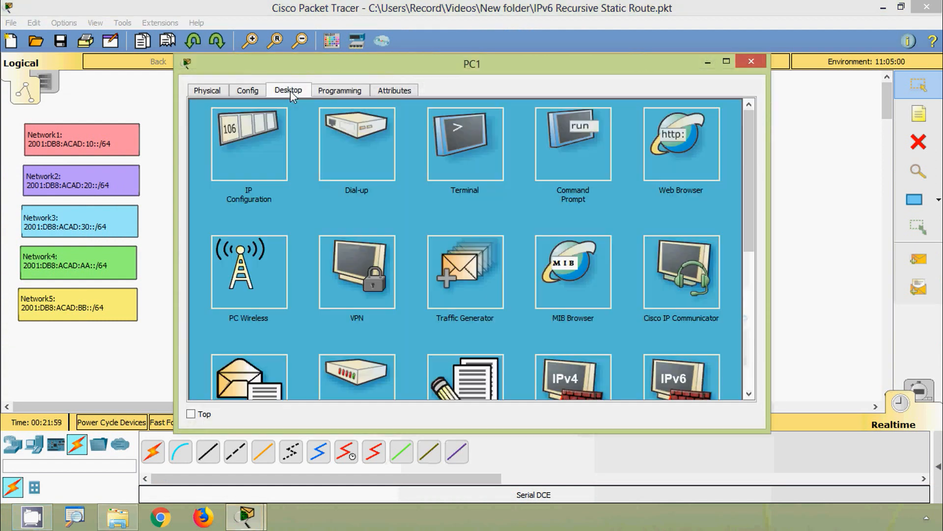
left_click(265, 144)
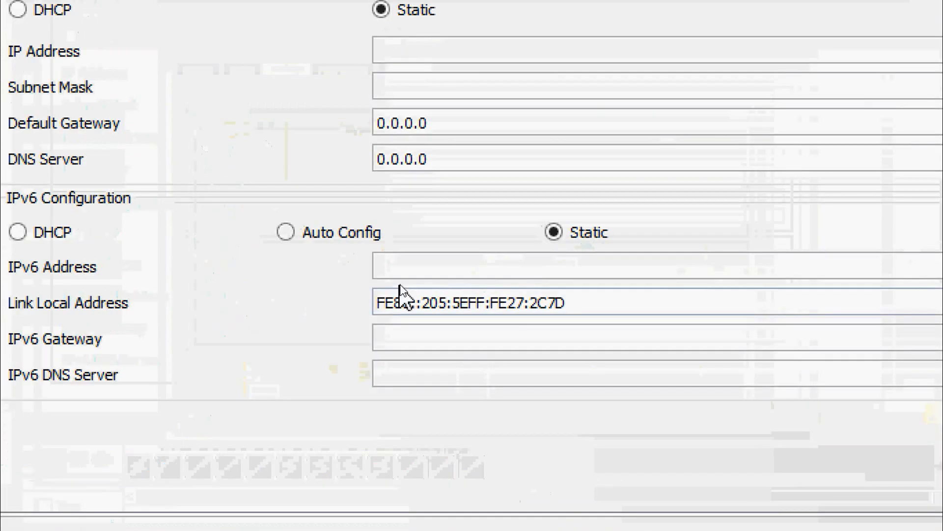
left_click(403, 279)
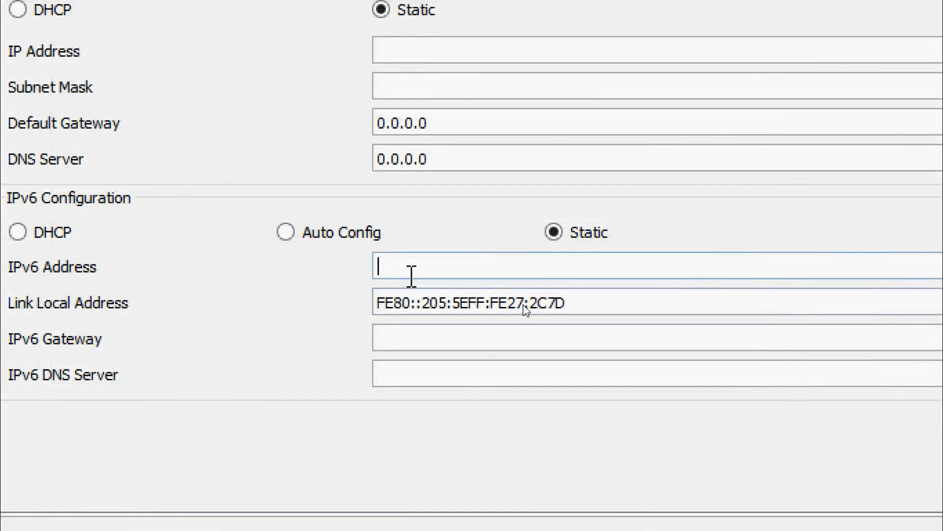
type("2001")
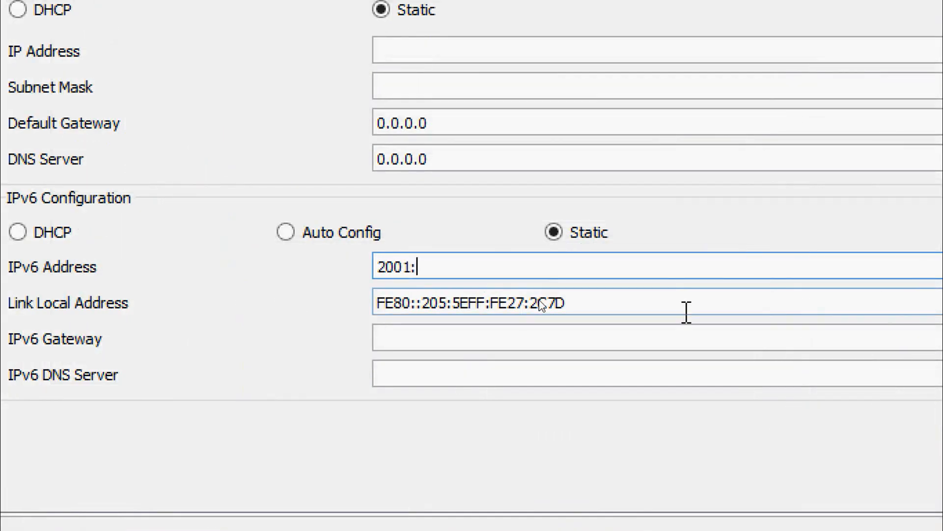
type(":DB8:ACAD:")
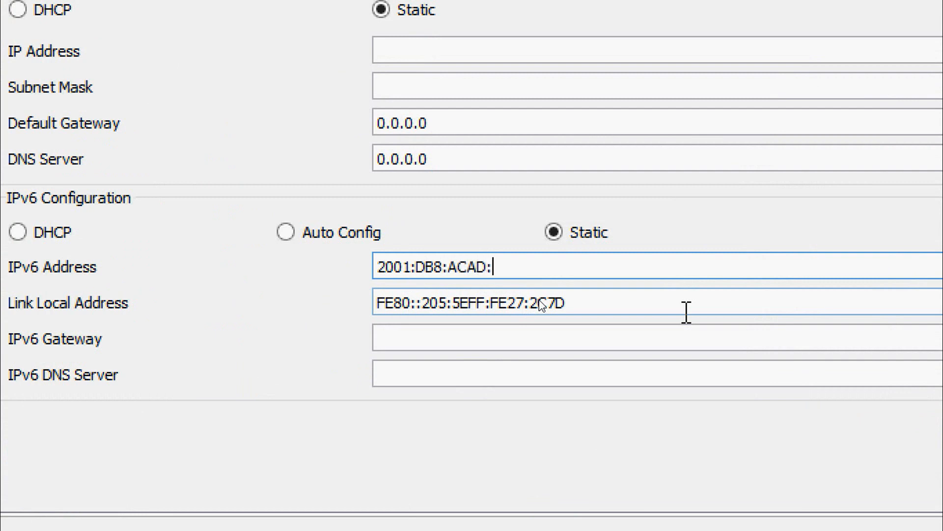
type("10::10")
left_click(827, 266)
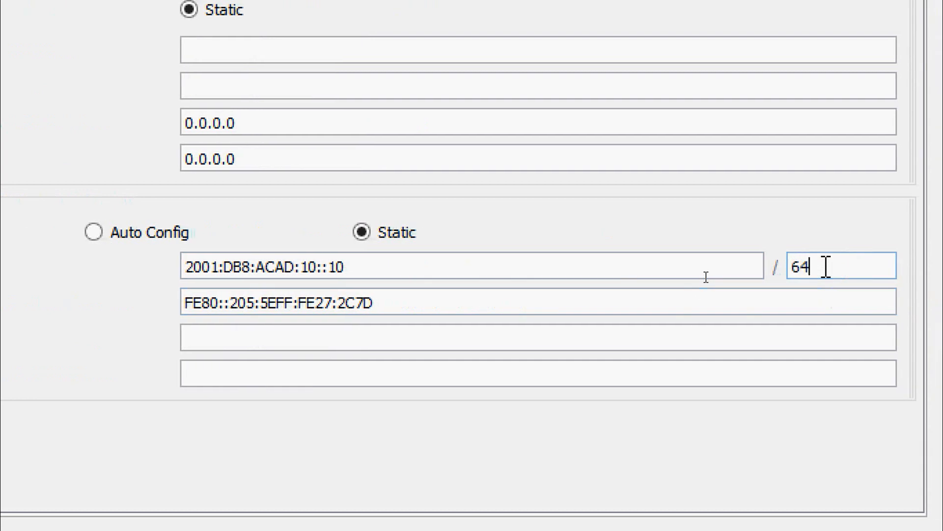
type("64")
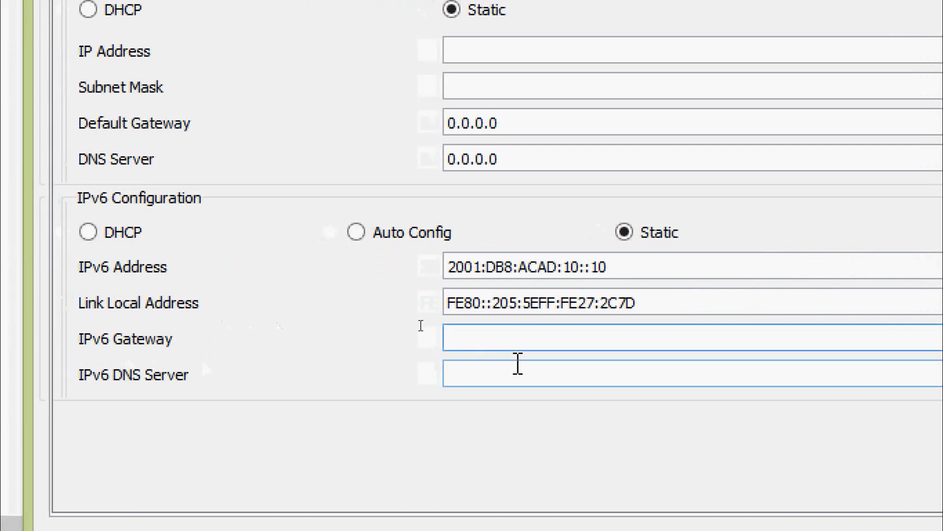
Step: Set PC1's IPv6 gateway to FE80::1 and close its configuration window
type("FE")
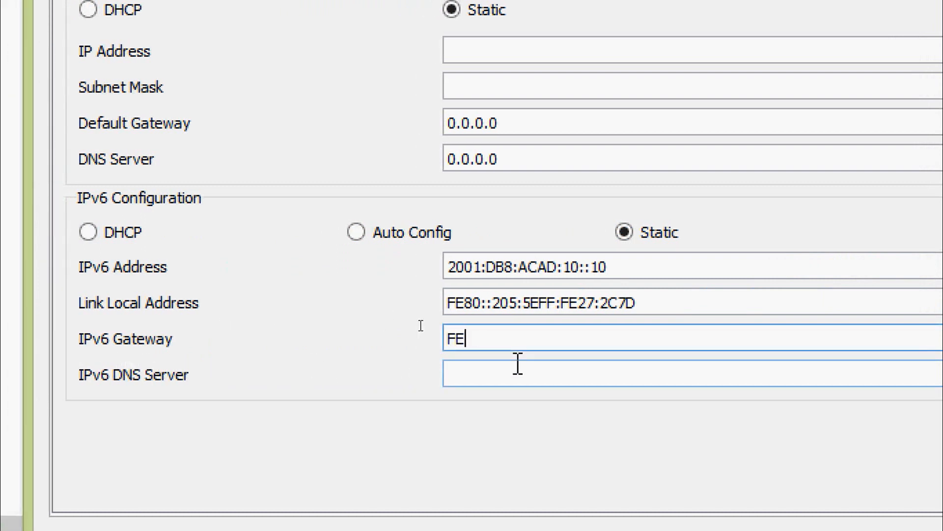
type("80::1")
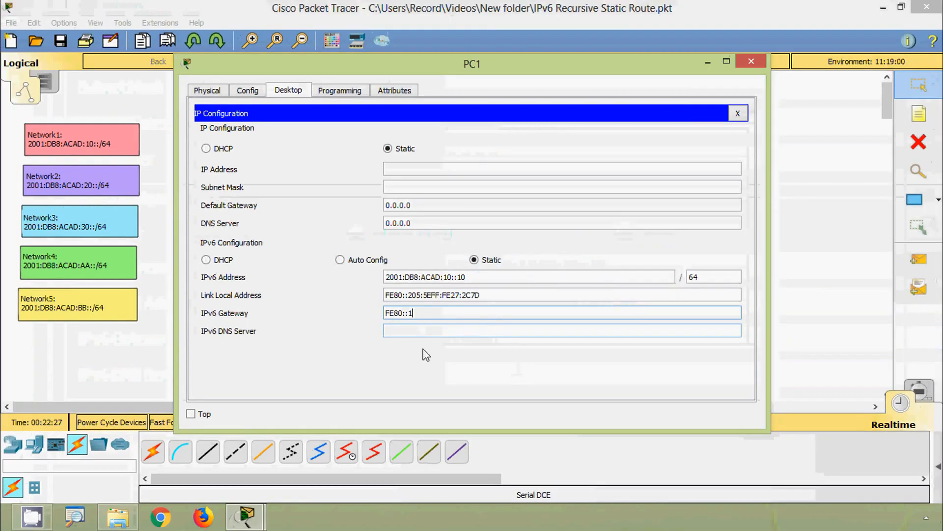
left_click(751, 62)
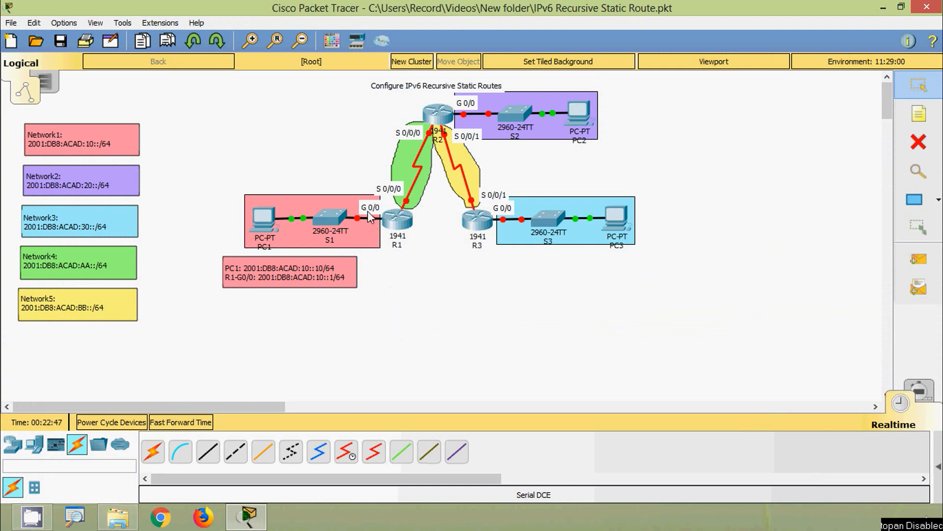
Step: Open router R1's command line, decline the initial configuration dialog and enter privileged EXEC mode
left_click(396, 227)
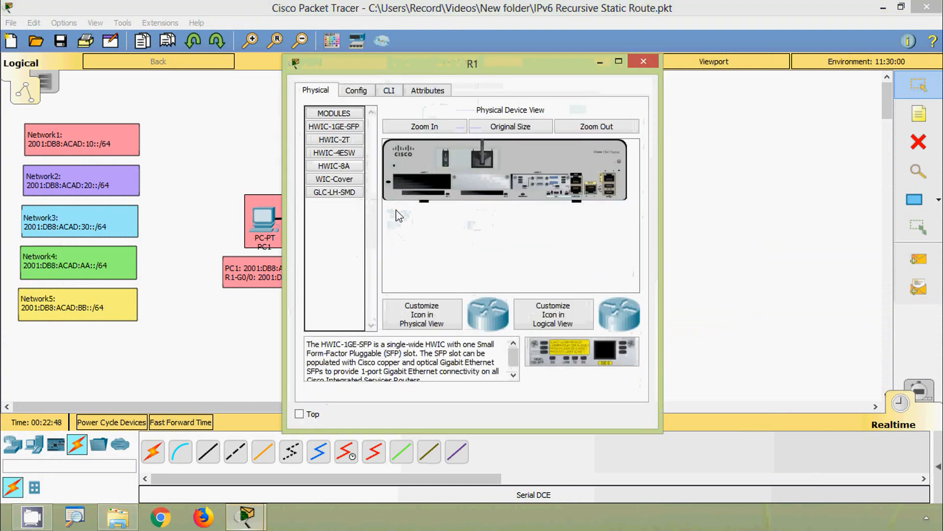
left_click(389, 90)
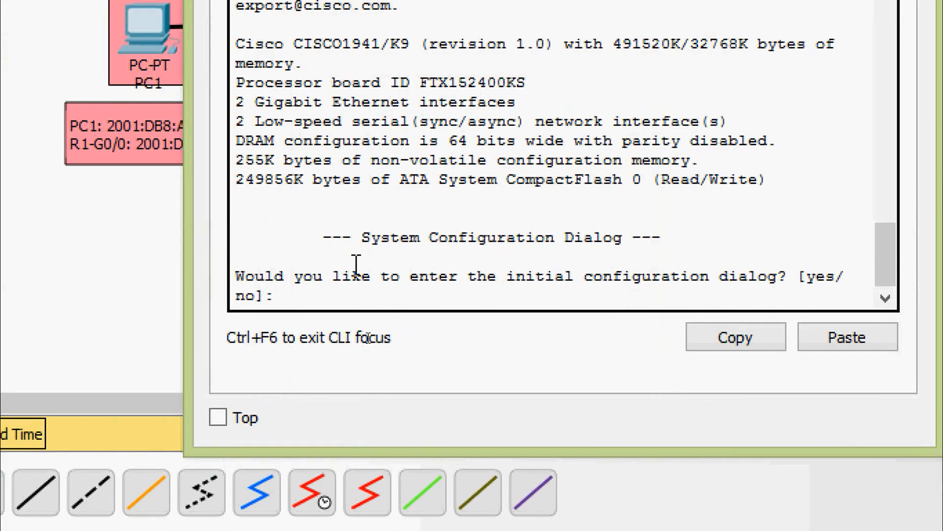
type("no")
key("Return")
key("Return")
type("ena")
key("Tab")
key("Return")
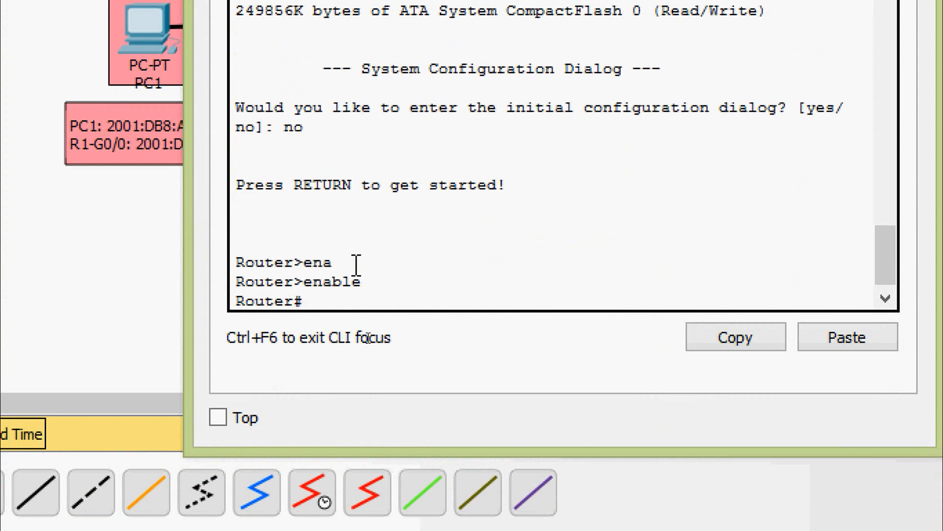
Step: Enter global configuration mode and set the router's hostname to R1
type("conf")
key("Tab")
type("t")
key("Tab")
key("Tab")
key("Return")
key("Return")
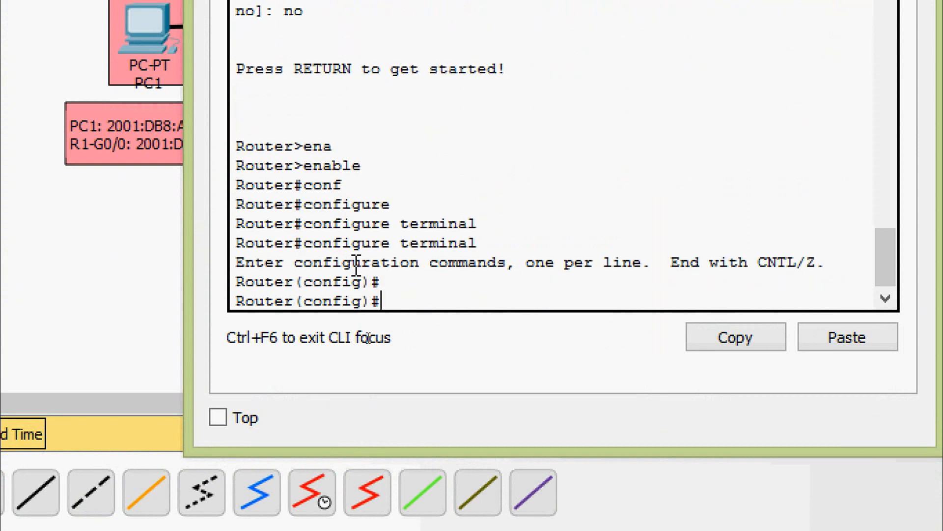
type("ho")
key("Tab")
type("R1")
key("Return")
key("Return")
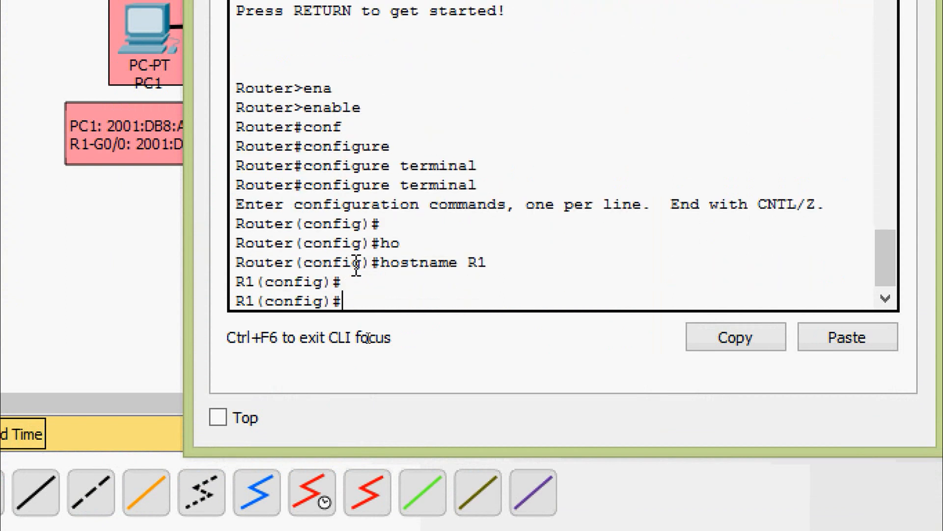
Step: Assign the IPv6 link-local address FE80::1 to R1's interface GigabitEthernet 0/0
type("inter")
key("Tab")
type("g")
key("Tab")
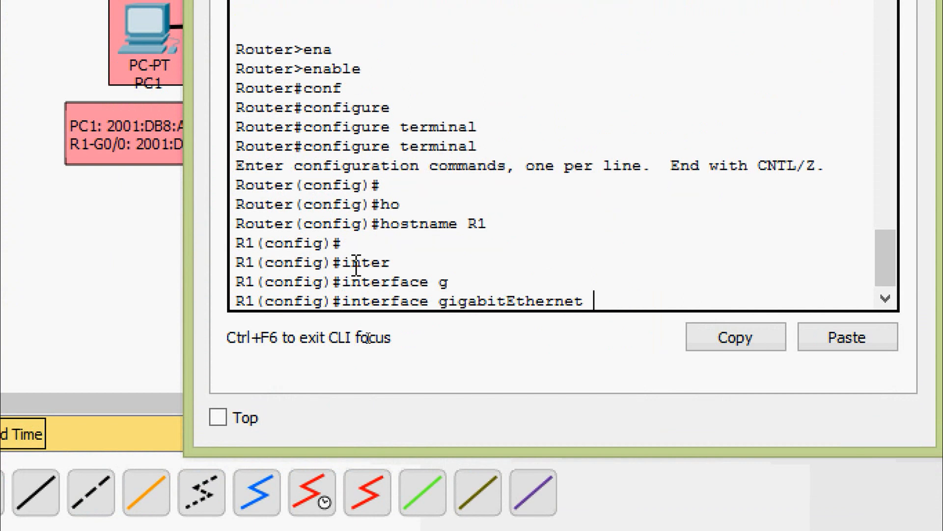
type("0/0")
key("Return")
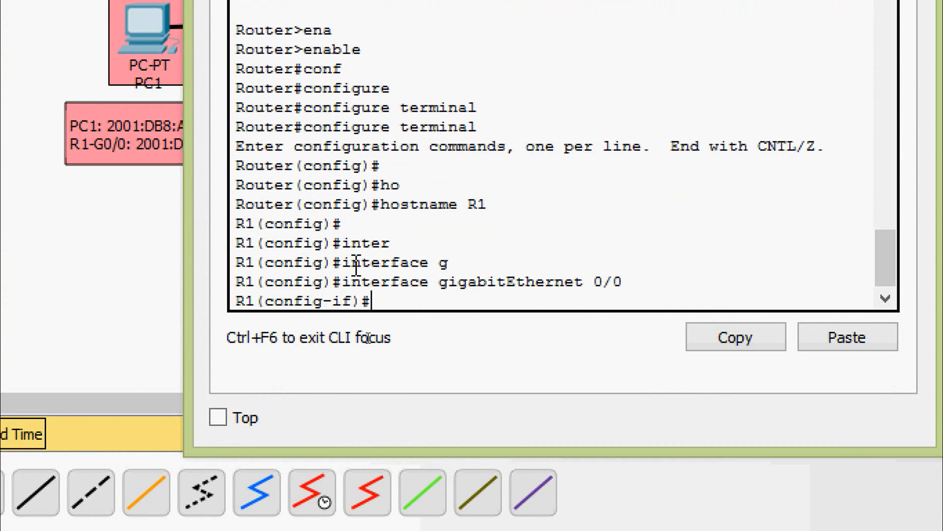
type("ipv")
key("Tab")
type("ad")
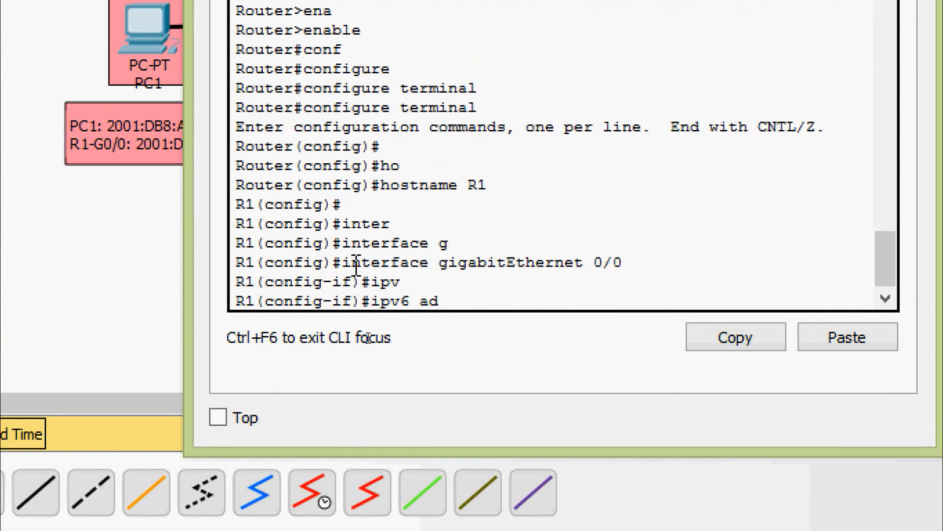
key("Tab")
type("FE80")
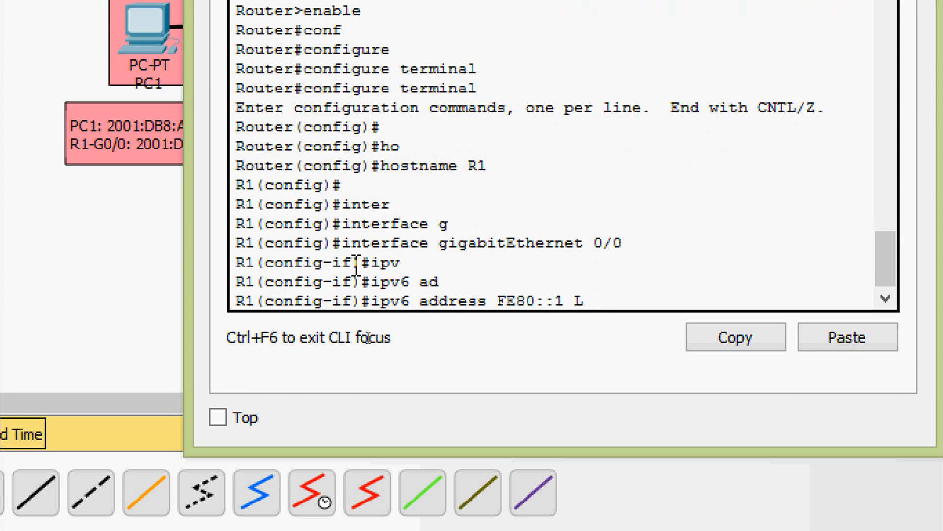
type("::1 L")
key("Tab")
key("Return")
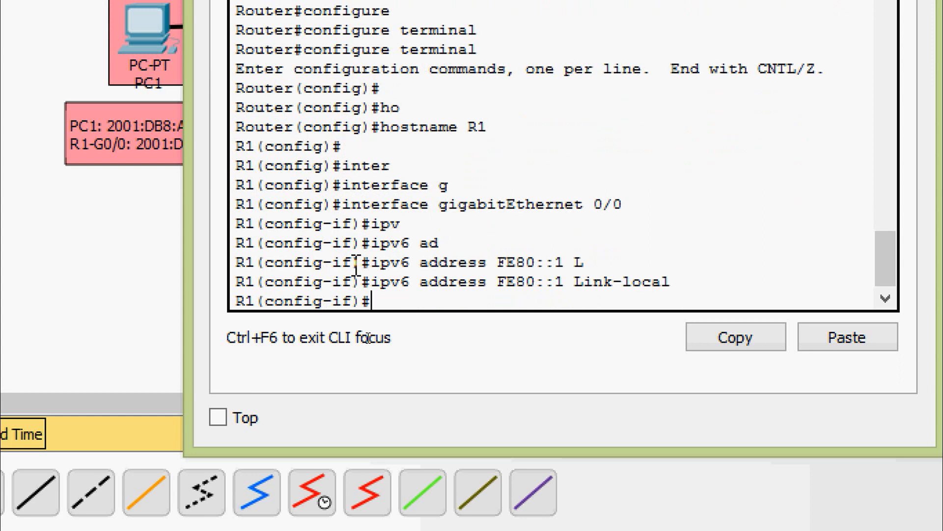
Step: Assign the global IPv6 address 2001:DB8:ACAD:10::1/64 to R1's interface GigabitEthernet 0/0
type("IPV")
key("Tab")
type("A")
key("BackSpace")
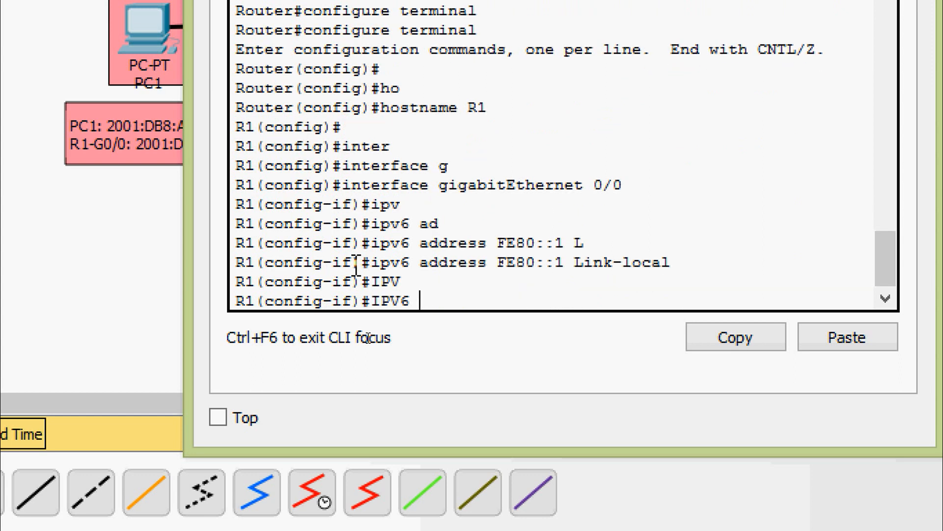
type("a")
key("Tab")
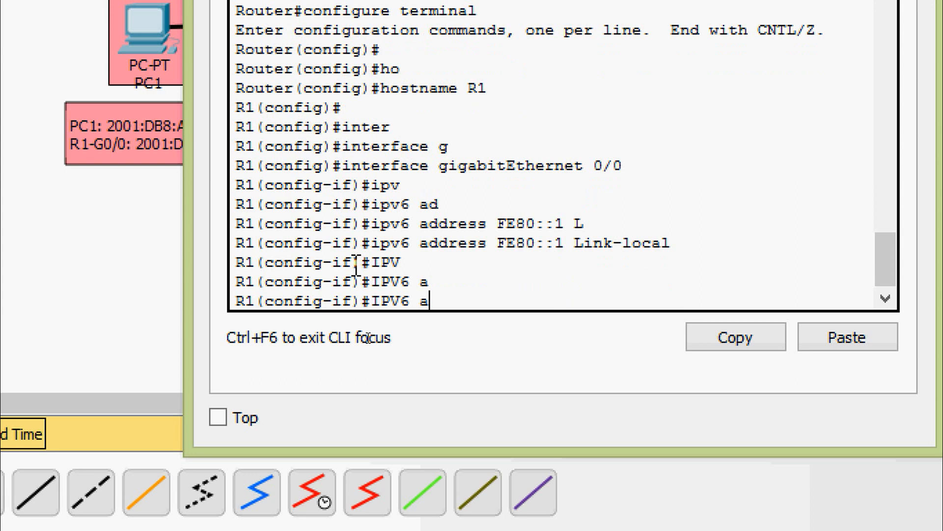
type("dd")
key("Tab")
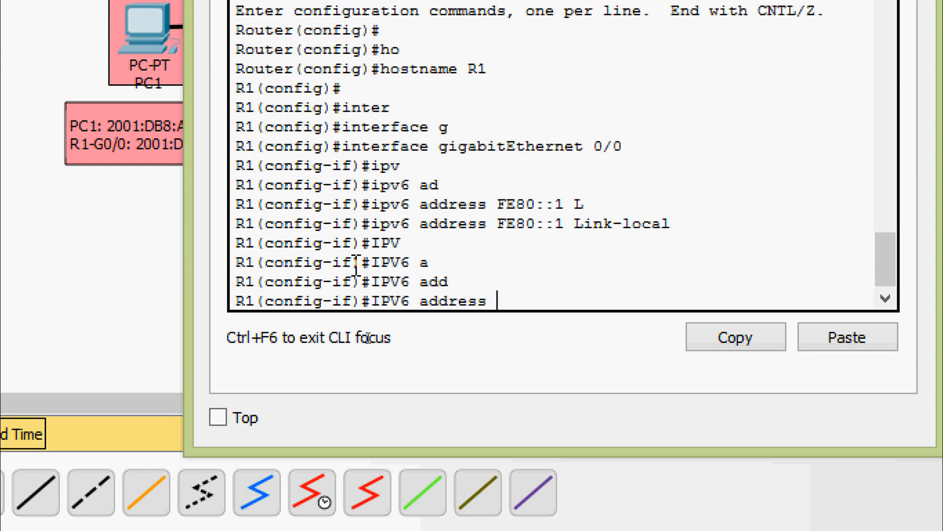
type("2001:DB8")
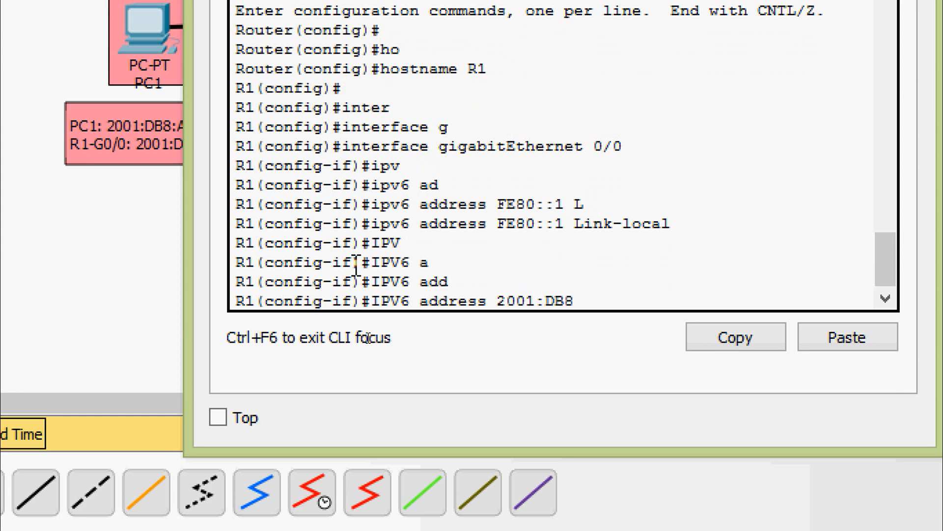
type(":ACAD:10::1")
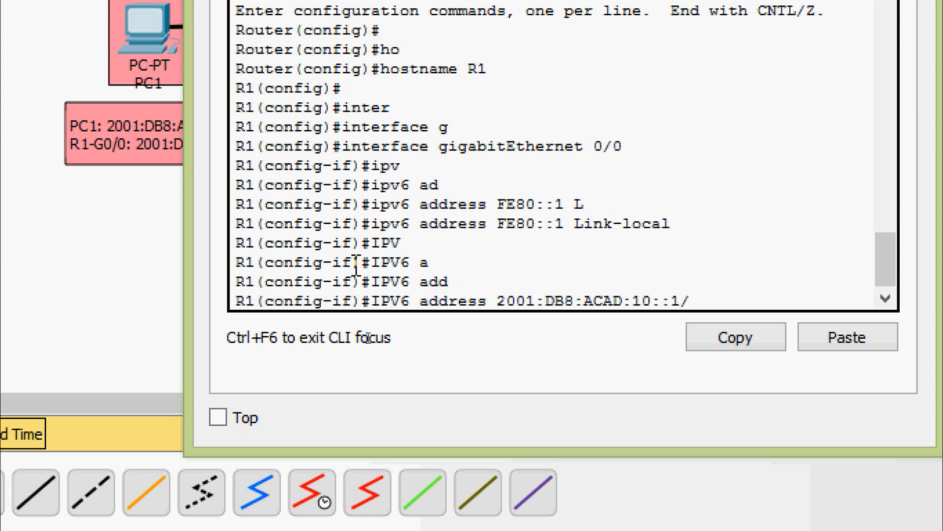
type("/64")
key("Return")
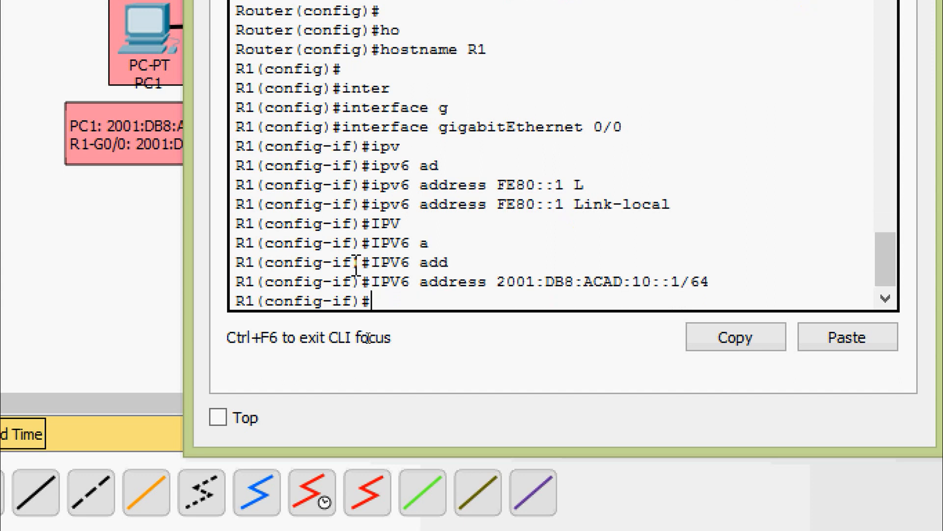
Step: Enable R1's interface GigabitEthernet 0/0 with the no shutdown command
type("no sh")
key("Tab")
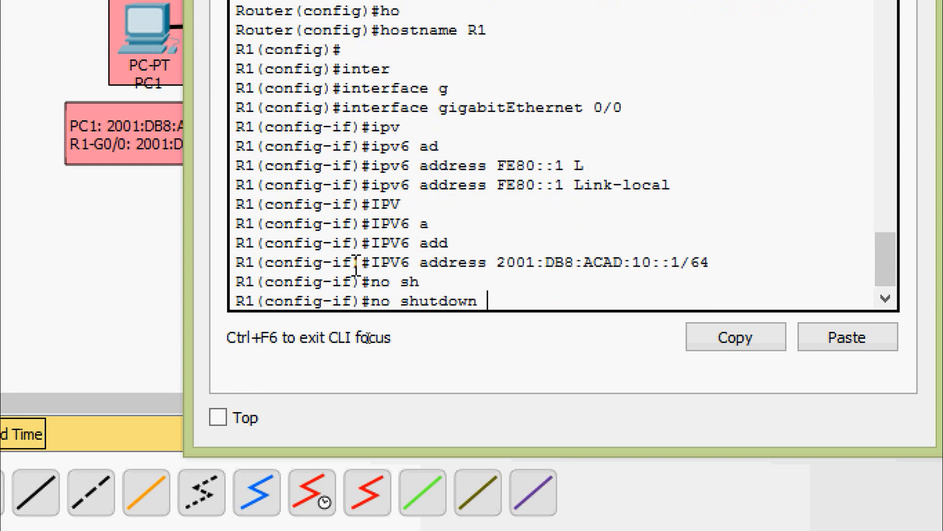
key("Return")
key("Return")
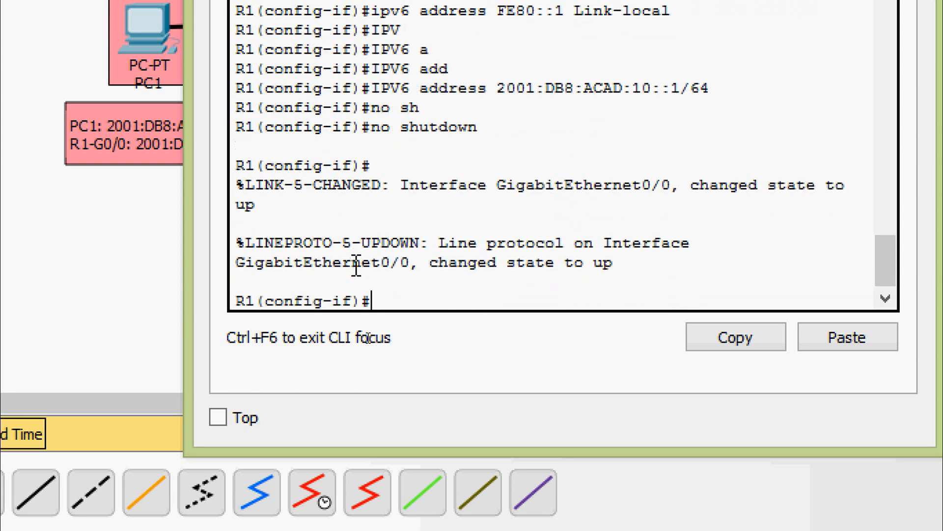
Step: Return to privileged EXEC mode and save R1's running-config to startup-config
key("ctrl+z")
type("cop")
key("Tab")
type("r")
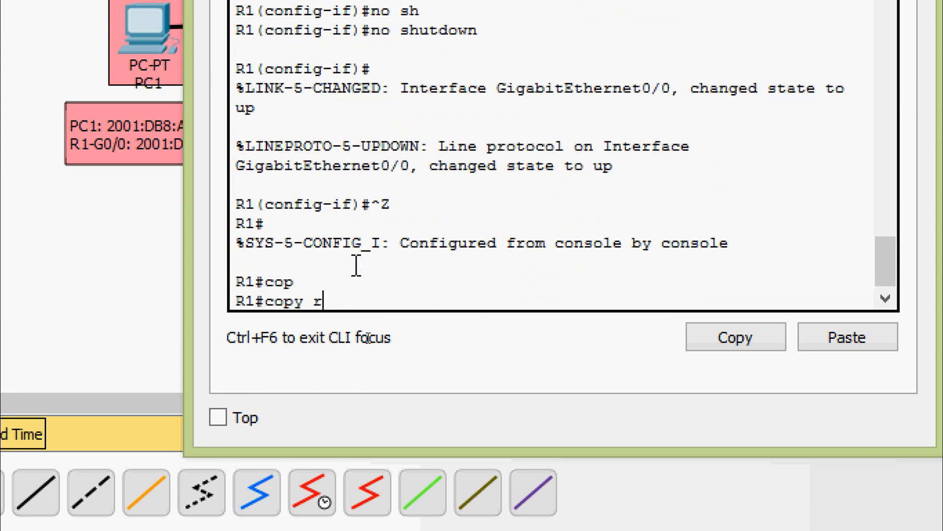
key("Tab")
type("st")
key("Tab")
key("Return")
key("Return")
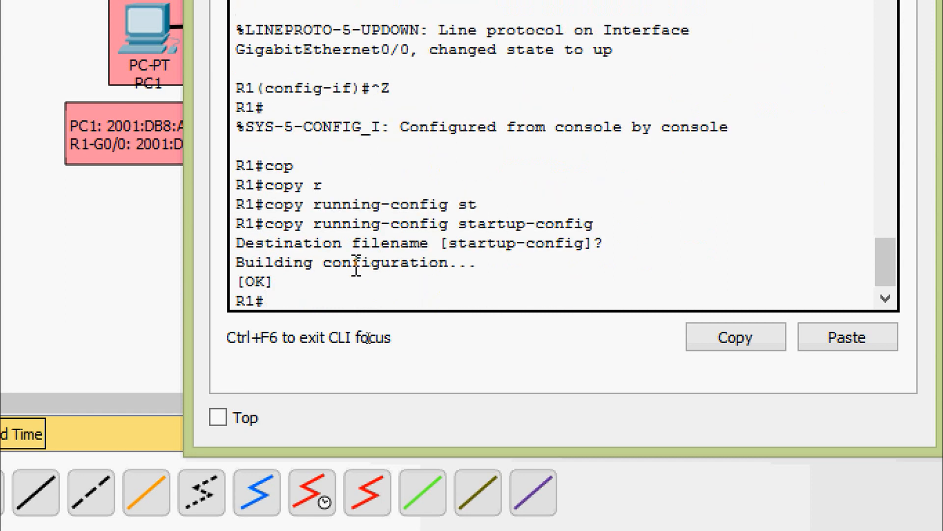
Step: Display R1's running configuration with show running-config
type("sh")
key("Tab")
type("ru")
key("Tab")
key("Return")
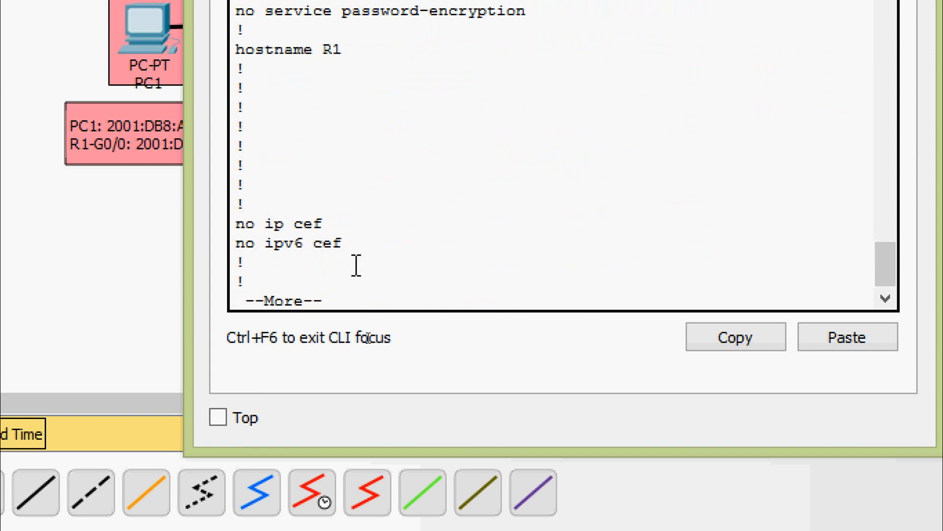
Step: Page through R1's running configuration and examine the IPv6 address lines under interface GigabitEthernet0/0
key("space")
key("space")
scroll(344, 266, "up", 5)
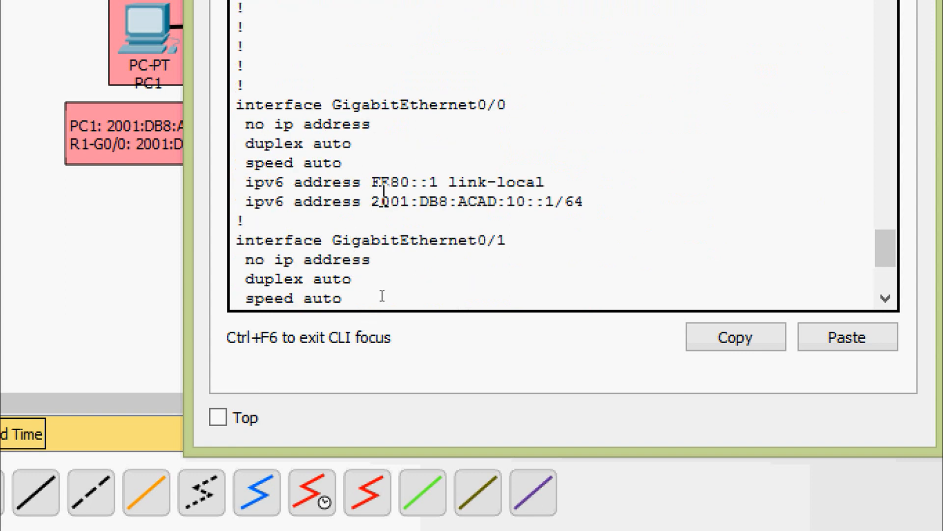
left_click_drag(333, 105, 511, 108)
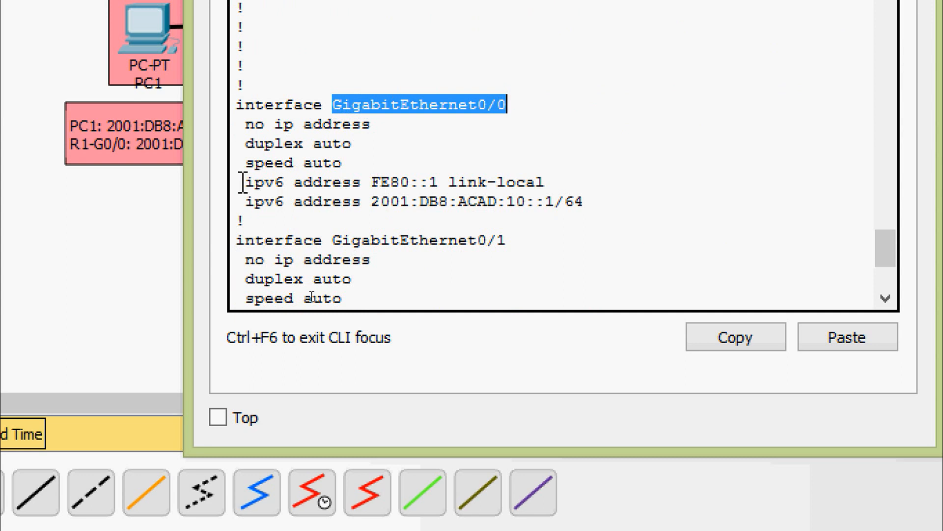
left_click_drag(237, 182, 544, 183)
left_click_drag(252, 202, 585, 202)
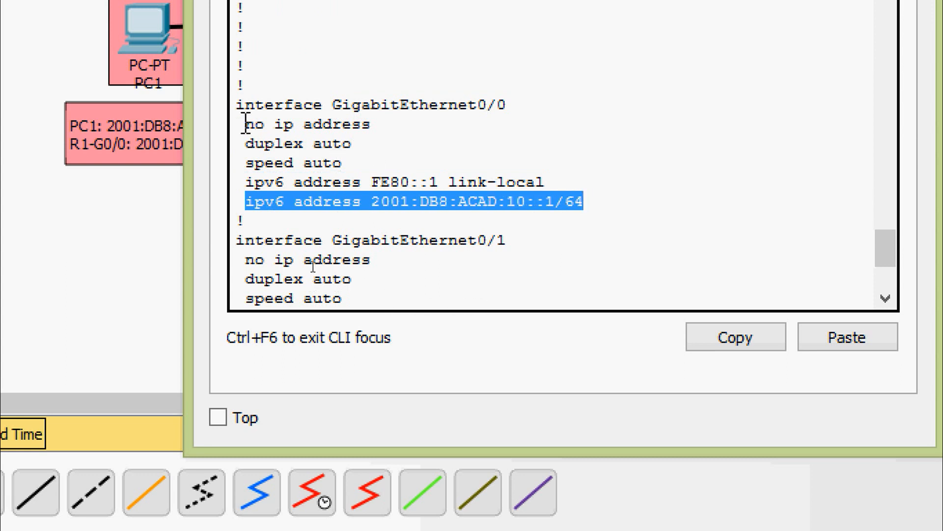
left_click_drag(246, 125, 384, 132)
left_click(387, 143)
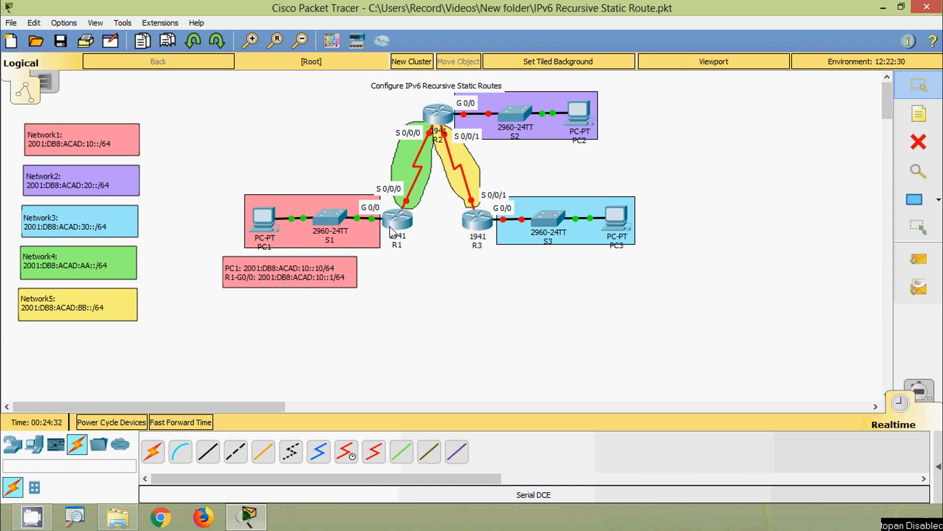
Step: Ping R1's link-local address FE80::1 from PC1's command prompt and close the PC1 window
left_click(263, 226)
left_click(575, 146)
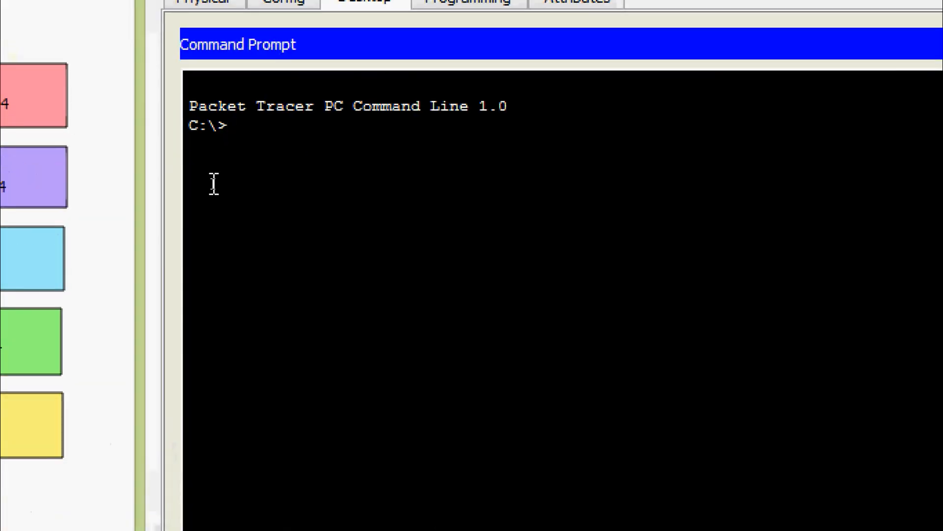
type("ping FE80")
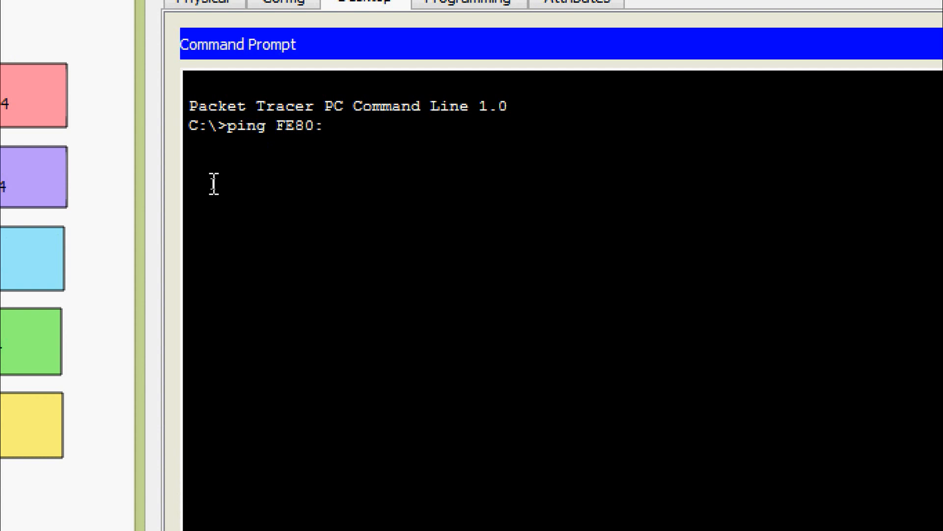
type("::1")
key("Return")
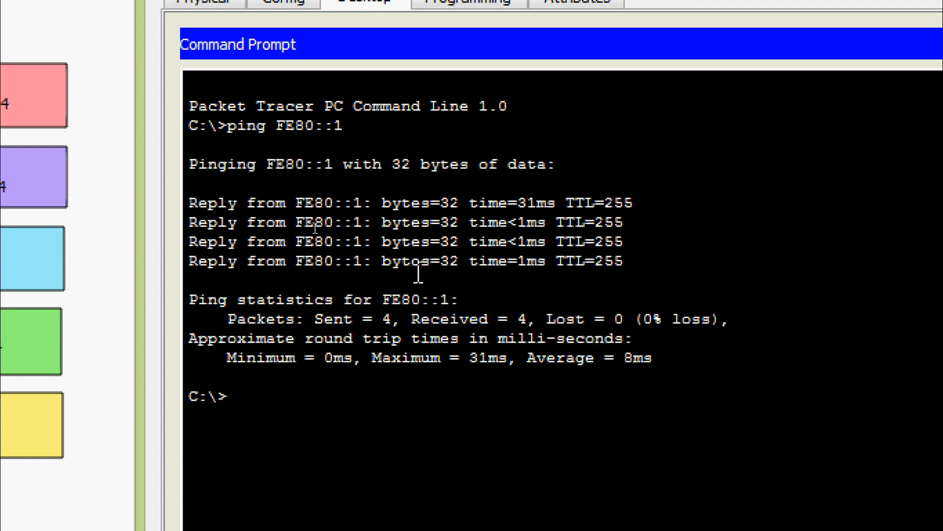
left_click(751, 61)
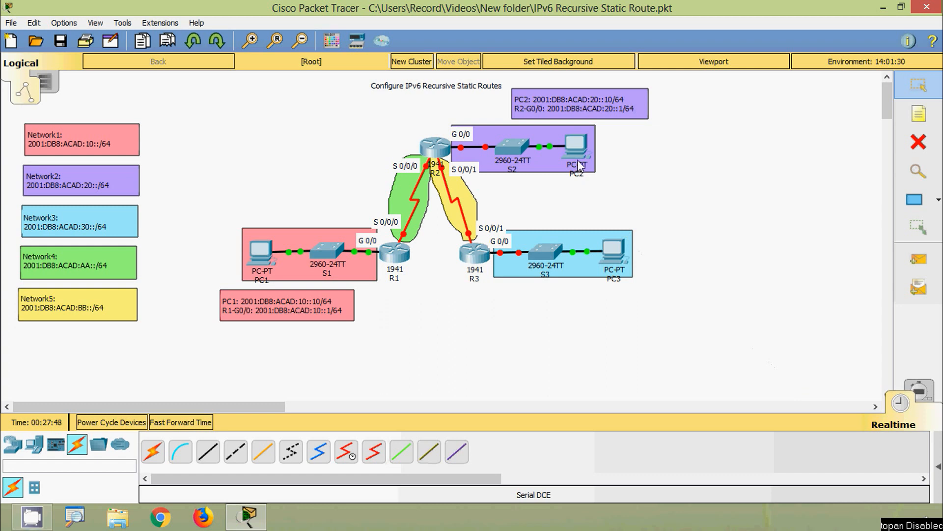
Step: Set PC2's static IPv6 address to 2001:DB8:ACAD:20::10 with prefix length 64
left_click(578, 149)
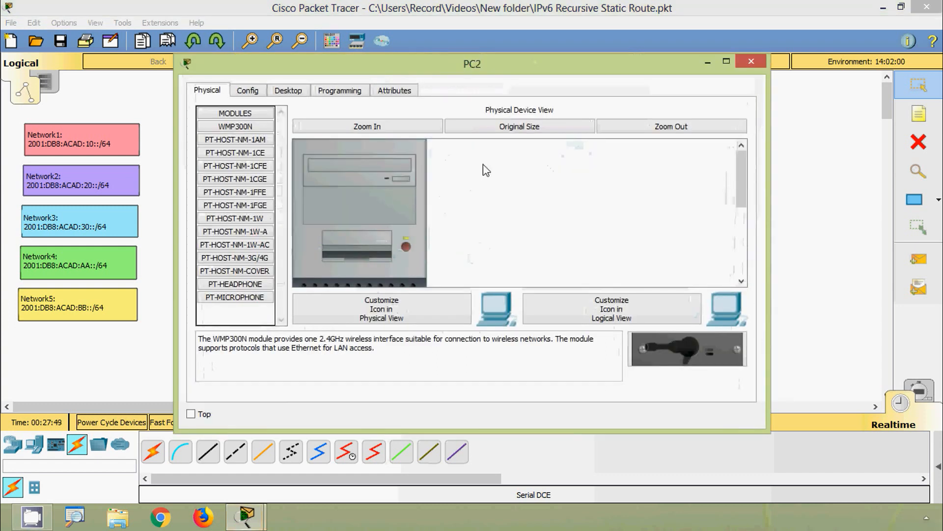
left_click(290, 91)
left_click(256, 157)
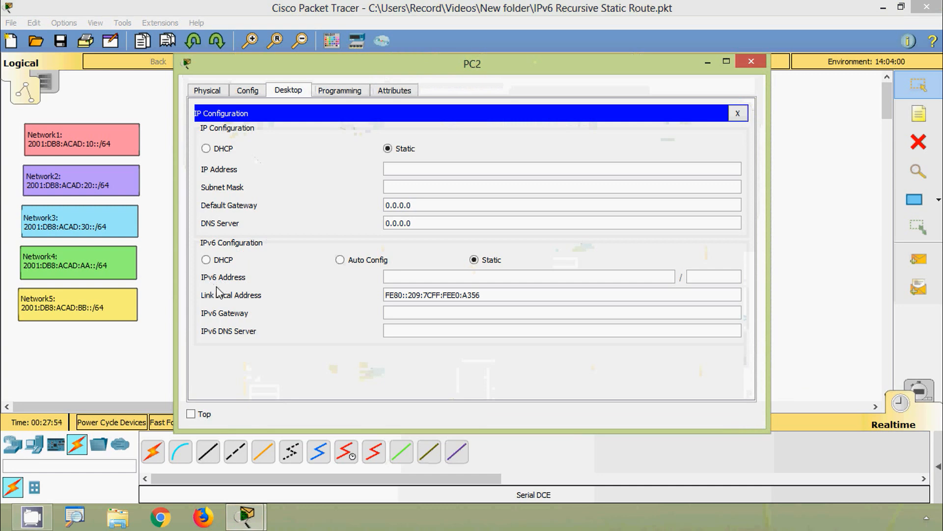
left_click(409, 277)
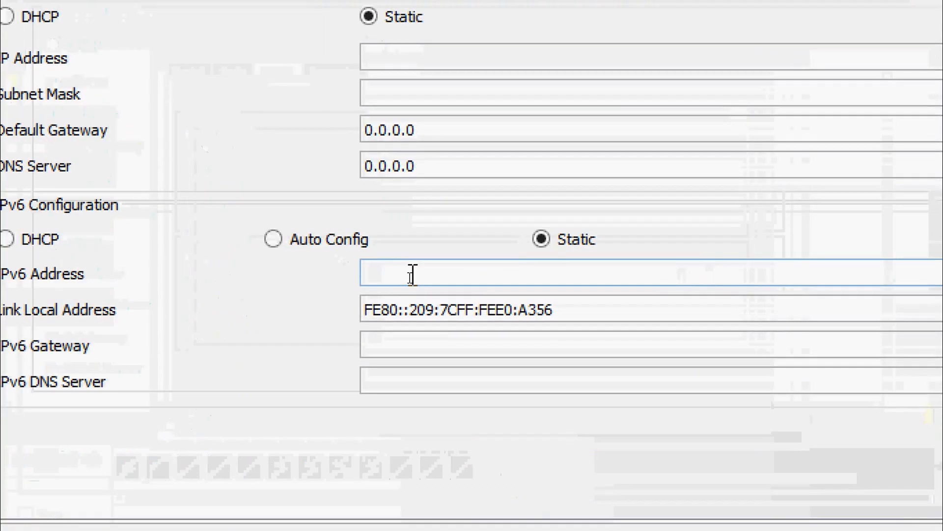
type("2001:")
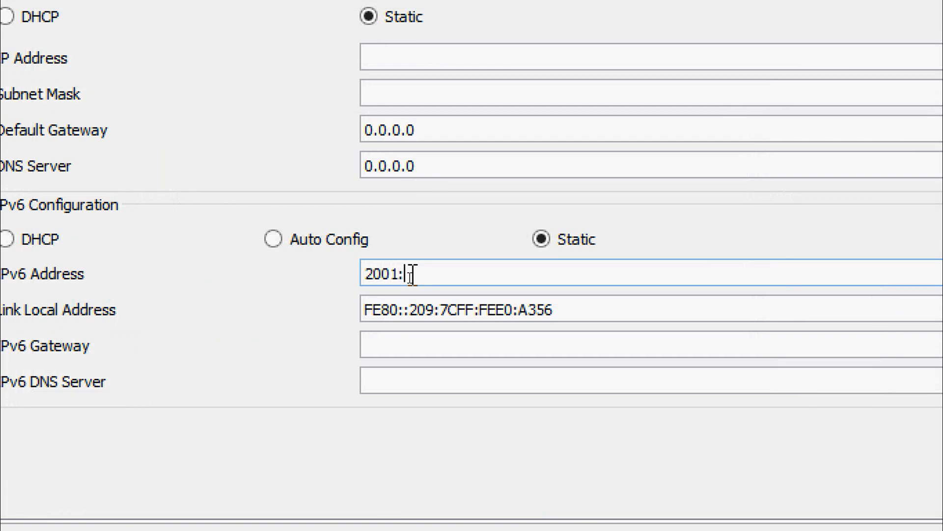
type("DB8:ACAD:2")
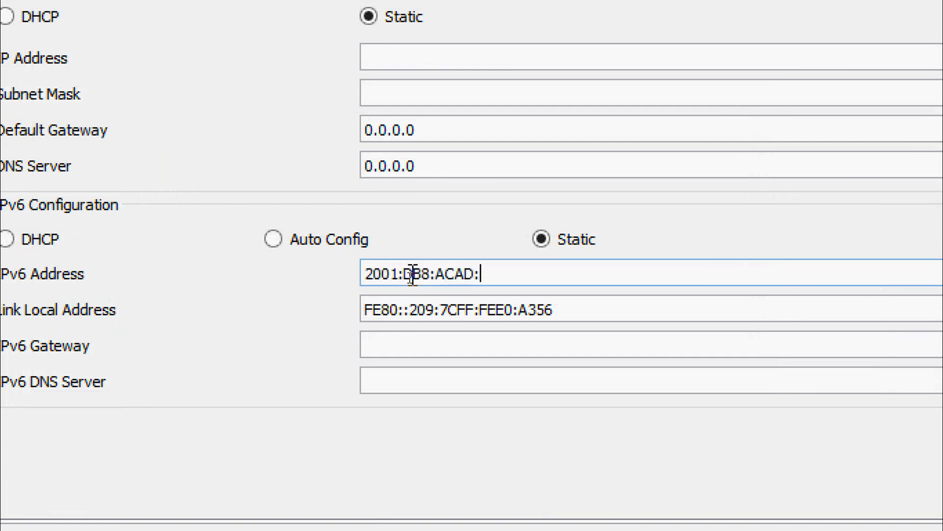
type("0::10")
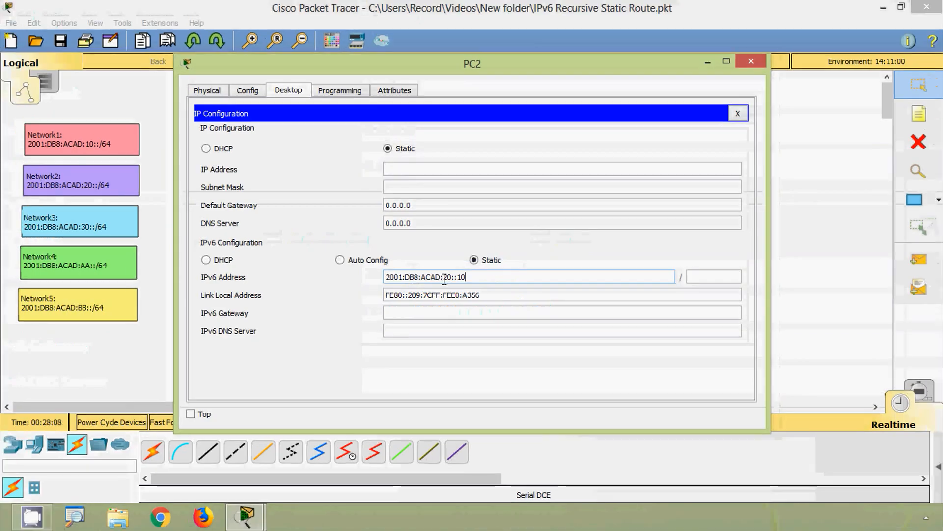
left_click(942, 272)
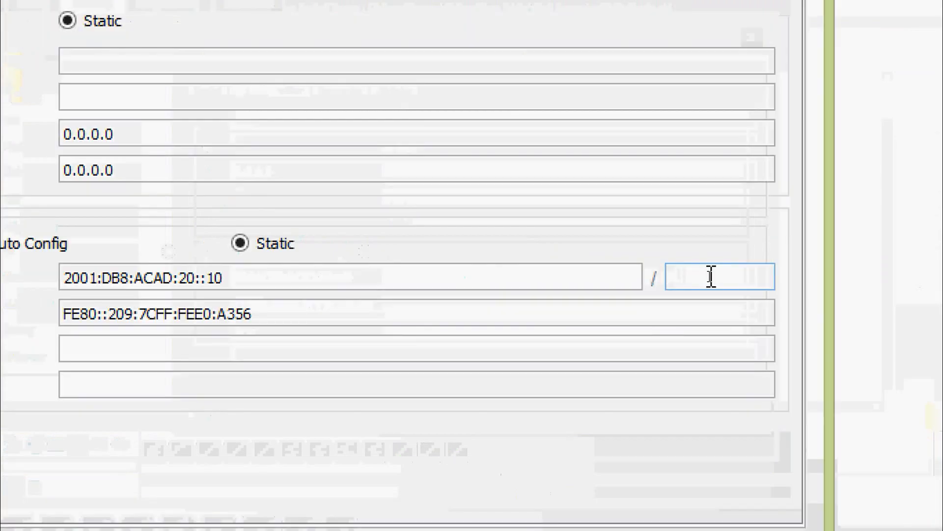
type("64")
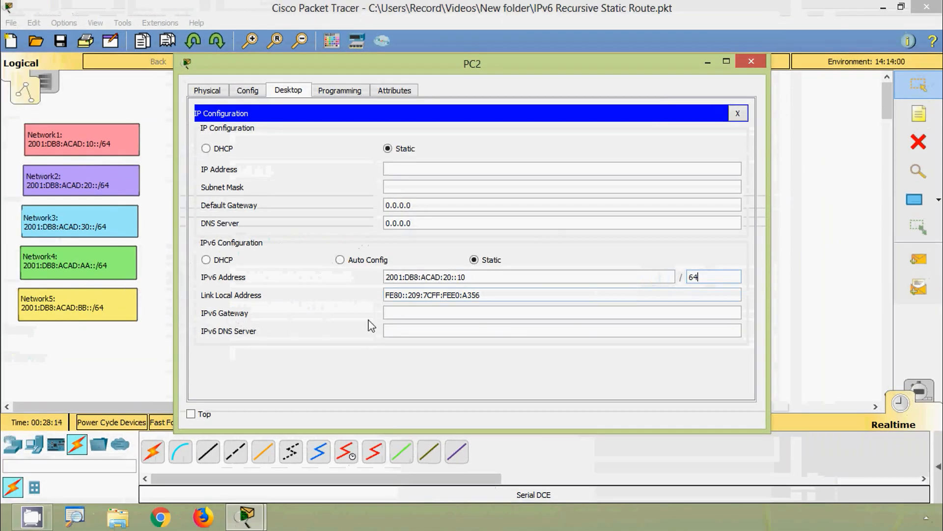
Step: Set PC2's IPv6 gateway to FE80::2 and close the PC2 window
left_click(409, 315)
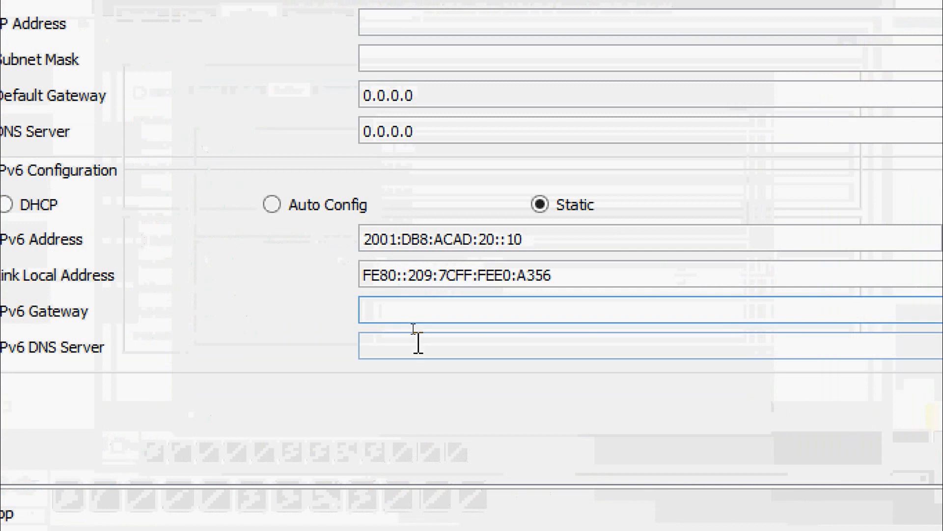
type("FE80::")
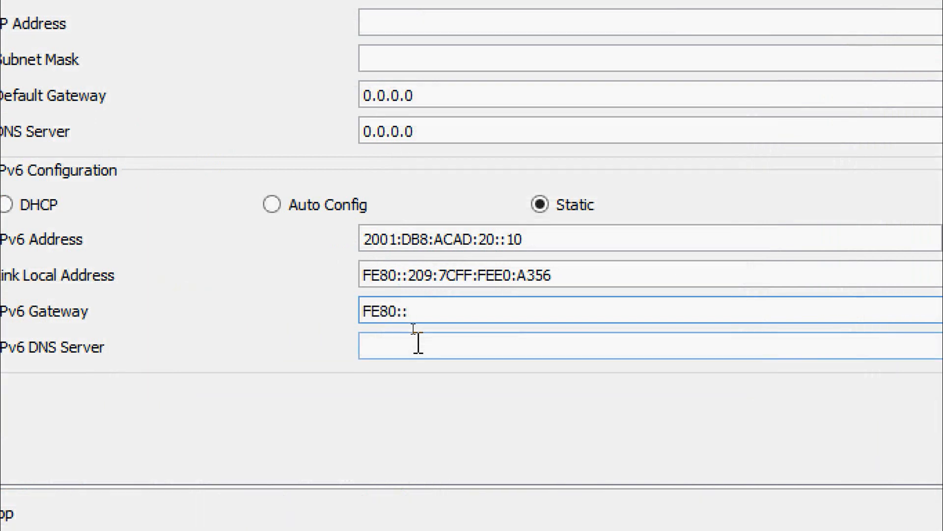
type("2")
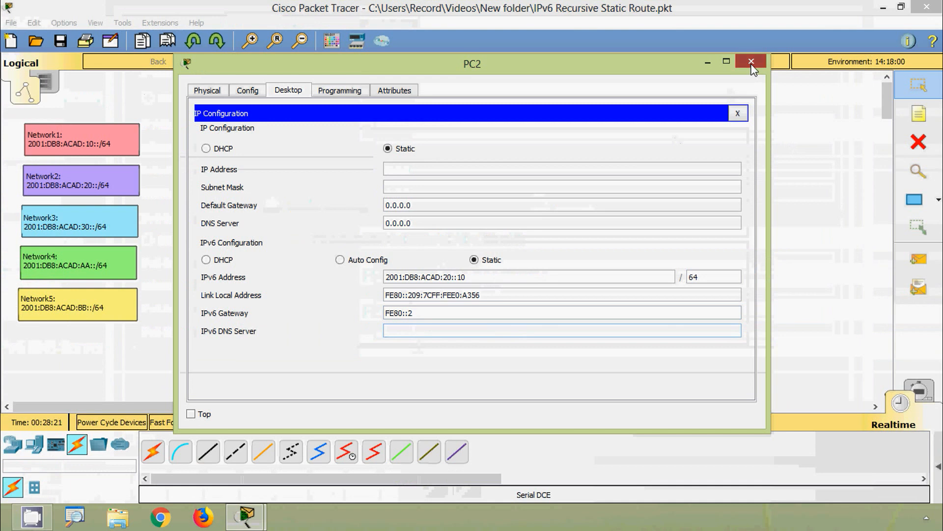
left_click(751, 62)
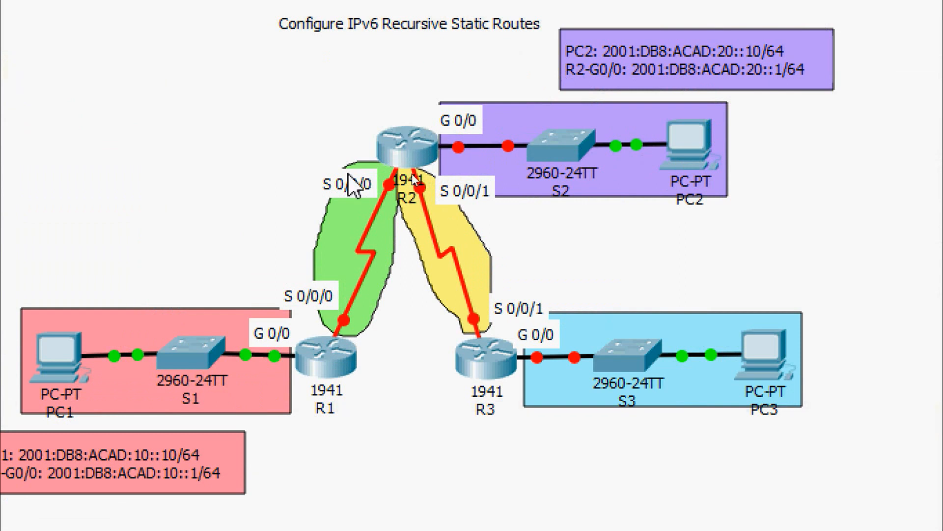
Step: Open router R2's command line, decline the initial configuration dialog and enter privileged EXEC mode
left_click(435, 149)
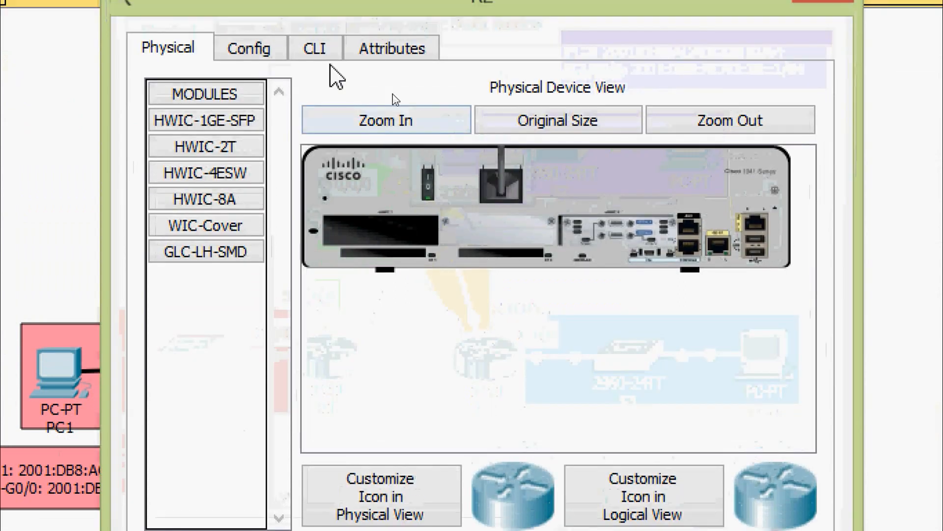
left_click(314, 32)
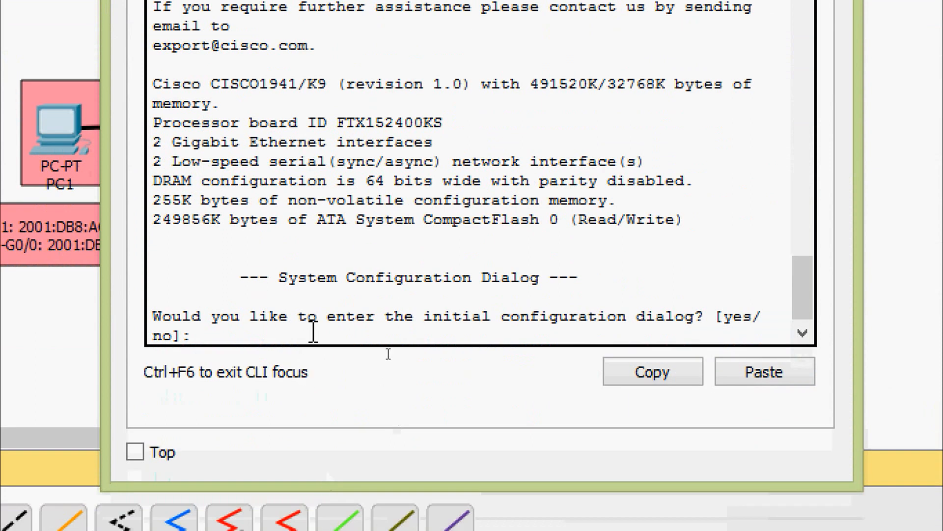
type("no")
key("Return")
key("Return")
type("ena")
key("Return")
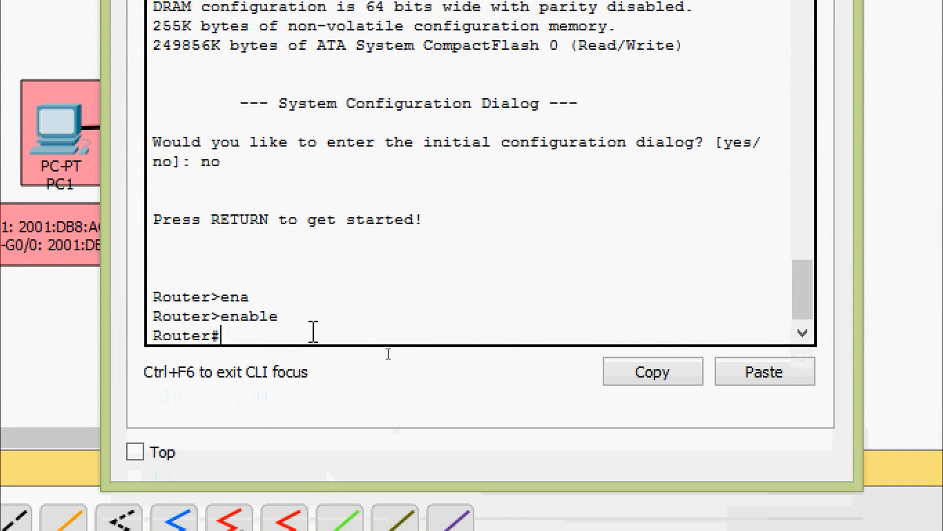
Step: Enter global configuration mode on the router and set its hostname to R2
type("conf")
key("Tab")
type("t")
key("Tab")
key("Return")
key("Return")
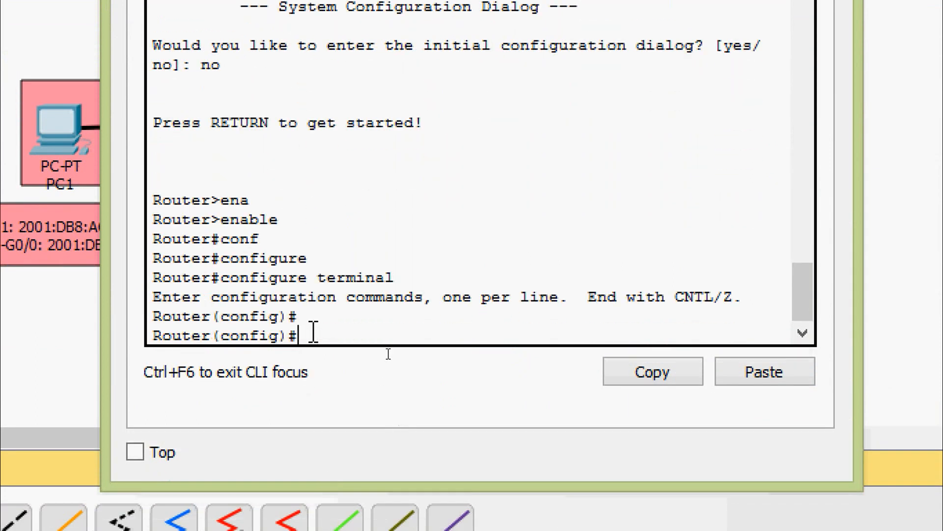
type("ho")
key("Tab")
type("R2")
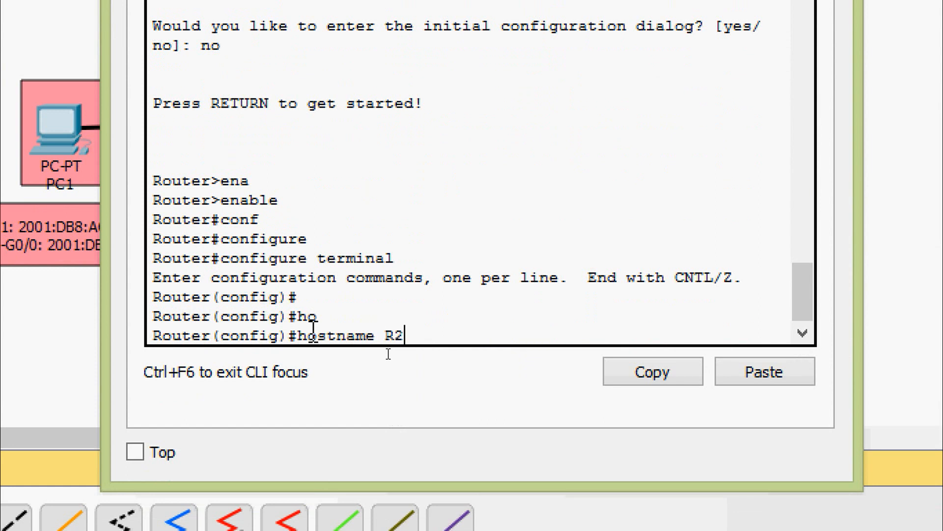
key("Return")
key("Return")
Step: Assign the IPv6 link-local address FE80::2 to R2's interface GigabitEthernet 0/0
type("inter")
key("Tab")
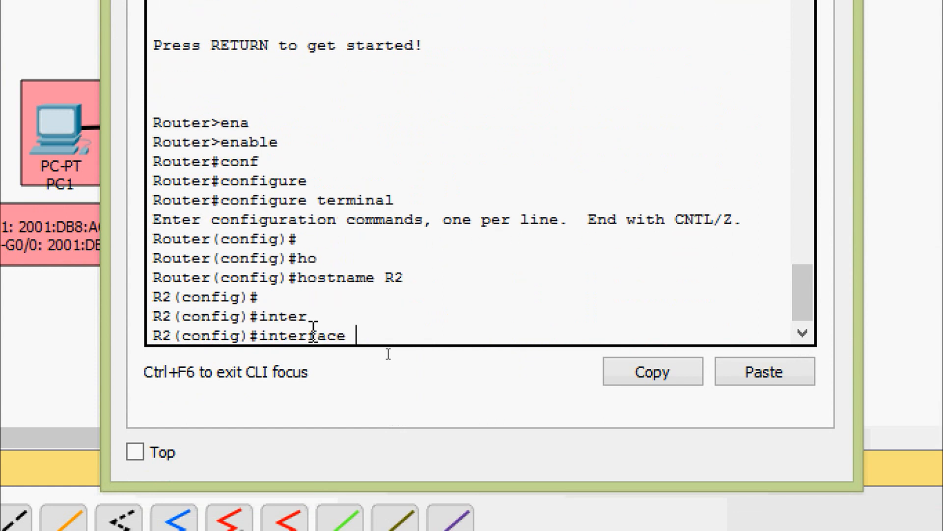
type("g")
key("Tab")
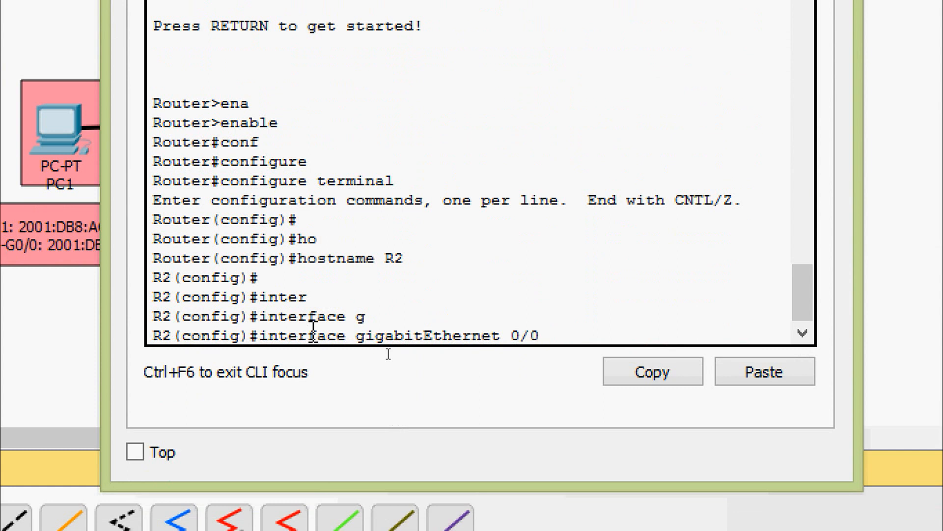
key("Return")
type("ipv")
key("Tab")
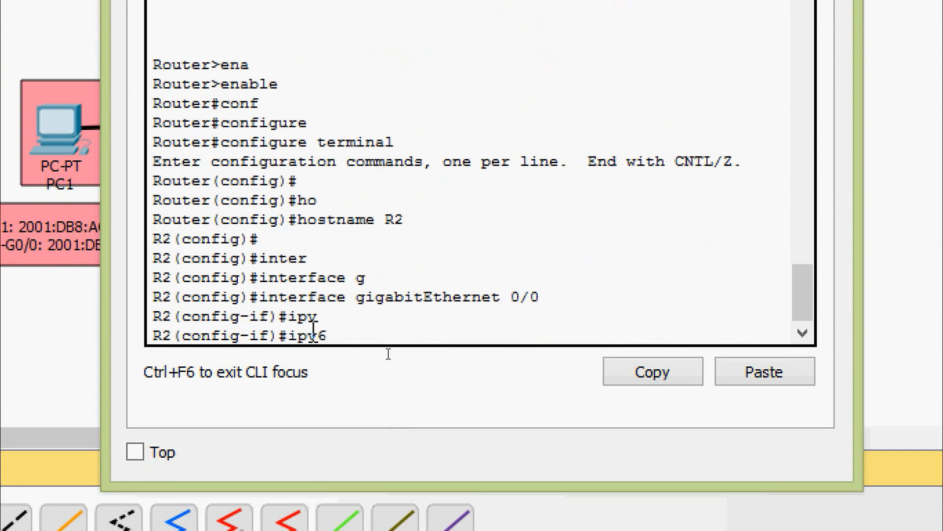
type("ad")
key("Tab")
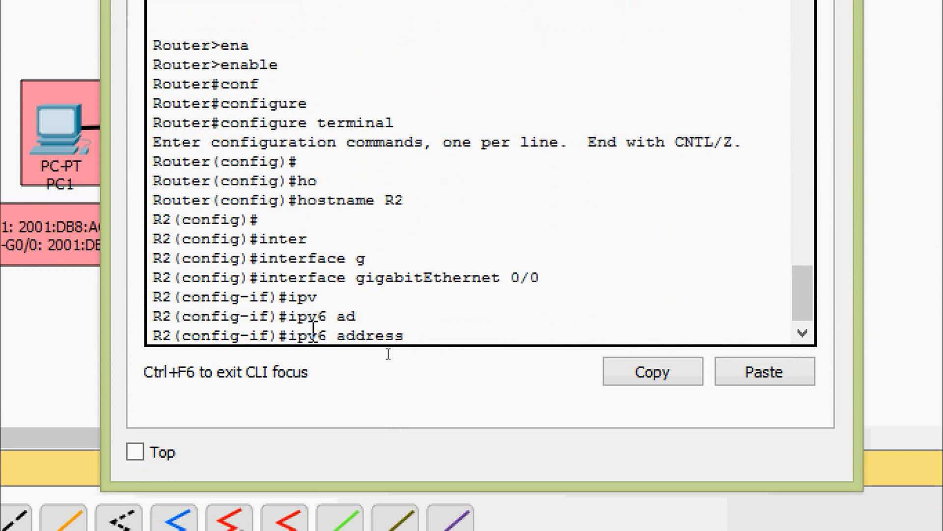
type("FE80::2 l")
key("Tab")
key("Return")
key("Return")
Step: Assign the global IPv6 address 2001:DB8:ACAD:20::1/64 to R2's interface GigabitEthernet 0/0
type("ipv")
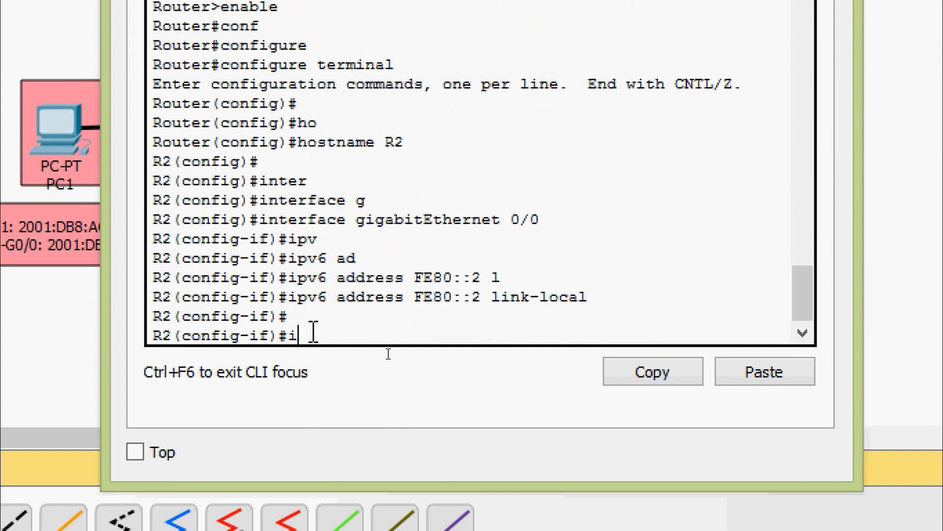
key("Tab")
type("ad")
key("Tab")
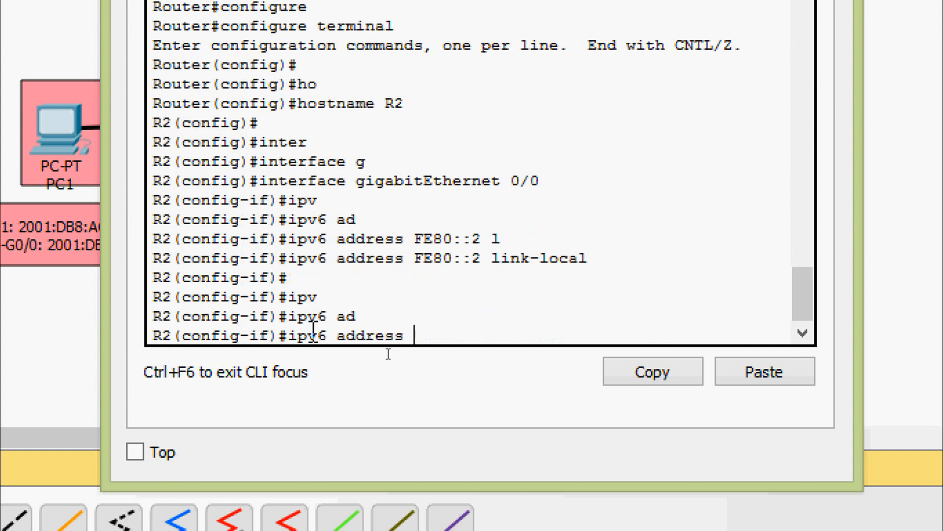
type("2001:DB8:ACAD")
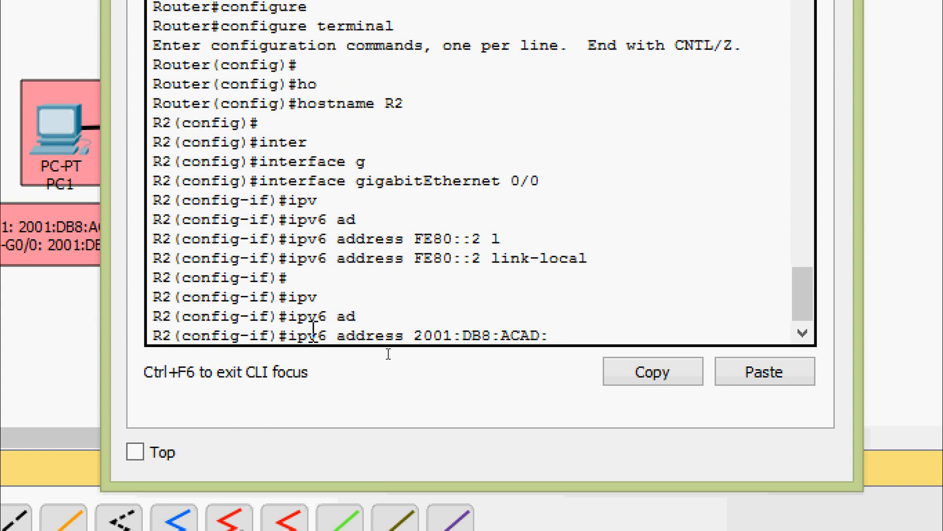
type(":20::1/64")
key("Return")
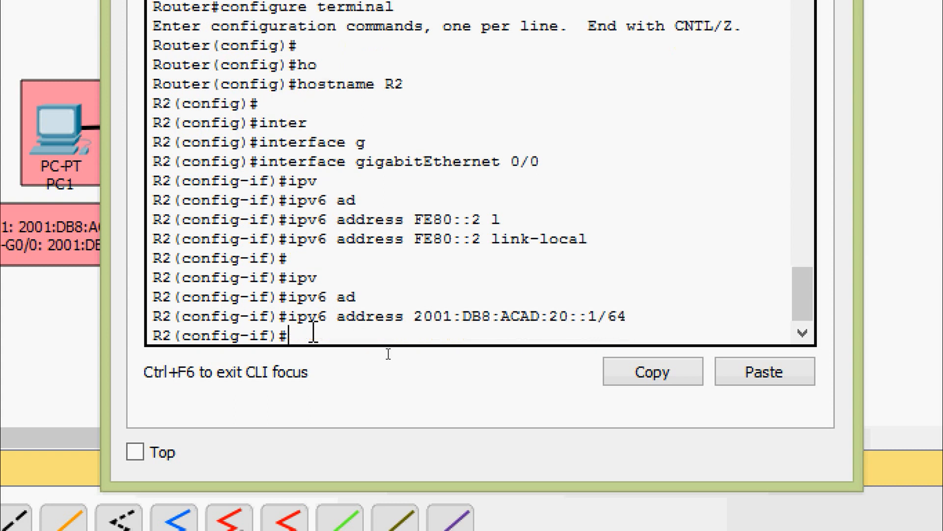
Step: Enable R2's interface GigabitEthernet 0/0 with no shutdown and return to privileged EXEC mode
type("no sh")
key("Tab")
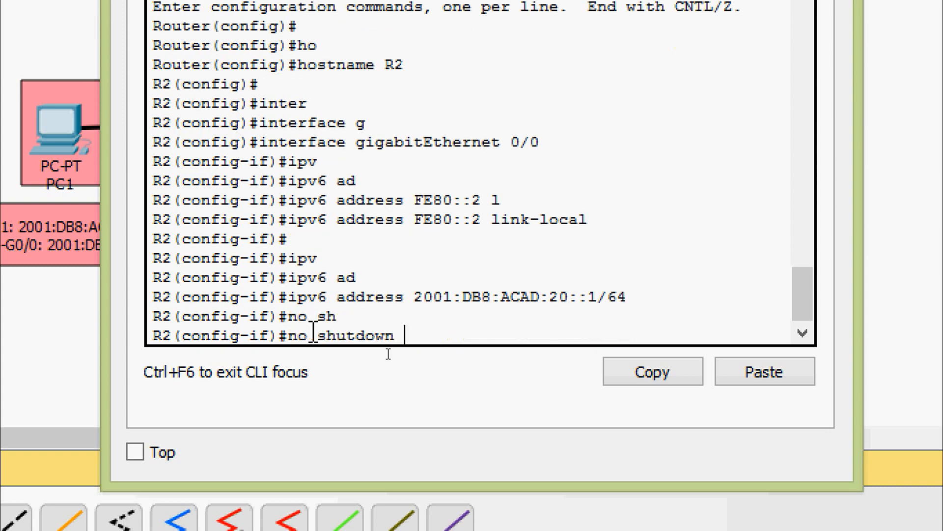
key("Return")
key("ctrl+z")
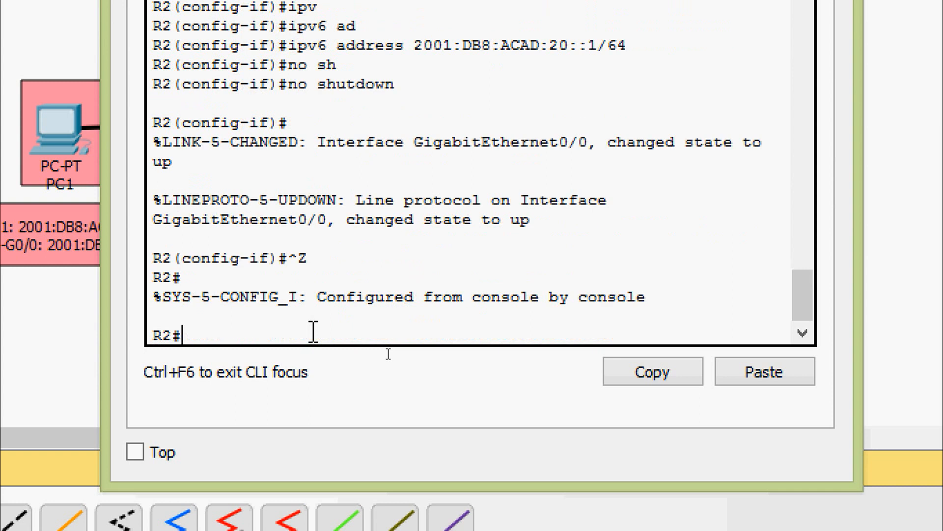
Step: Save R2's running configuration to the startup configuration, accepting the default destination filename
type("cop")
key("Tab")
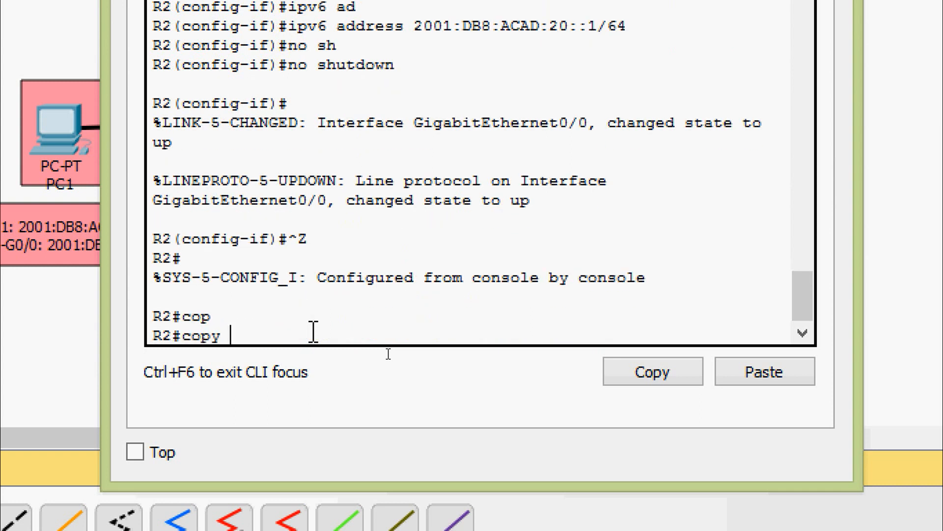
type("r")
key("Tab")
type("st")
key("Tab")
key("Return")
key("Return")
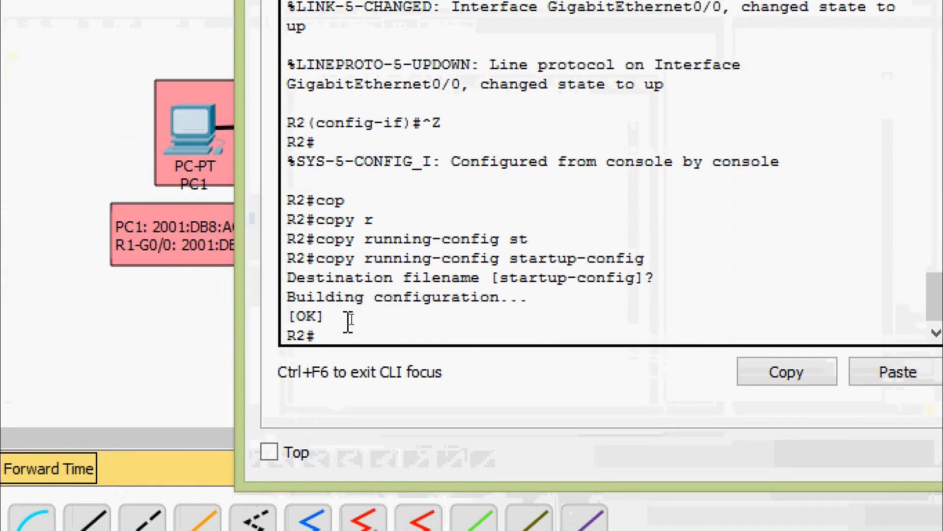
Step: Display R2's running configuration and examine the IPv6 addresses configured on interface GigabitEthernet0/0
type("sh")
key("Tab")
type("run")
key("Return")
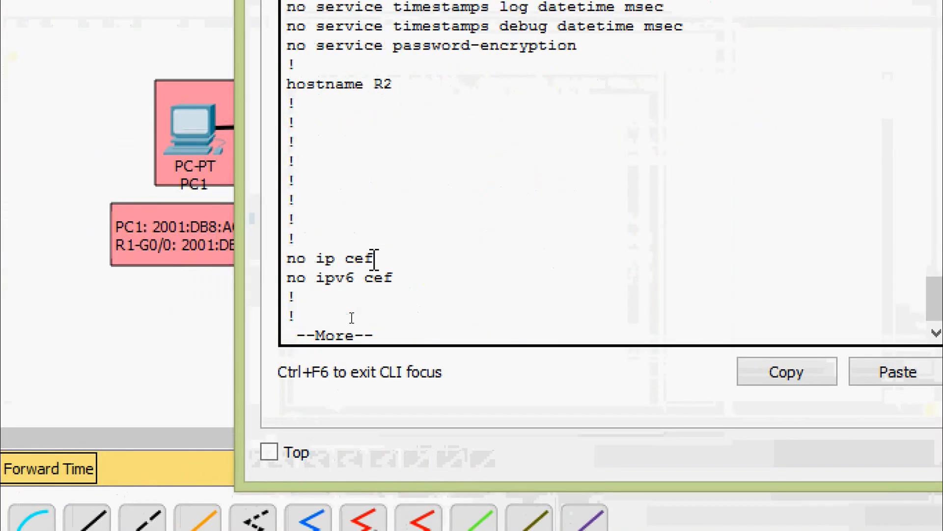
key("space")
key("space")
scroll(375, 259, "up", 3)
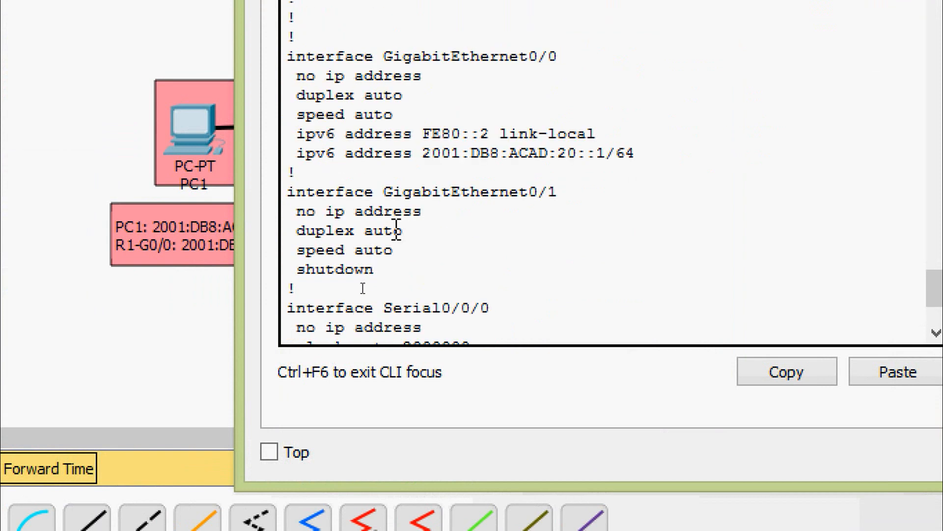
left_click_drag(385, 56, 558, 56)
left_click_drag(298, 90, 428, 90)
left_click_drag(296, 148, 606, 147)
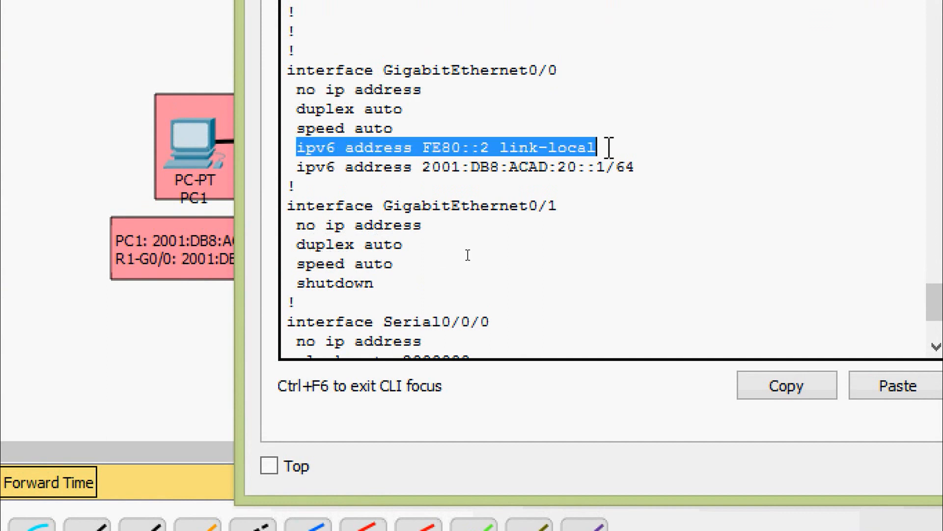
left_click_drag(296, 167, 336, 168)
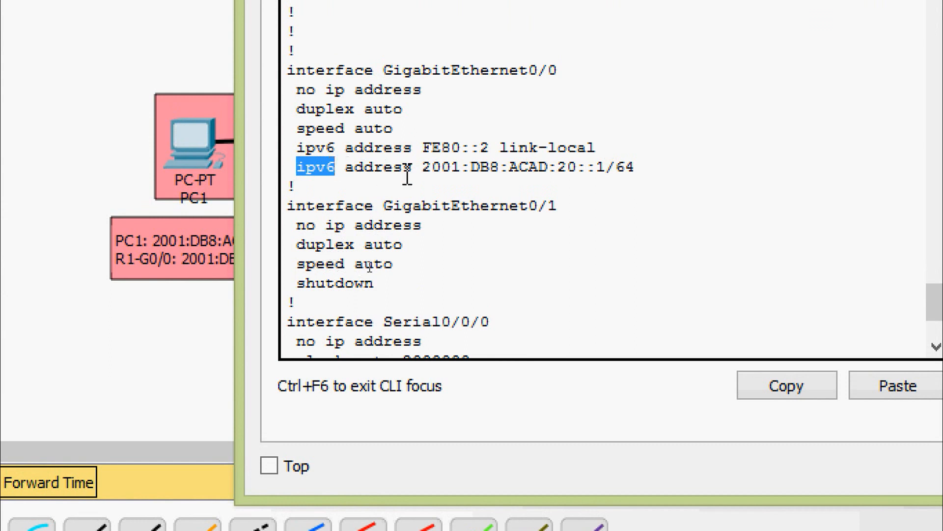
left_click_drag(414, 167, 630, 182)
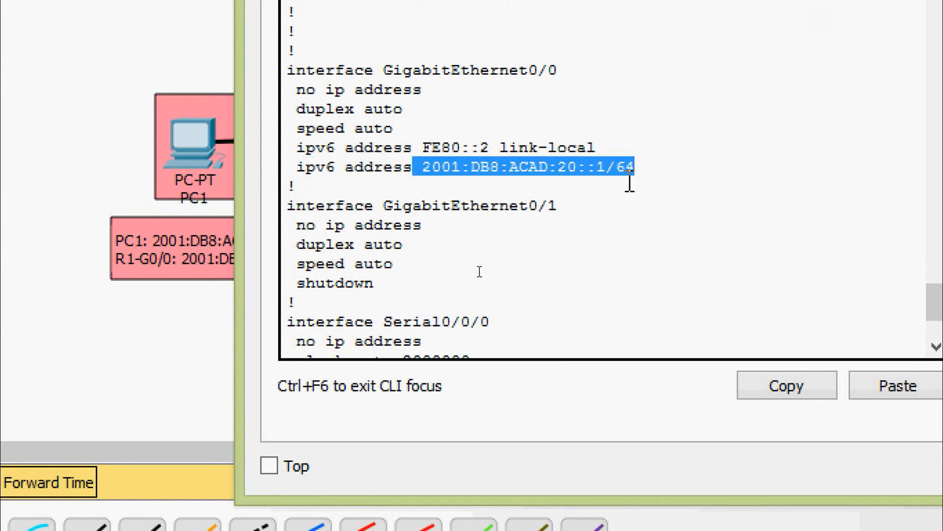
Step: Display R2's brief IPv6 interface summary, check GigabitEthernet0/0's status and addresses, and close the router's window
scroll(630, 182, "down", 3)
type("sh")
key("Tab")
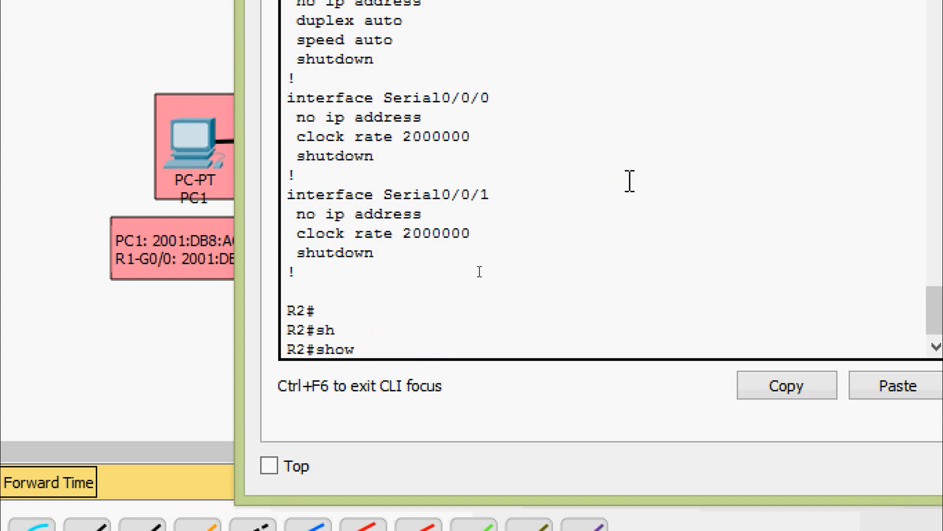
type("ipv")
key("Tab")
type("inter")
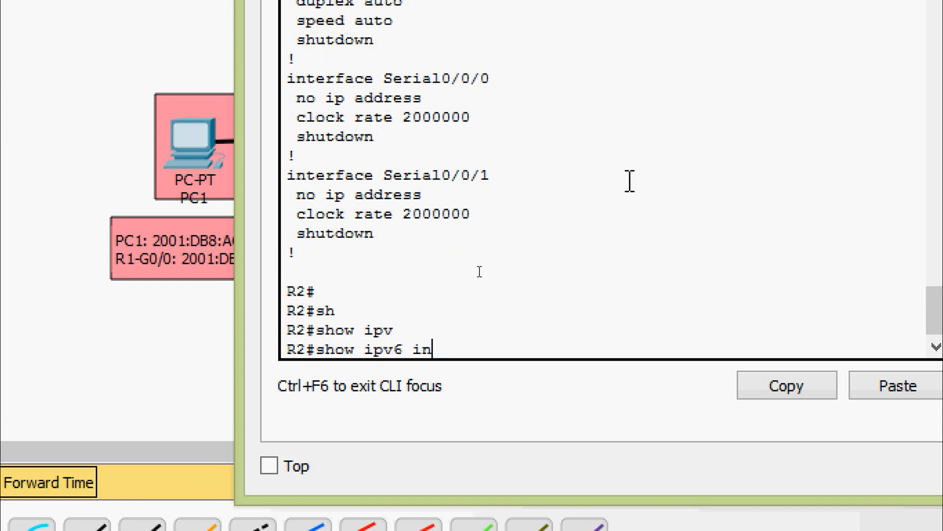
key("Tab")
type("b")
key("Tab")
key("Return")
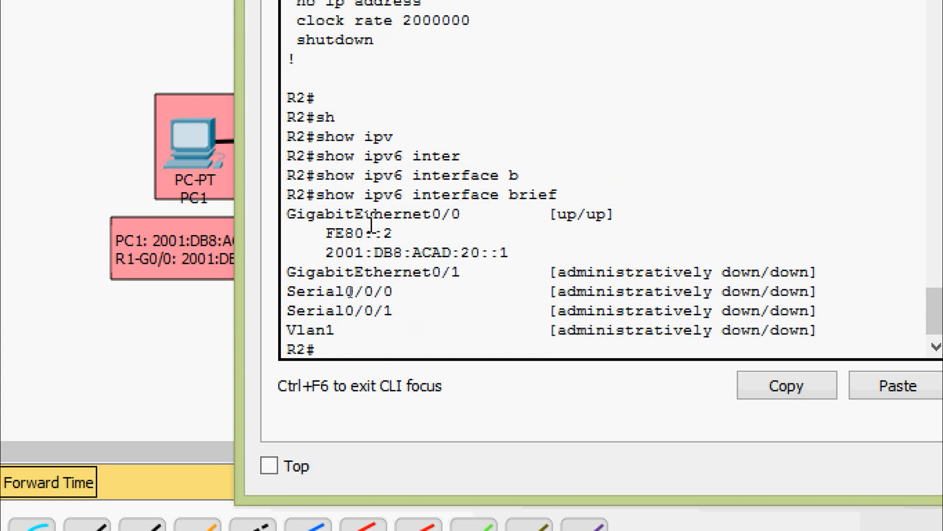
left_click_drag(287, 214, 465, 216)
left_click_drag(550, 216, 617, 216)
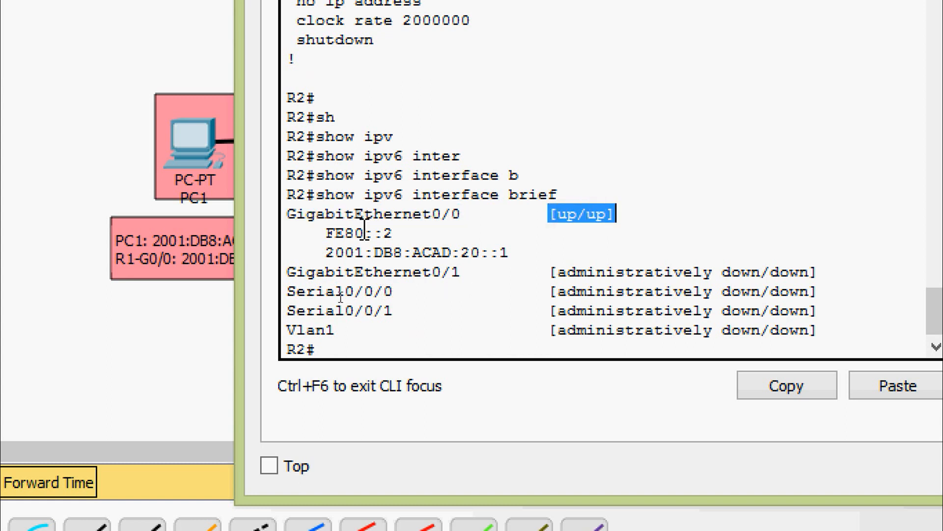
left_click_drag(329, 233, 522, 255)
left_click(541, 252)
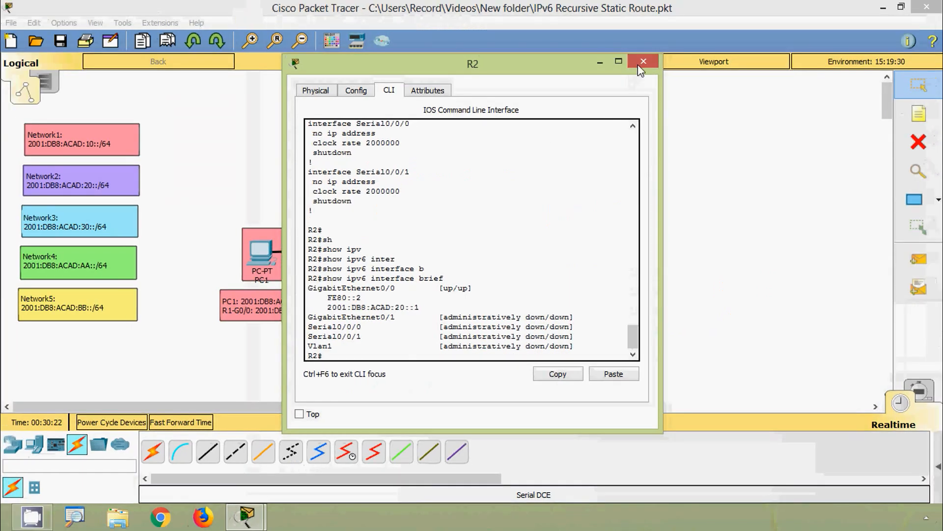
left_click(638, 63)
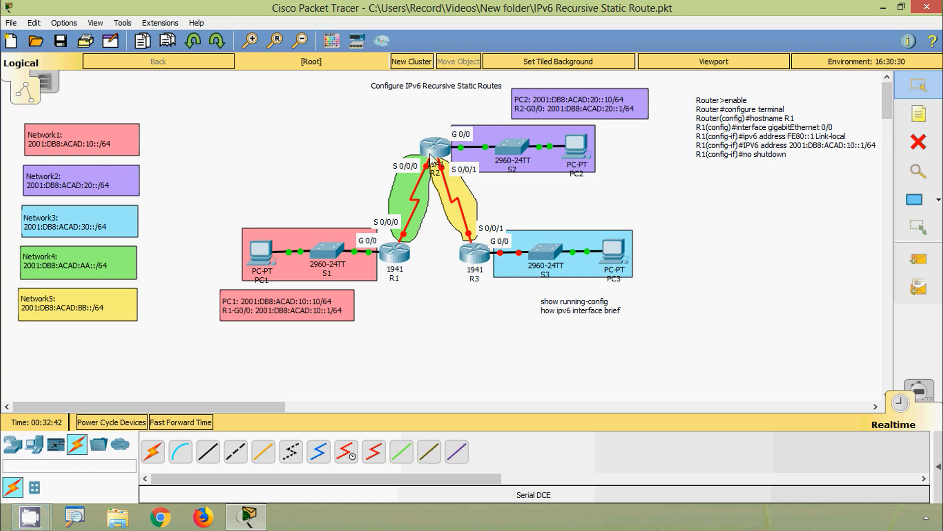
Step: Open PC2's Command Prompt and ping R2's link-local address FE80::2
left_click(571, 144)
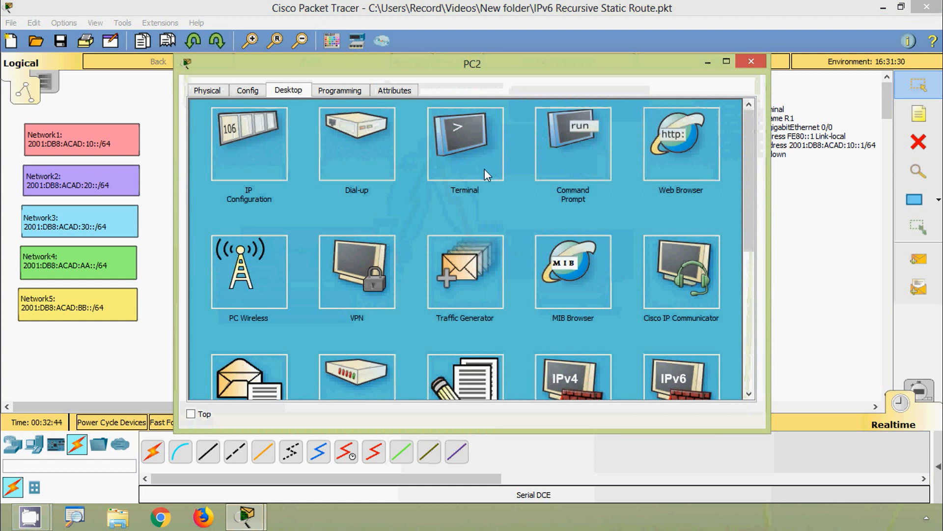
left_click(571, 161)
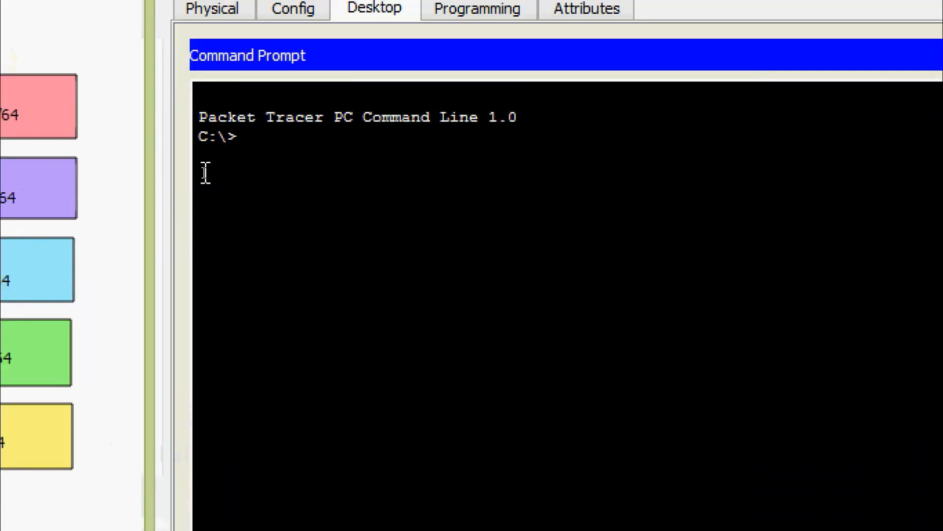
type("ping ")
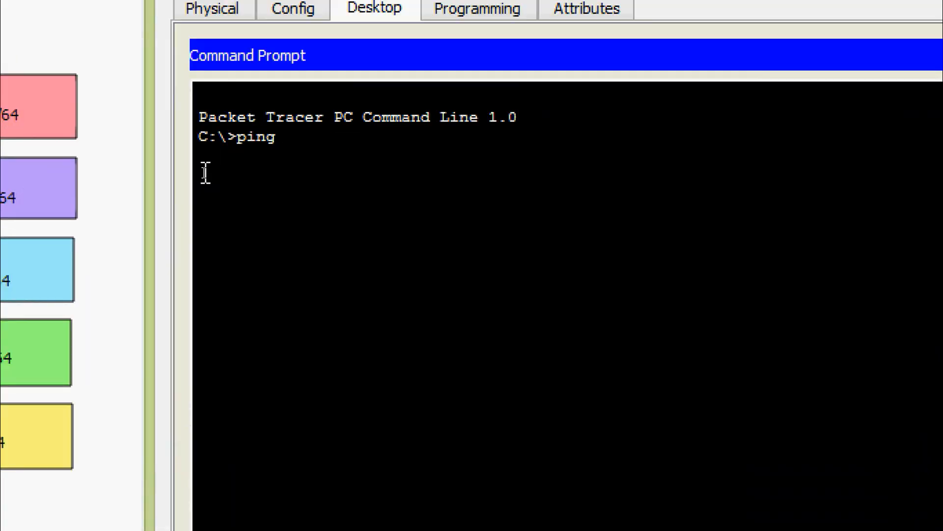
type("FE80::2")
key("Return")
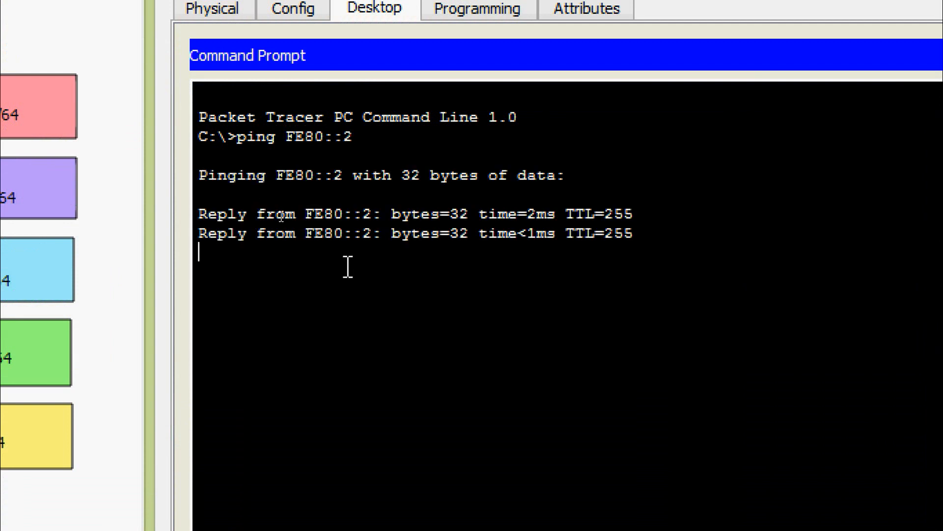
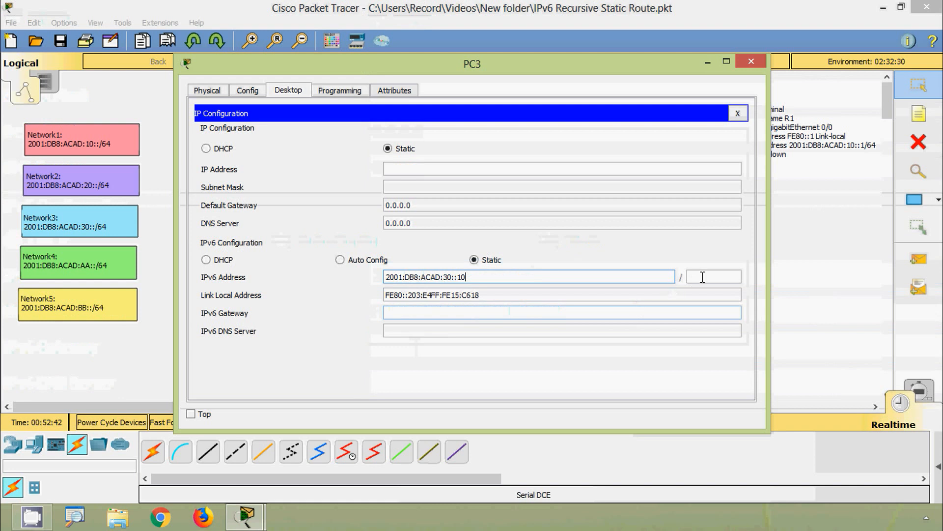
Step: Set PC3's IPv6 prefix length to 64 and its IPv6 gateway to FE80::3, and close its configuration window
left_click(703, 278)
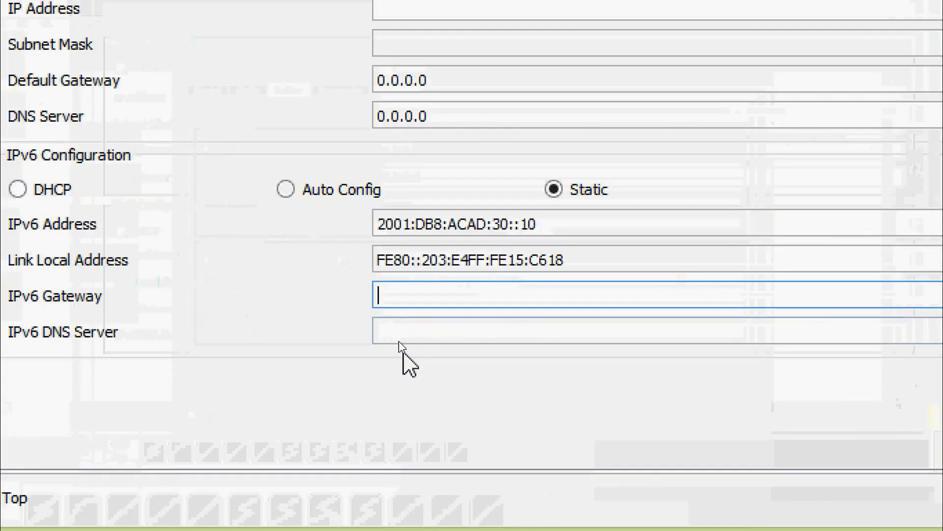
type("FE80")
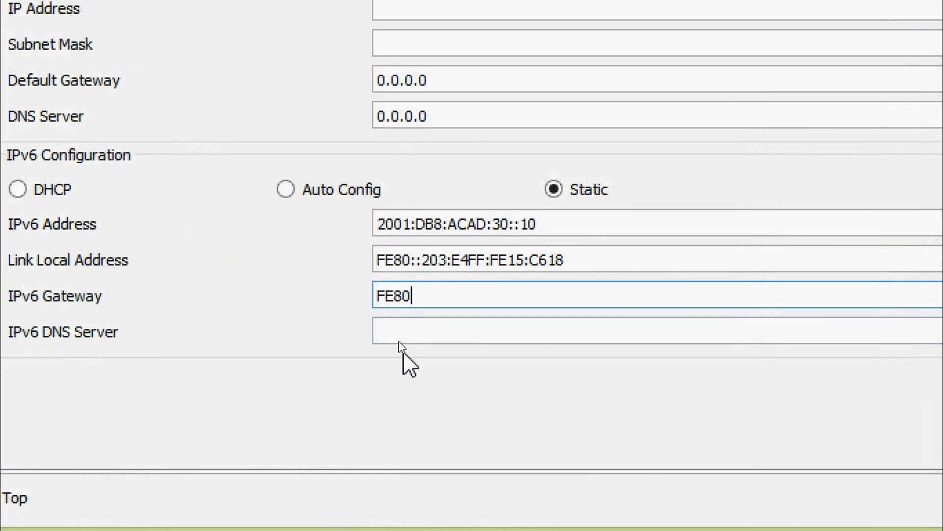
type("::3")
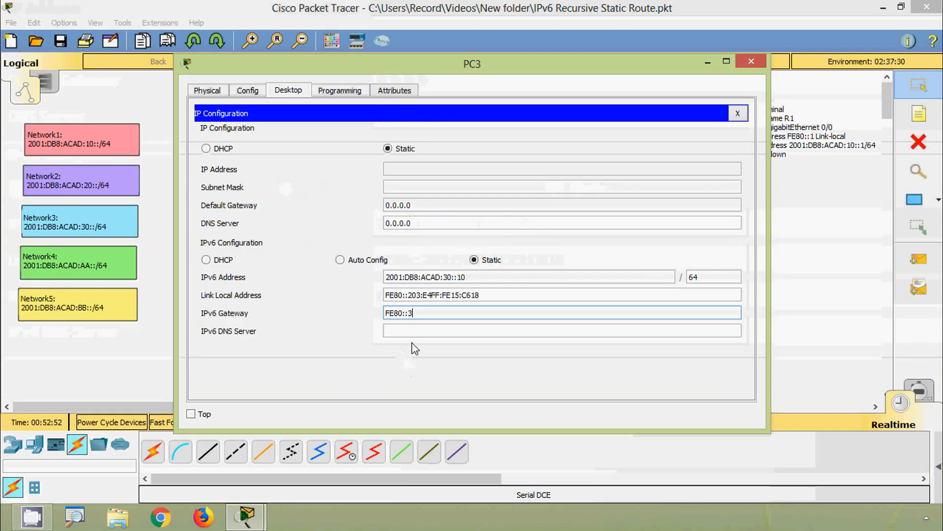
left_click(743, 68)
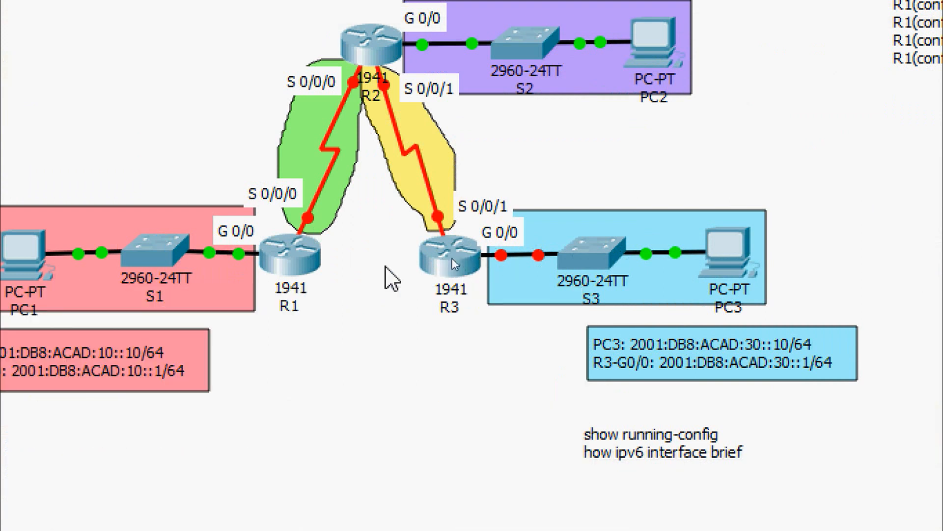
Step: Open router R3's command line, decline the initial configuration dialog and enter privileged EXEC mode
left_click(438, 257)
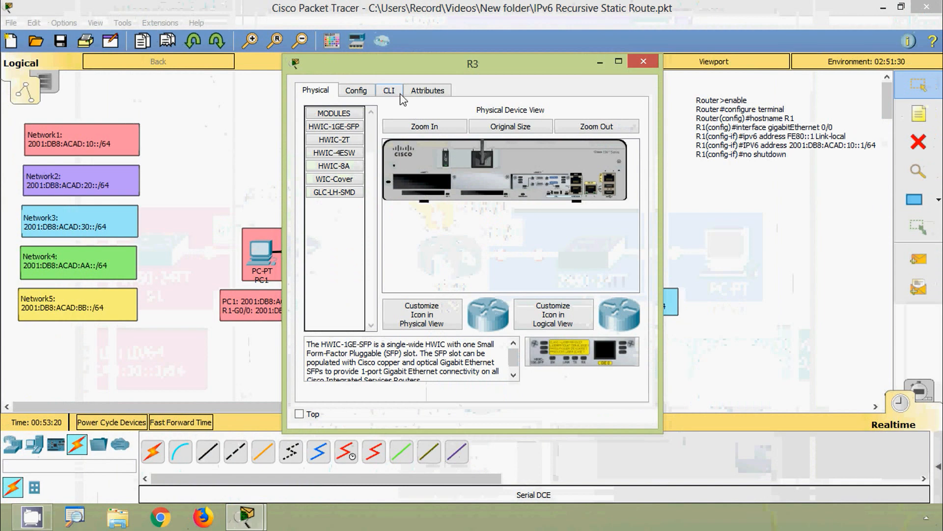
left_click(388, 90)
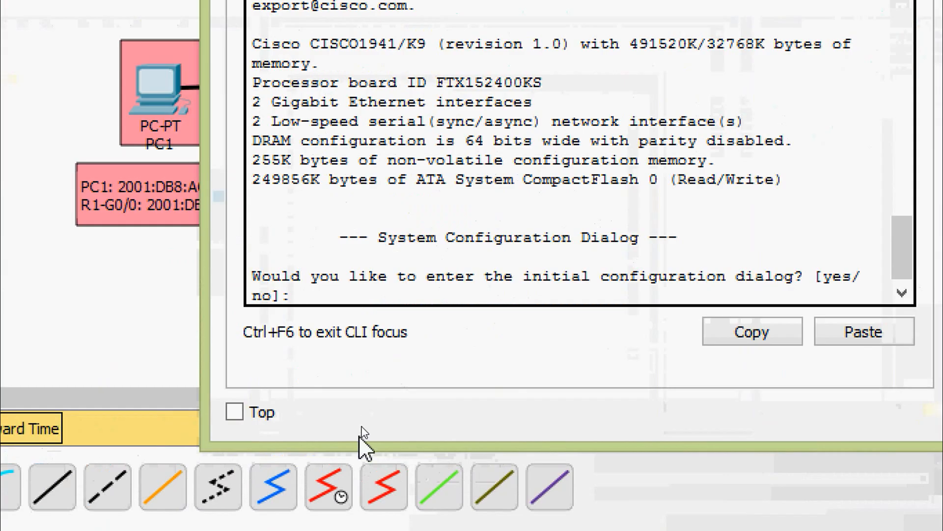
type("no")
key("Return")
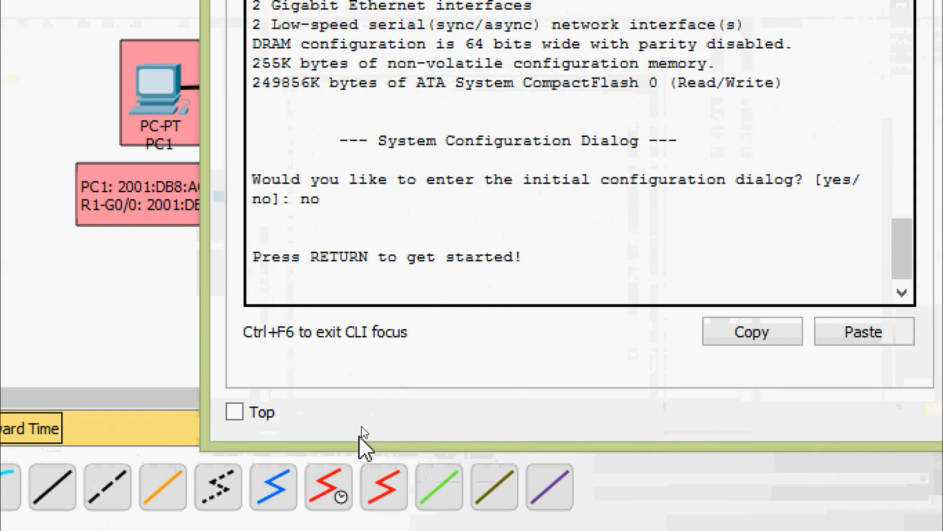
key("Return")
type("ena")
key("Tab")
key("Return")
Step: Enter global configuration mode on the router and set its hostname to R3
type("conf")
key("Tab")
type("t")
key("Tab")
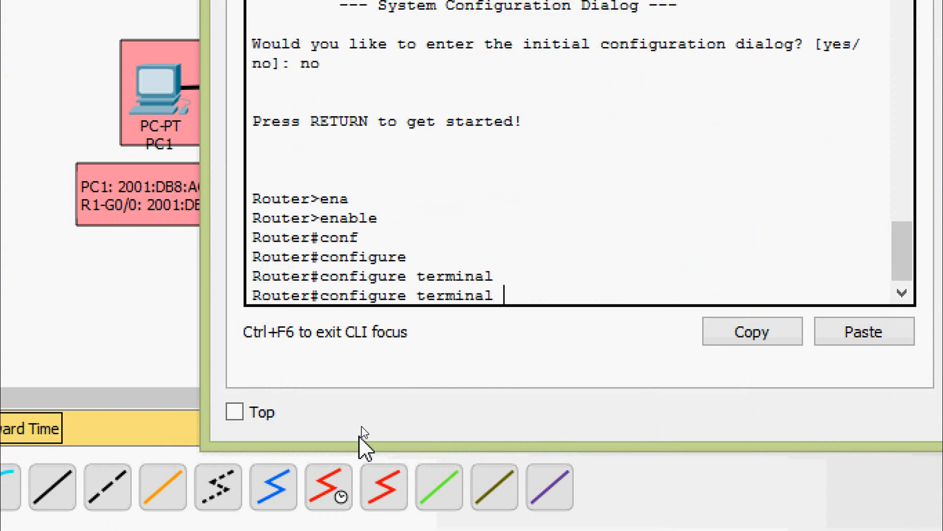
key("Return")
type("hos")
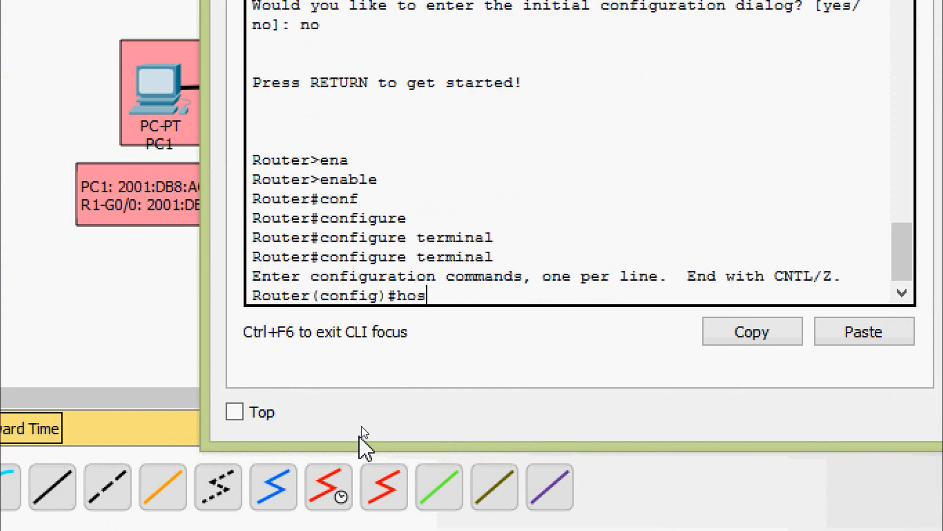
key("Tab")
type("R3")
key("Return")
key("Return")
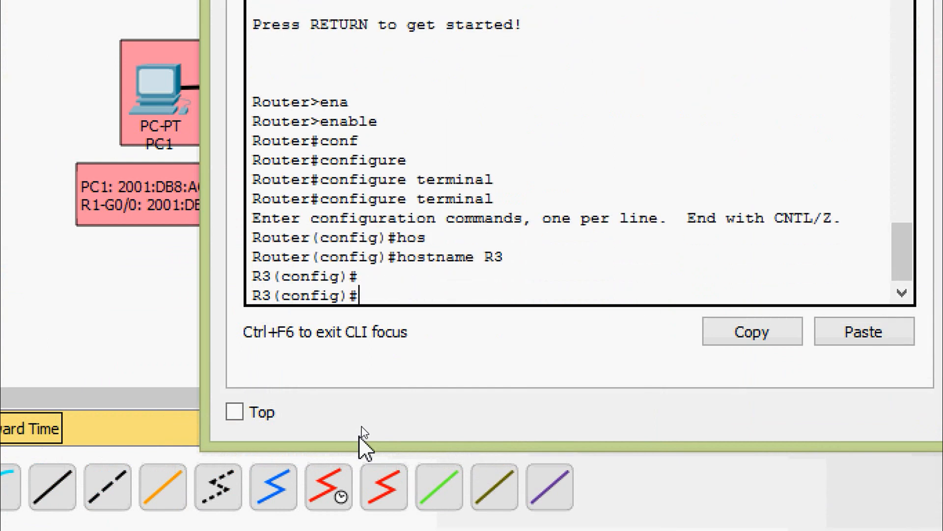
Step: Enter R3's GigabitEthernet 0/0 interface configuration and assign it the IPv6 link-local address FE80::3
type("inter")
key("Tab")
type("g")
key("Tab")
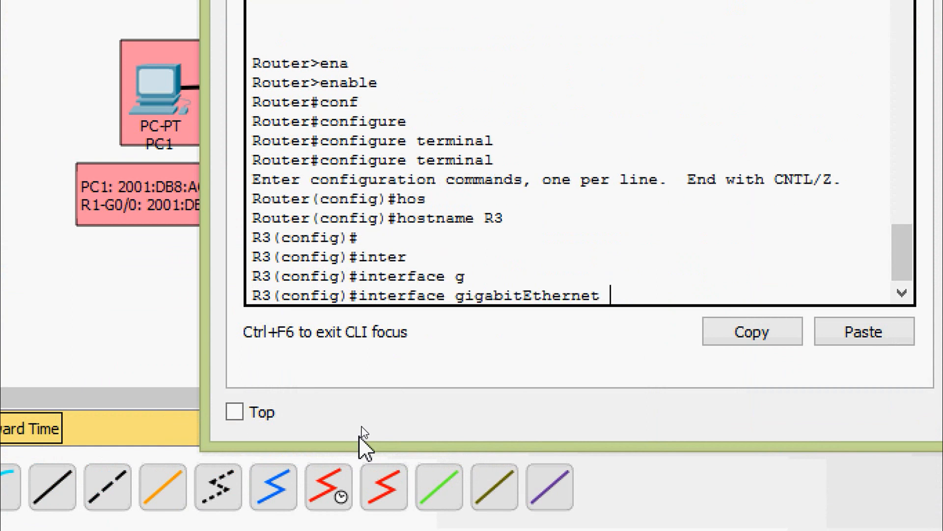
type("0/0")
key("Return")
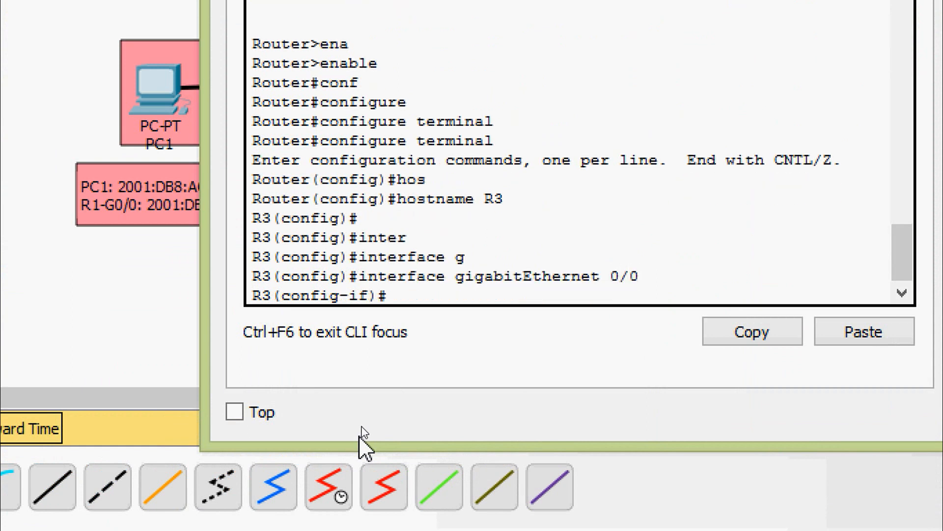
type("ipv")
key("Tab")
type("ad")
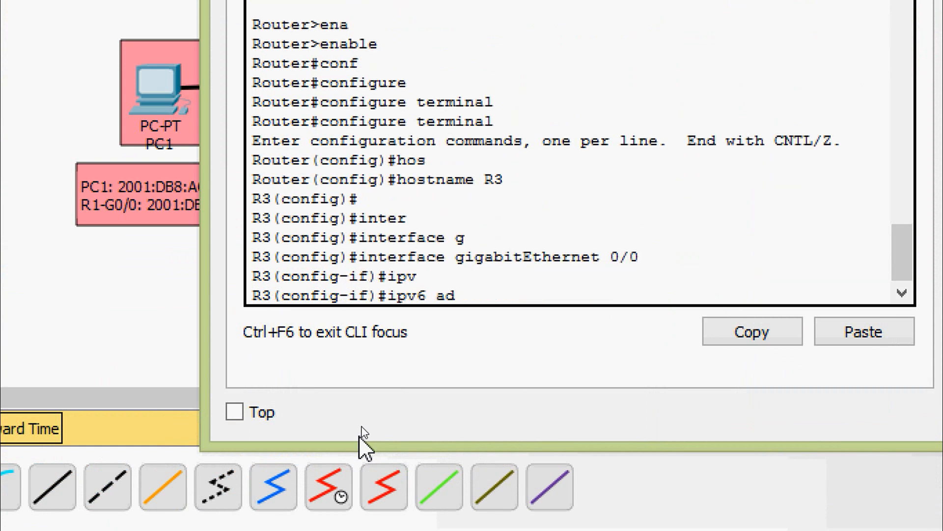
key("Tab")
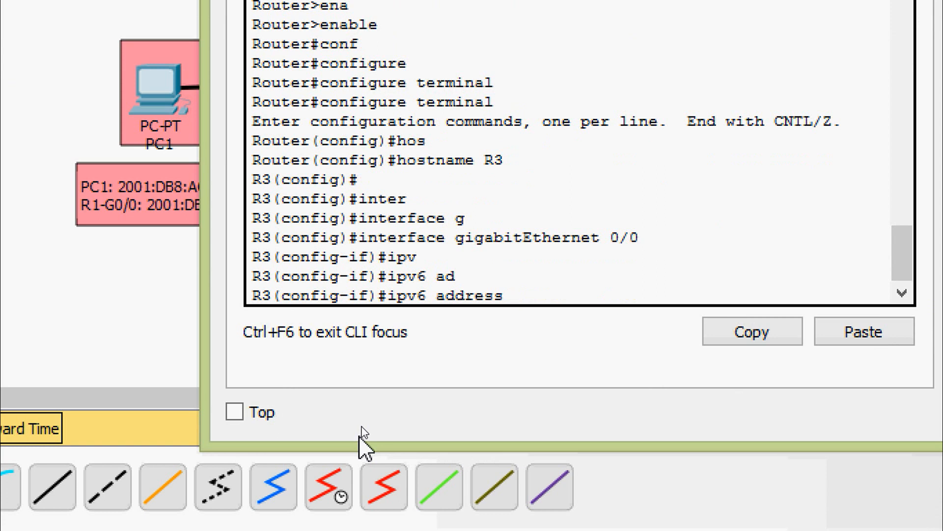
type("FE80::3")
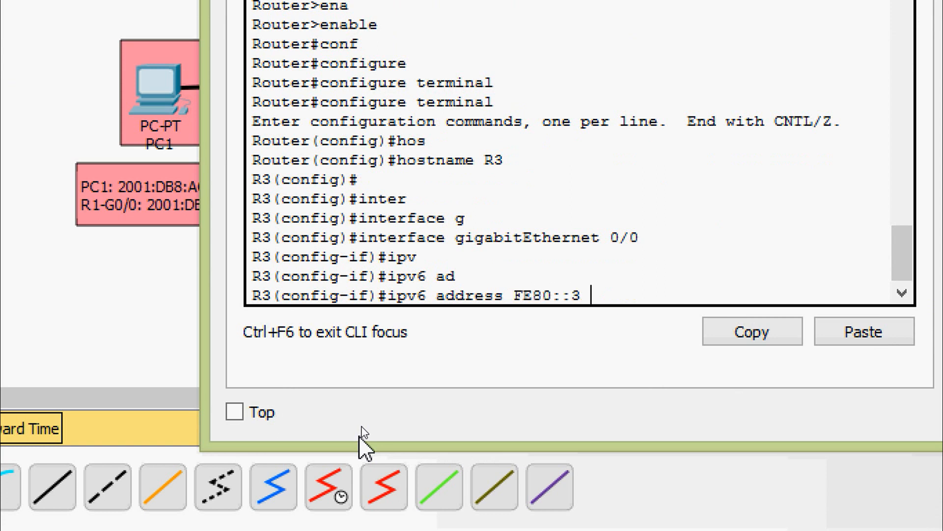
type(" l")
key("Tab")
key("Return")
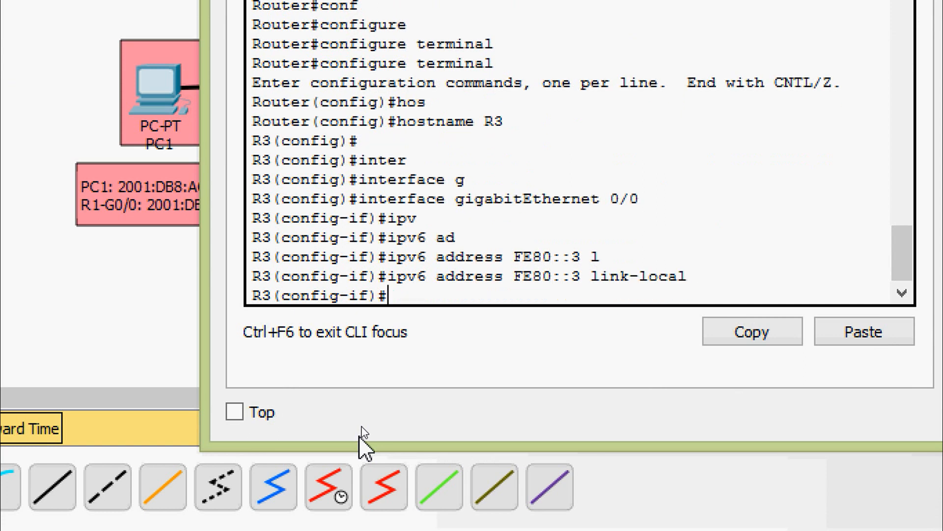
Step: Assign the global IPv6 address 2001:DB8:ACAD:30::1/64 to R3's GigabitEthernet 0/0 interface
type("ipv")
key("Tab")
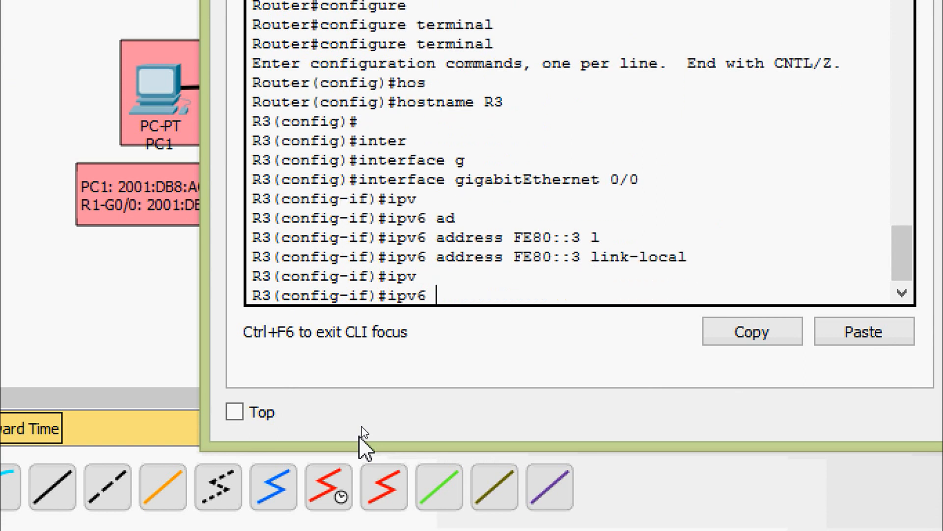
type("ad")
key("Tab")
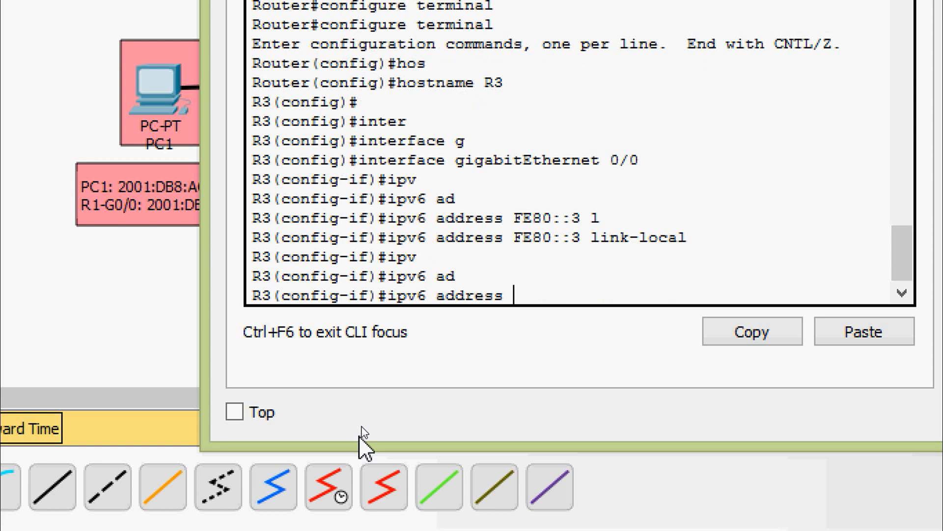
type("2001:DB8")
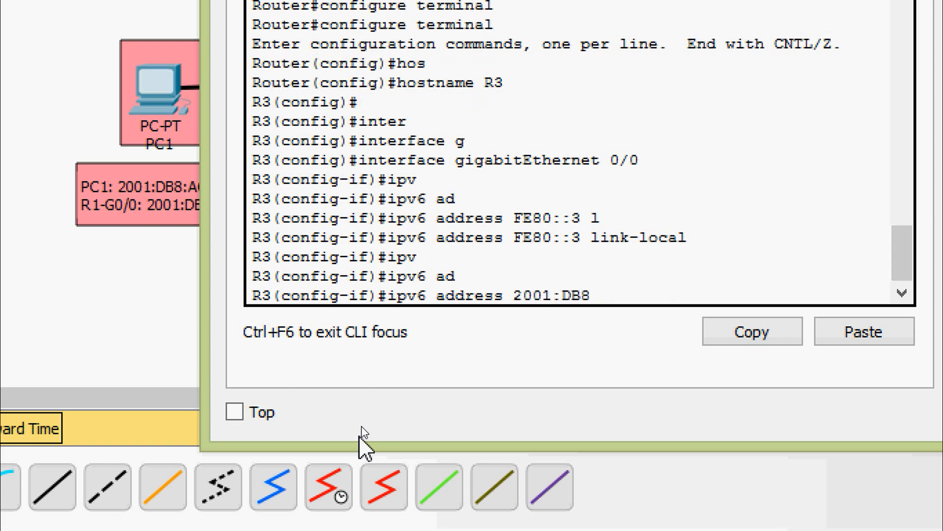
type(":ACAD:30::1/64")
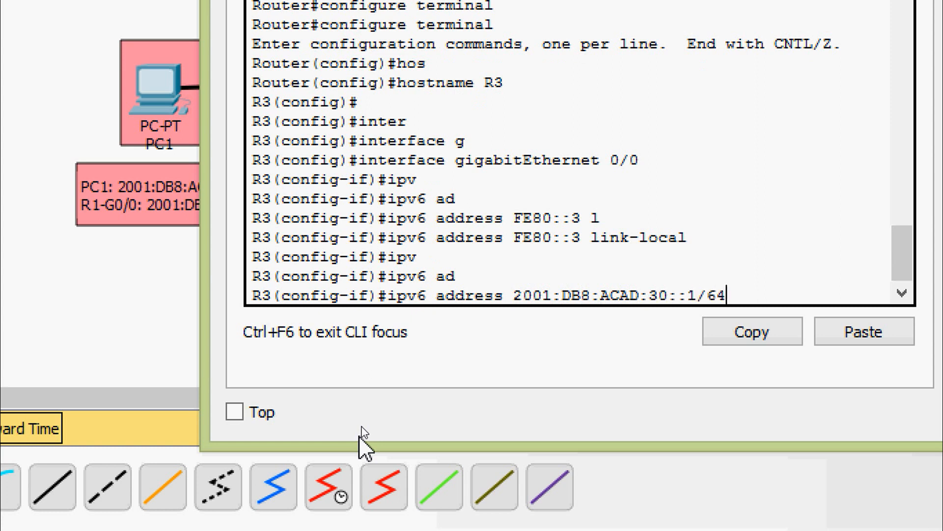
key("Return")
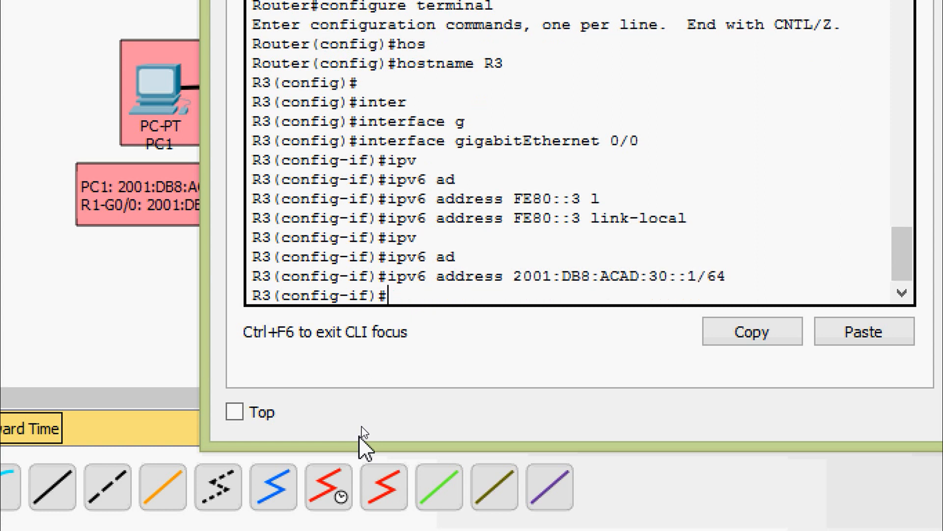
Step: Enable R3's GigabitEthernet 0/0 interface with no shutdown
type("no sh")
key("Tab")
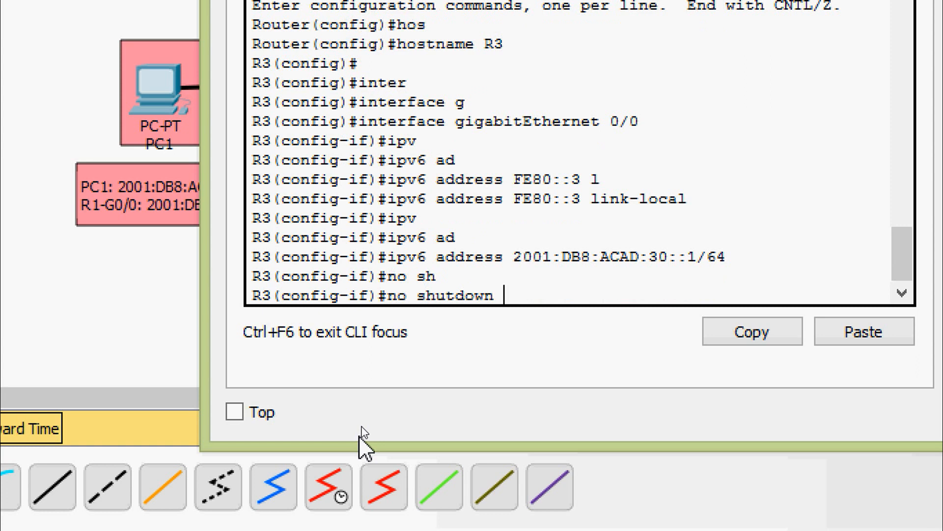
key("Tab")
key("Return")
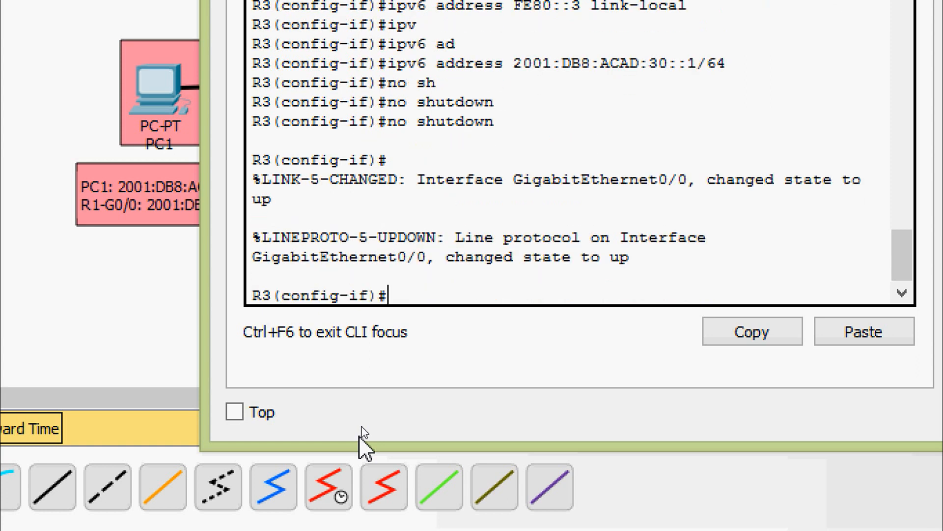
Step: Return to privileged EXEC mode on R3 and copy the running-config to the startup-config, accepting the default destination filename
key("ctrl+z")
type("cop")
key("Tab")
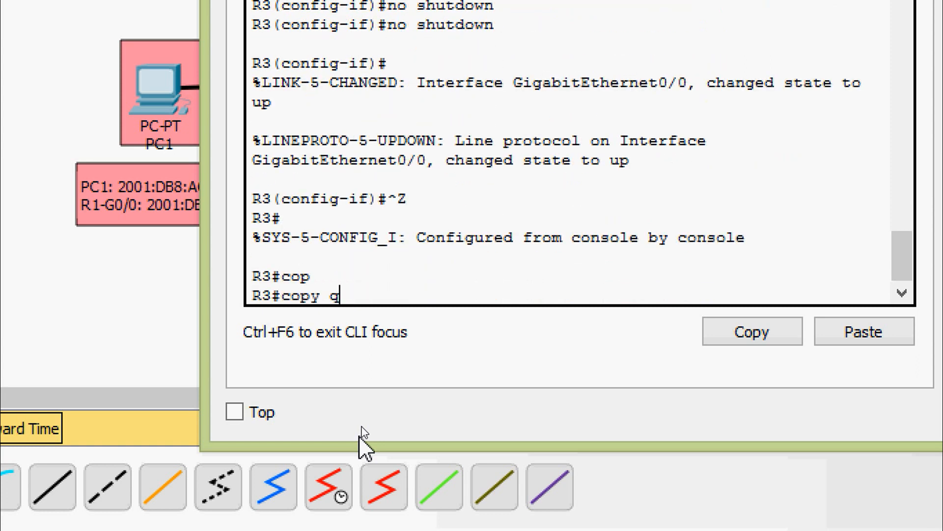
type("r")
key("Tab")
type("st")
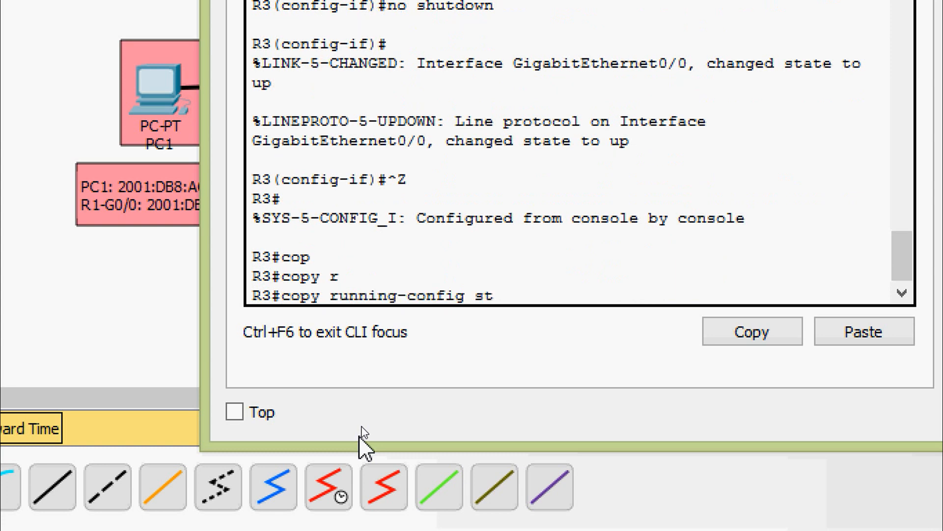
key("Tab")
key("Return")
key("Return")
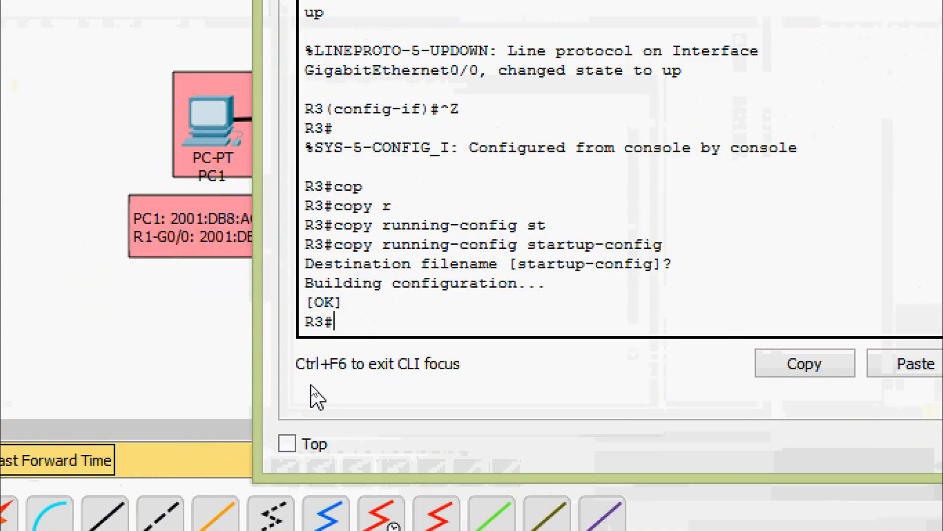
Step: Display R3's running configuration, examine the IPv6 address lines under GigabitEthernet0/0, and exit the listing
type("sh")
key("Tab")
type("run")
key("Return")
key("space")
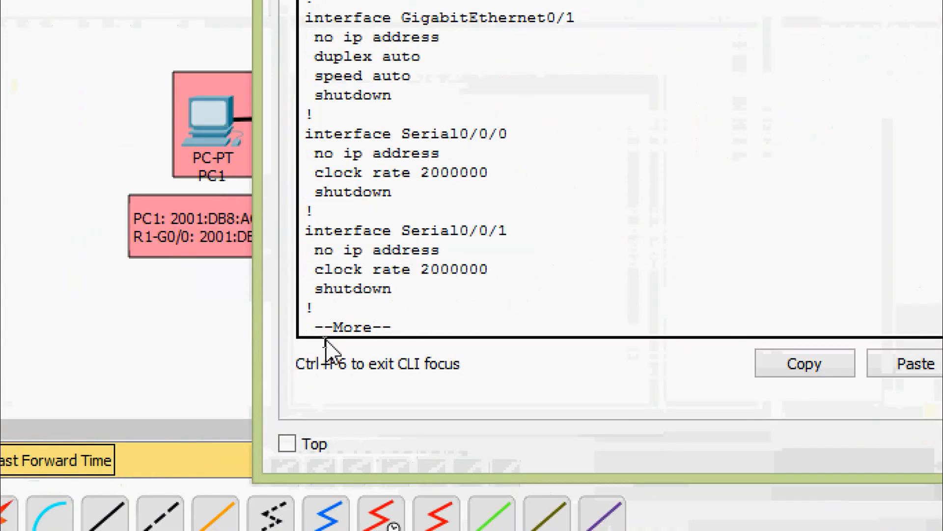
scroll(373, 206, "up", 3)
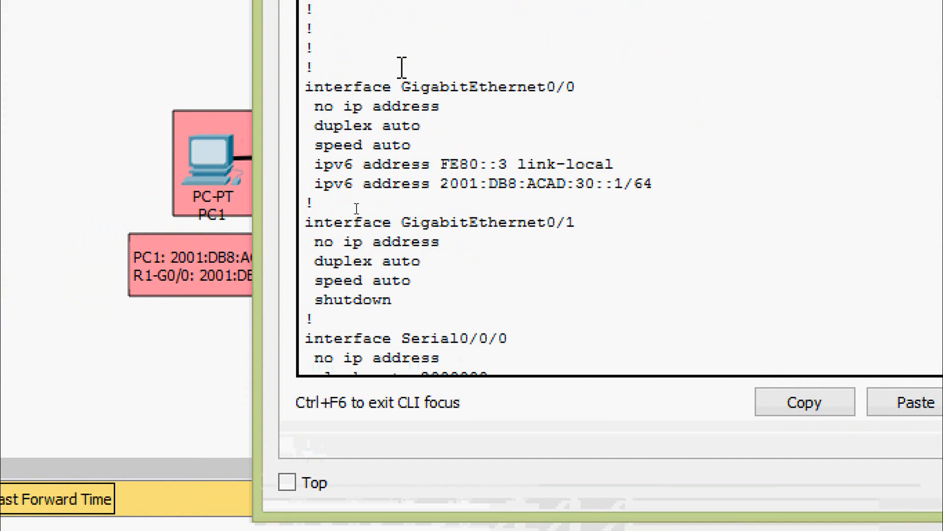
left_click_drag(403, 48, 593, 48)
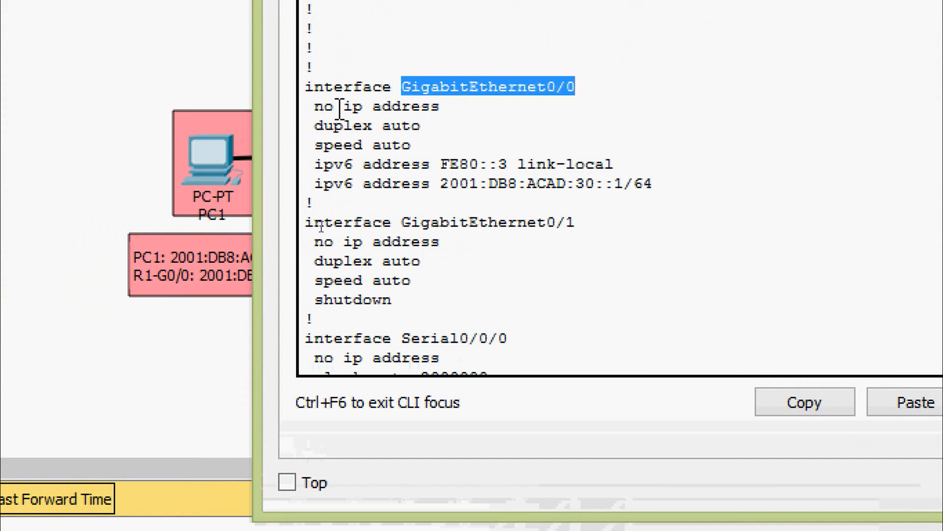
left_click_drag(315, 105, 430, 106)
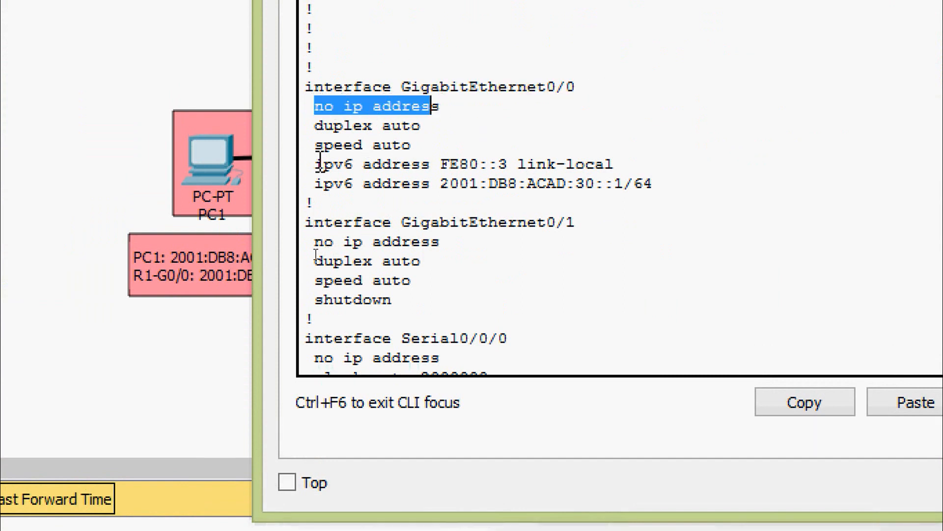
left_click_drag(305, 164, 624, 163)
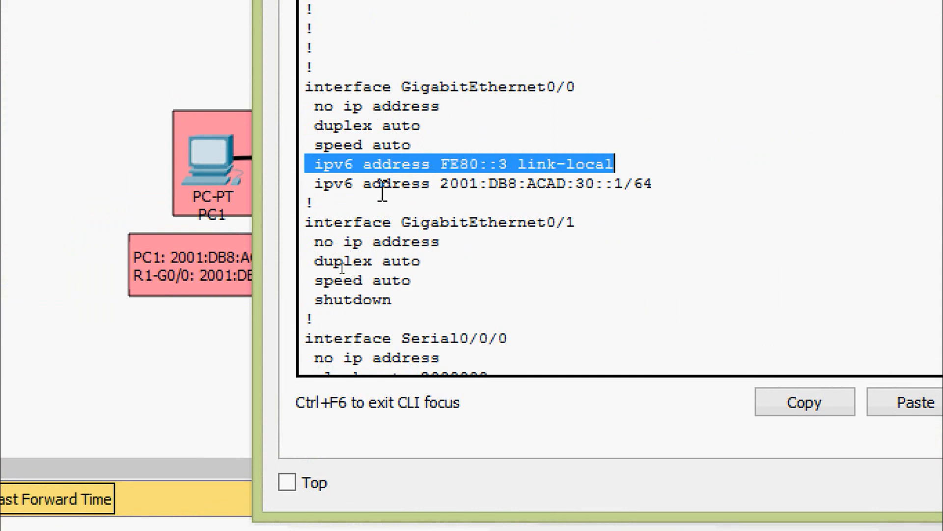
left_click_drag(312, 186, 364, 188)
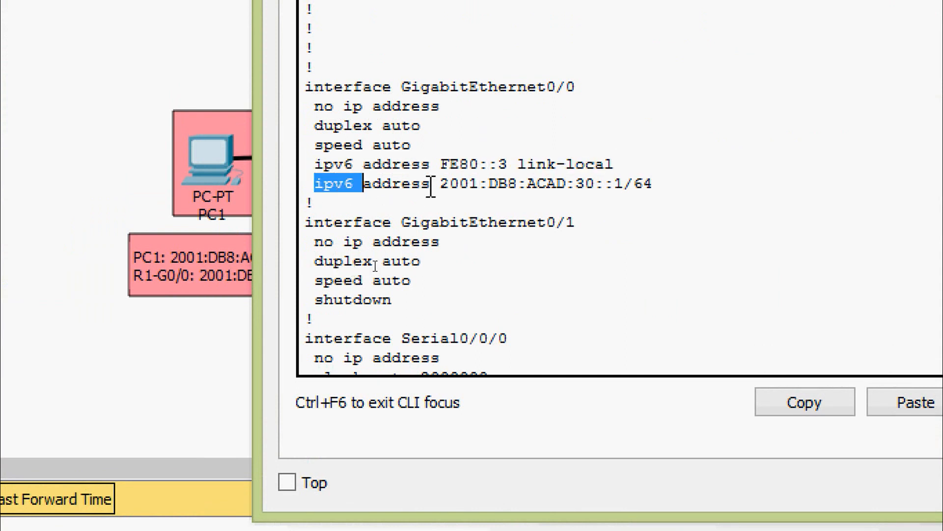
left_click_drag(439, 184, 697, 186)
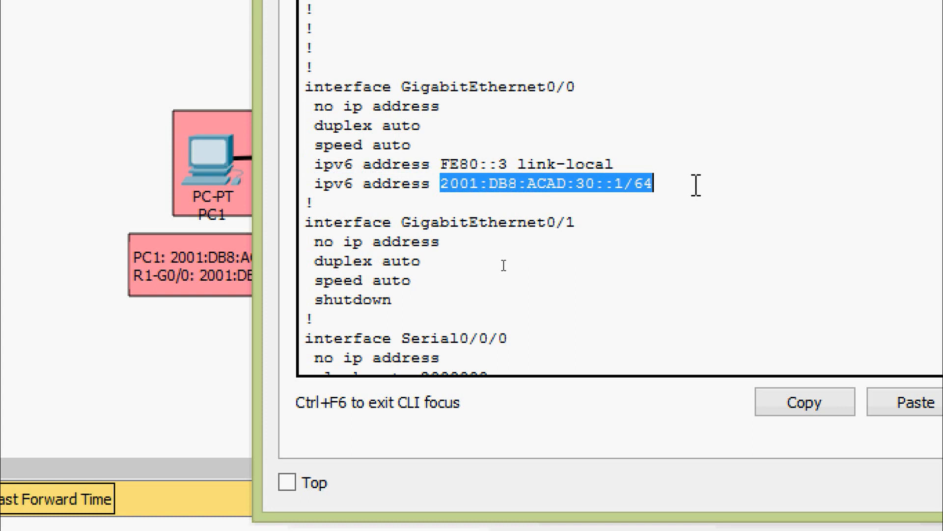
left_click(620, 222)
scroll(562, 244, "down", 3)
key("ctrl+c")
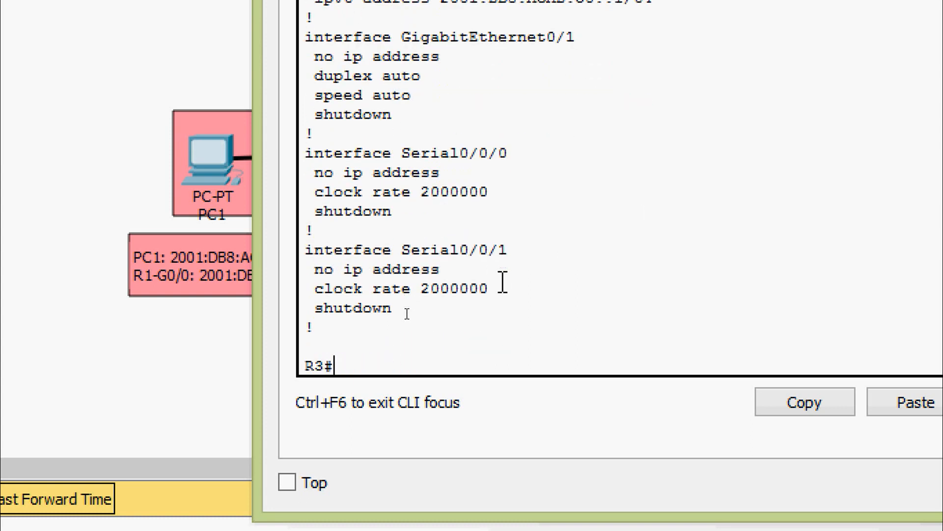
Step: Run show ipv6 interface brief on R3, check GigabitEthernet0/0's status and IPv6 addresses, and close R3's window
key("Return")
type("sh")
key("Tab")
type("ipv")
key("Tab")
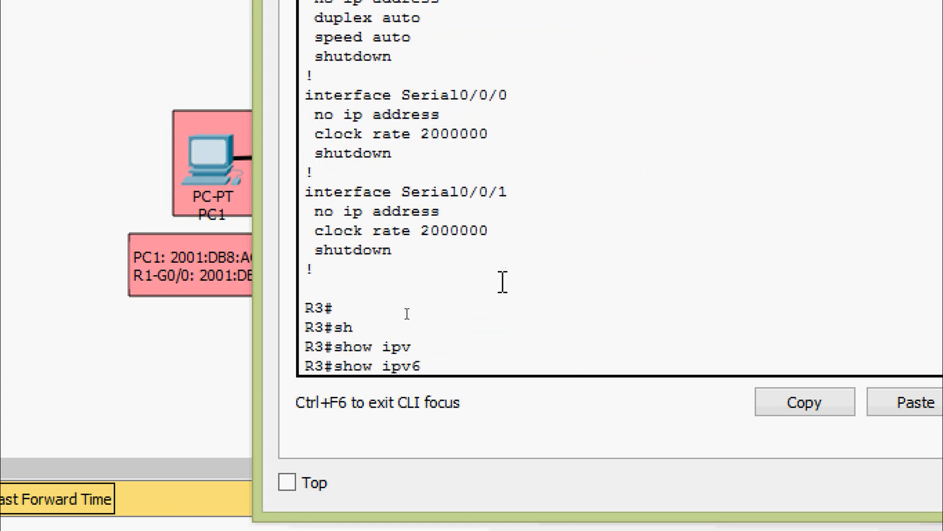
type("inter")
key("Tab")
type("b")
key("Tab")
key("Return")
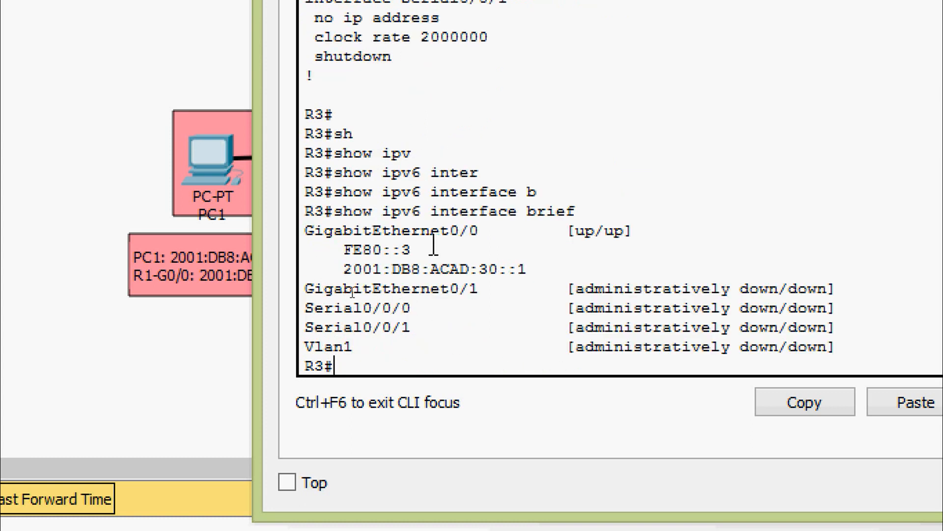
left_click_drag(307, 230, 688, 232)
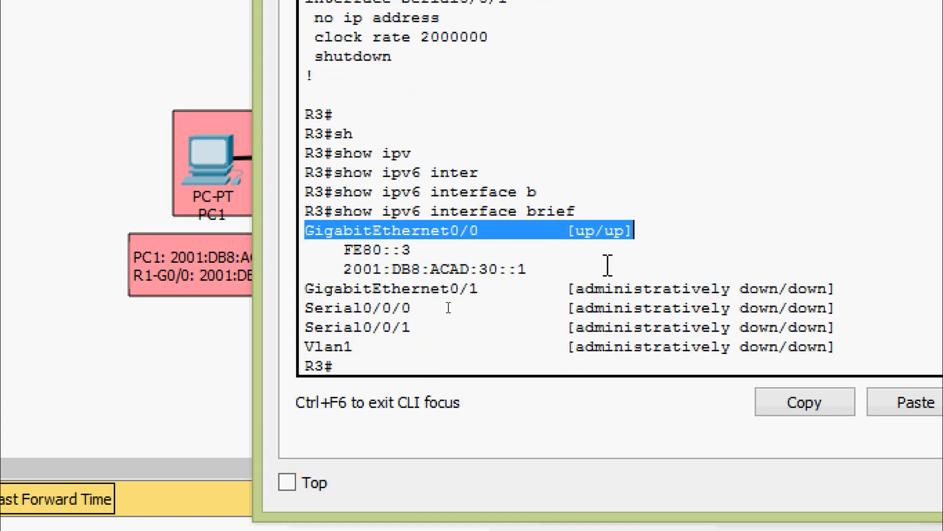
left_click_drag(563, 276, 325, 250)
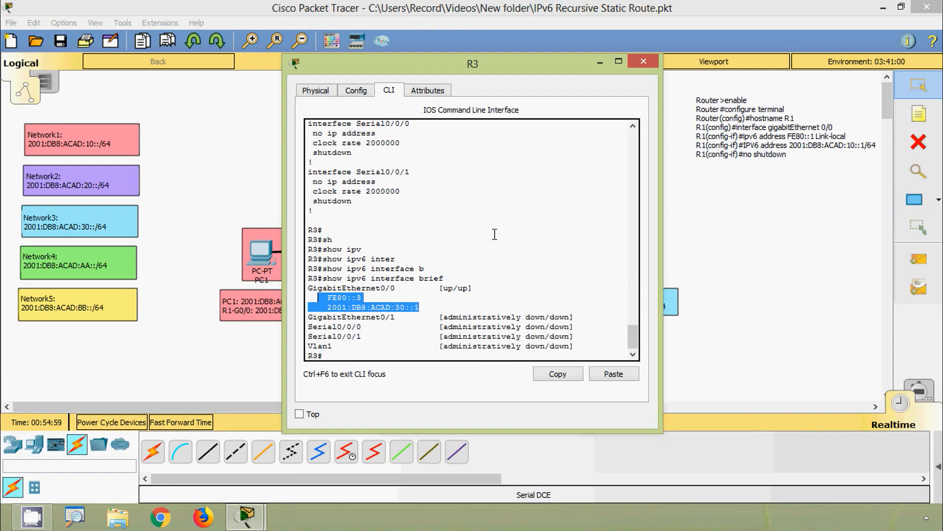
left_click(644, 61)
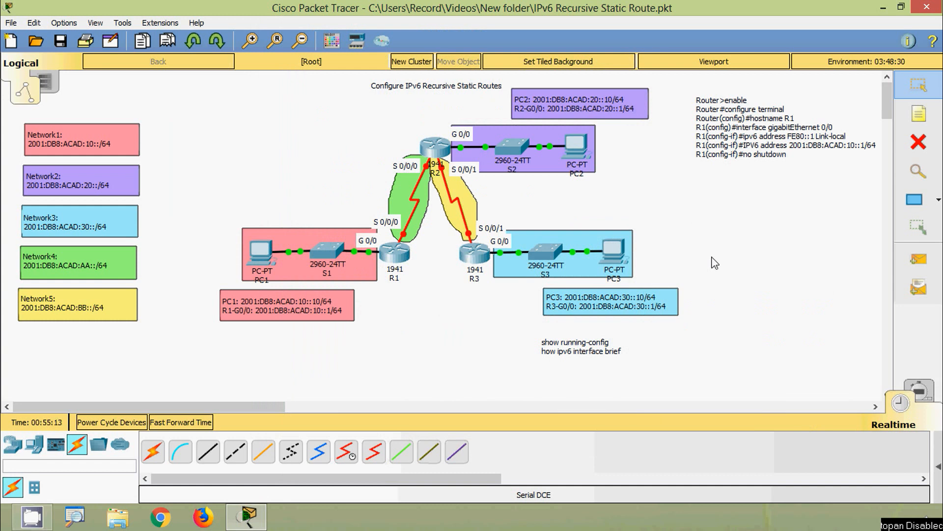
Step: Open PC3's Command Prompt, ping R3's link-local address FE80::3, and close the PC3 window
left_click(617, 250)
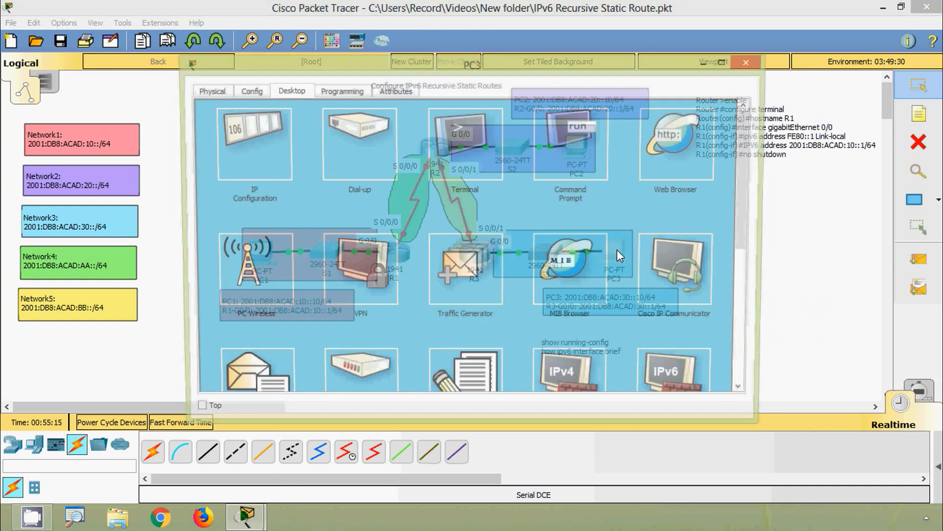
left_click(588, 163)
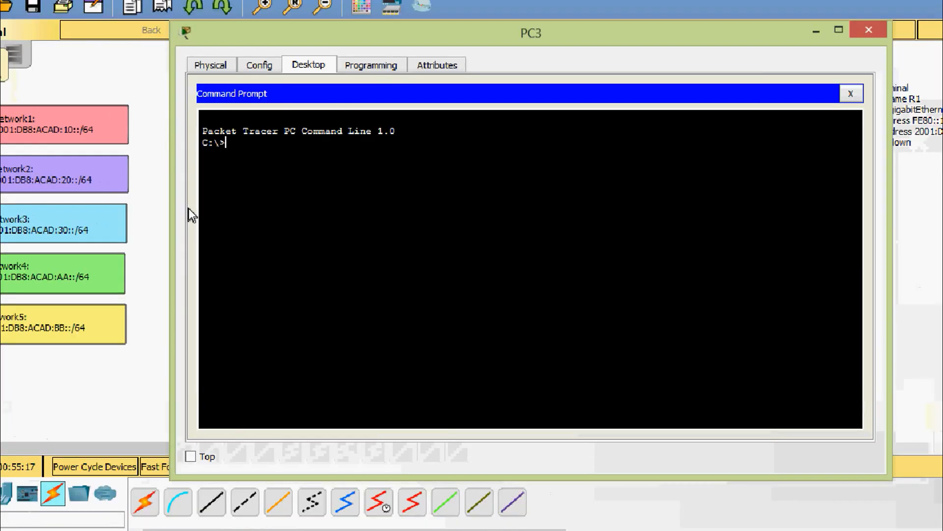
type("ping ")
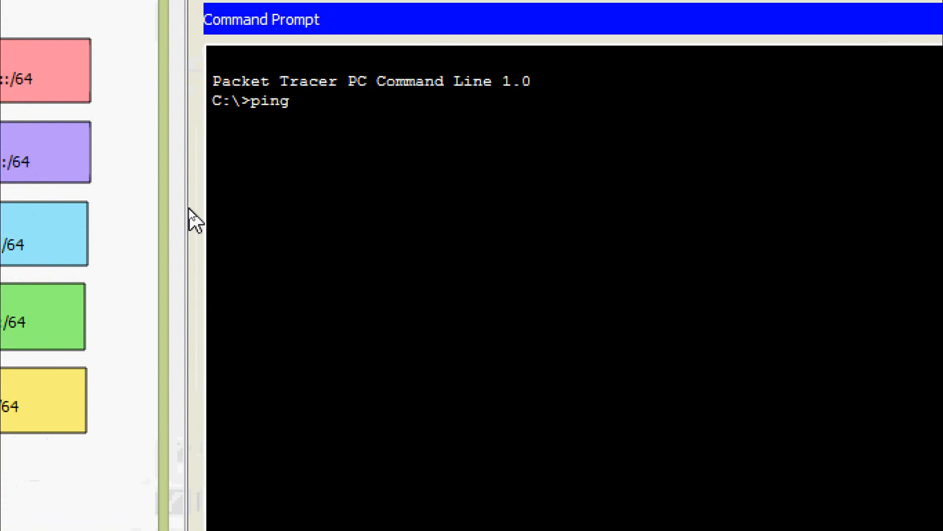
type("FE80::3")
key("Return")
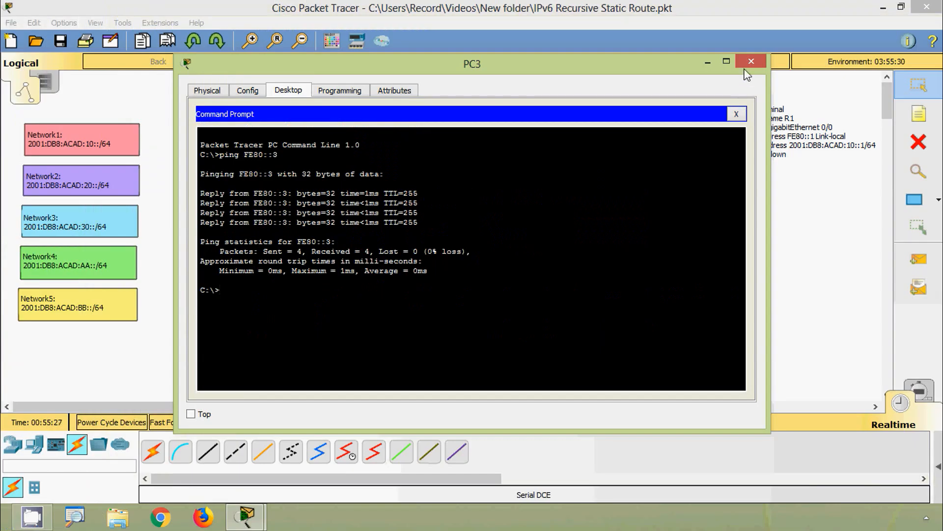
left_click(754, 116)
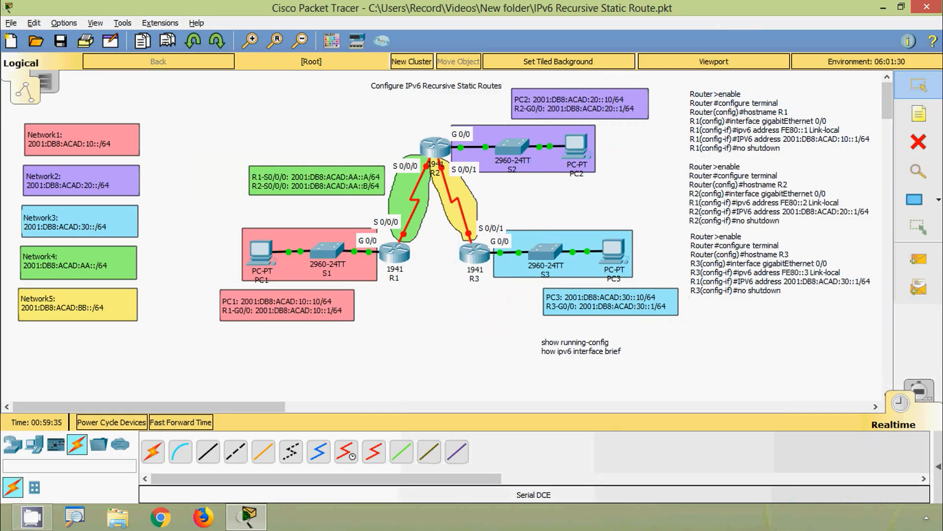
Step: Open R1's command line, enter privileged EXEC mode, and enter global configuration mode
left_click(394, 251)
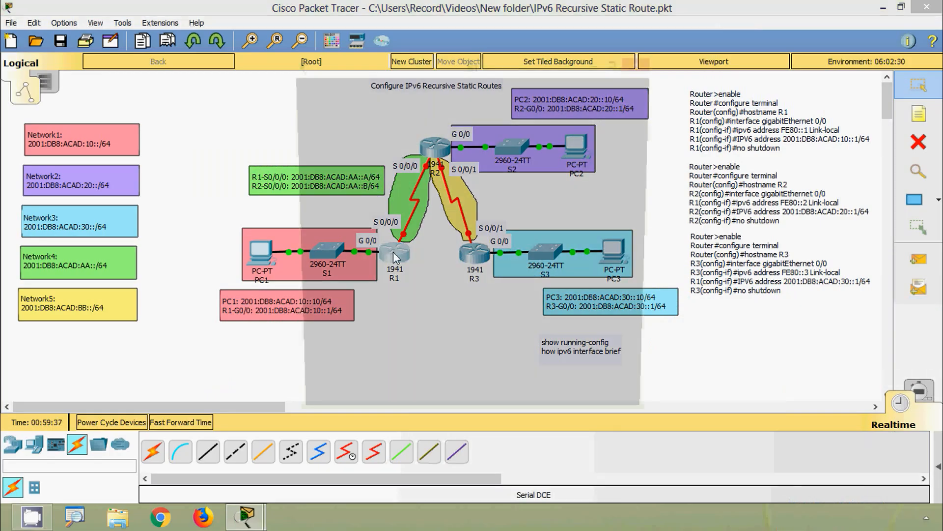
left_click_drag(406, 75, 414, 42)
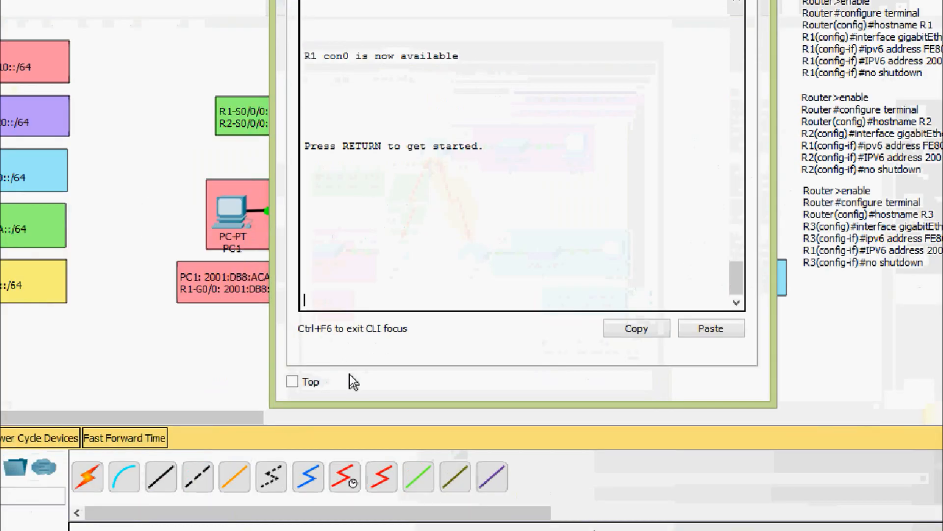
key("Return")
type("ena")
key("Tab")
key("Return")
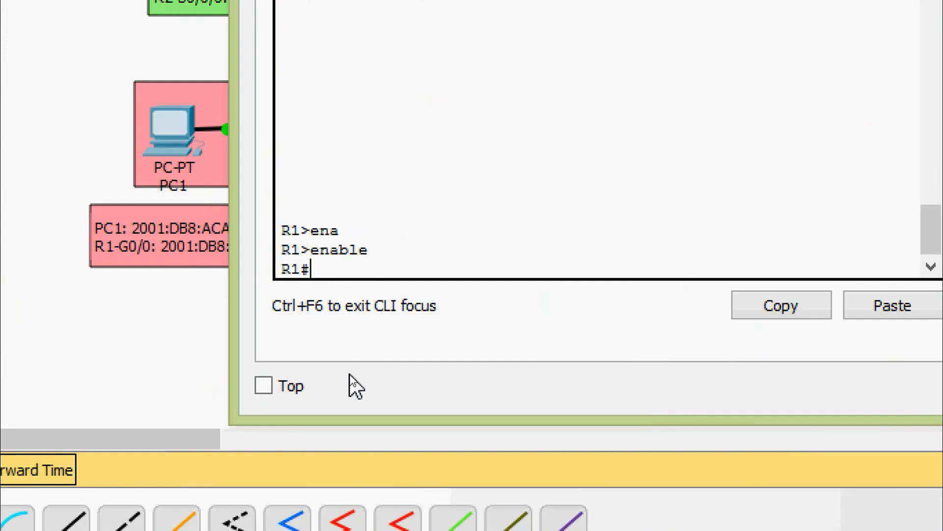
type("conf")
key("Tab")
type("t")
key("Tab")
key("Return")
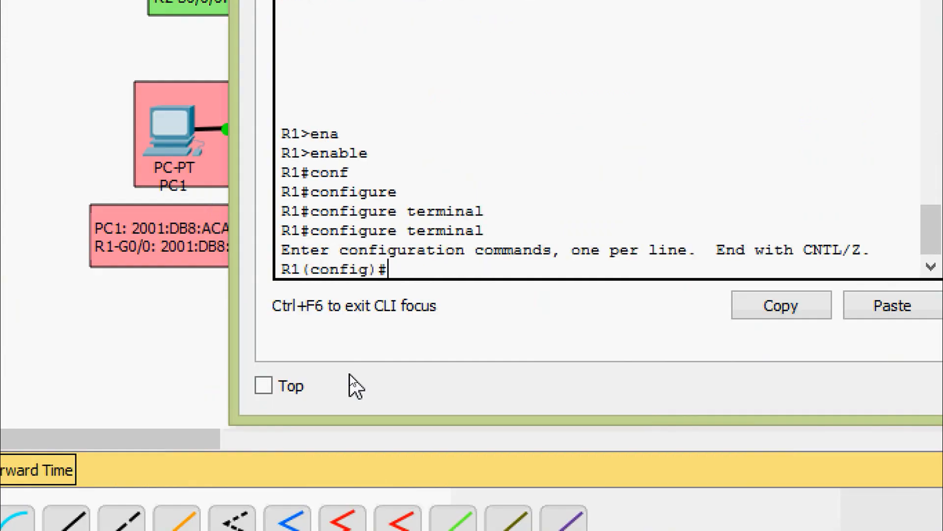
Step: Enter interface configuration mode for serial 0/0/0 on R1
type("inter")
key("Tab")
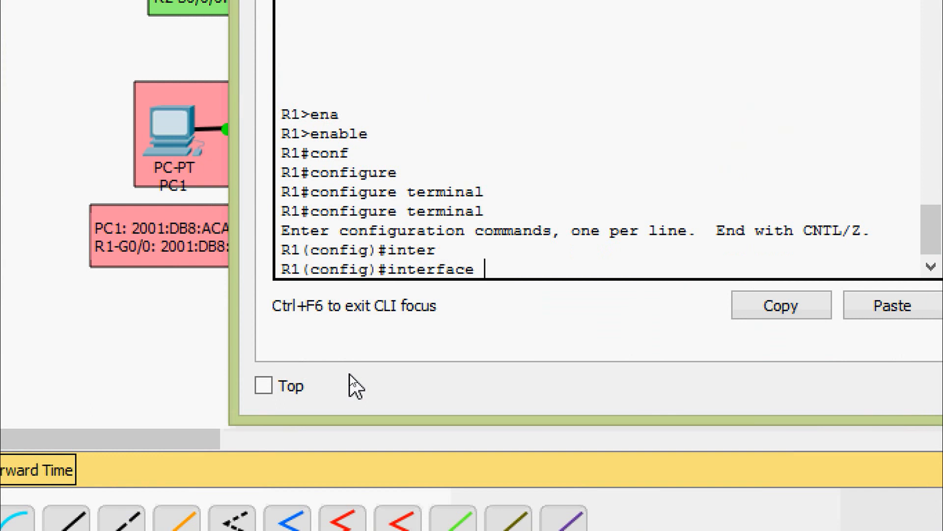
type("ser")
key("Tab")
type("0/0")
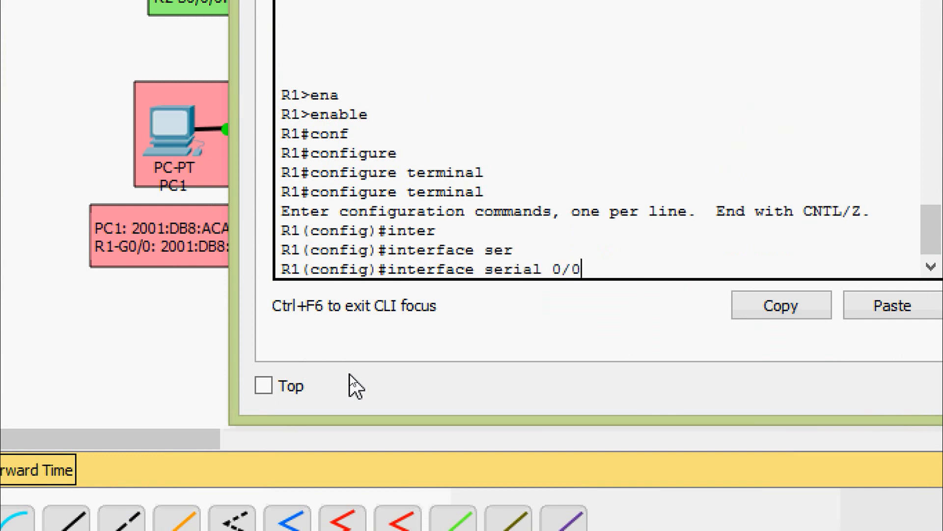
type("/0")
key("Return")
Step: Assign the IPv6 link-local address FE80::1 to R1's serial 0/0/0 interface
type("ip")
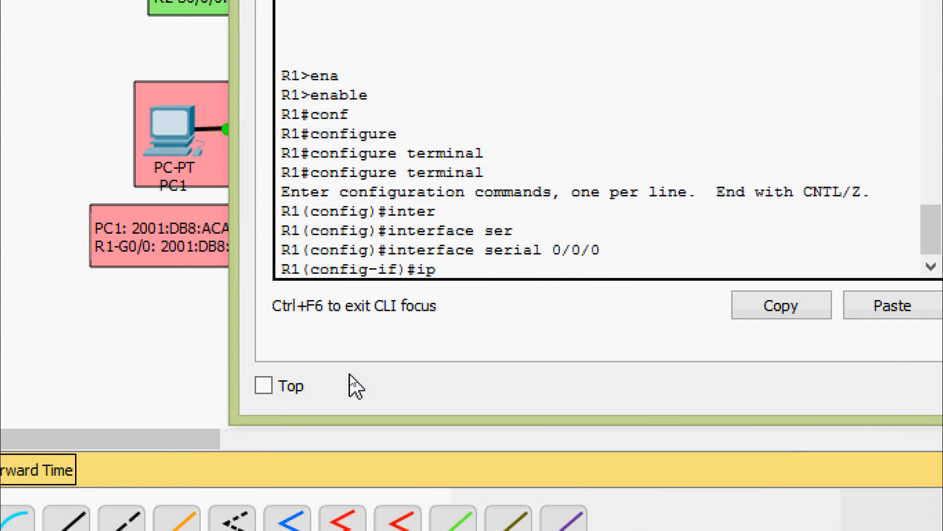
type("v")
key("Tab")
type("ad")
key("Tab")
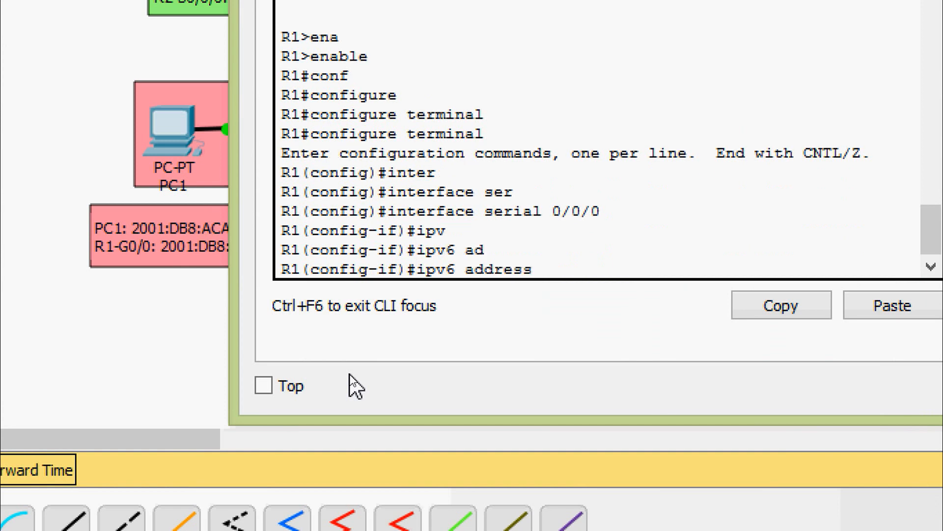
type("FE80::1 l")
key("Tab")
key("Return")
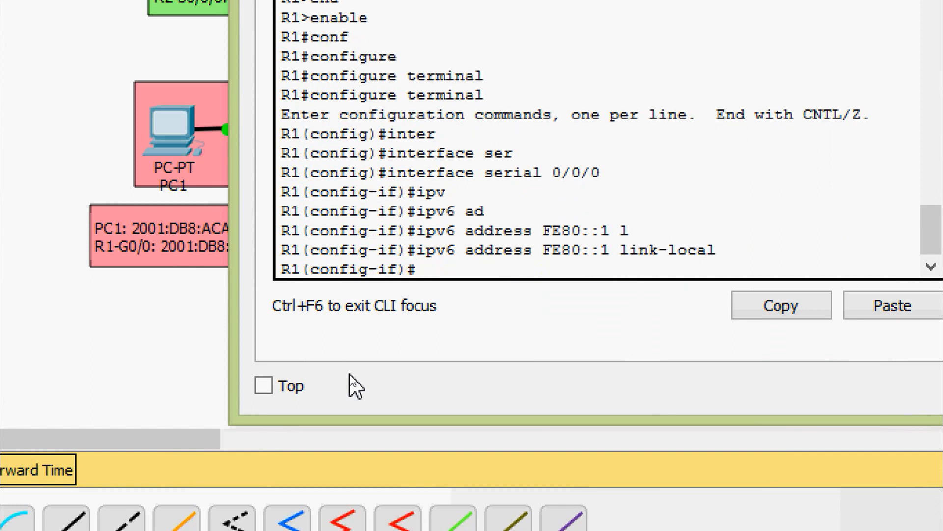
Step: Assign the global IPv6 address 2001:DB8:ACAD:AA::A/64 to R1's serial 0/0/0 interface
type("ipv")
key("Tab")
type("ad")
key("Tab")
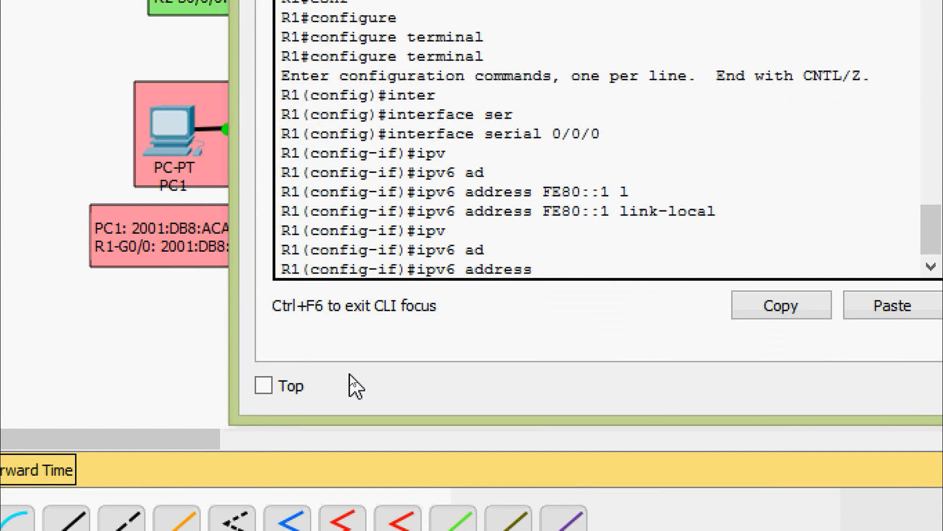
type("2001:DB")
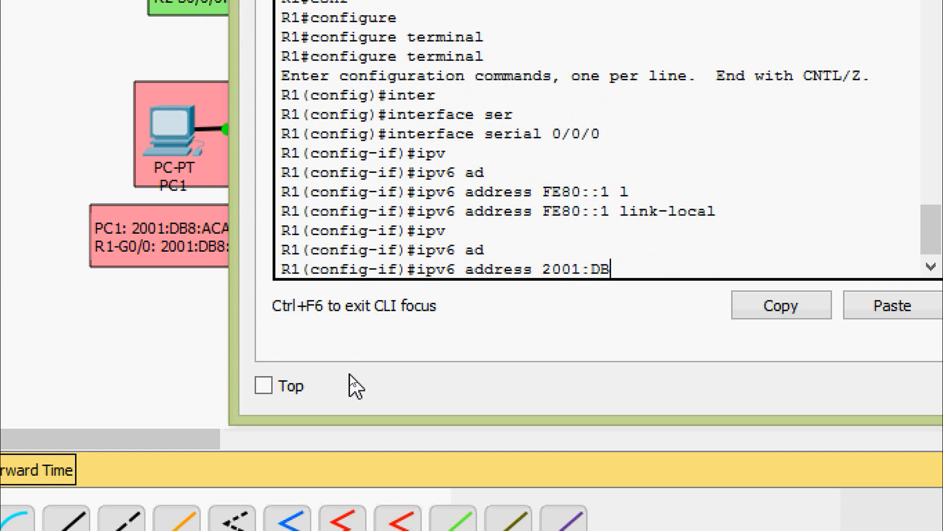
type("8:ACAD")
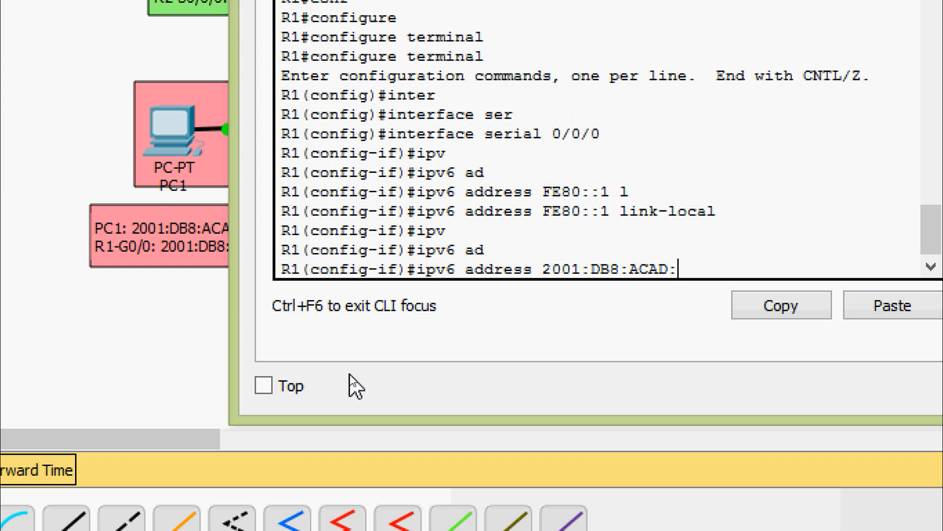
type(":AA::A/")
type("64")
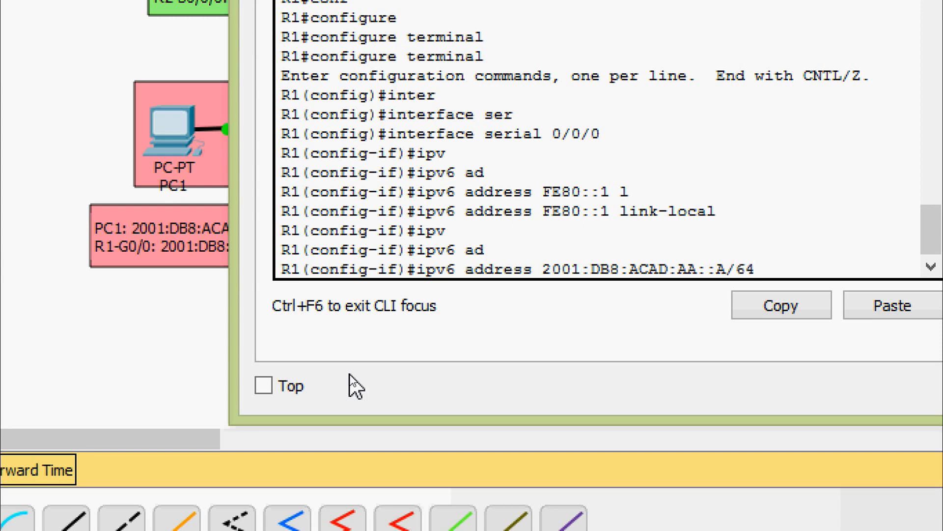
key("Return")
Step: Enable R1's serial 0/0/0 interface with the no shutdown command
type("NO")
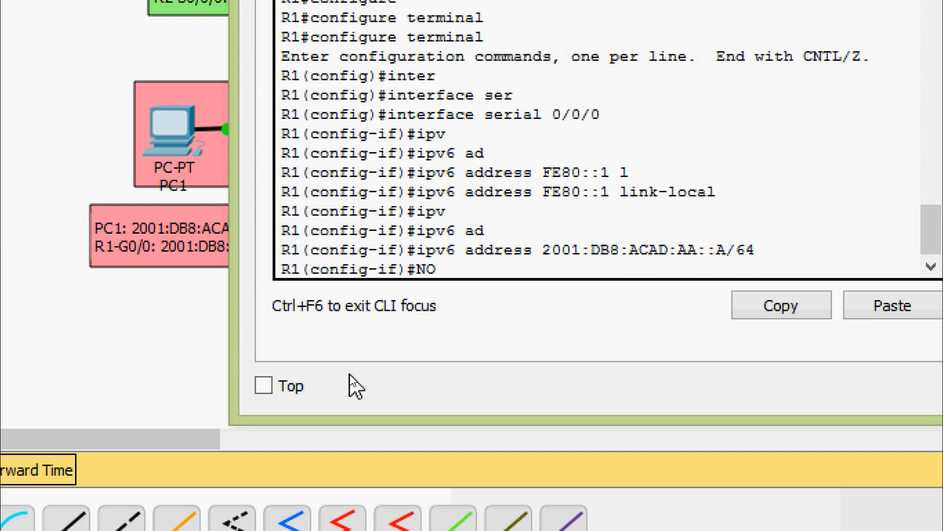
type(" SH")
key("Tab")
key("Return")
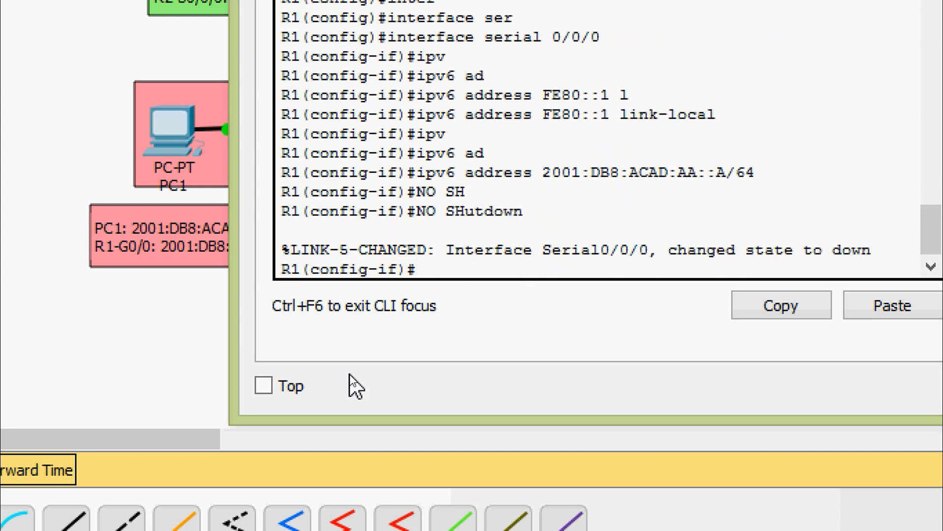
key("Return")
Step: Return to privileged EXEC mode on R1 and copy the running-config to the startup-config, accepting the default destination filename
key("ctrl+z")
type("cop")
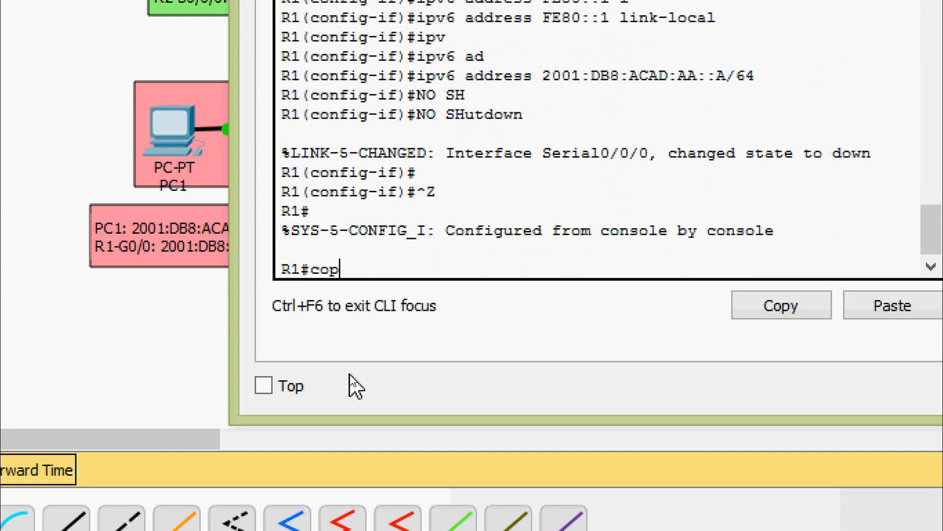
key("Tab")
type("r")
key("Tab")
type("st")
key("Tab")
key("Return")
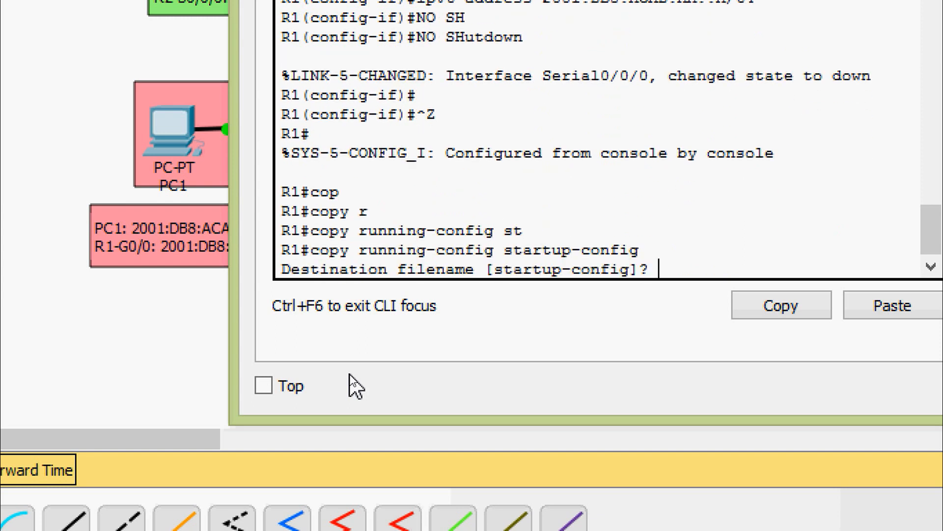
key("Return")
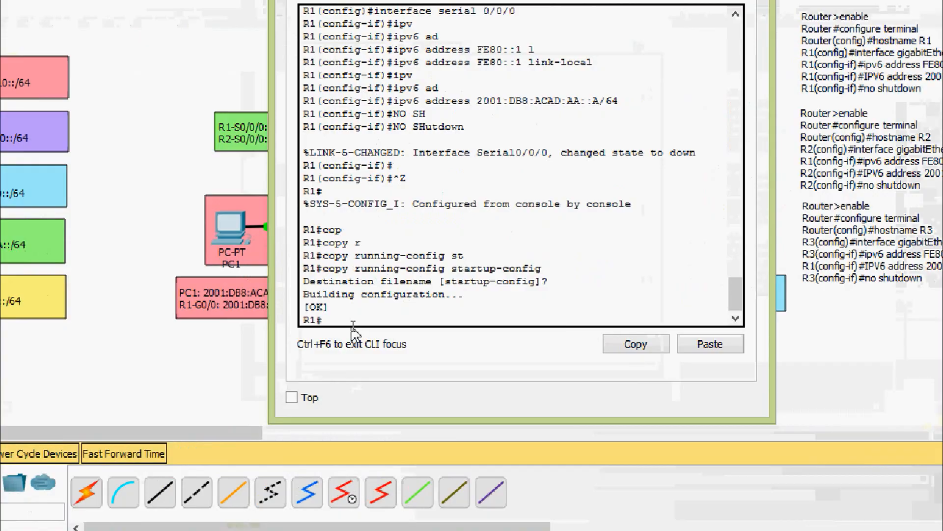
Step: Display R1's running configuration and examine the IPv6 address lines under Serial0/0/0
type("sh")
key("Tab")
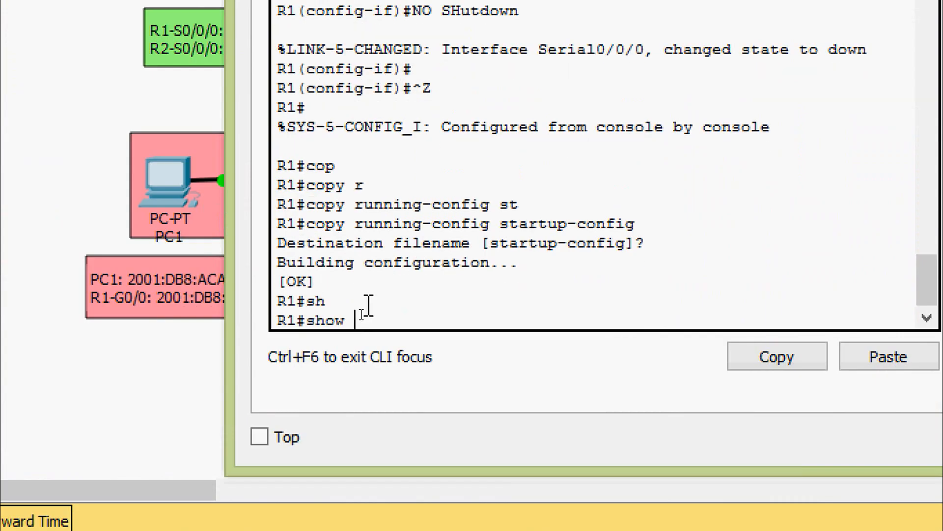
type("r")
key("Tab")
key("Return")
key("space")
key("space")
scroll(409, 196, "up", 1)
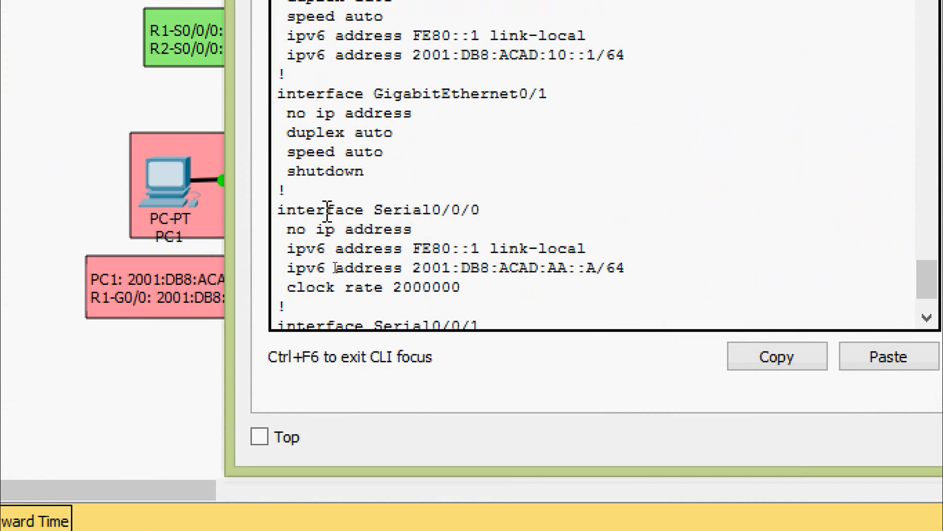
left_click_drag(376, 210, 506, 191)
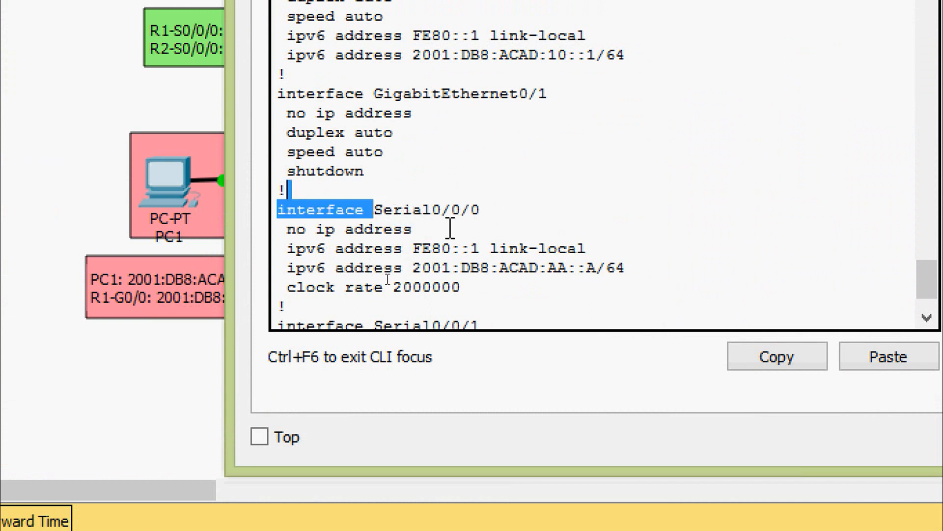
Step: Check the link-local and global IPv6 addresses of Serial0/0/0 in R1's running configuration
left_click_drag(288, 248, 588, 248)
left_click(336, 267)
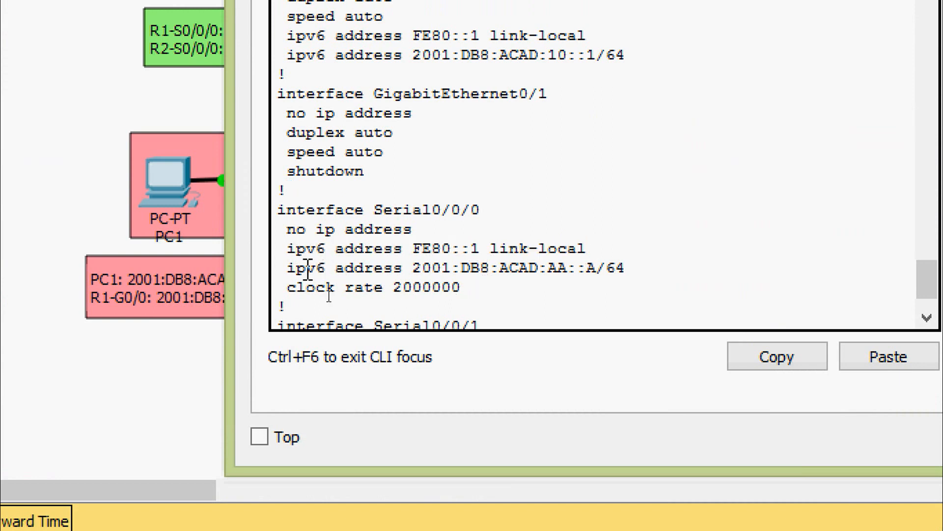
left_click_drag(288, 269, 633, 273)
left_click(590, 270)
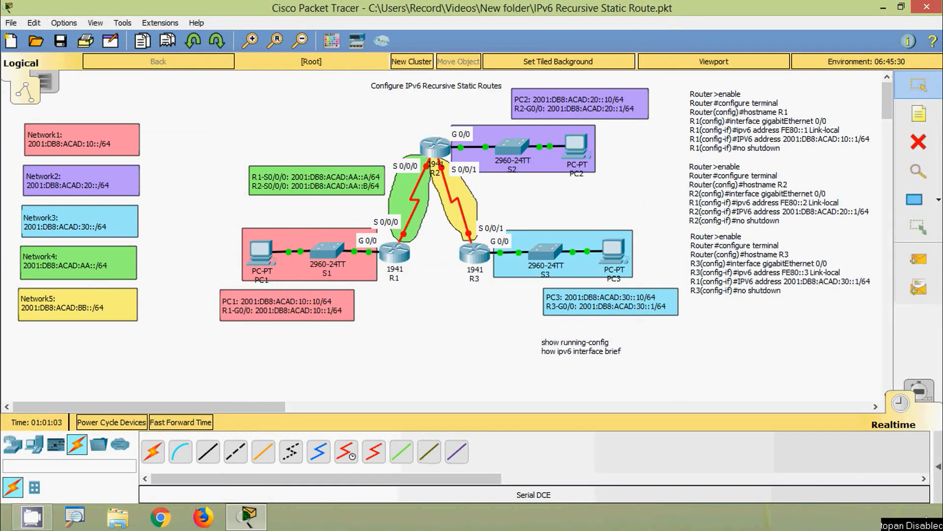
Step: Open router R2's command line and enter privileged mode followed by global configuration mode
left_click(437, 150)
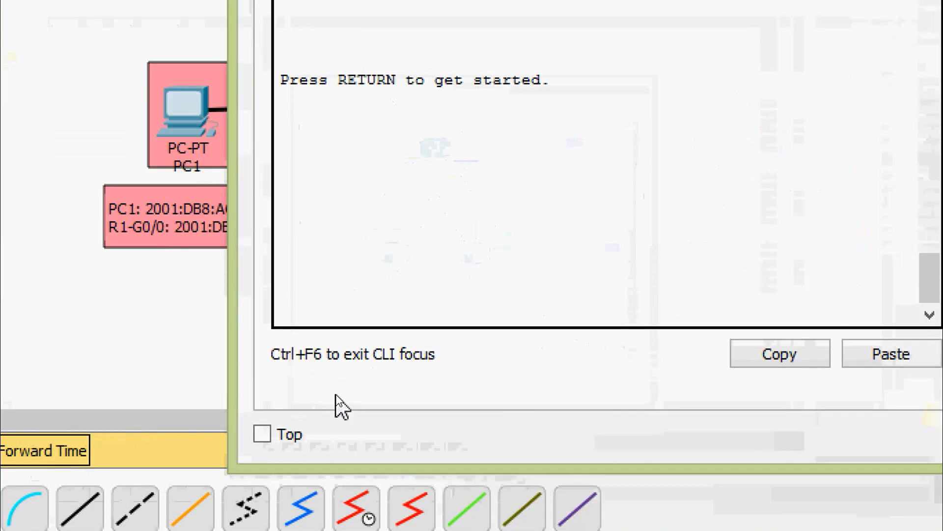
key("Return")
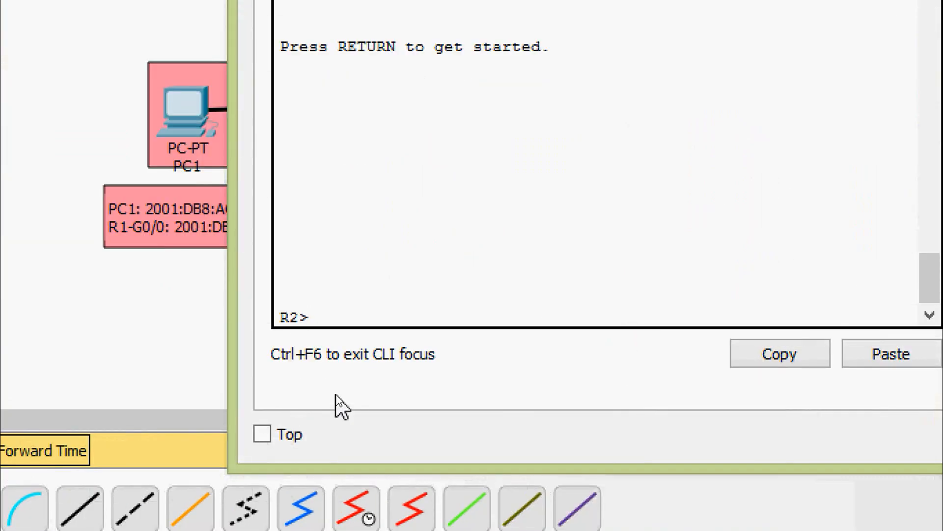
type("ena")
key("Tab")
key("Return")
type("conf")
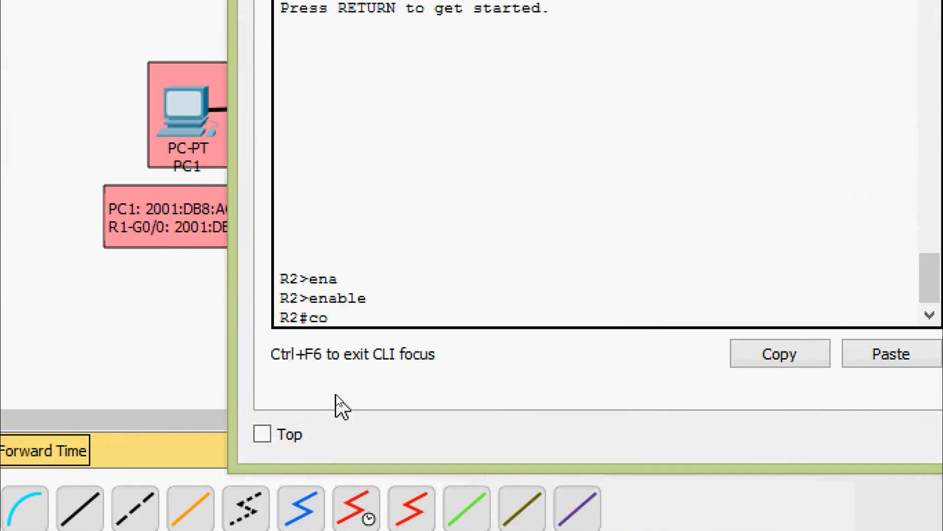
key("Tab")
key("Tab")
key("Return")
key("Return")
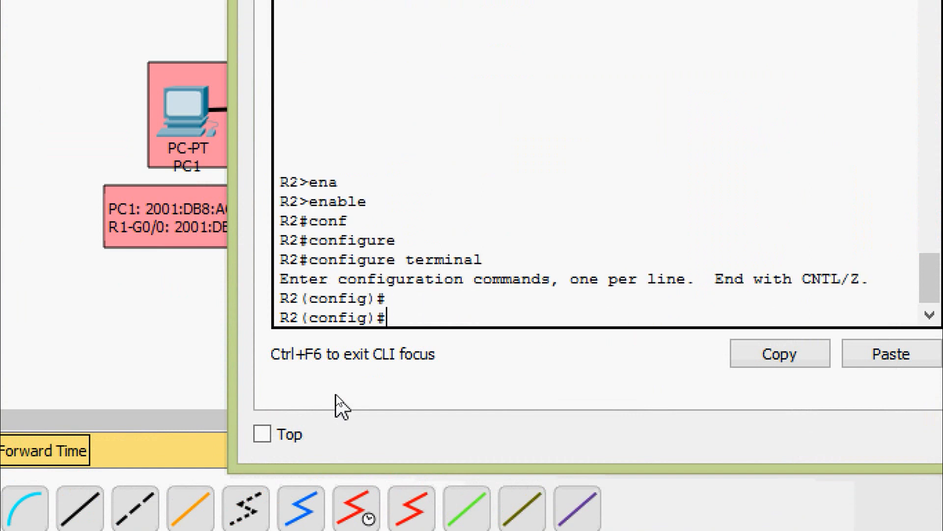
Step: Enter interface configuration mode for serial 0/0/0 on R2
type("inter")
key("Tab")
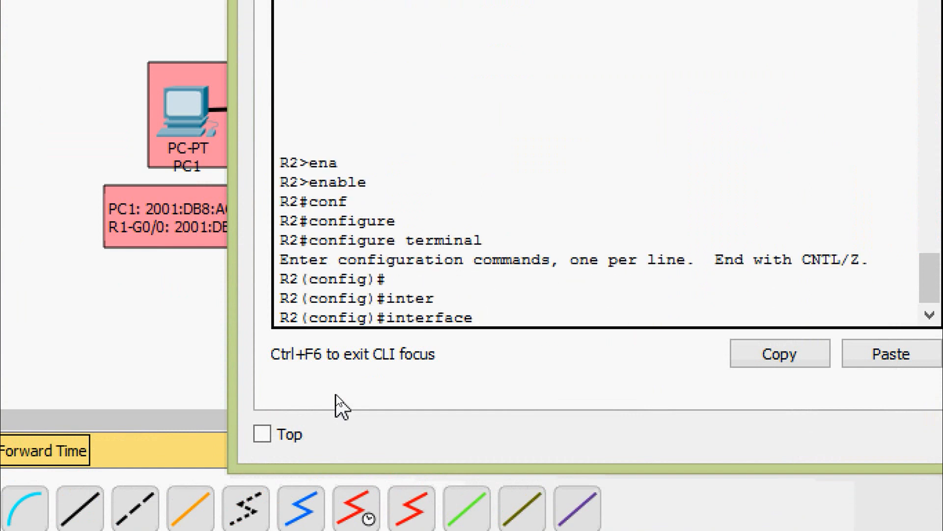
type("ser")
key("Tab")
type("0/0/0")
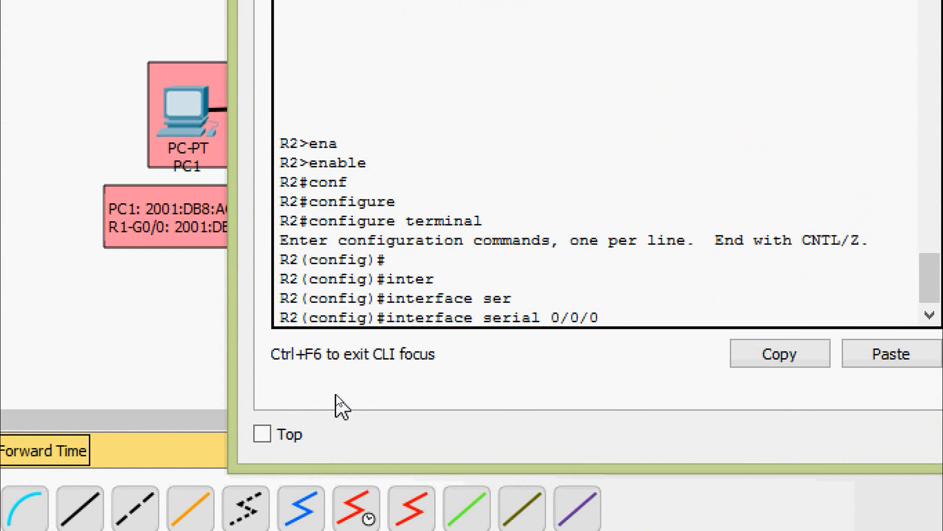
key("Return")
Step: Assign the link-local IPv6 address FE80::2 to R2's serial 0/0/0 interface
type("ipv")
key("Tab")
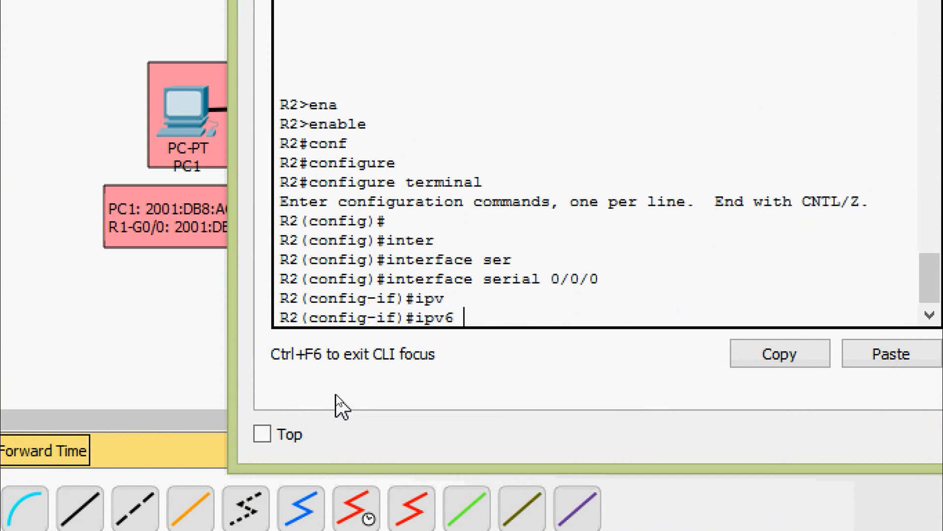
type("ad")
key("Tab")
type("FE")
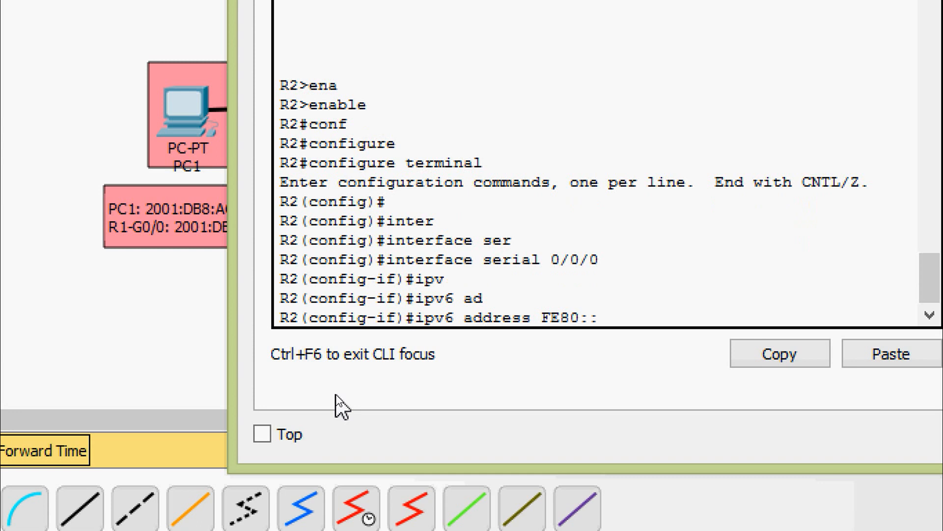
type("80::2 li")
key("Tab")
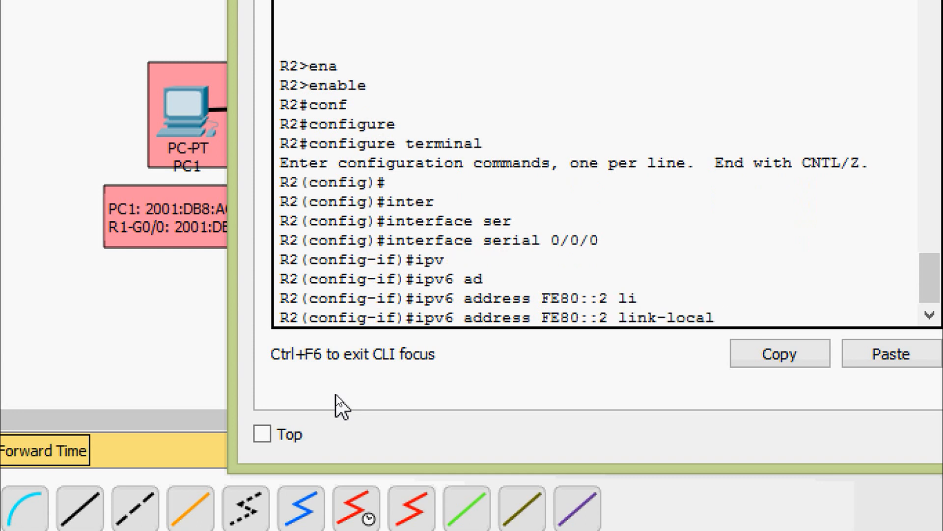
key("Return")
key("Return")
Step: Assign the global IPv6 address 2001:DB8:ACAD:AA::B/64 to R2's serial 0/0/0 interface
type("ipv")
key("Tab")
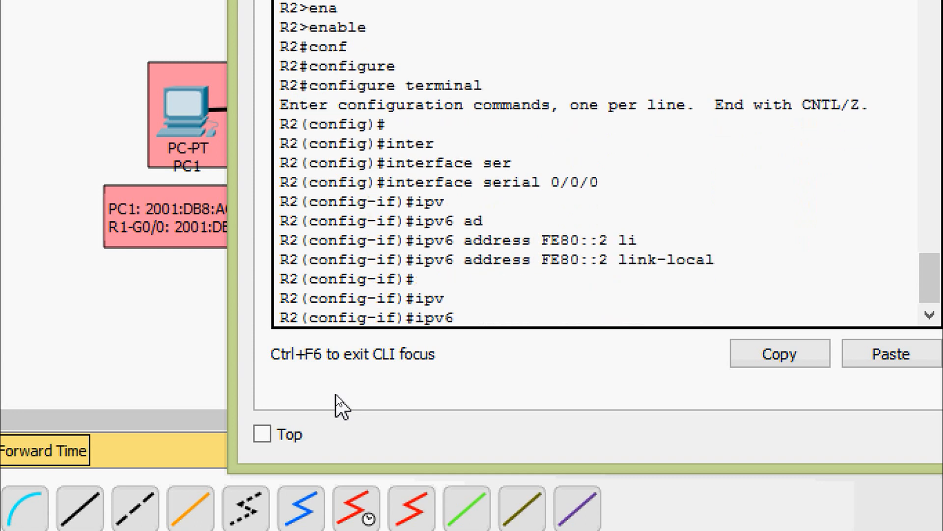
type("ad")
key("Tab")
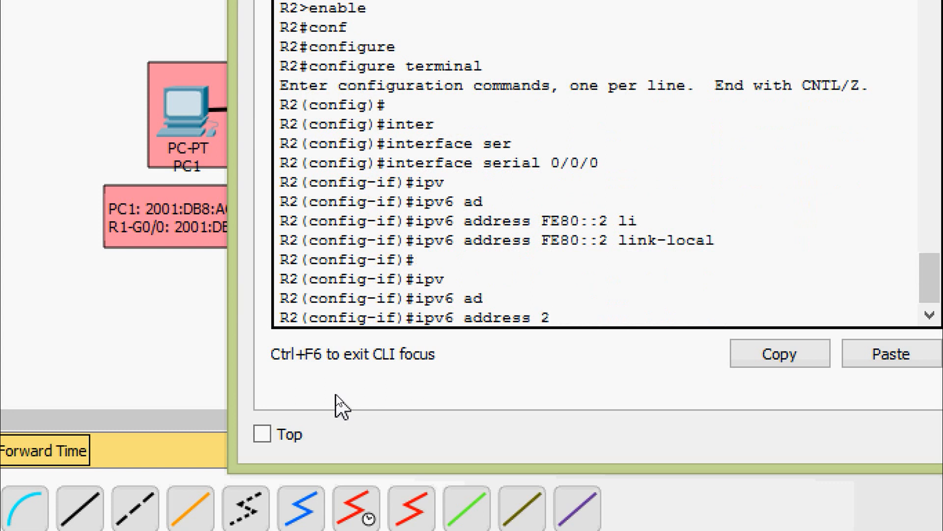
type("2001:DB8:ACA")
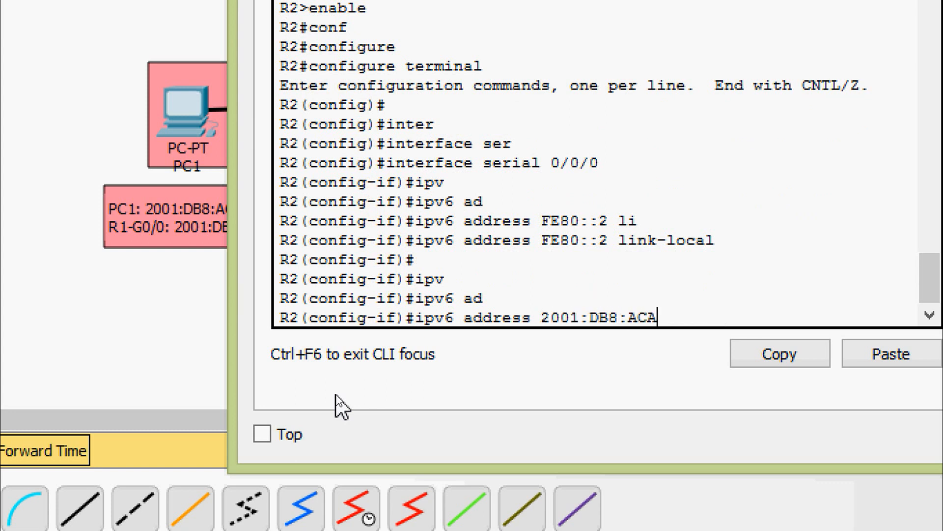
type("D:AA::B")
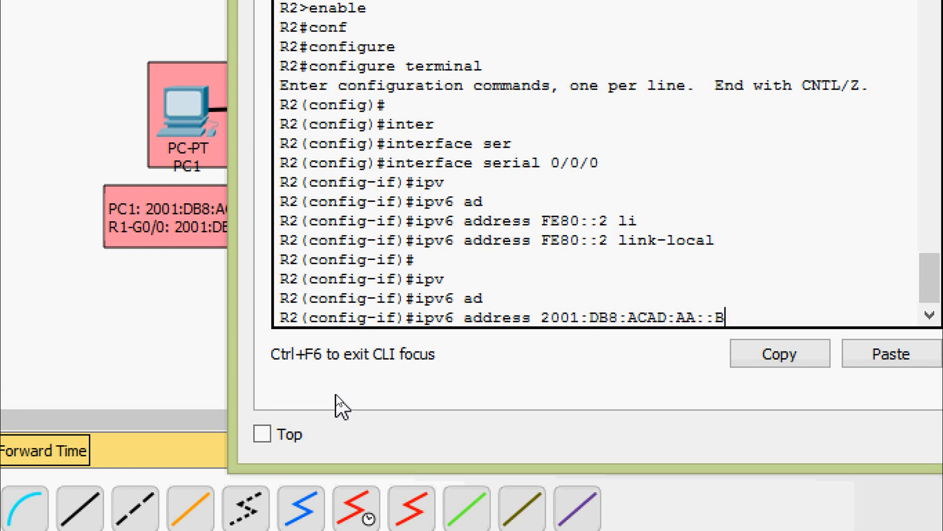
type("/64")
key("Return")
Step: Enable R2's serial 0/0/0 interface with no shutdown and return to privileged mode
type("NO SH")
key("Tab")
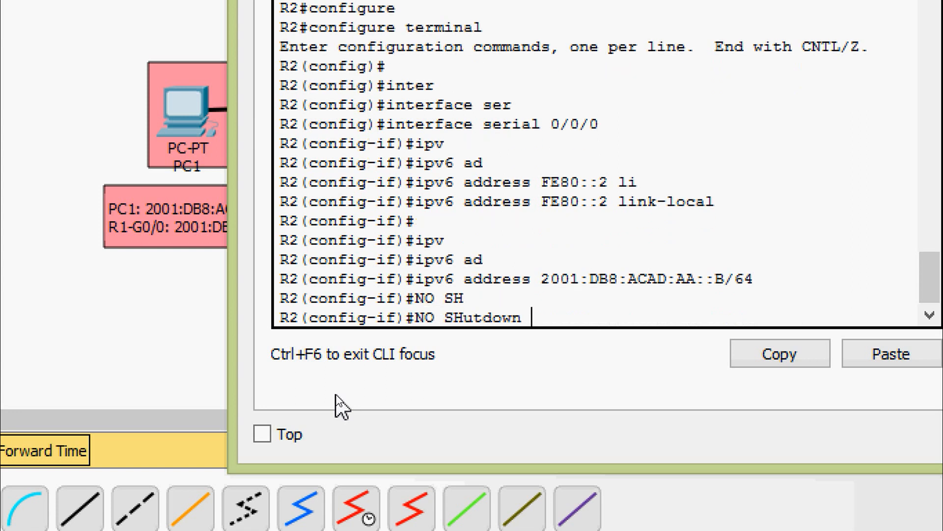
key("Return")
key("ctrl+z")
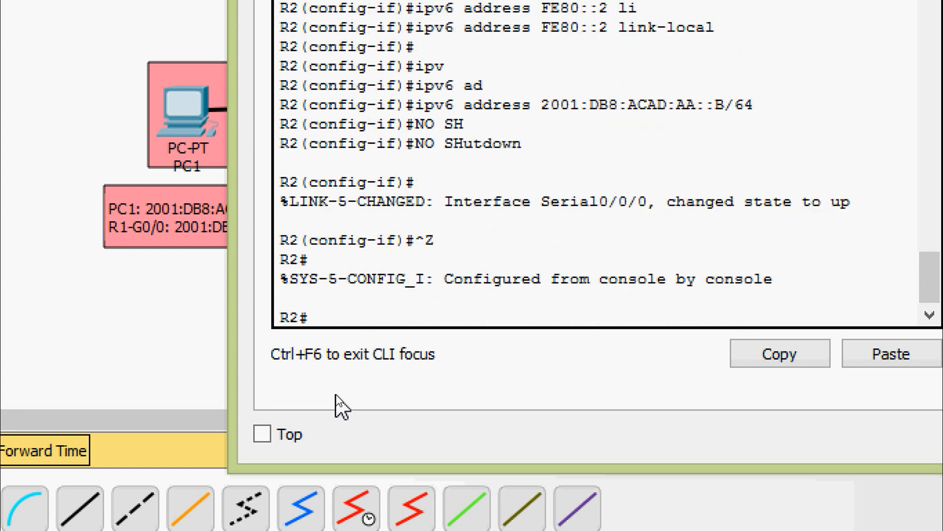
Step: Save R2's configuration by copying running-config to startup-config under the default destination filename
type("ocp")
key("BackSpace")
type("cop")
key("Tab")
type("r")
key("Tab")
type("st")
key("Tab")
key("Return")
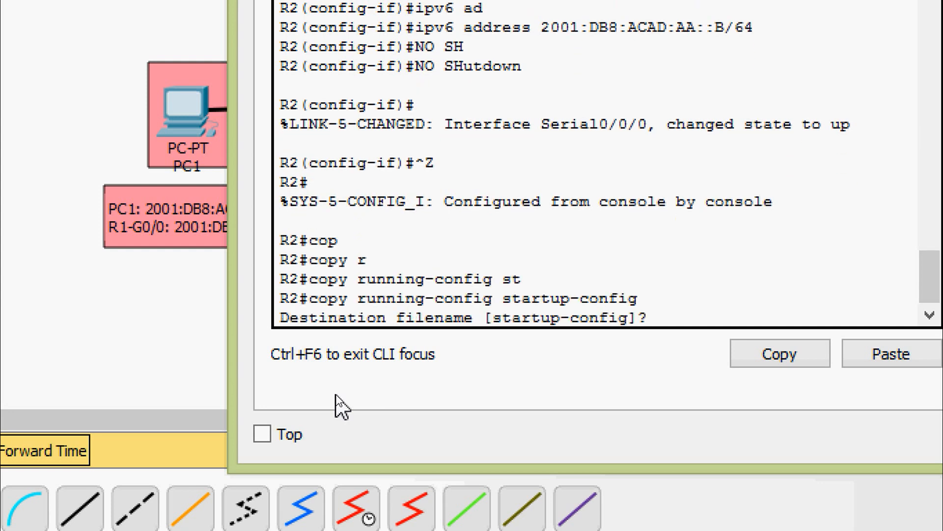
key("Return")
key("Return")
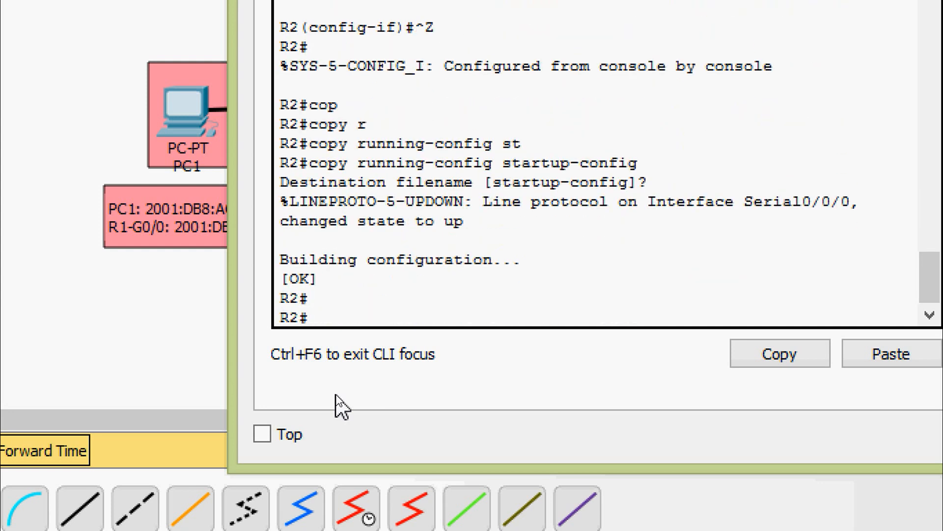
Step: Display R2's running configuration with show running-config, continuing the listing as far as the serial interfaces
type("sh")
key("Tab")
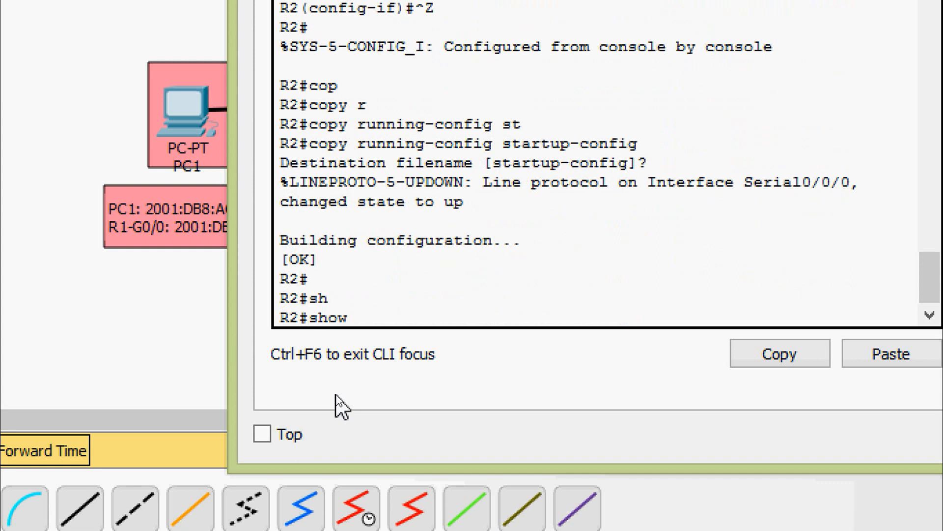
type("ru")
key("Tab")
key("Return")
key("space")
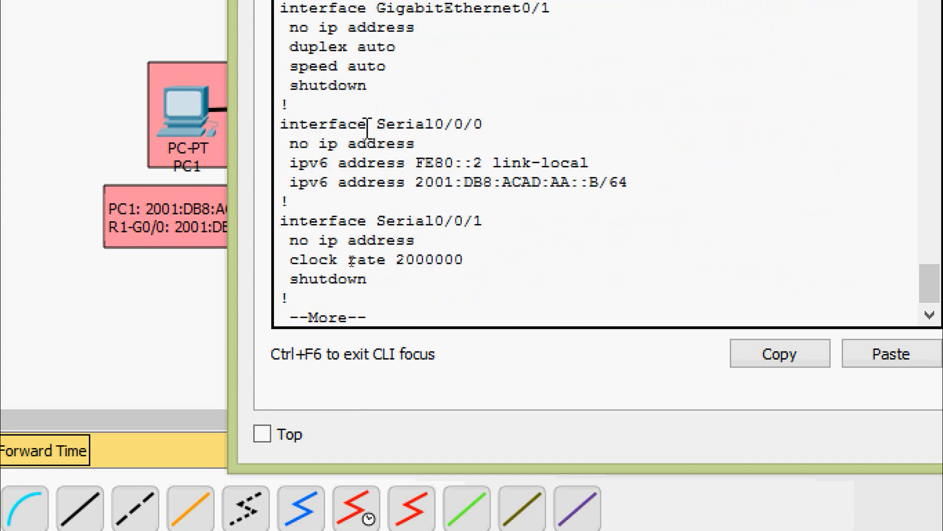
Step: Check Serial0/0/0's link-local and global IPv6 addresses in R2's configuration listing, and quit the listing
left_click_drag(372, 125, 494, 124)
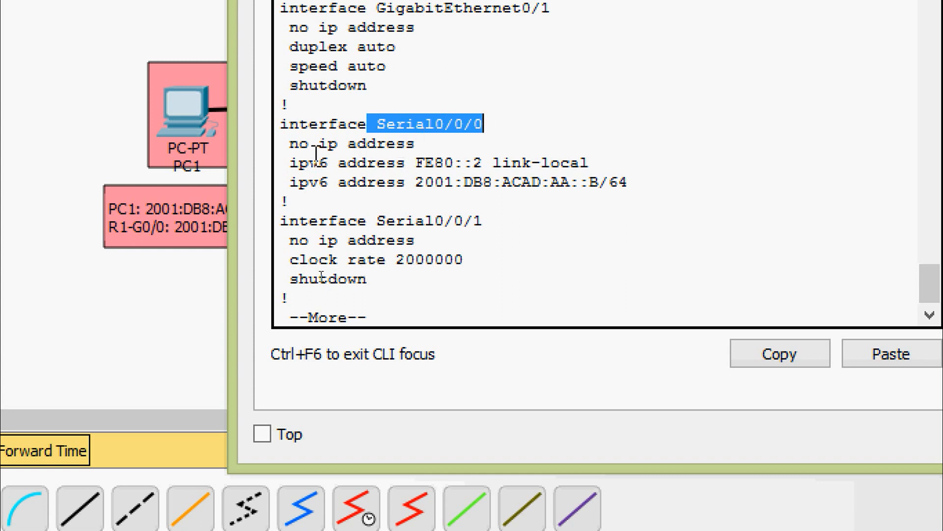
left_click_drag(288, 164, 590, 164)
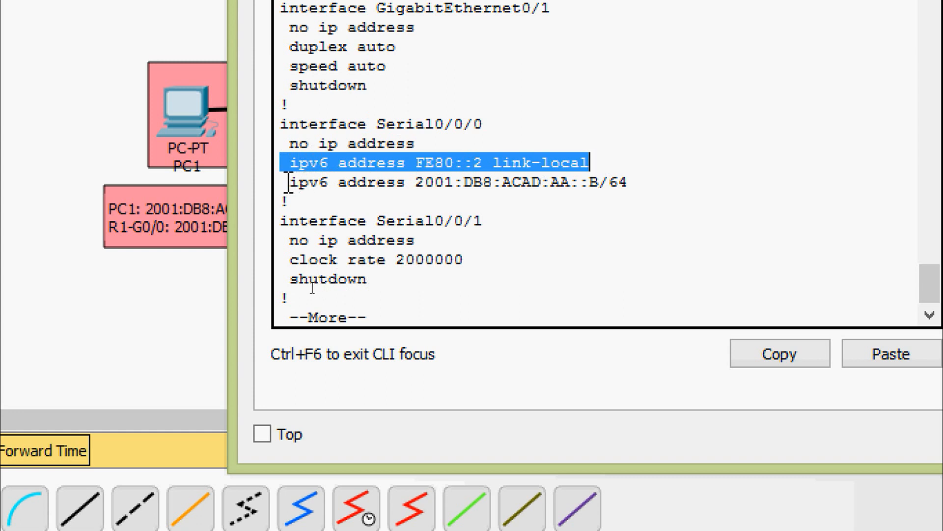
left_click_drag(289, 182, 641, 189)
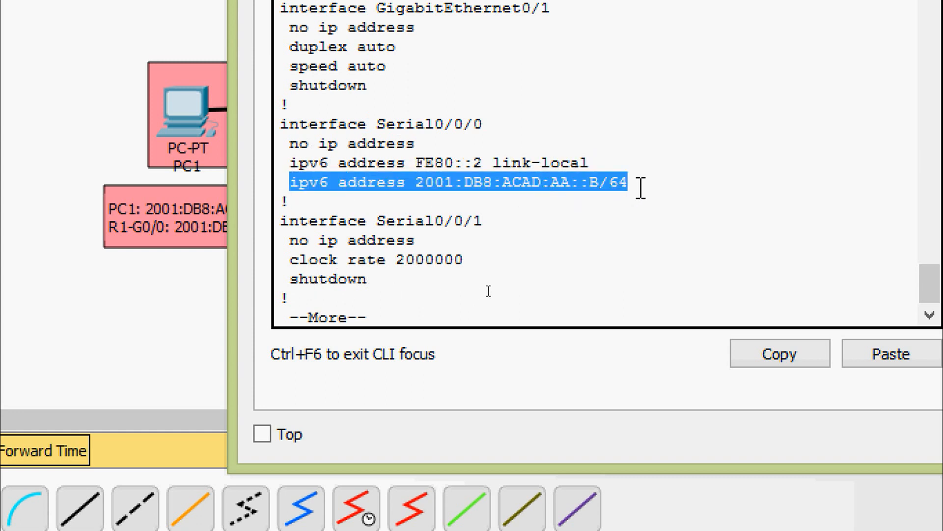
left_click(641, 188)
key("q")
key("Return")
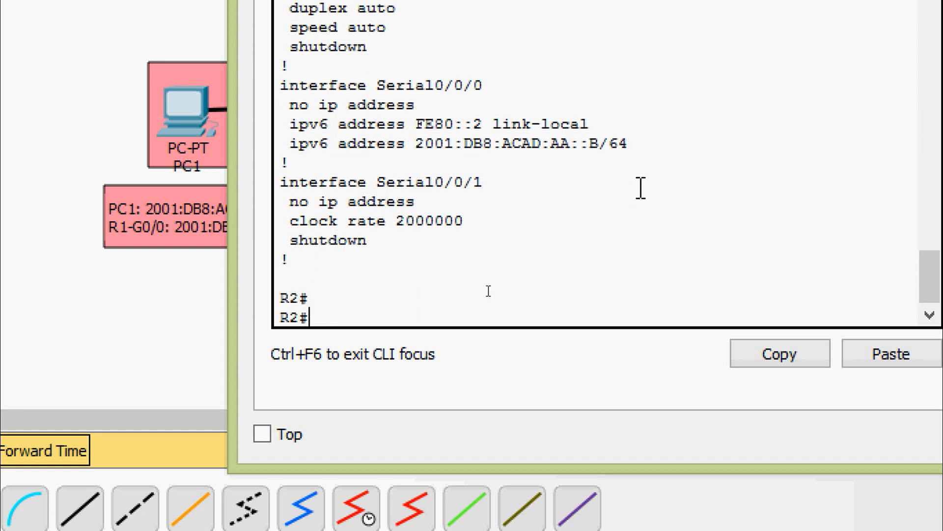
Step: Run show ipv6 interface brief on R2, check the Serial0/0/0 status and addresses, and close the router window
type("sh")
key("Tab")
type("ipv")
key("Tab")
type("6 inter")
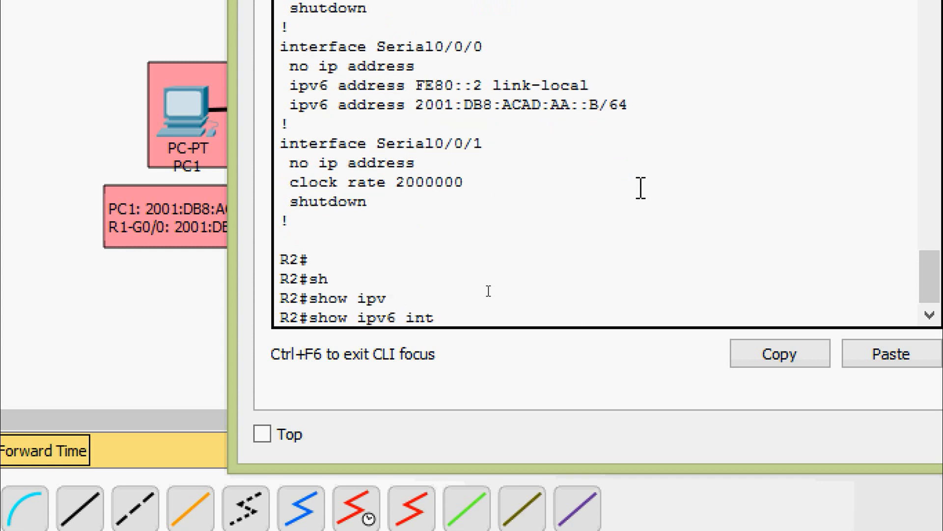
key("Tab")
type("b")
key("Tab")
key("Return")
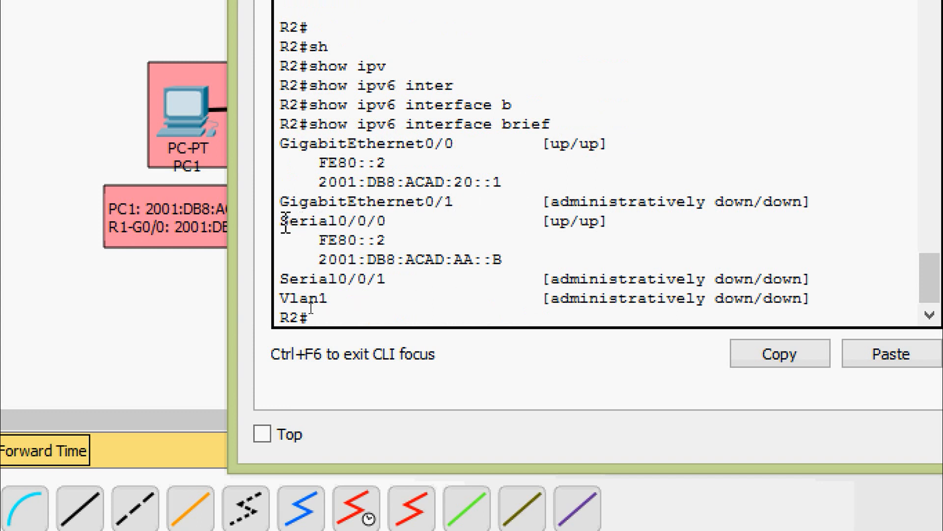
left_click_drag(281, 221, 655, 259)
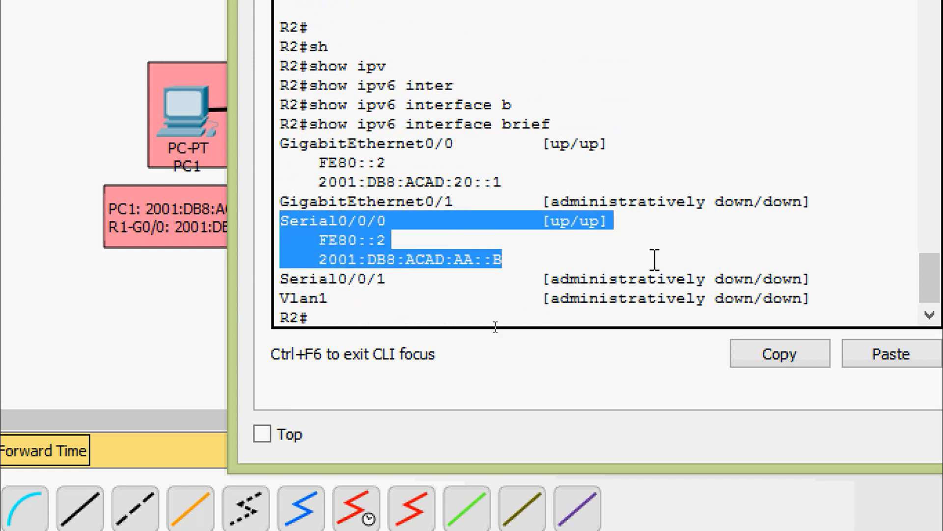
left_click(580, 235)
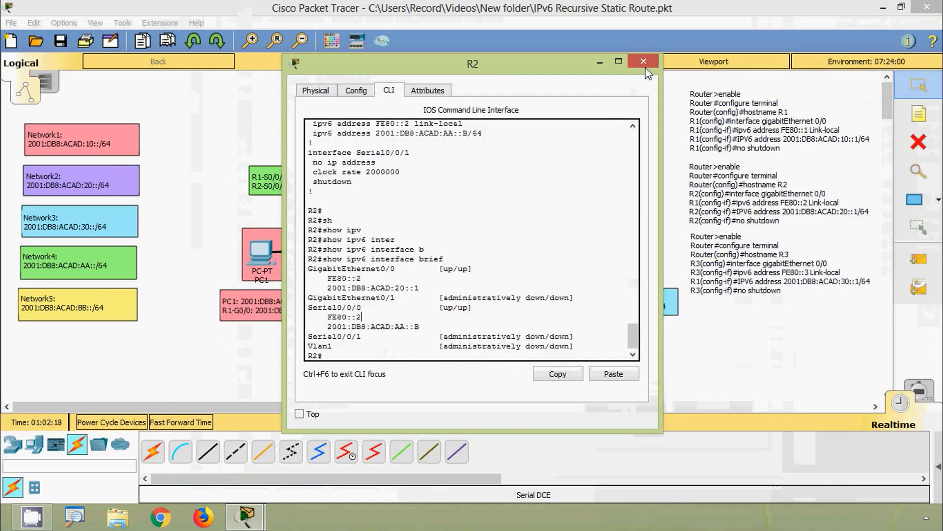
left_click(643, 62)
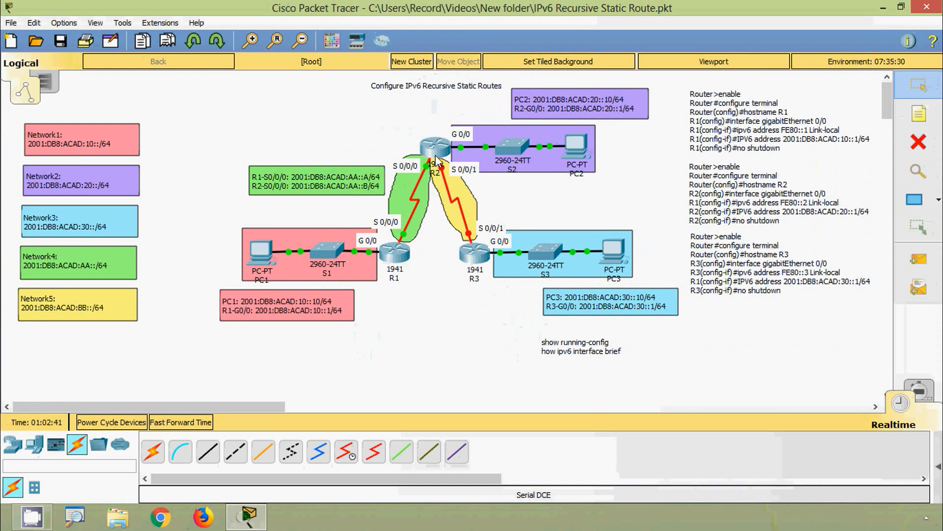
Step: From router R1's command line, ping R2's serial address 2001:DB8:ACAD:AA::B
left_click(395, 253)
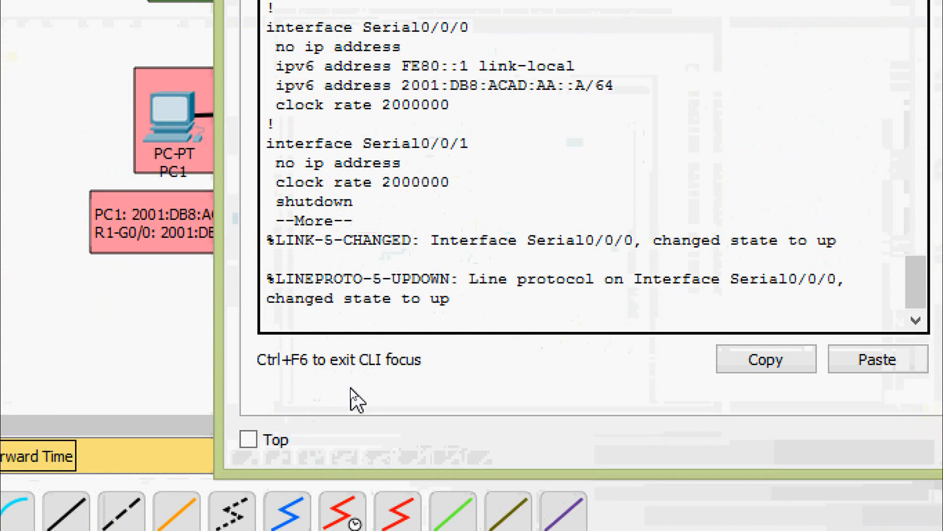
key("Return")
key("Return")
type("ping ")
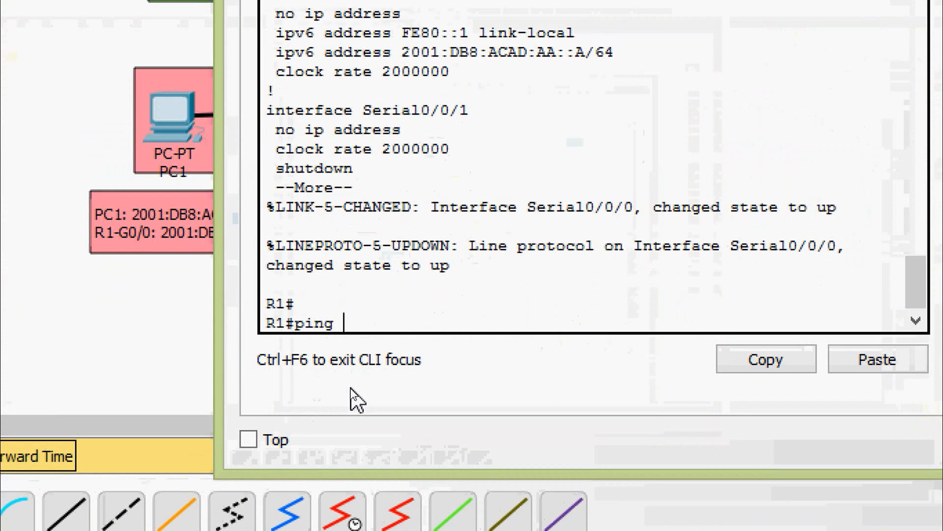
type("2001:DB")
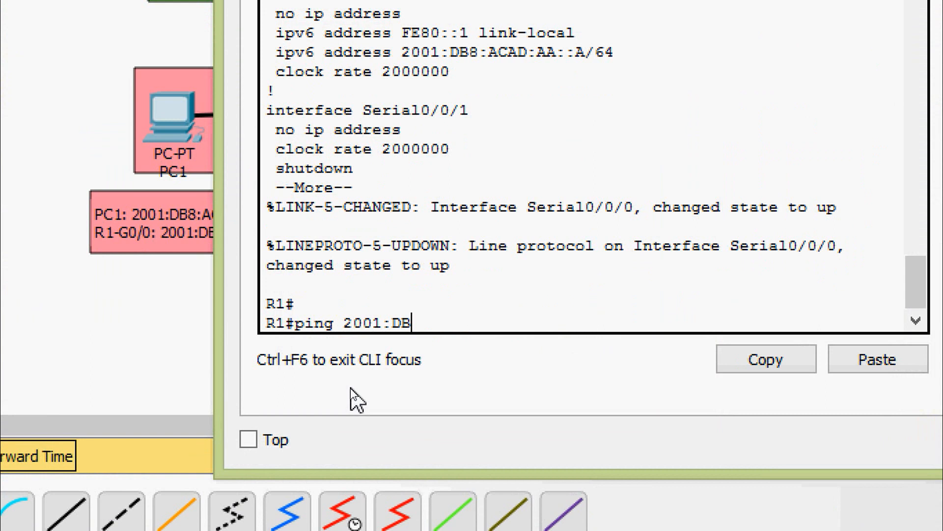
type("8:ACAD:AA")
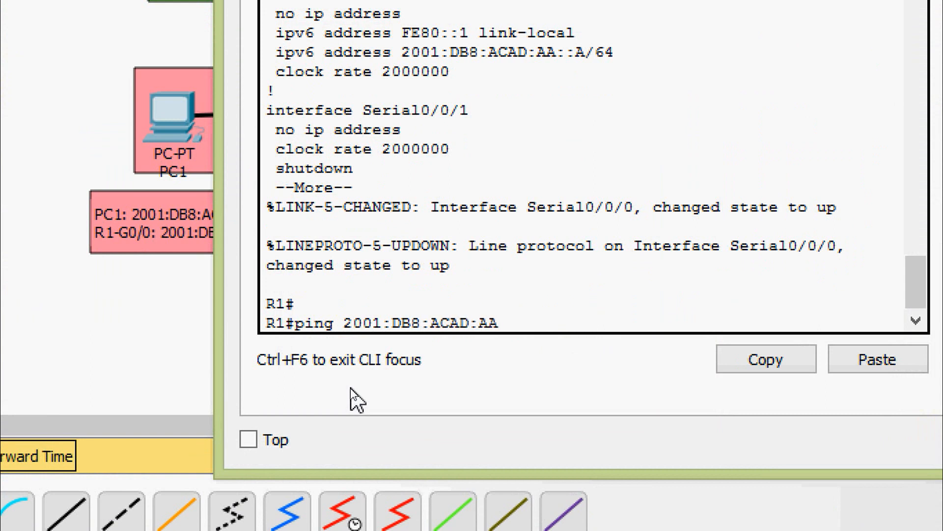
type("::B")
key("Return")
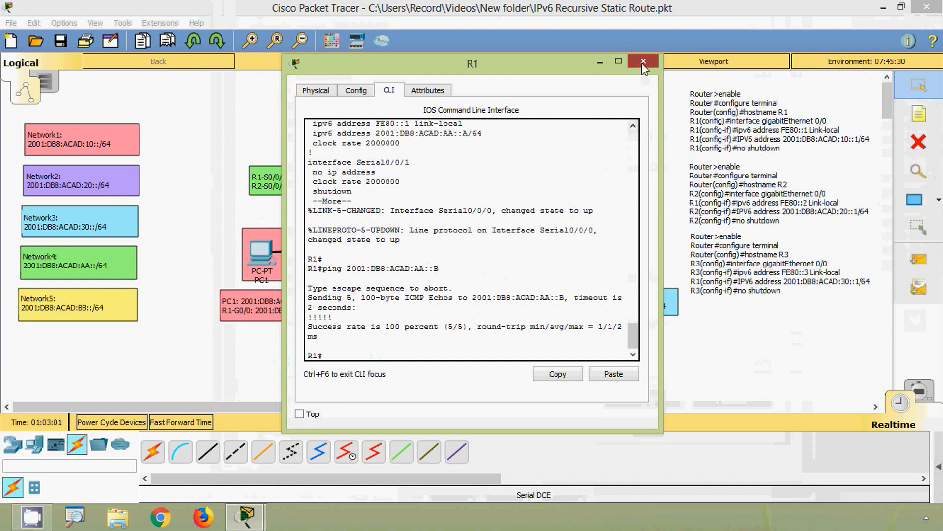
Step: Close R1's window, open router R2's command line and enter privileged EXEC mode
left_click(642, 59)
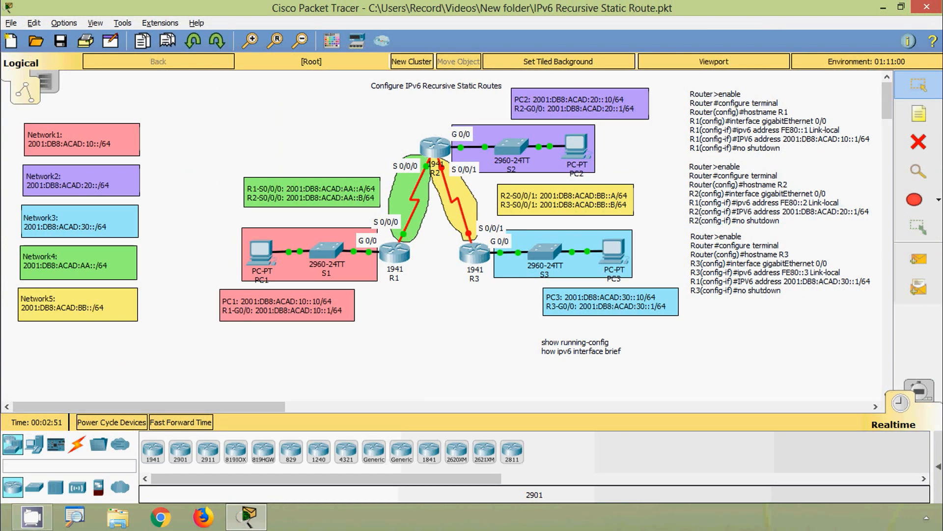
key("alt")
left_click(438, 166)
left_click(389, 90)
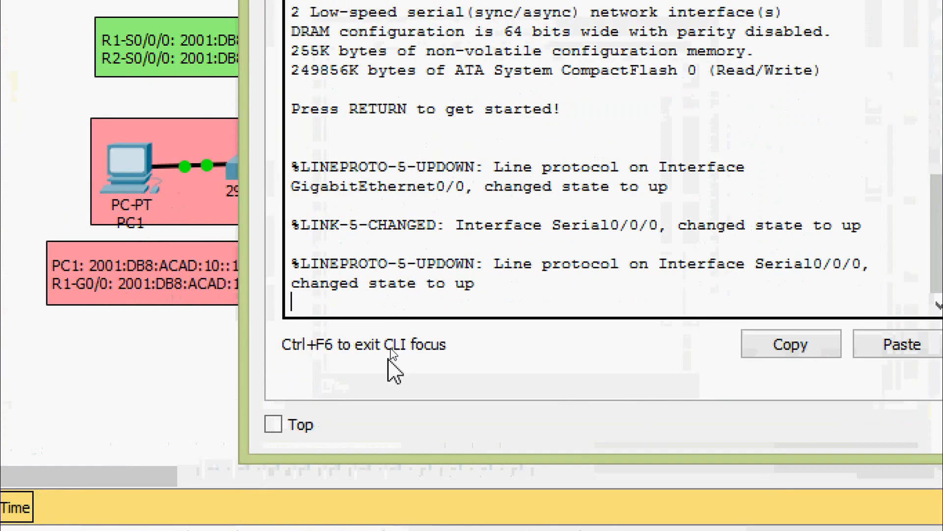
key("Return")
type("ena")
key("Tab")
key("Return")
Step: Enter global configuration mode on R2 and open interface serial 0/0/1 for configuration
type("con")
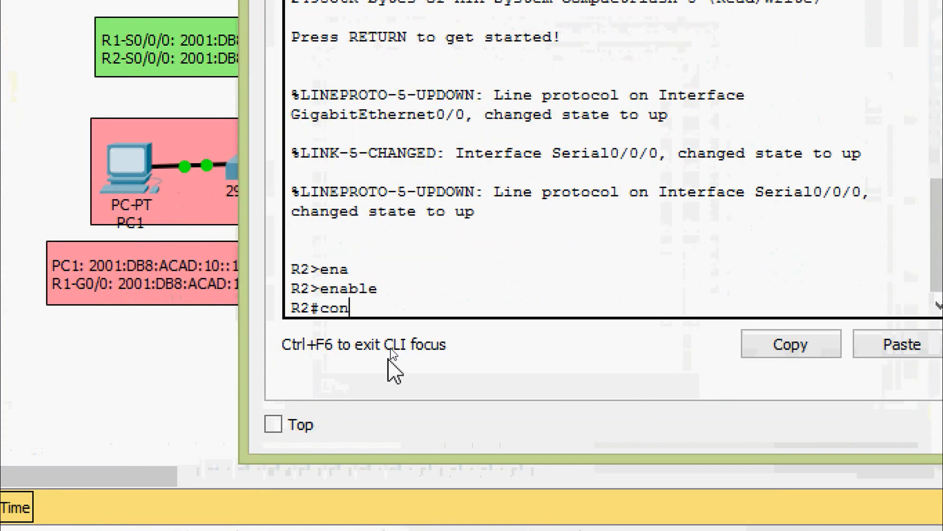
type("f")
key("Tab")
type("terminal")
key("Tab")
key("Return")
type("inter")
key("Tab")
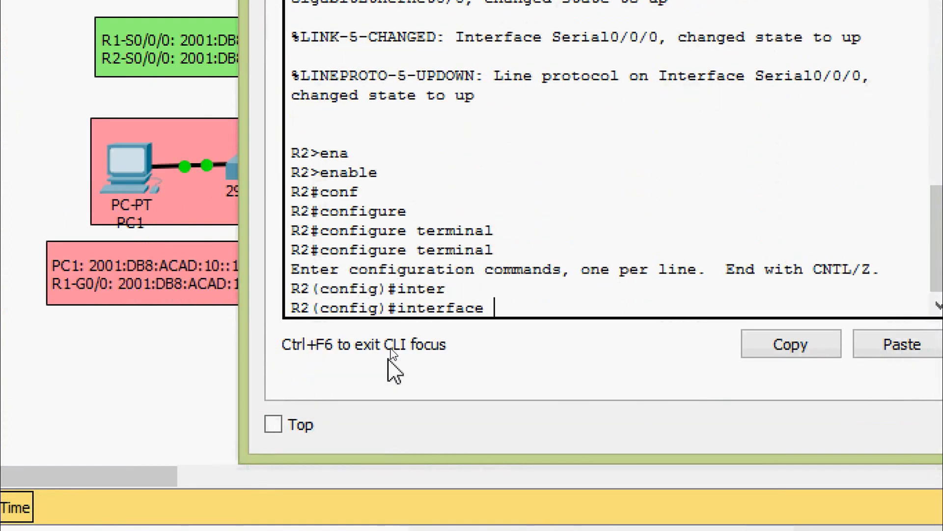
type("ser")
key("Tab")
type("0/0/1")
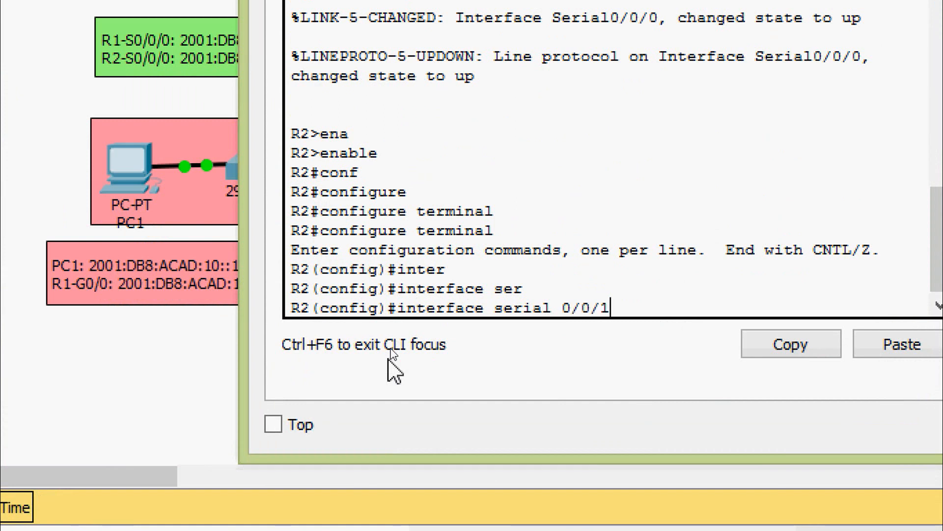
key("Return")
Step: Assign the link-local IPv6 address FE80::2 to R2's serial 0/0/1 interface
type("pv")
key("Tab")
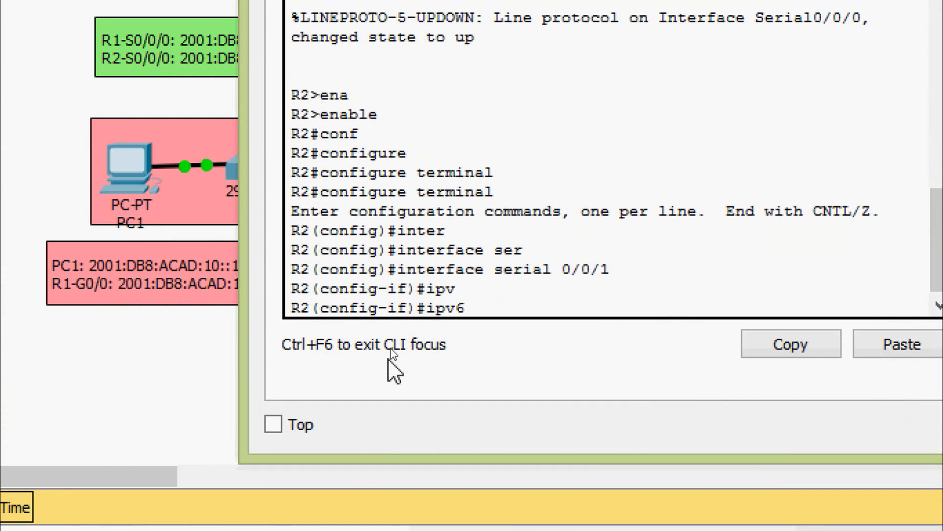
type("ad")
key("Tab")
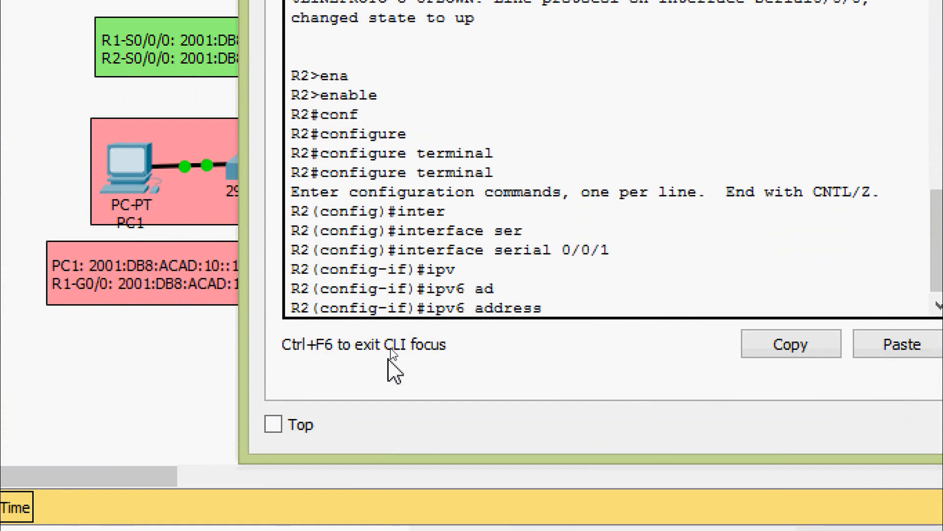
type("FE80::2 l")
key("Tab")
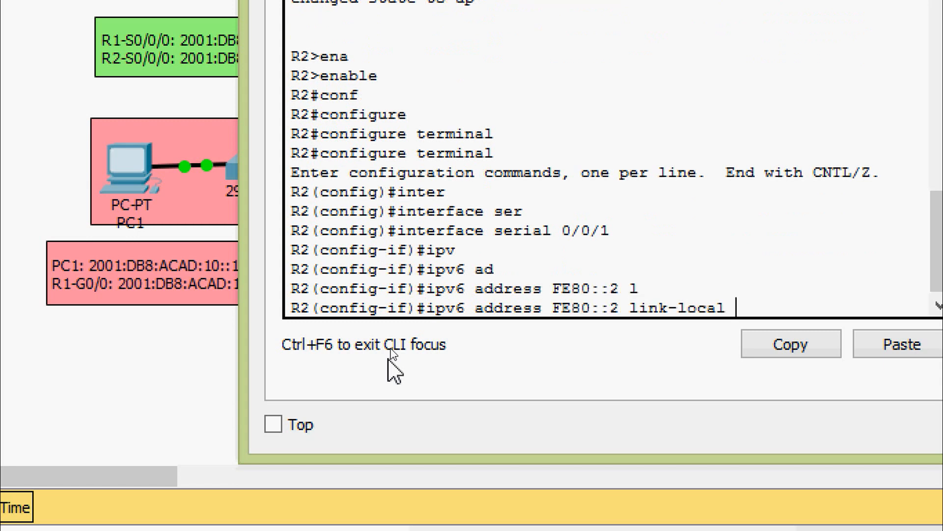
key("Return")
Step: Assign the global IPv6 address 2001:DB8:ACAD:BB::A/64 to R2's serial 0/0/1 interface
type("ipv")
key("Tab")
type("ad")
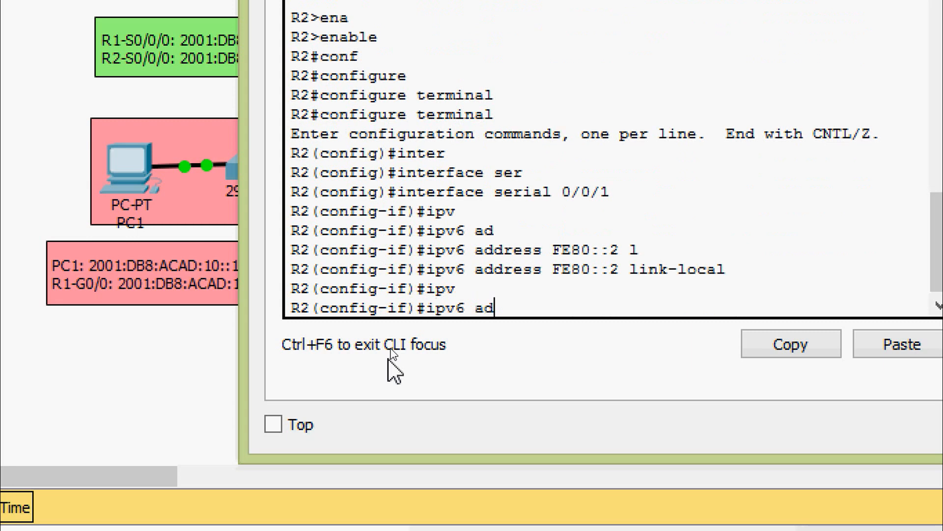
key("Tab")
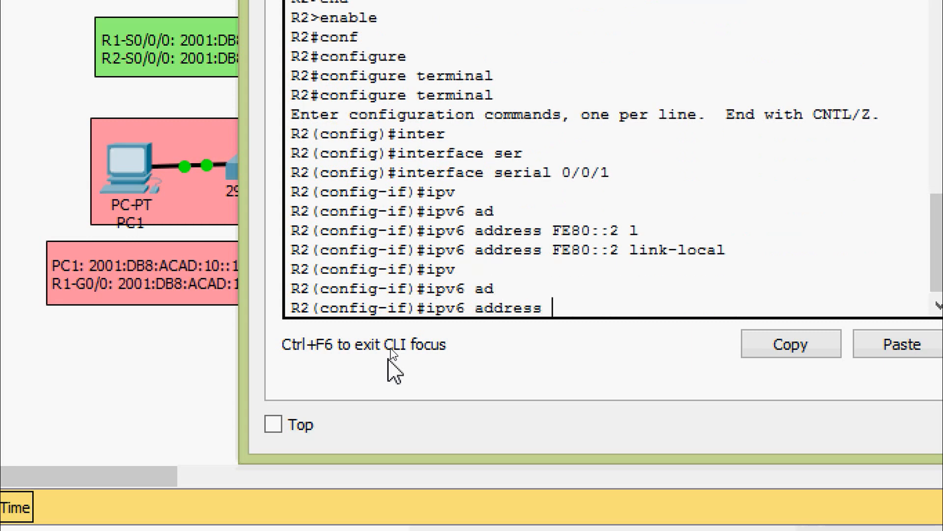
type("2001:DB8:A")
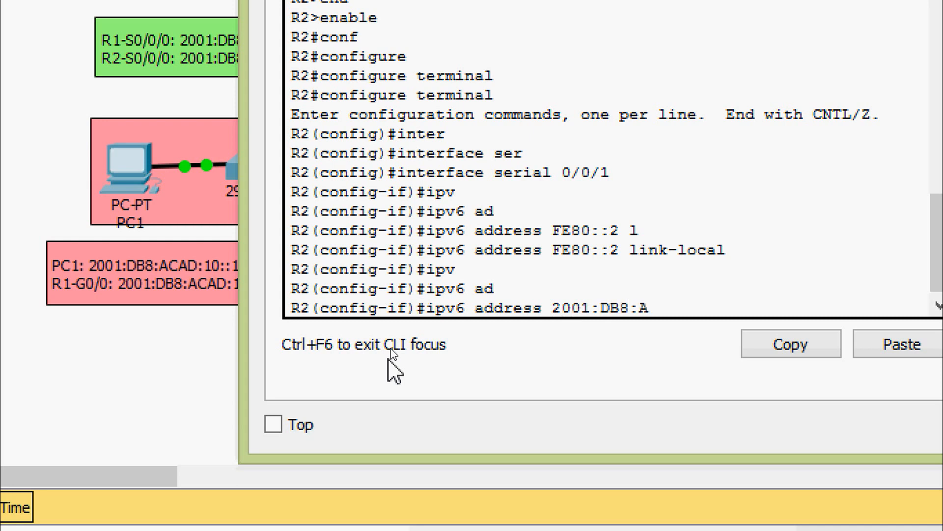
type("CAD:BB::A/64")
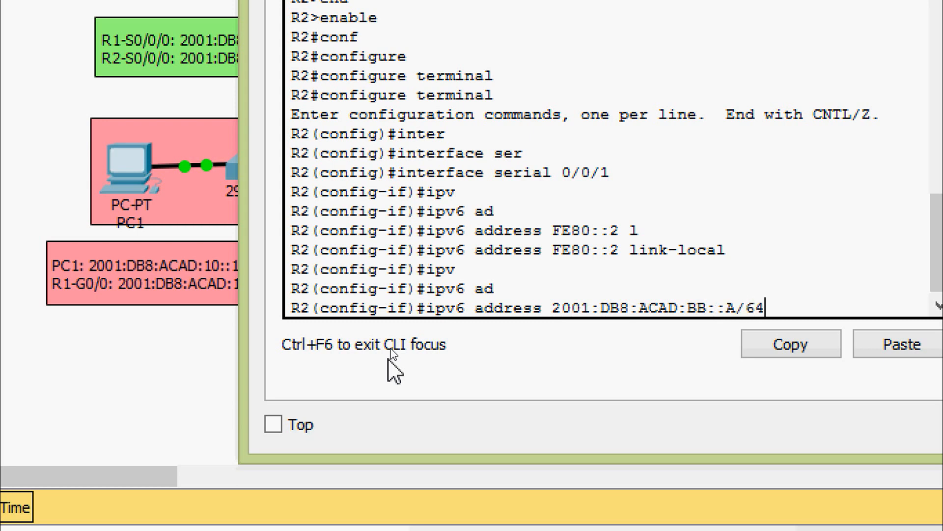
key("Return")
Step: Enable R2's serial 0/0/1 interface with no shutdown and return to privileged EXEC mode
type("NO ")
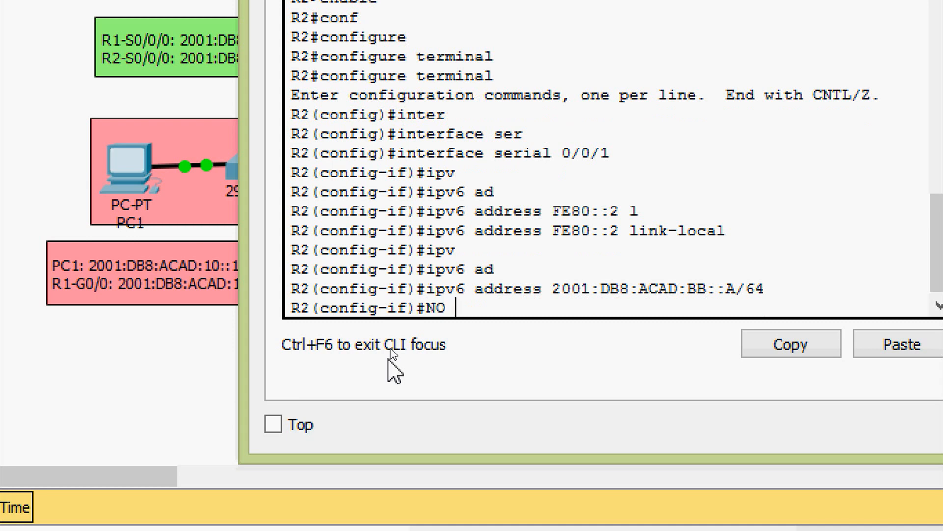
type("sh")
key("Tab")
key("Return")
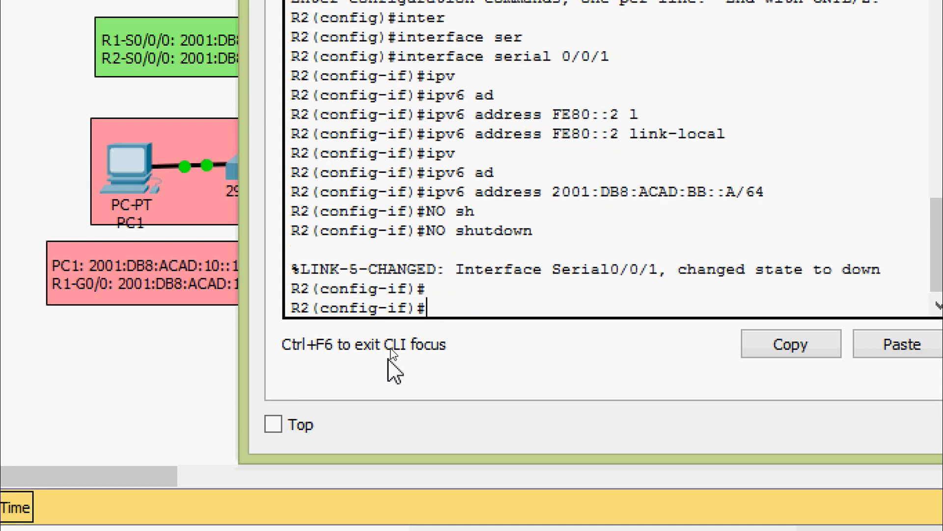
key("ctrl+z")
Step: Save R2's running configuration to startup-config, accepting the default destination filename, and close the router window
type("cop")
key("Tab")
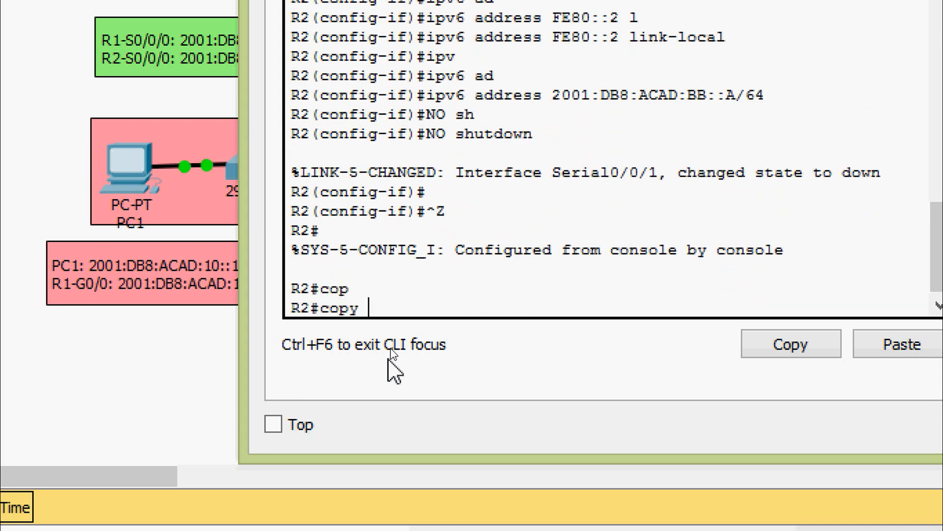
type("r")
key("Tab")
type("st")
key("Tab")
key("Return")
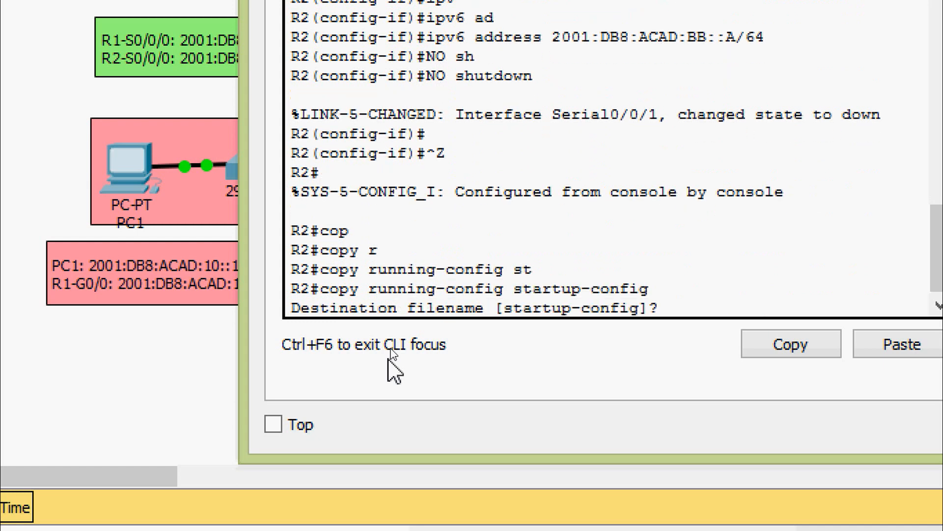
key("Return")
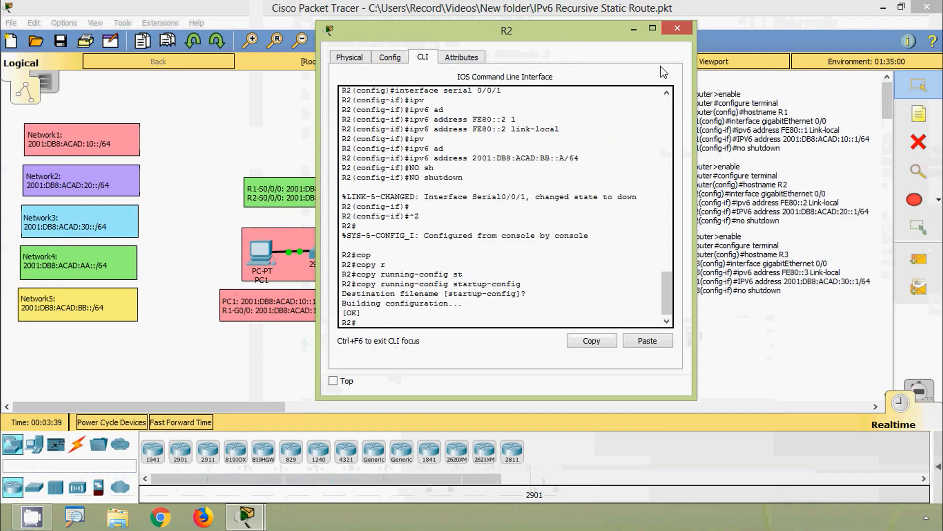
left_click(677, 32)
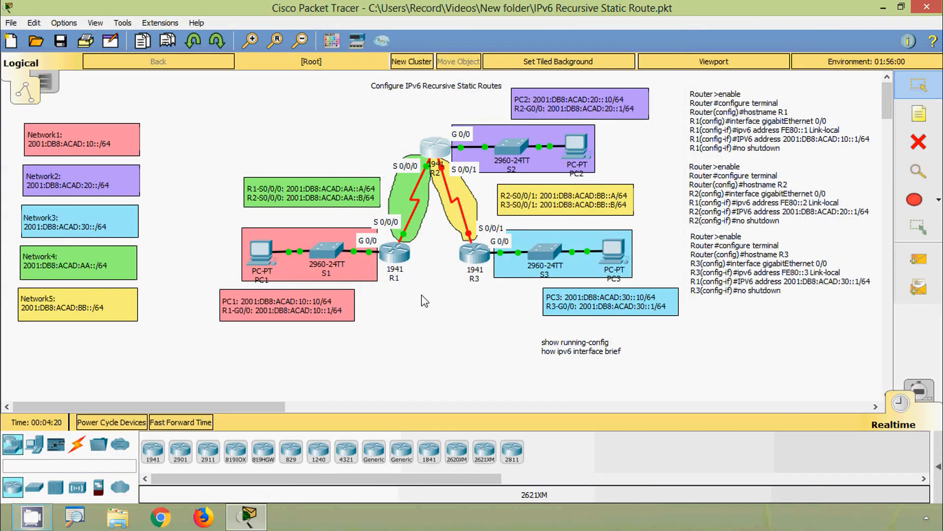
Step: Open router R3's command line and enter privileged EXEC mode
left_click(469, 267)
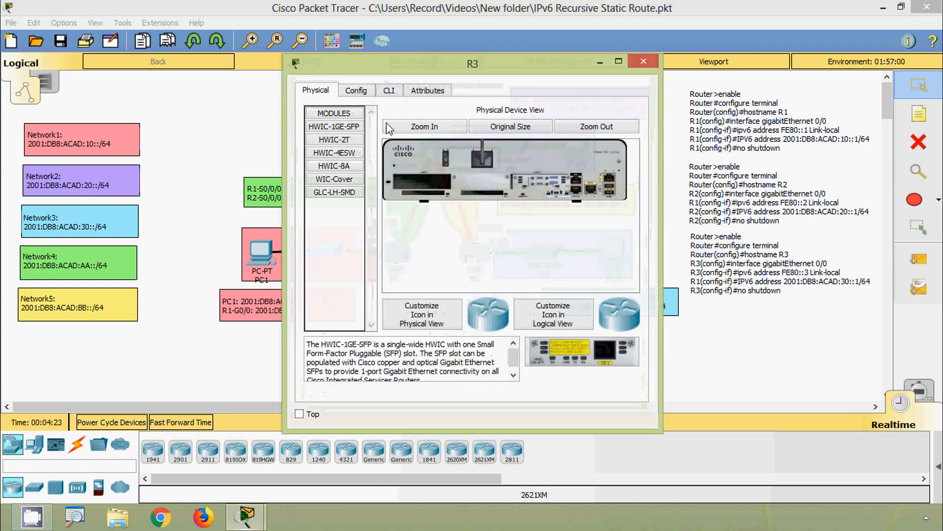
left_click(389, 90)
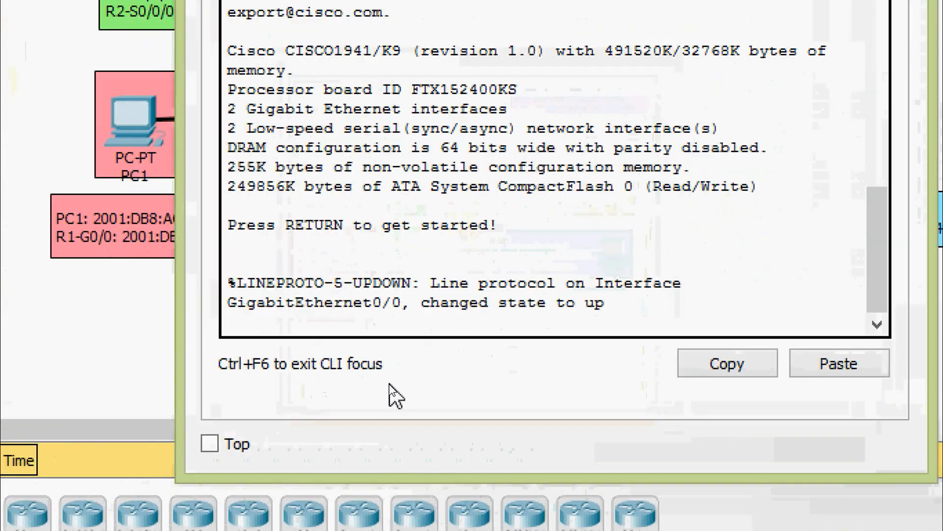
key("Return")
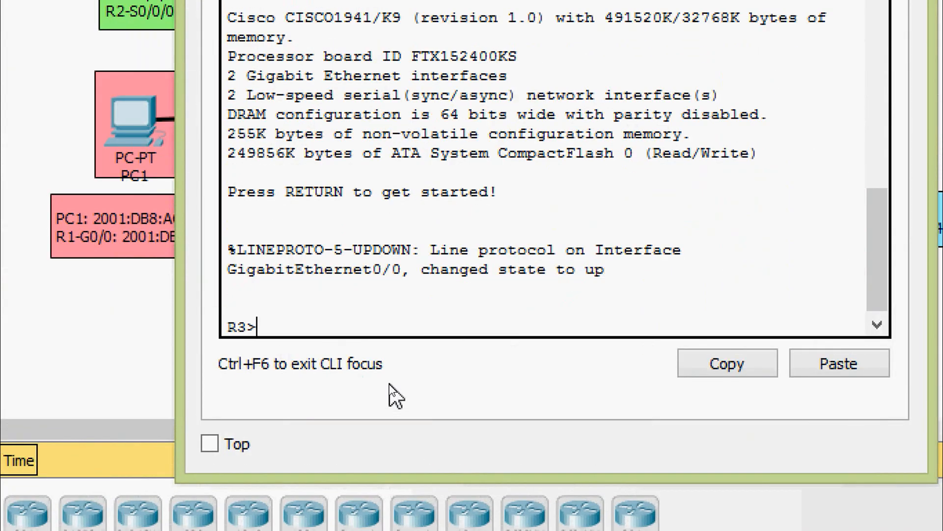
type("ena")
key("Tab")
key("Return")
Step: Enter global configuration mode on R3 and open interface serial 0/0/1 for configuration
type("conf")
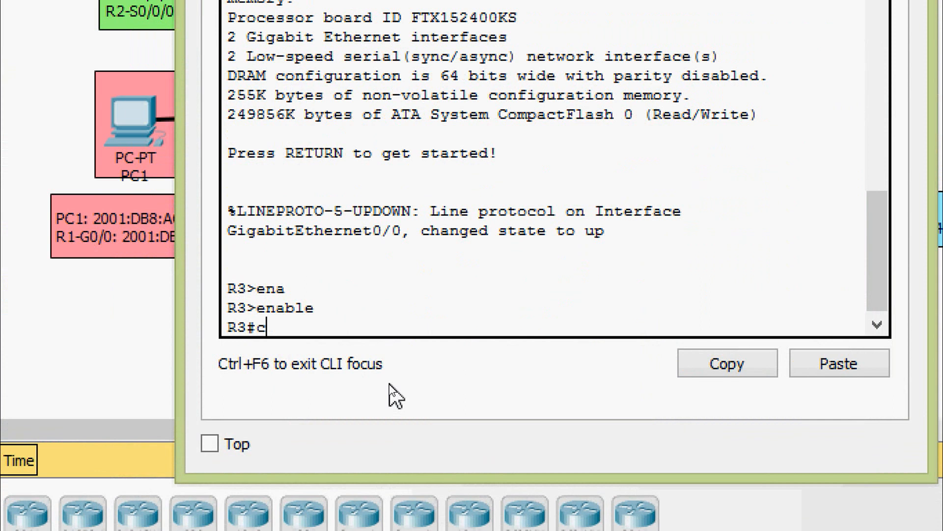
key("Tab")
type("terminal")
key("Return")
type("inter")
key("Tab")
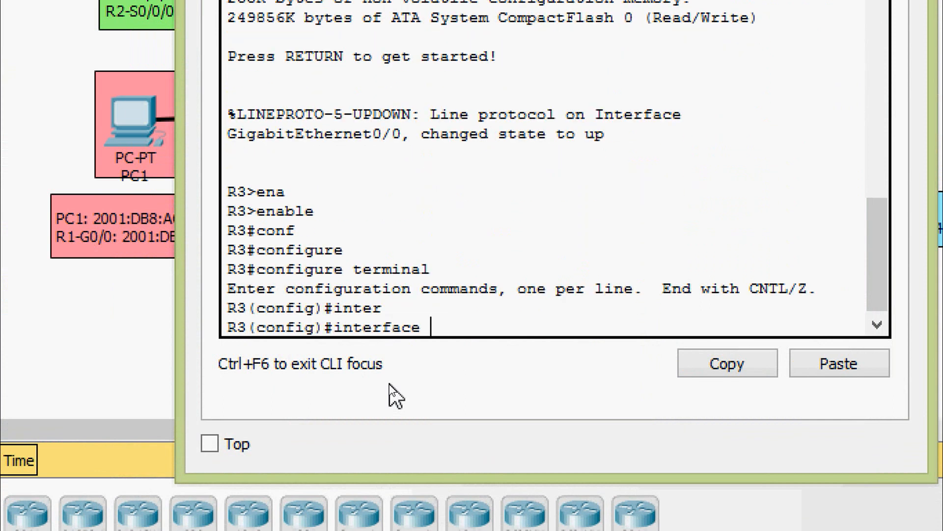
type("ser")
key("Tab")
type("0/0/1")
key("Return")
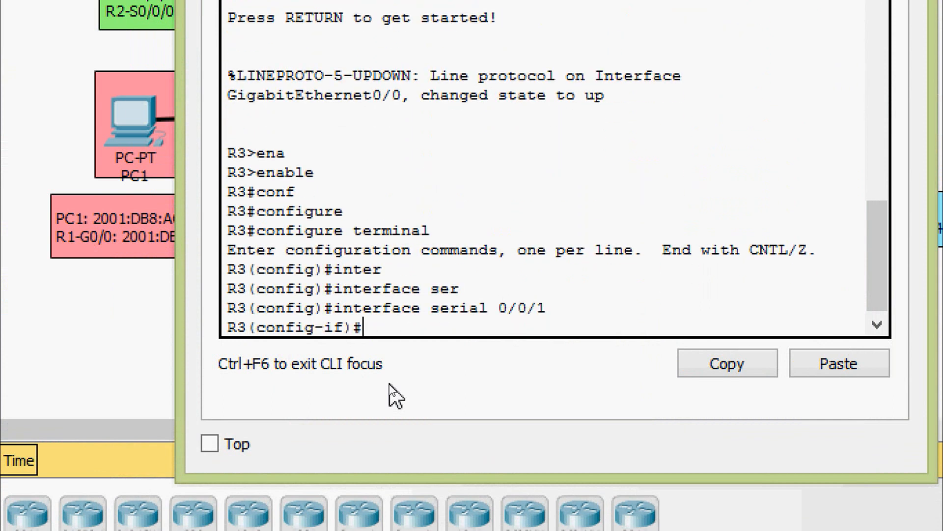
Step: Assign the link-local IPv6 address FE80::3 to R3's serial 0/0/1 interface
type("ipv")
key("Tab")
type("ad")
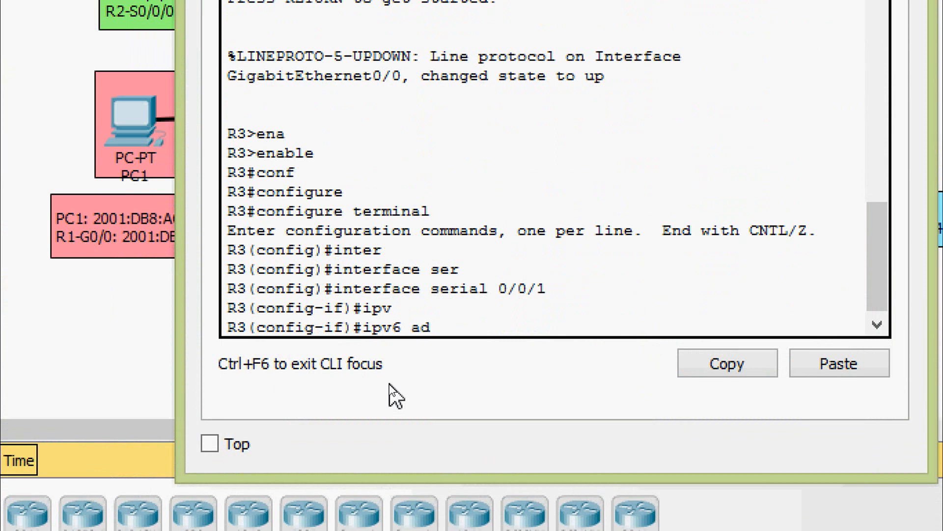
key("Tab")
type("FE")
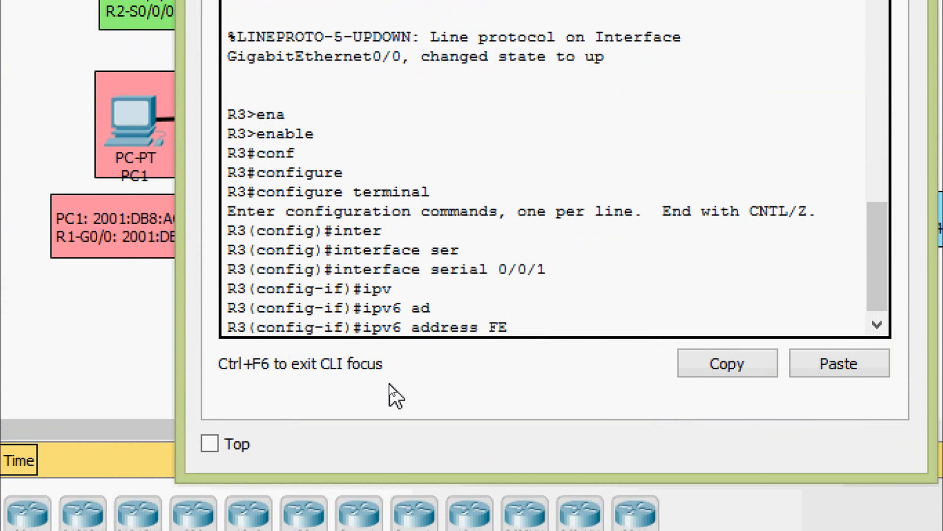
type("80::3 l")
key("Tab")
key("Return")
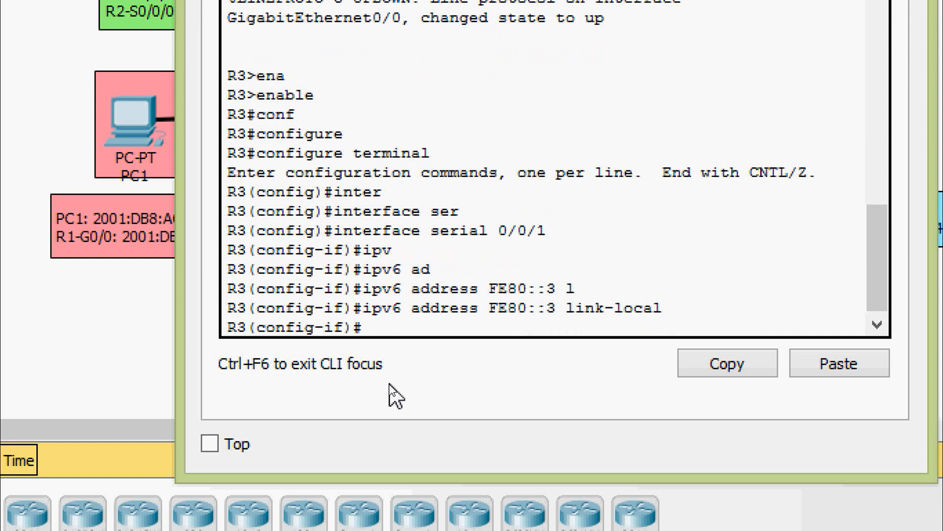
Step: Assign the global IPv6 address 2001:DB8:ACAD:BB::B/64 to R3's serial 0/0/1 interface
type("ipv")
key("Tab")
type("ad")
key("Tab")
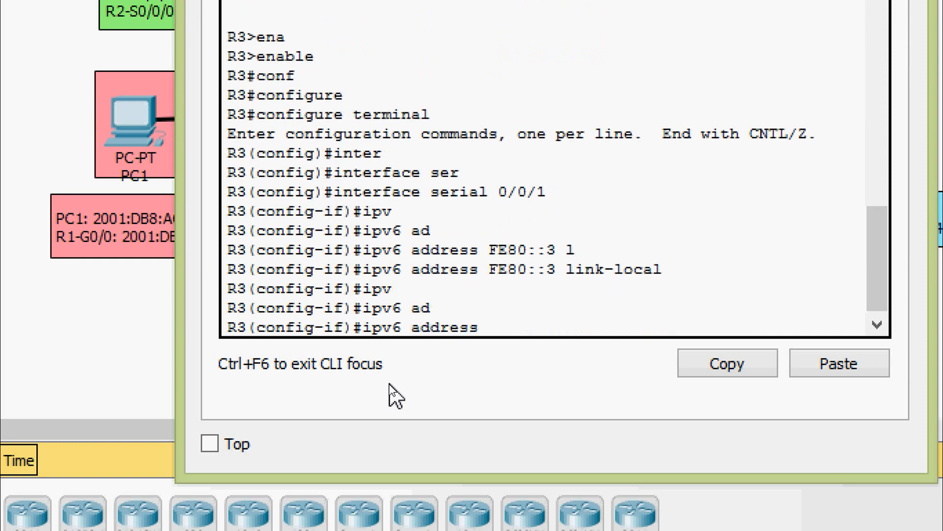
type("2001:D")
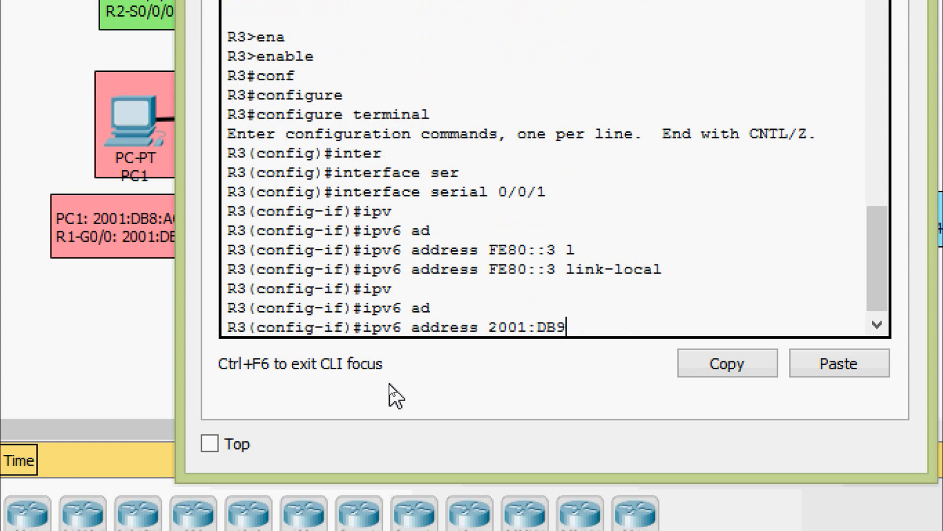
type("B8:ACAD:")
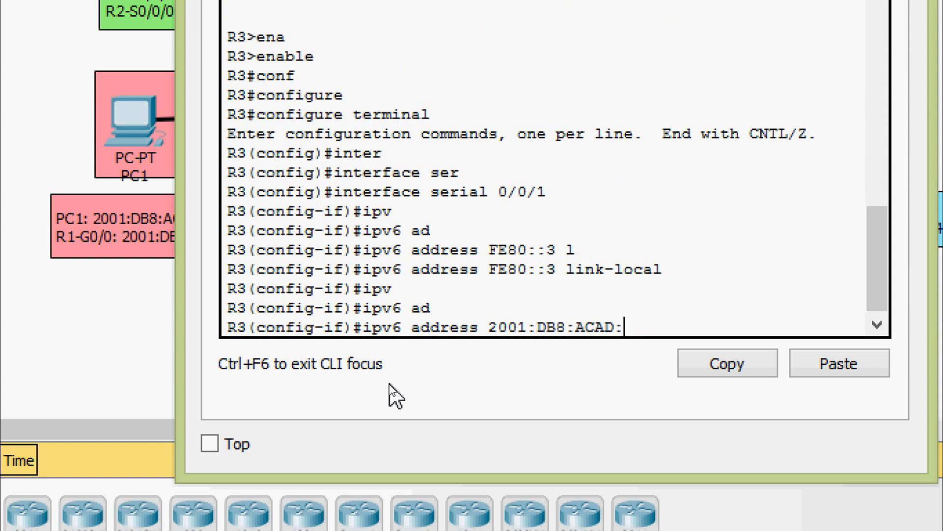
type("BB::B/64")
key("Return")
Step: Enable R3's serial 0/0/1 interface with no shutdown and return to privileged EXEC mode
type("NO SH")
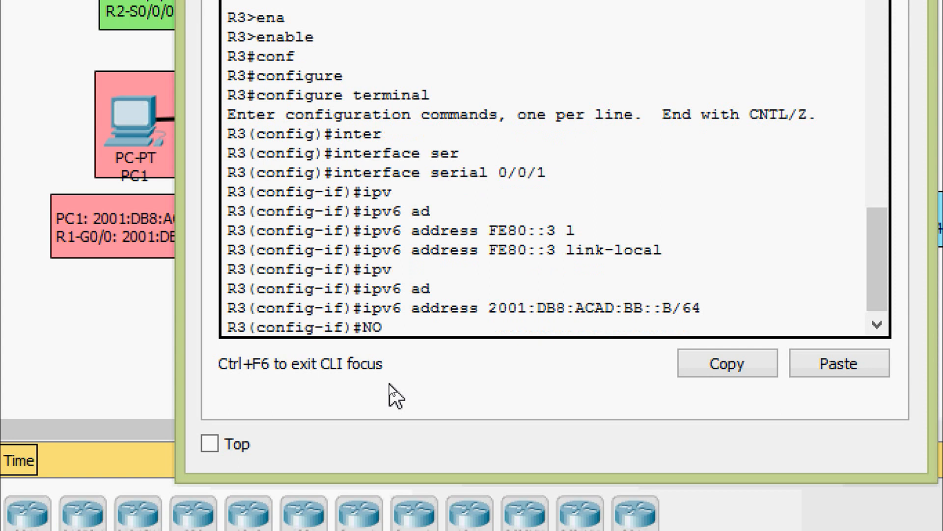
key("Tab")
key("Return")
key("Return")
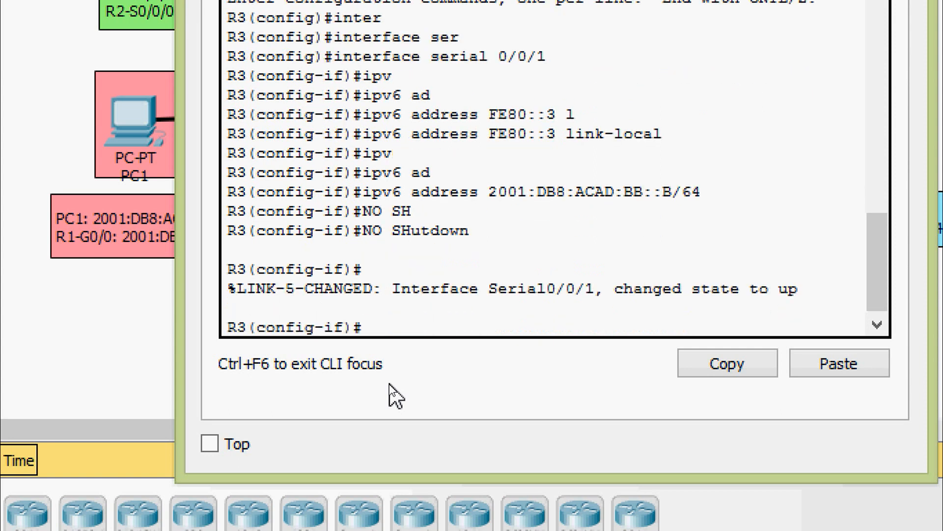
key("ctrl+z")
Step: Save R3's running configuration to startup-config, accepting the default destination filename
type("cop")
key("Tab")
type("r")
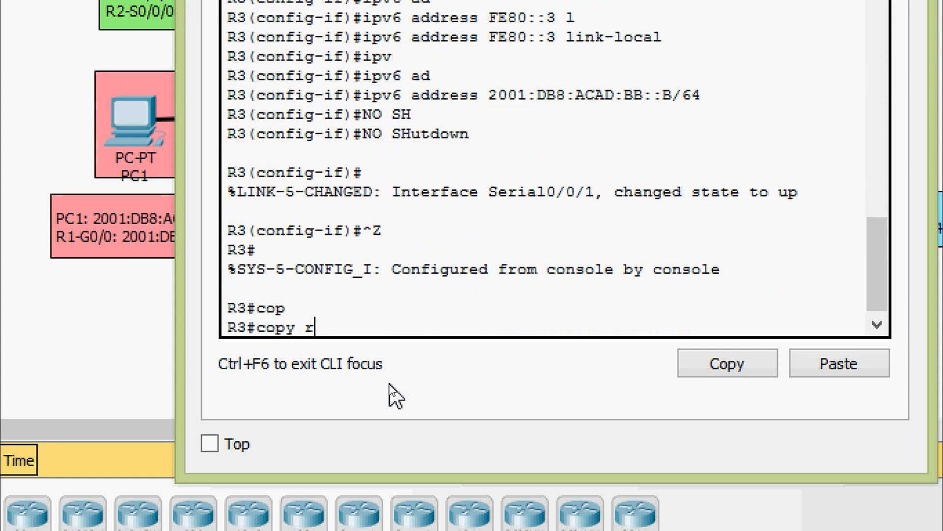
key("Tab")
type("st")
key("Tab")
key("Return")
key("Return")
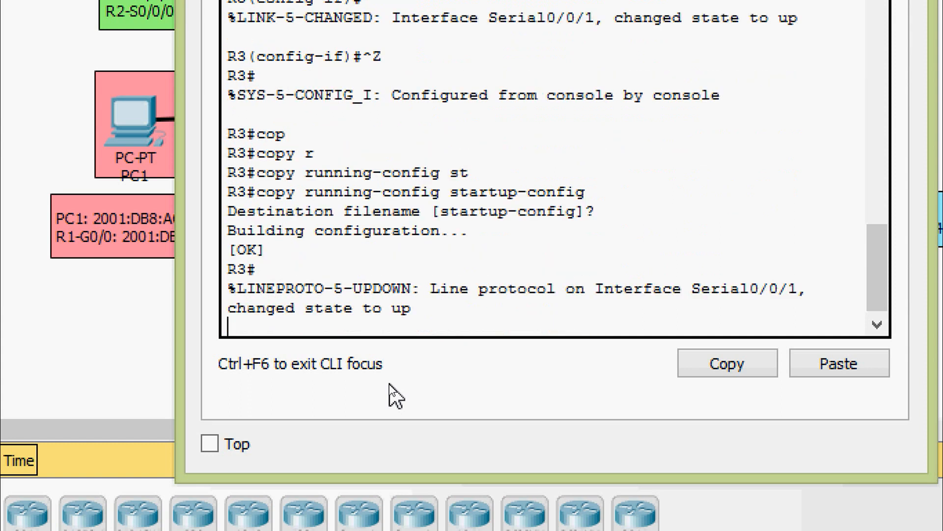
Step: Display R3's running configuration and page through to the serial interface sections
key("Return")
type("sh")
key("Tab")
type("ru")
key("Tab")
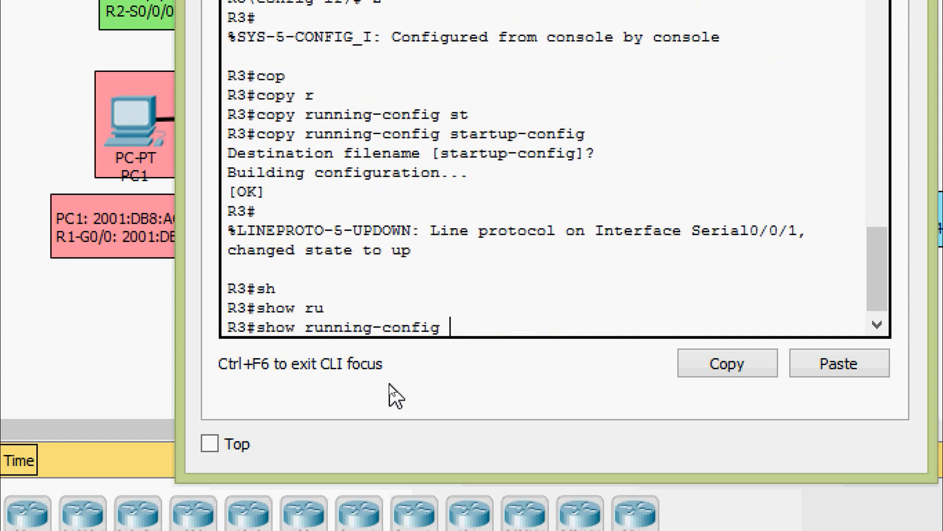
key("Return")
key("space")
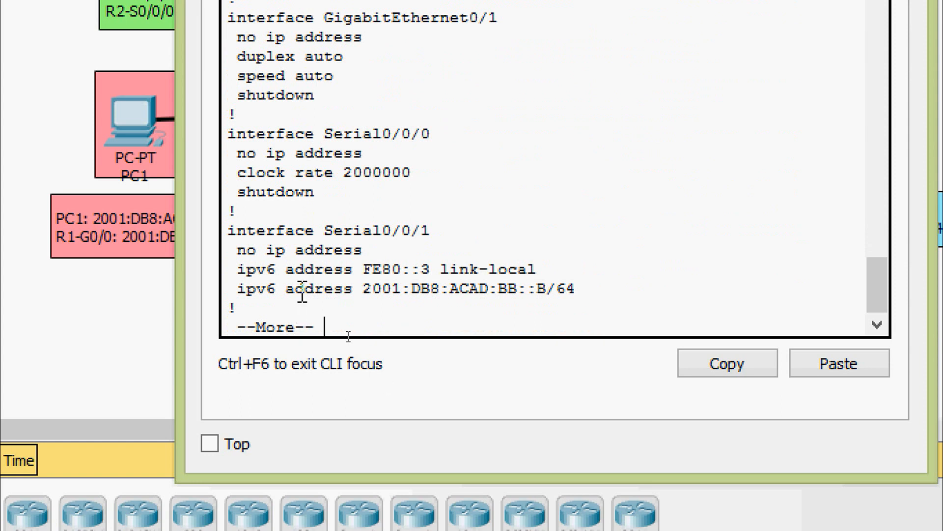
Step: Examine the Serial0/0/1 section of R3's running configuration for its link-local and global IPv6 addresses
left_click_drag(318, 230, 448, 231)
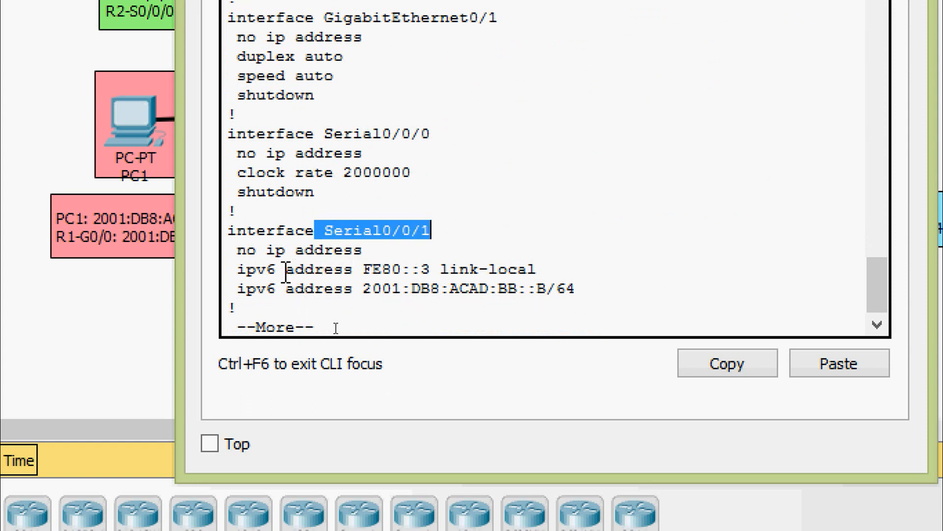
left_click_drag(236, 269, 528, 269)
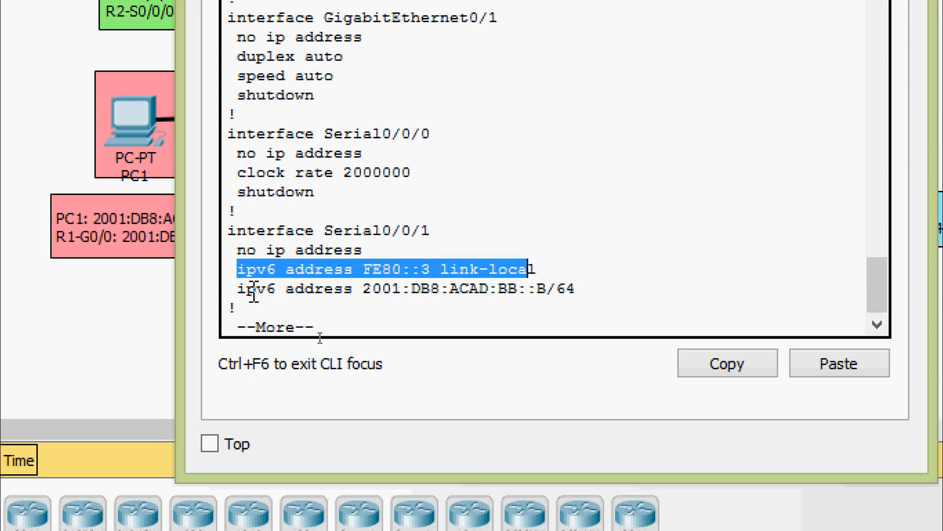
left_click_drag(237, 289, 579, 288)
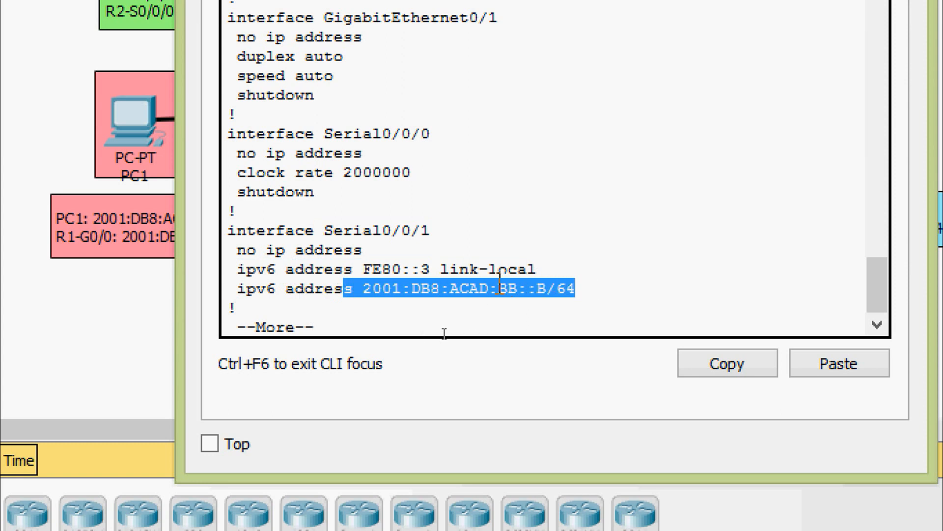
key("space")
scroll(404, 248, "up", 4)
scroll(403, 247, "up", 2)
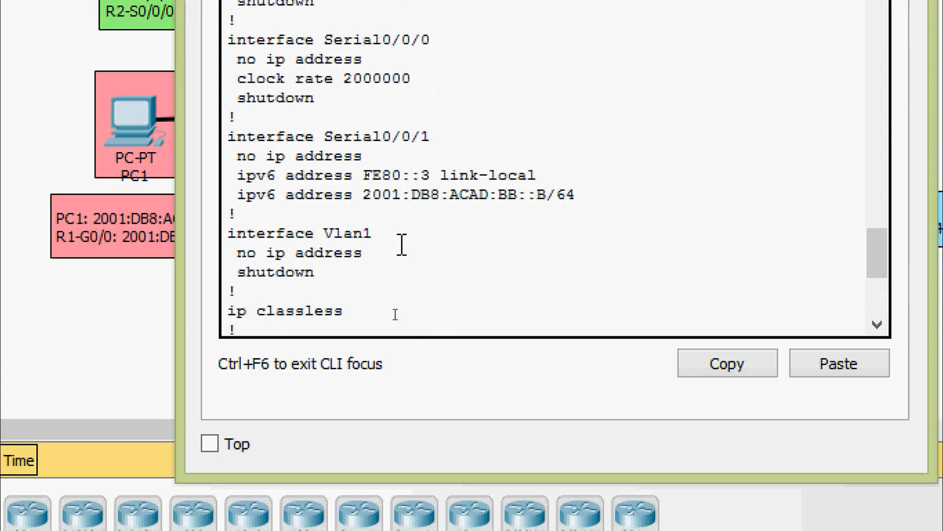
left_click_drag(237, 157, 388, 157)
left_click(388, 156)
Step: Display the brief IPv6 interface summary on R3 with show ipv6 interface brief
key("Return")
type("sh")
key("Tab")
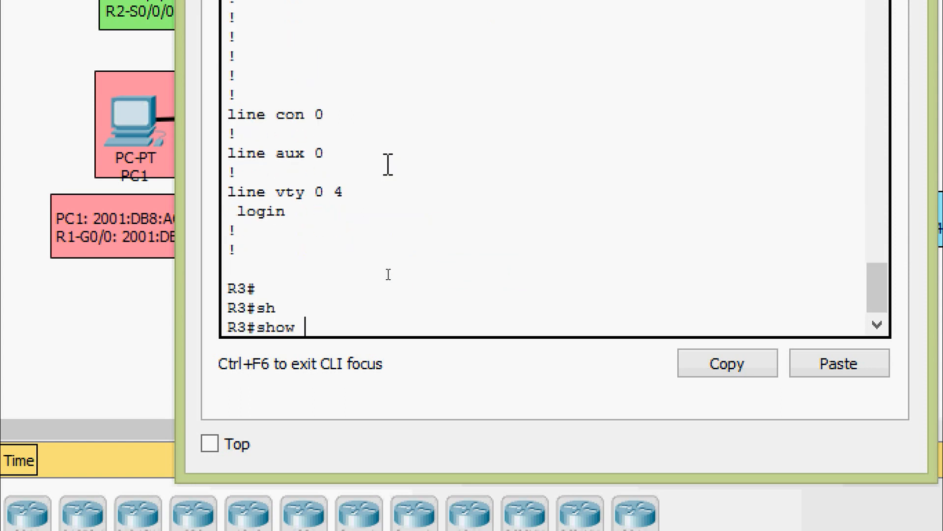
type("ipv")
key("Tab")
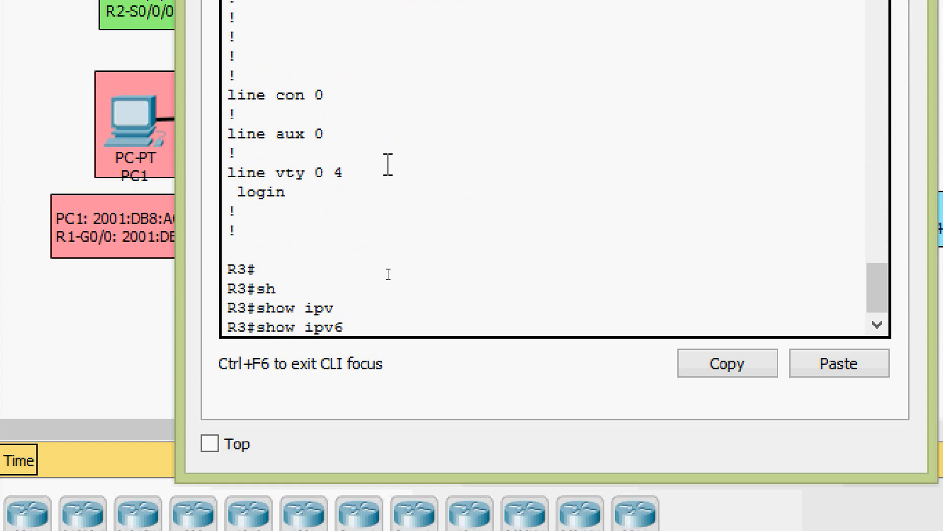
type("int")
key("Tab")
type("b")
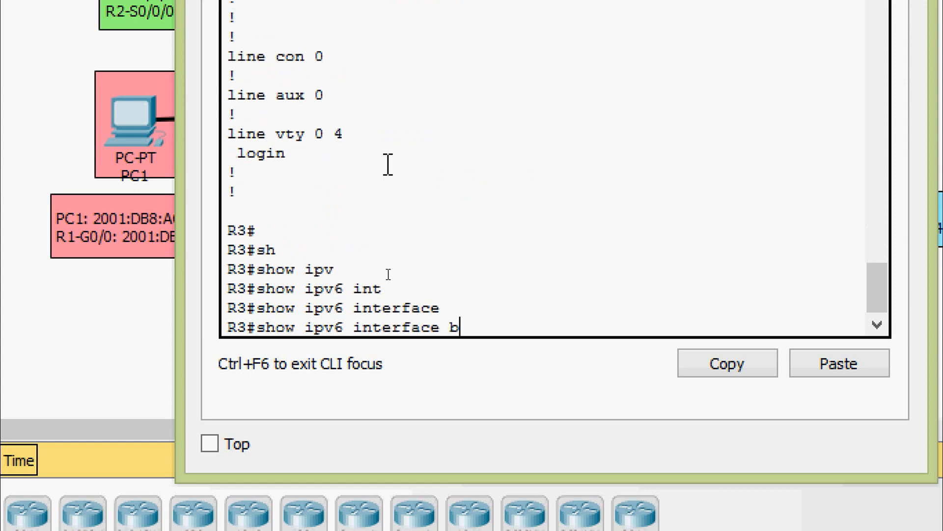
key("Tab")
key("Return")
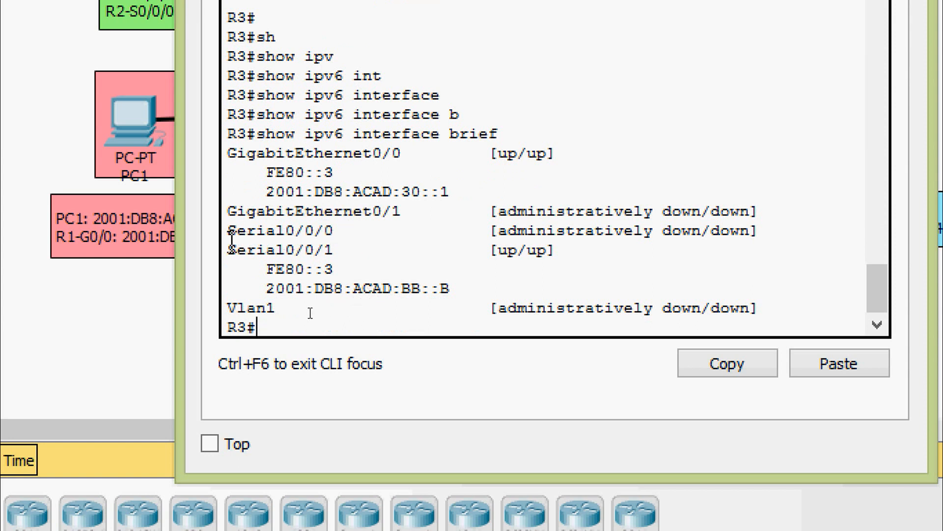
Step: Check Serial0/0/1's status and IPv6 addresses in R3's interface summary, and close the R3 window
left_click_drag(232, 240, 352, 250)
left_click_drag(469, 250, 570, 259)
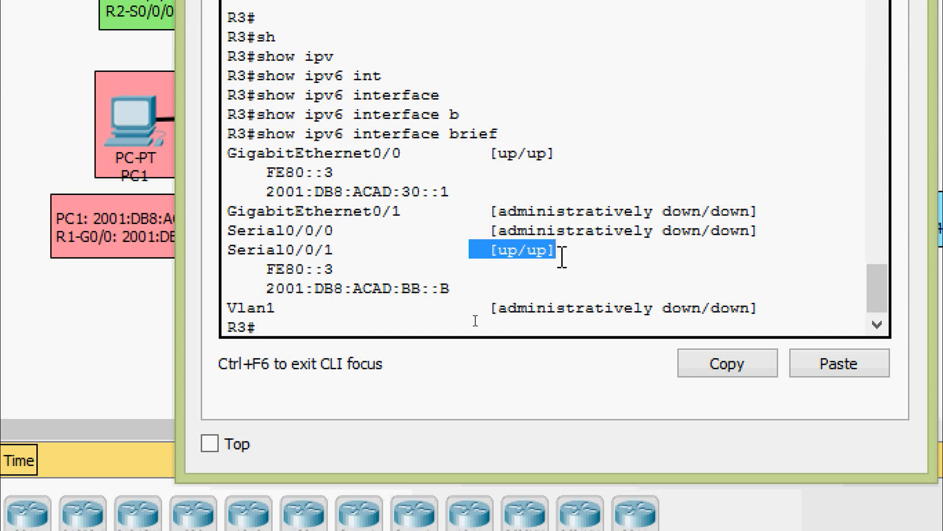
left_click_drag(266, 269, 480, 287)
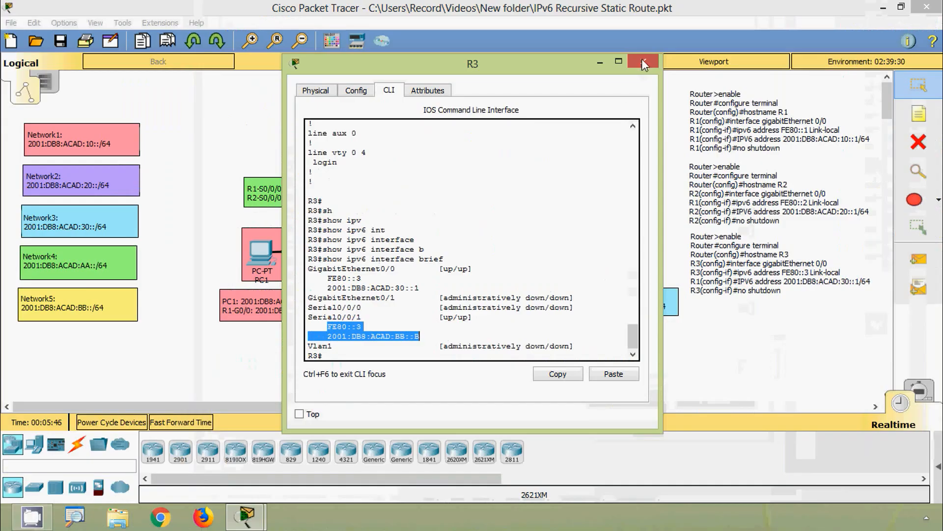
left_click(642, 58)
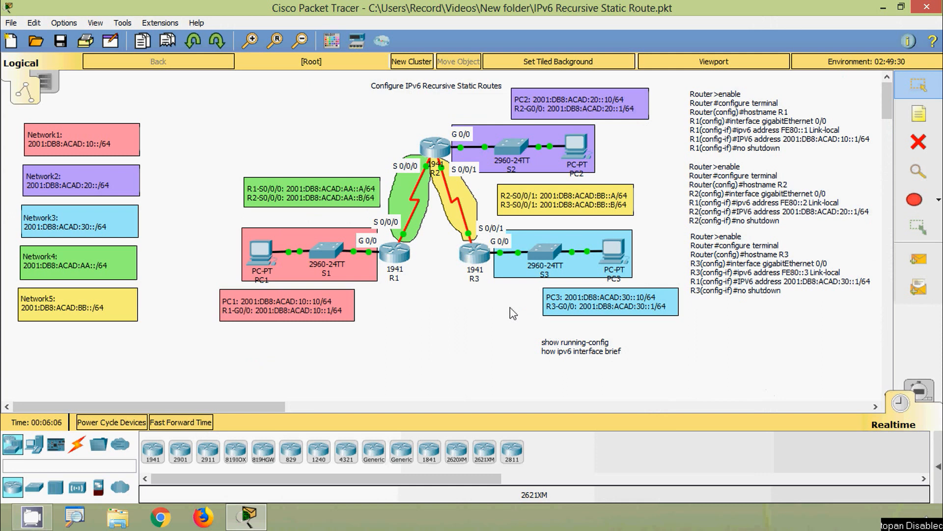
Step: Ping R2's serial 0/0/1 address 2001:DB8:ACAD:BB::A from R3's command line, and close the R3 window
left_click(476, 255)
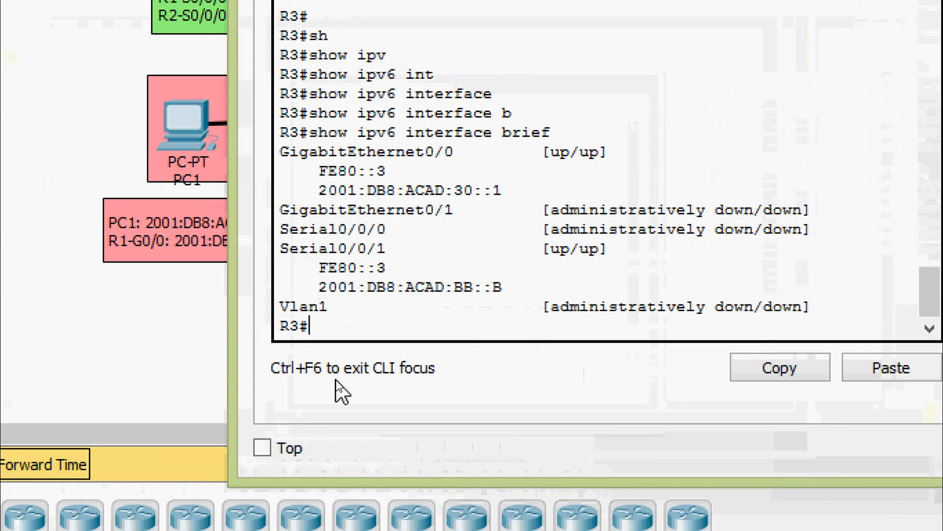
type("ping 2001:DB")
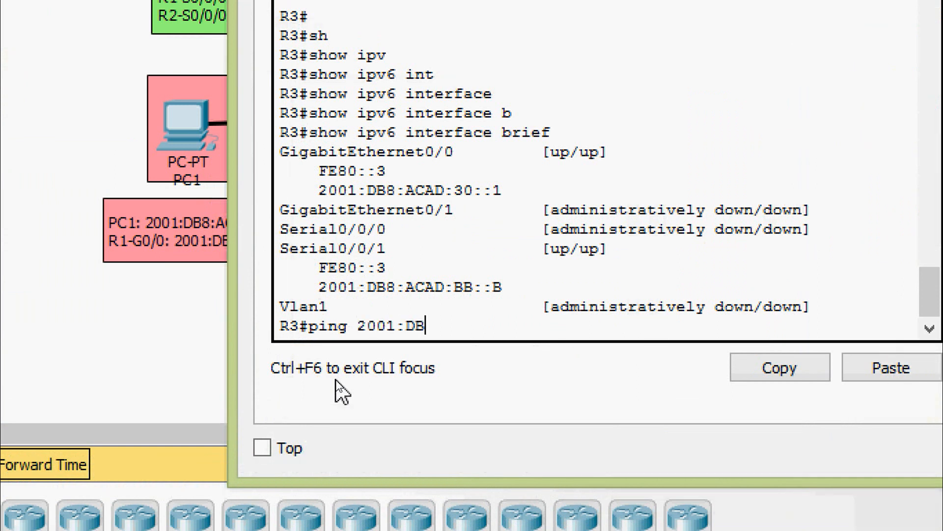
type("8:ACAD:")
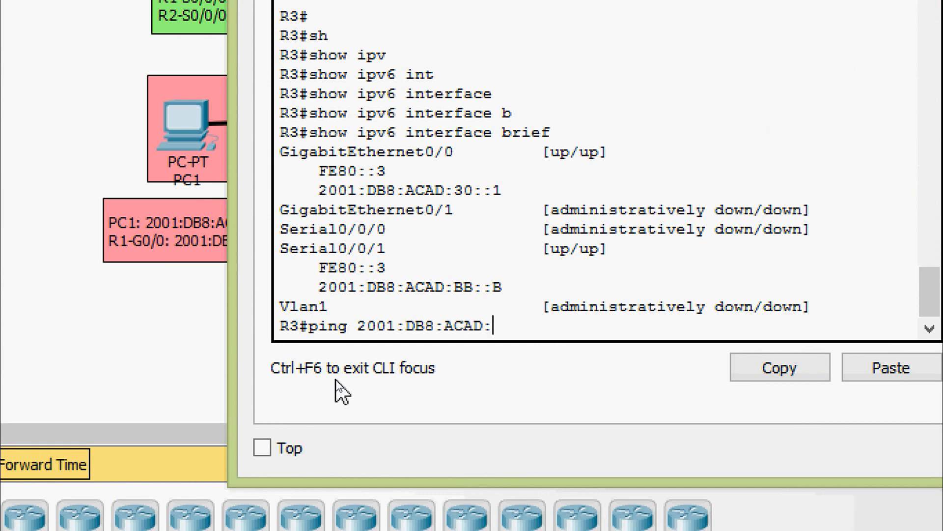
type("BB::A")
key("Return")
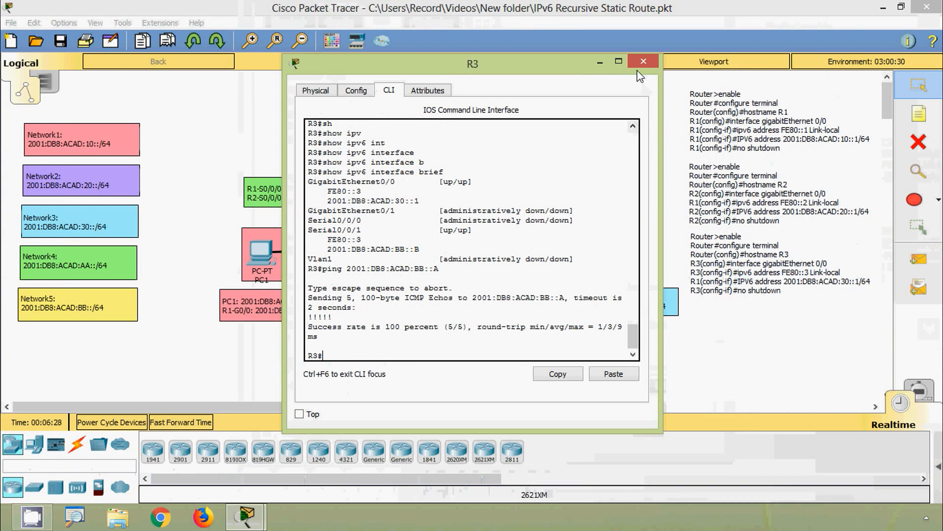
left_click(640, 66)
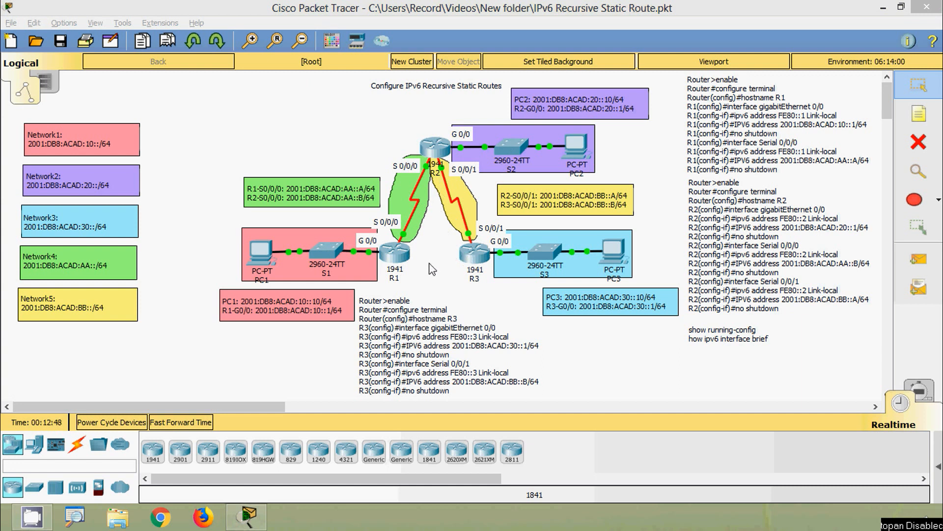
Step: Open R1's command line and enter privileged EXEC mode
left_click(394, 261)
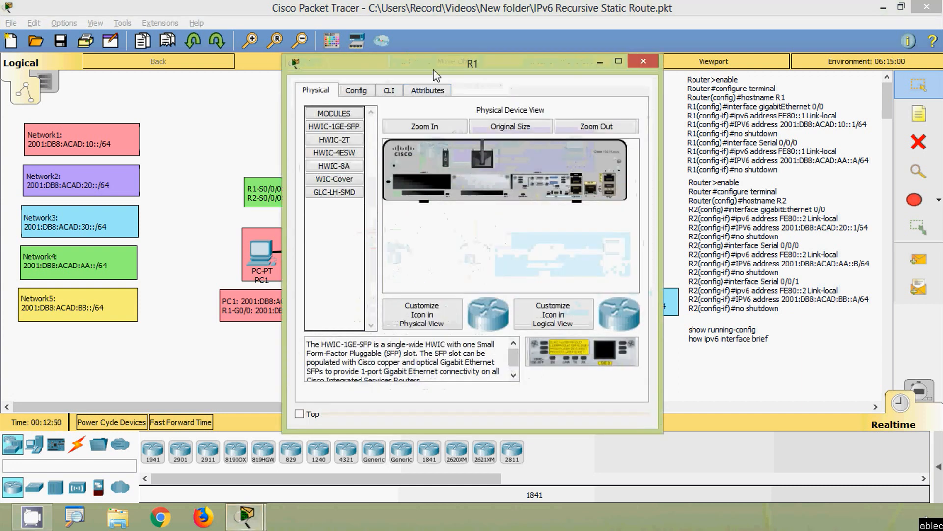
left_click_drag(433, 68, 458, 41)
left_click(418, 65)
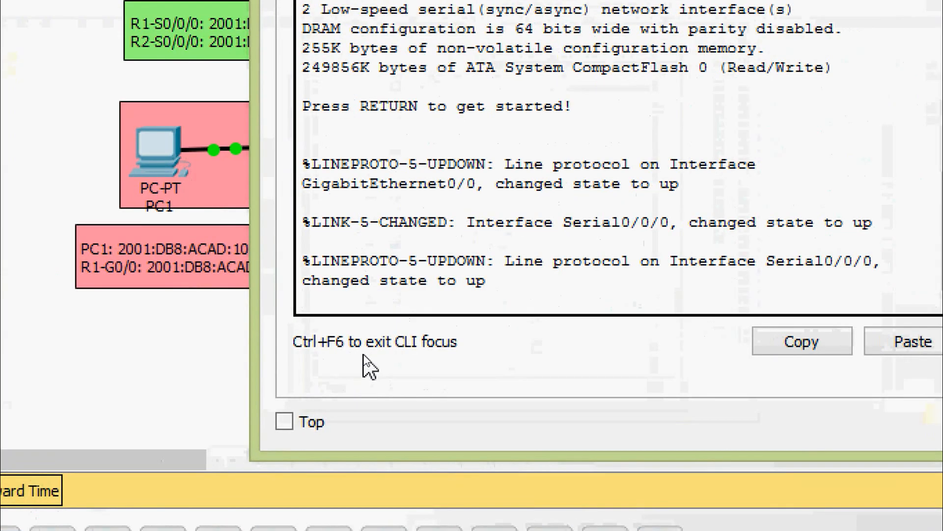
key("Return")
type("ena")
key("Tab")
key("Return")
Step: Display R1's IPv4 routing table with show ip route
type("sh")
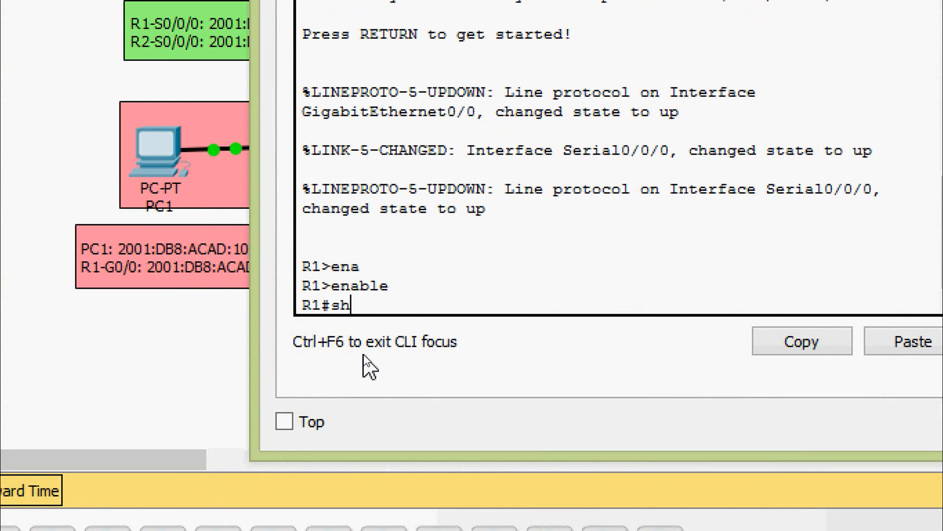
key("Tab")
type("ip rou")
key("Tab")
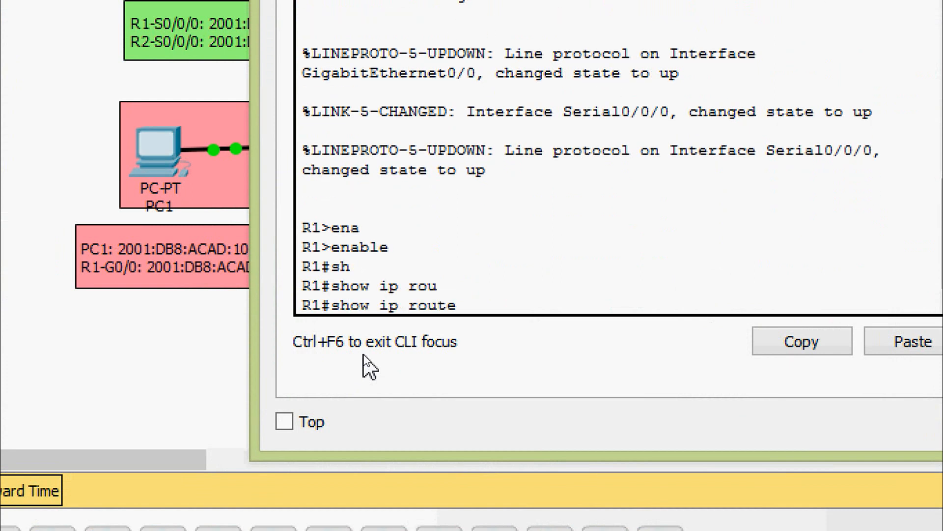
key("Return")
Step: List the options of show ipv6 route on R1 and display the full IPv6 routing table
type("sh")
key("Tab")
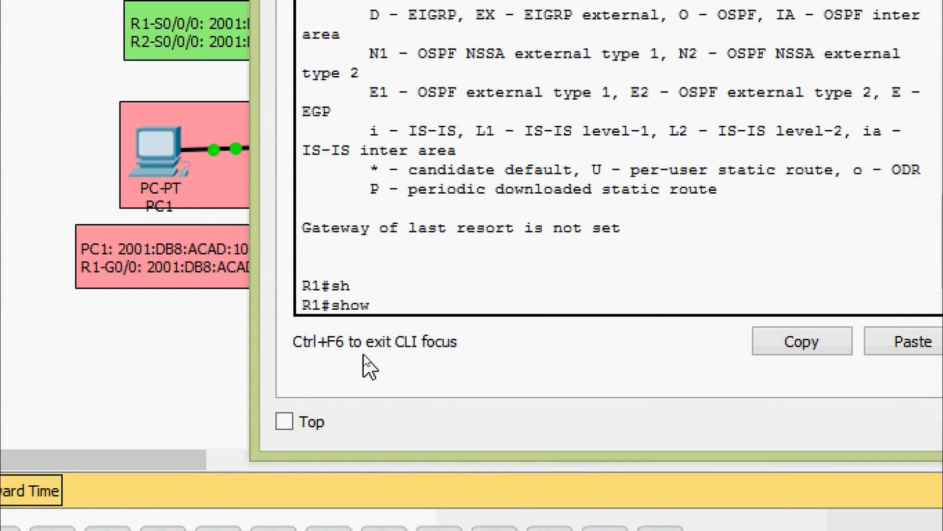
type("ipv")
key("Tab")
type("rou")
key("Tab")
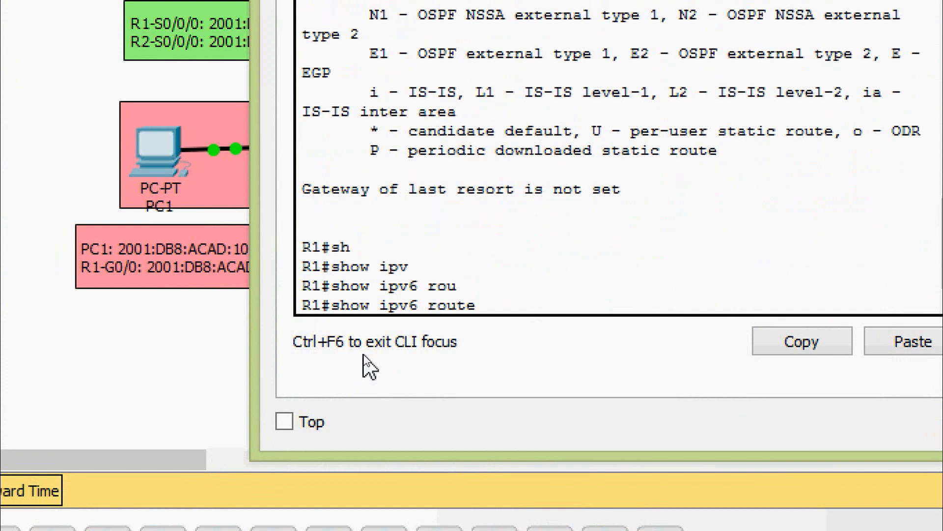
type("?")
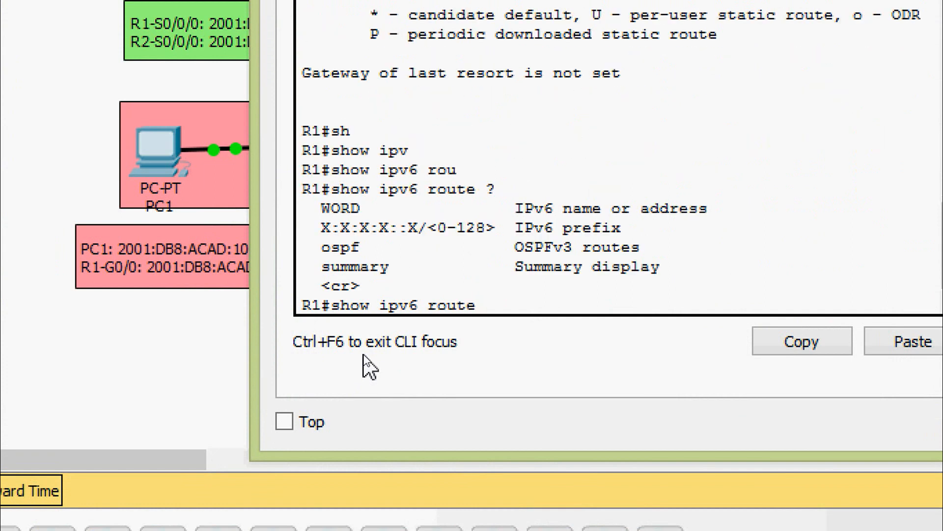
key("Return")
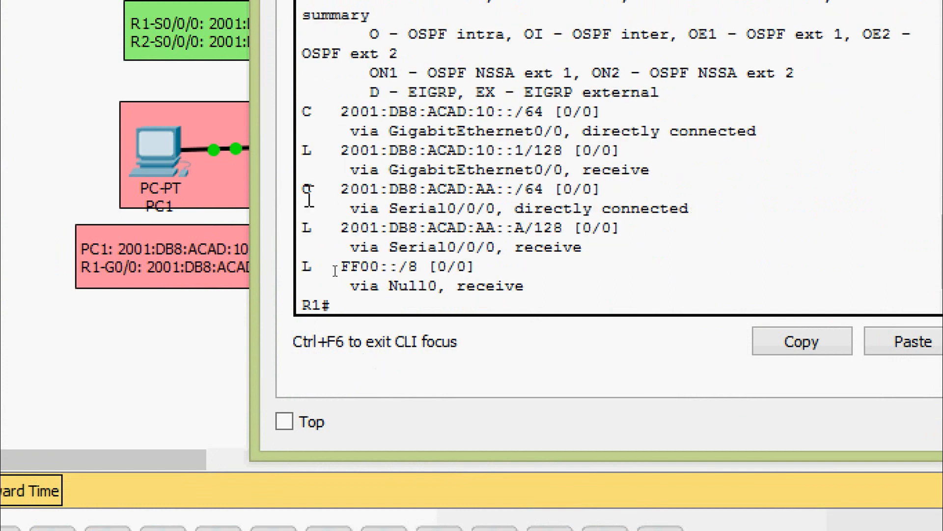
Step: Check the directly connected networks in R1's IPv6 routing table, and close the R1 window
left_click_drag(308, 112, 649, 111)
left_click_drag(303, 190, 755, 225)
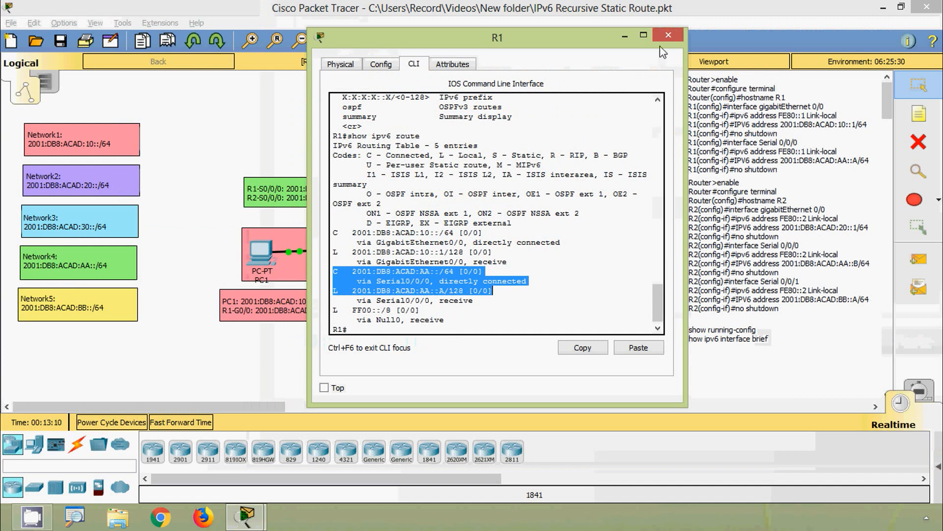
left_click(669, 35)
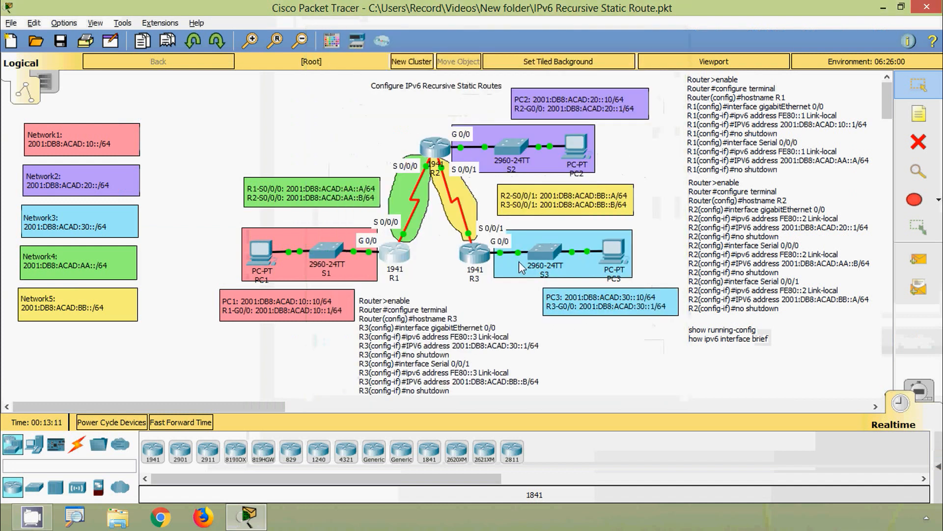
Step: Open R2's command line and display its IPv6 routing table with show ipv6 route
left_click(437, 153)
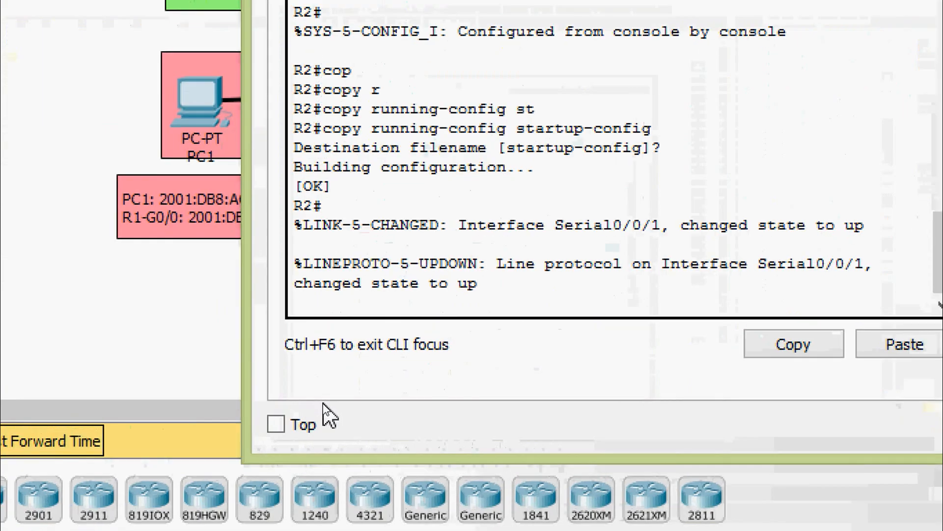
key("Return")
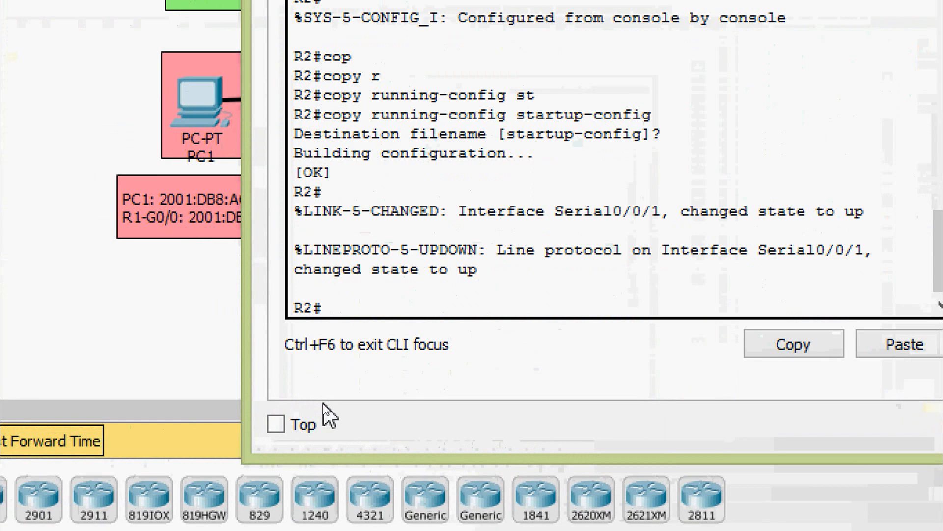
type("sh")
key("Tab")
type("ipv")
key("Tab")
type("ro")
key("Return")
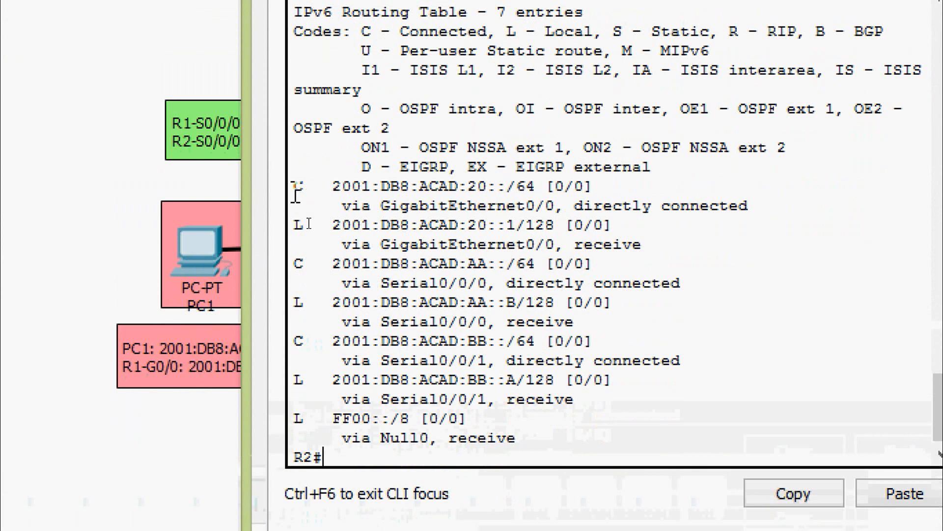
Step: Check the connected routes via GigabitEthernet0/0, Serial0/0/0 and Serial0/0/1 in R2's IPv6 routing table, and close the R2 window
left_click_drag(294, 186, 771, 210)
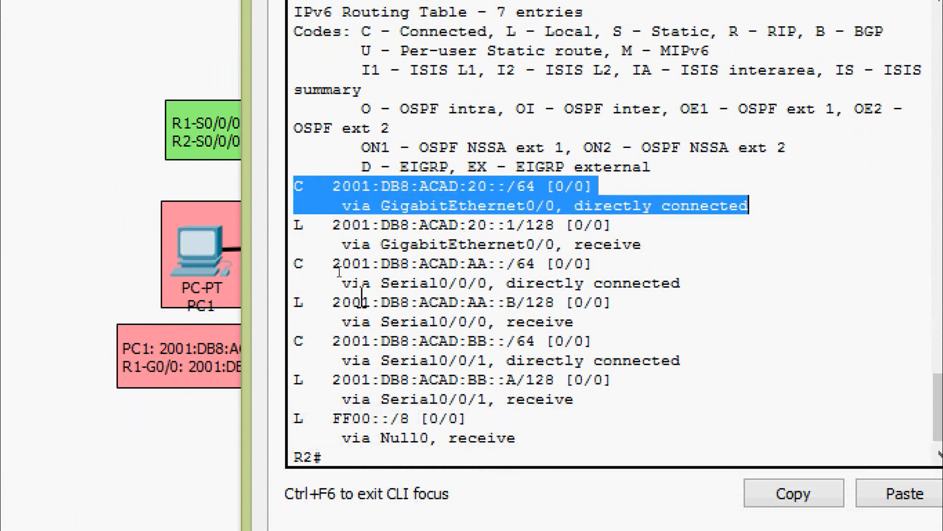
left_click_drag(295, 263, 720, 294)
left_click(720, 295)
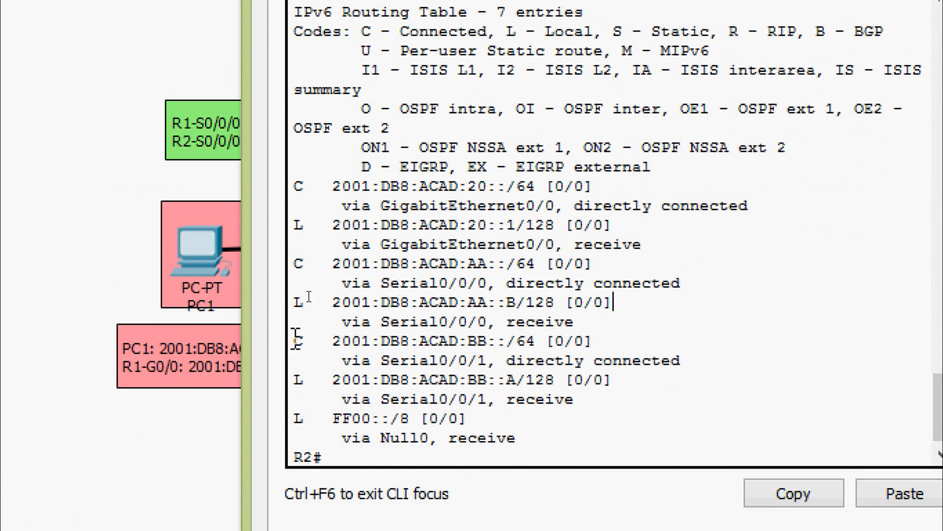
left_click_drag(295, 340, 682, 358)
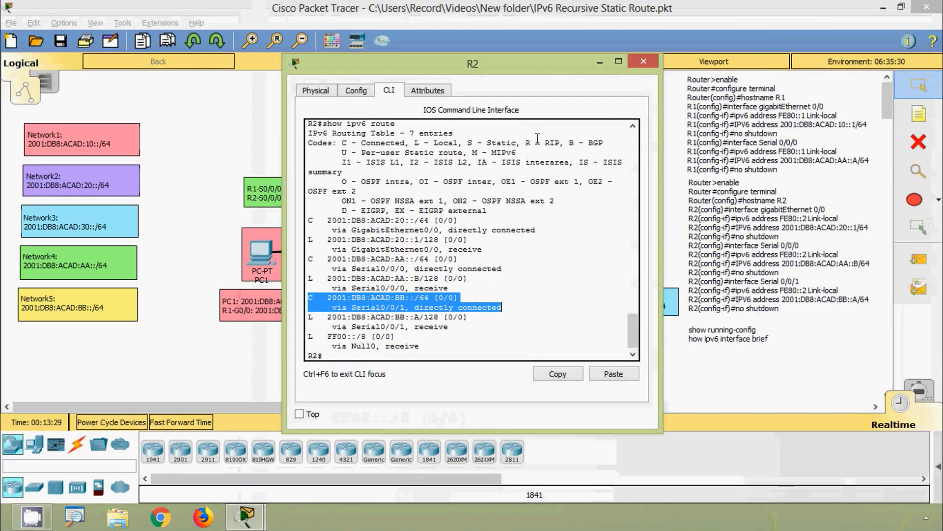
left_click(644, 61)
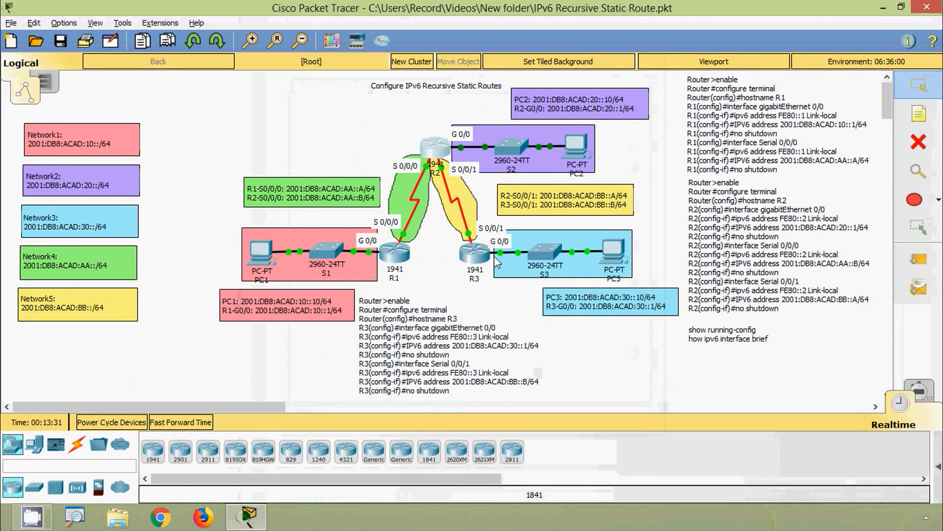
Step: Open R3's command line and display its IPv6 routing table with show ipv6 route
left_click(476, 254)
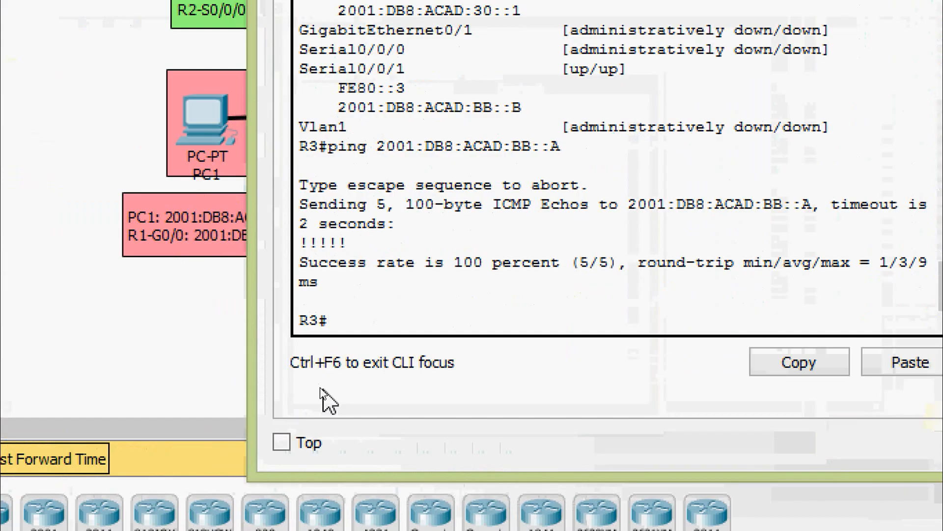
type("sh")
key("Tab")
type("ipv")
key("Tab")
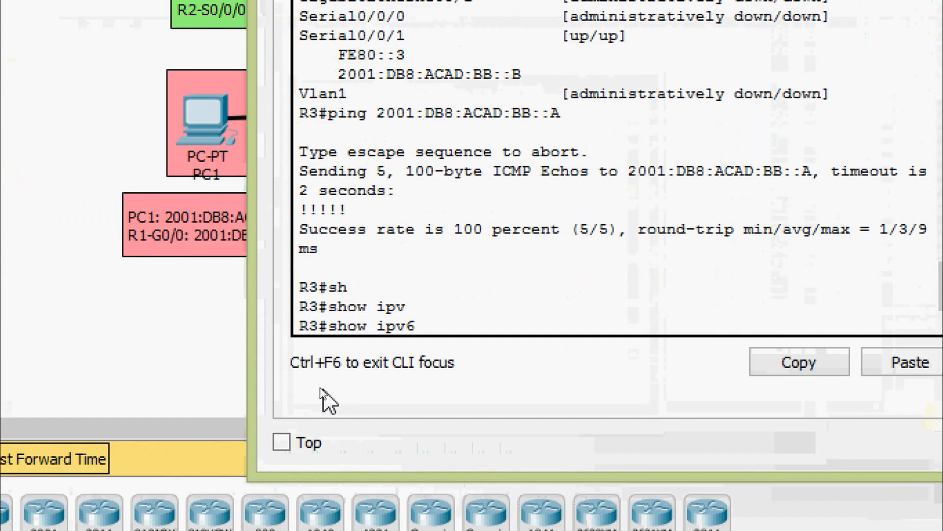
type("route")
key("Return")
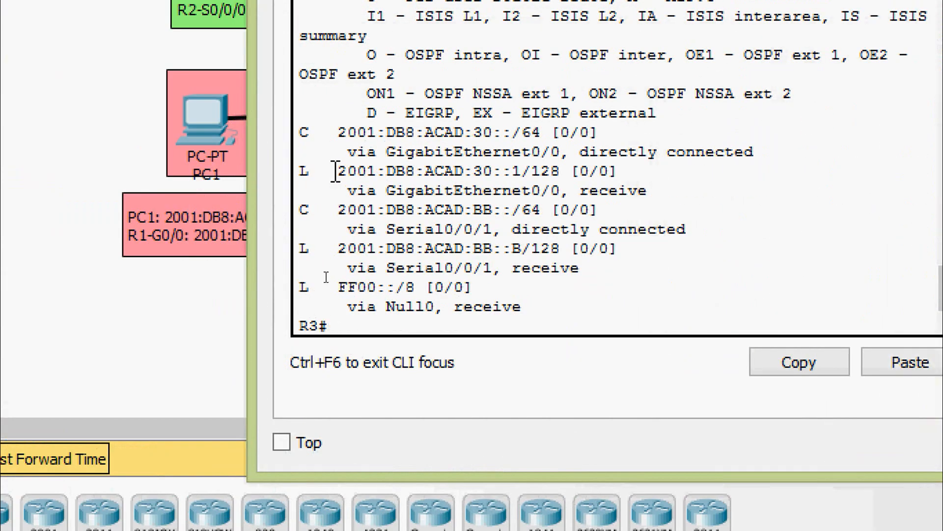
Step: Check the connected routes via GigabitEthernet0/0 and Serial0/0/1 in R3's IPv6 routing table, and close the R3 window
left_click_drag(304, 136, 773, 152)
left_click_drag(301, 209, 728, 240)
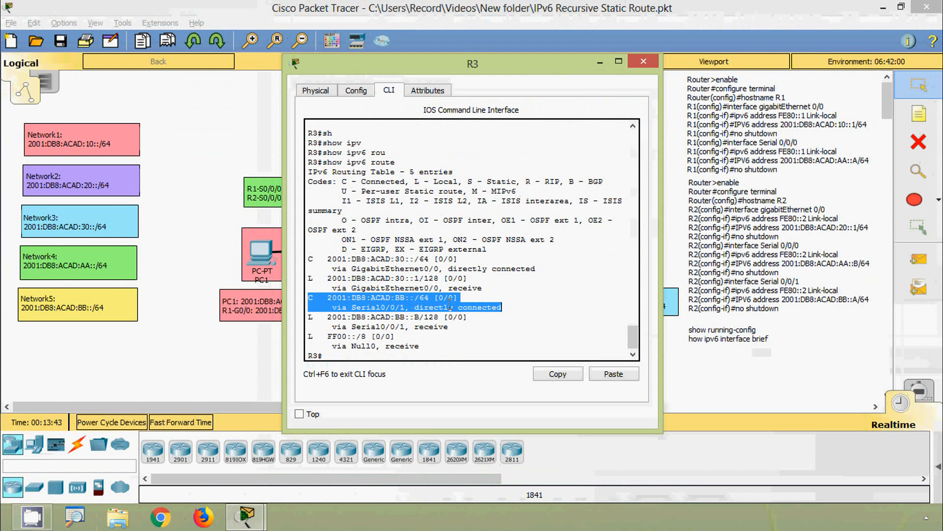
left_click(580, 230)
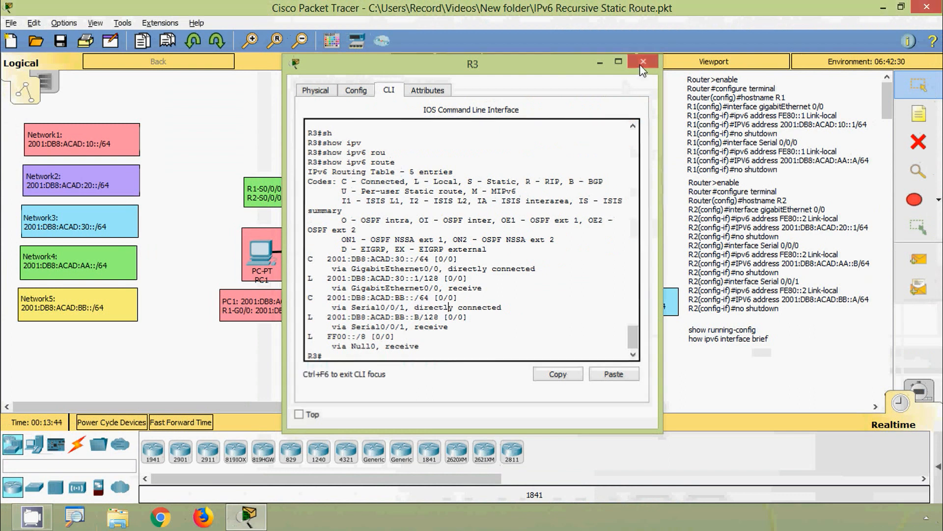
left_click(642, 62)
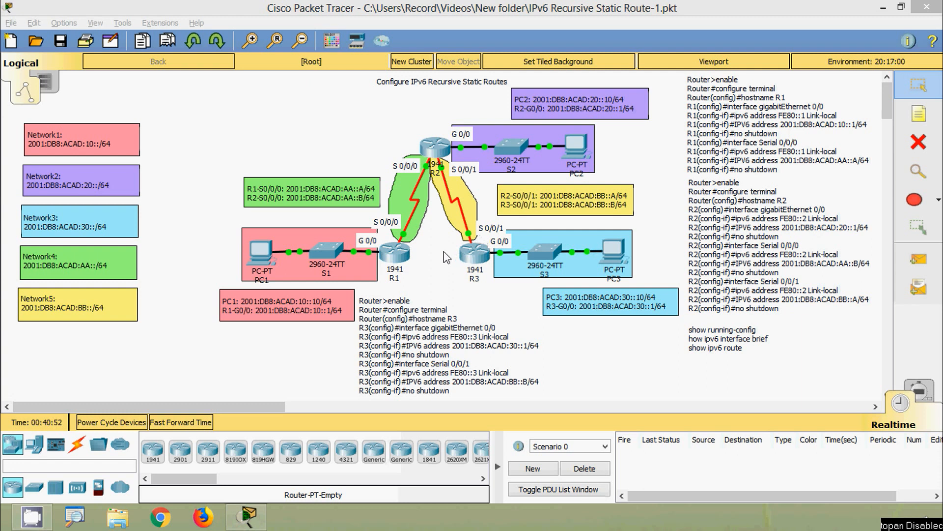
Step: Open R1's command line, enter privileged mode with enable and enter global configuration mode with configure terminal
left_click(400, 261)
left_click_drag(455, 61, 490, 24)
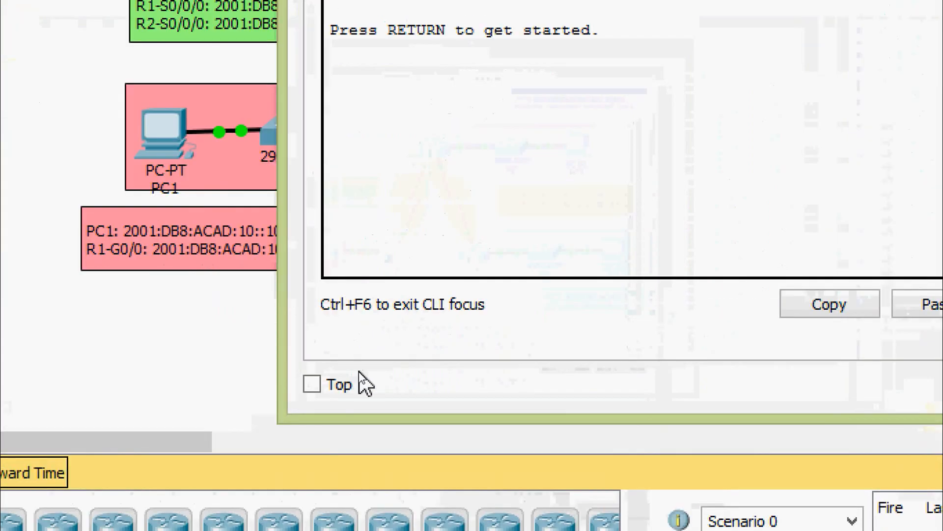
key("Return")
type("ena")
key("Tab")
key("Return")
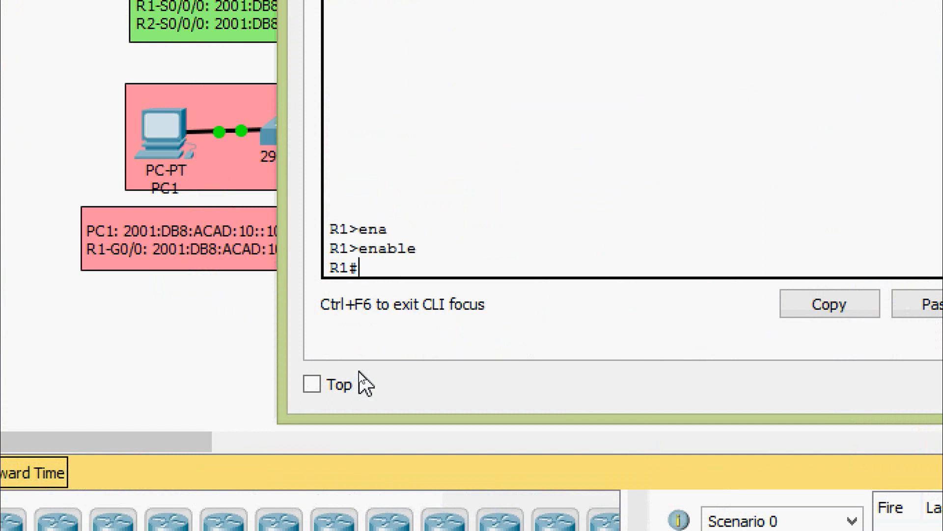
type("conf")
key("Tab")
type("t")
key("Tab")
key("Return")
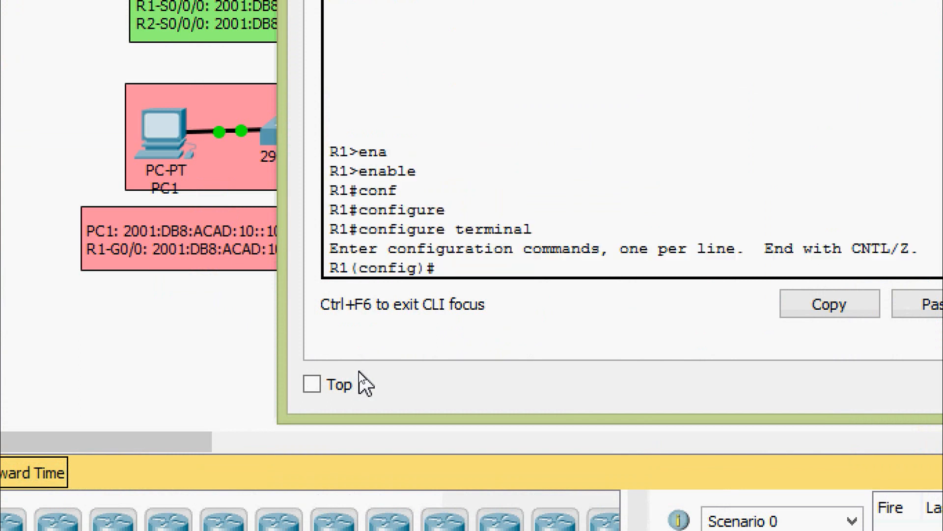
Step: Enable IPv6 routing on R1 with ipv6 unicast-routing, and close the R1 window
type("ipv")
key("Tab")
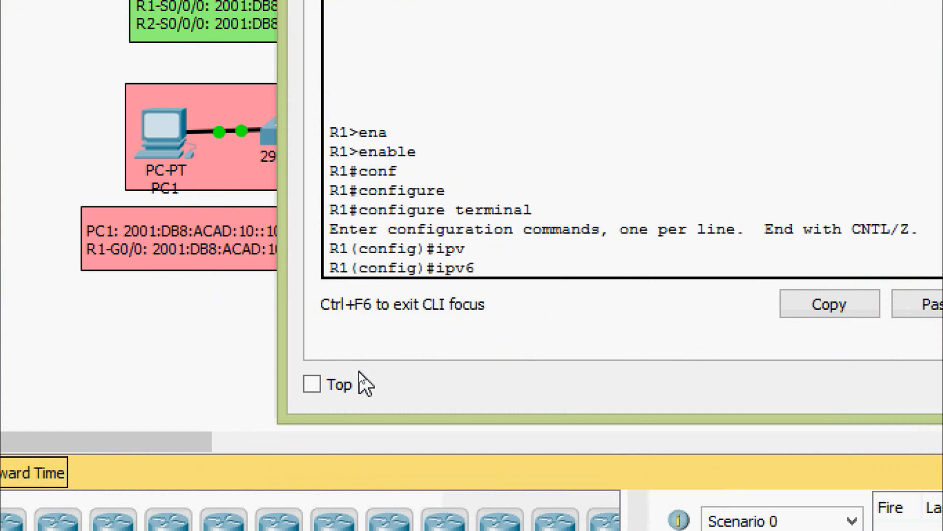
type("uni")
key("Tab")
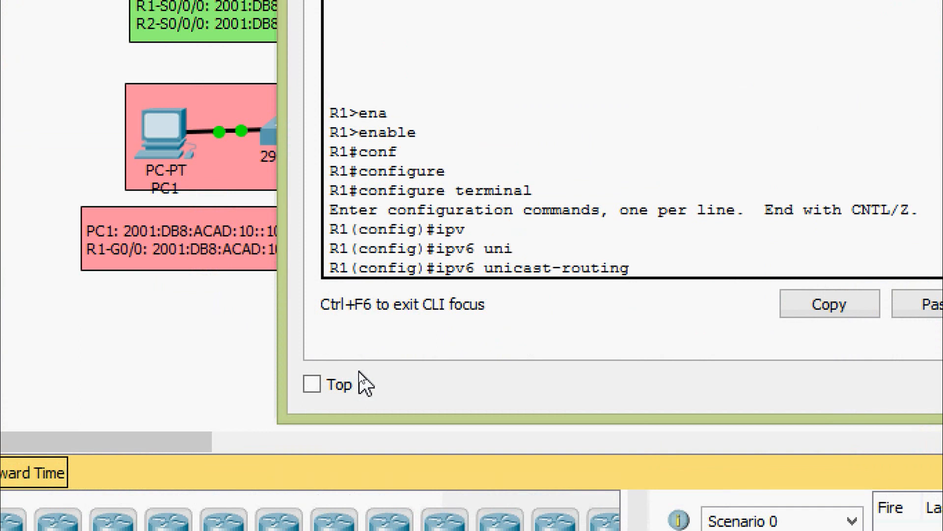
key("Return")
key("Return")
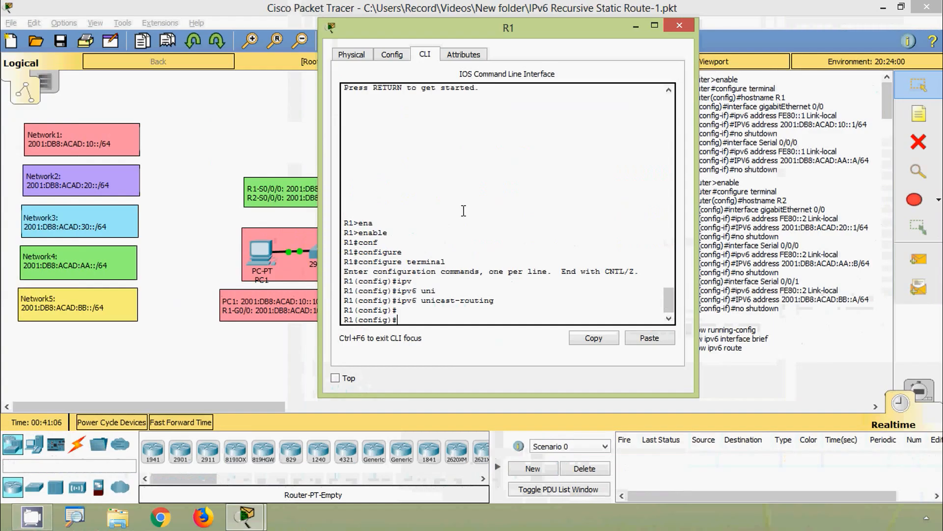
left_click(678, 26)
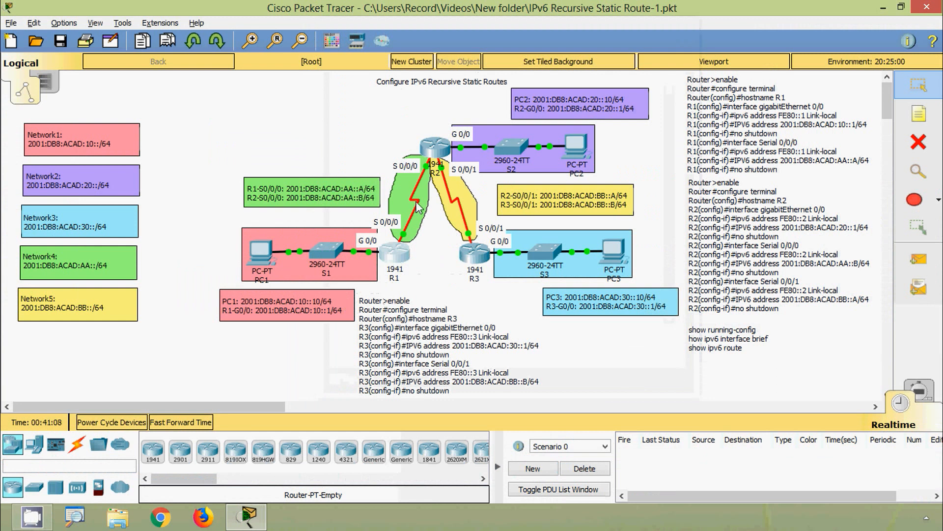
Step: Open R2's command line, enter privileged mode with enable and enter global configuration mode with configure terminal
left_click(436, 149)
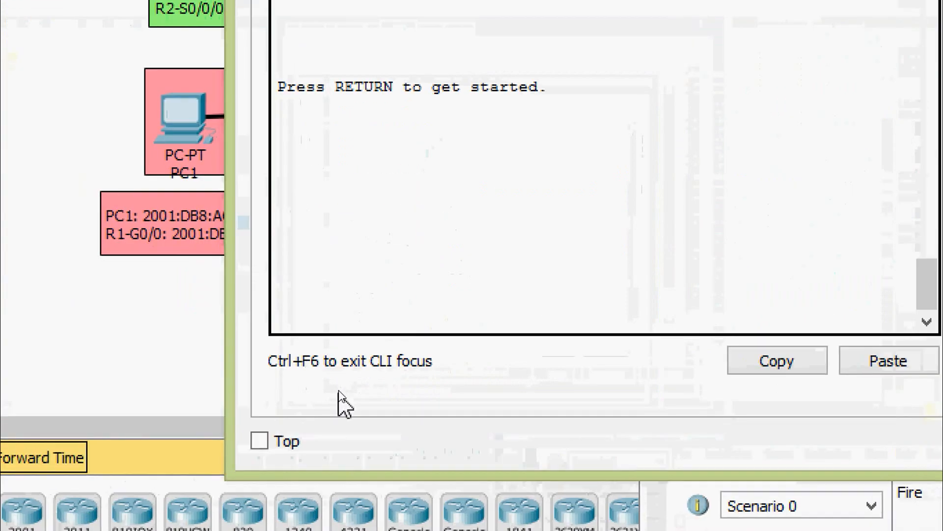
key("Return")
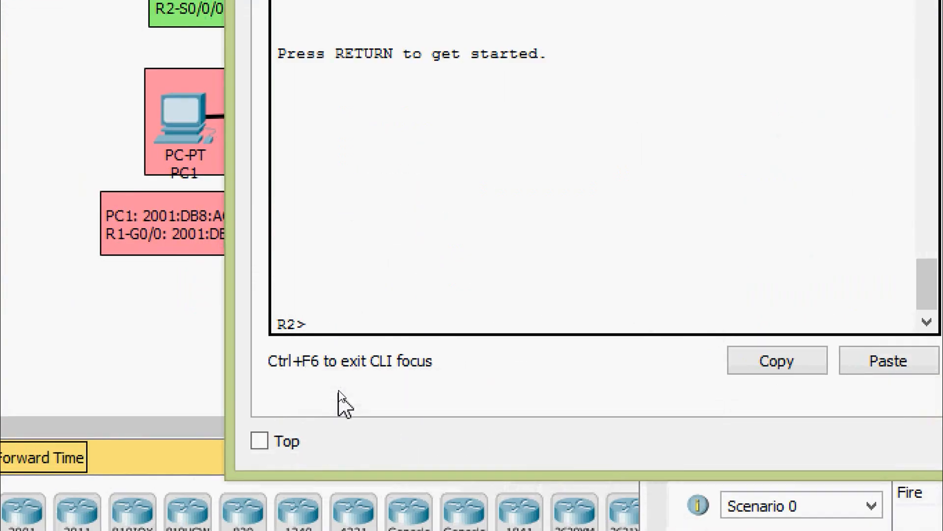
type("ena")
key("Tab")
key("Return")
type("conf")
key("Tab")
type("t")
key("Tab")
key("Return")
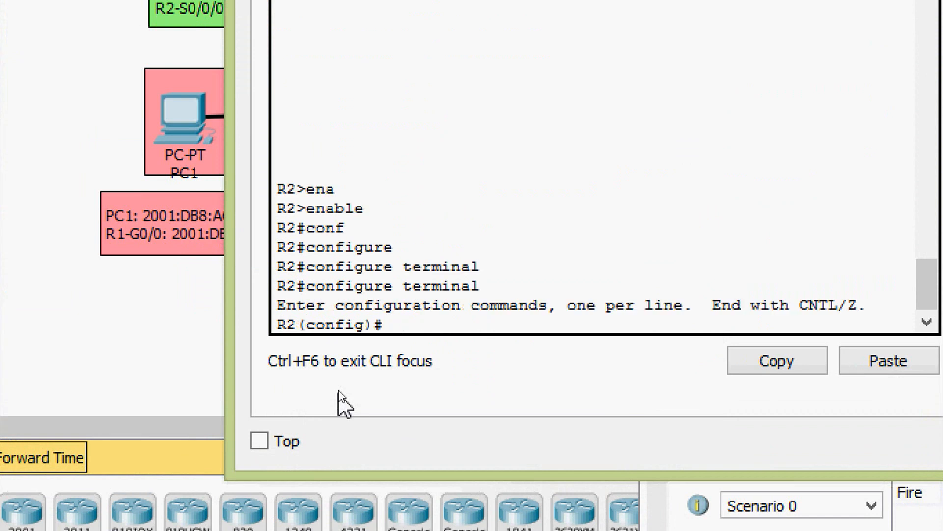
Step: Enable IPv6 routing on R2 with ipv6 unicast-routing, and close the R2 window
type("ipv")
key("Tab")
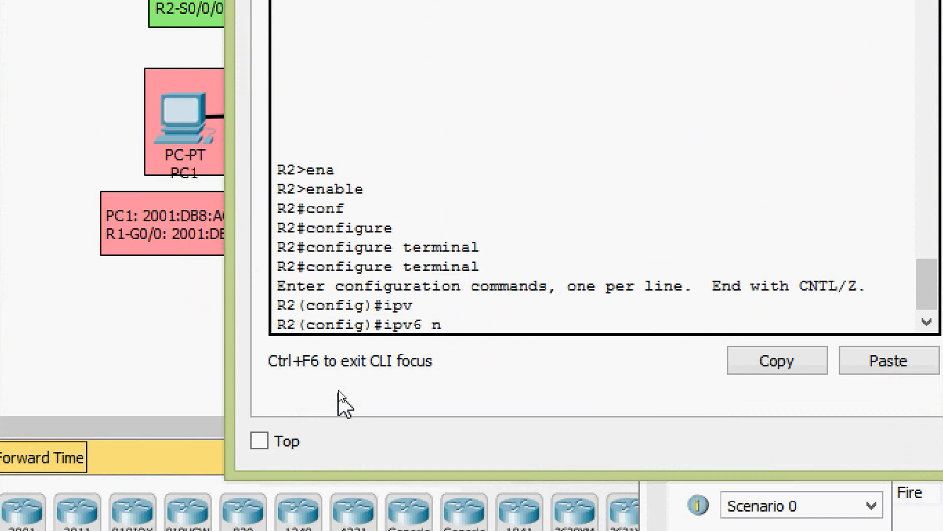
type("uni")
key("Tab")
key("Return")
key("Return")
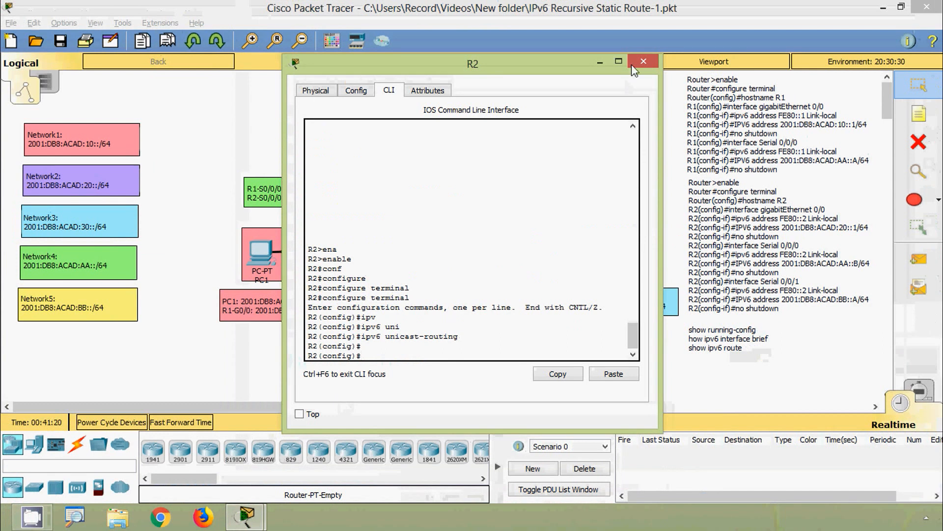
left_click(633, 66)
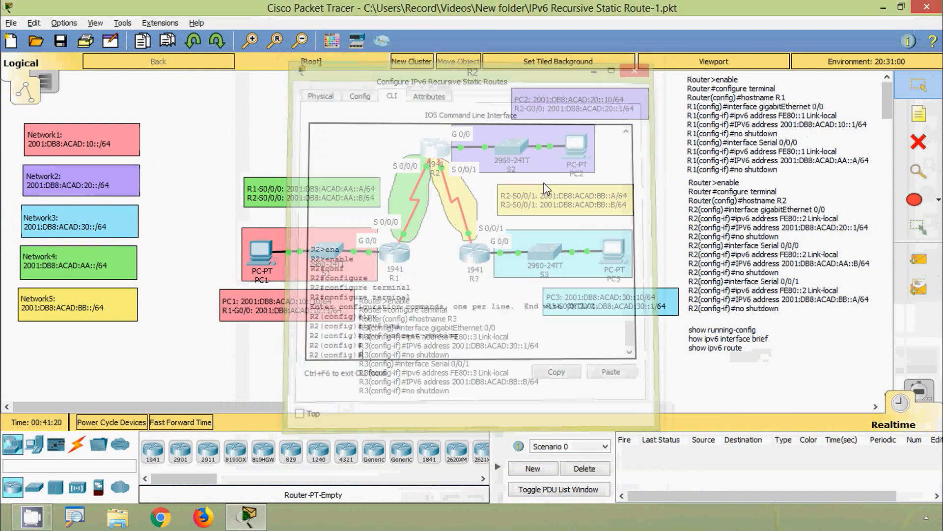
Step: Open R3's command line, enter privileged mode with enable and enter global configuration mode with configure terminal
left_click(427, 314)
key("Return")
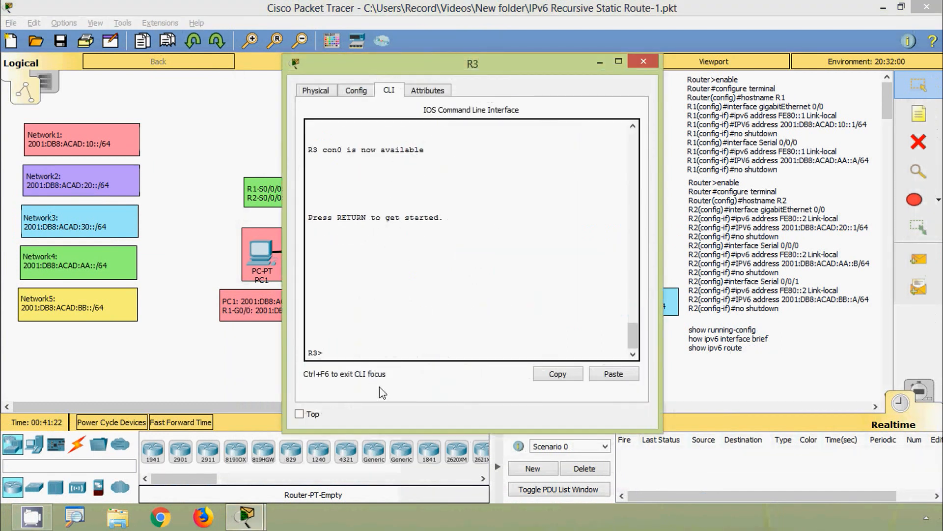
type("ena")
key("Tab")
key("Return")
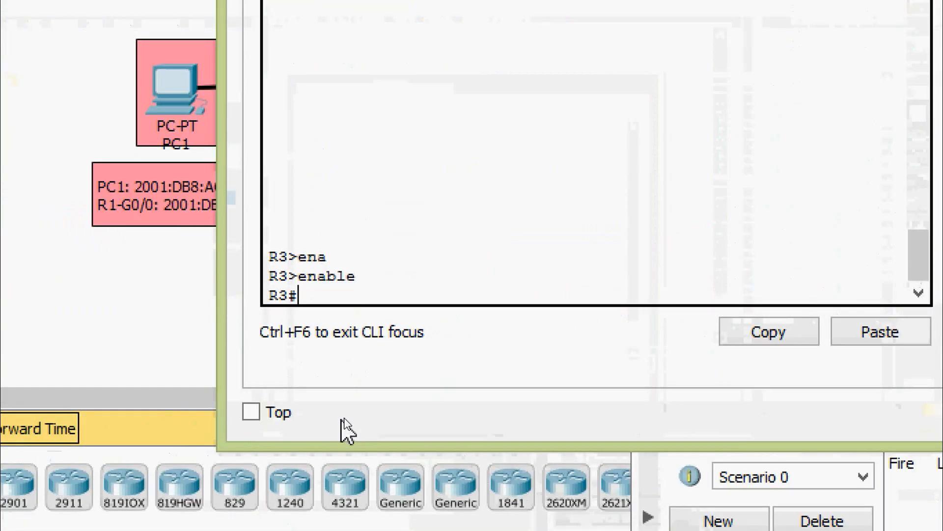
type("conf")
key("Tab")
type("t")
key("Tab")
key("Return")
key("Return")
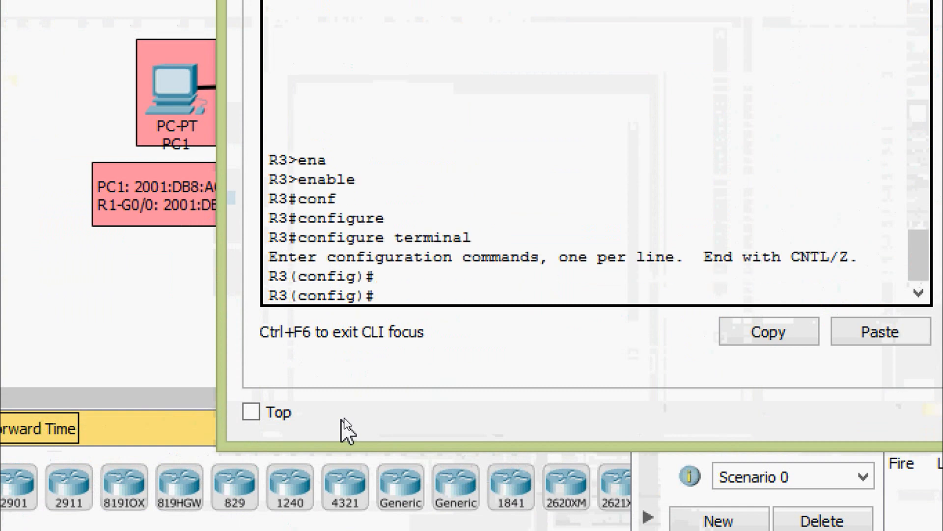
Step: Enable IPv6 routing on R3 with ipv6 unicast-routing
type("ipv")
key("Tab")
type("uni")
key("Tab")
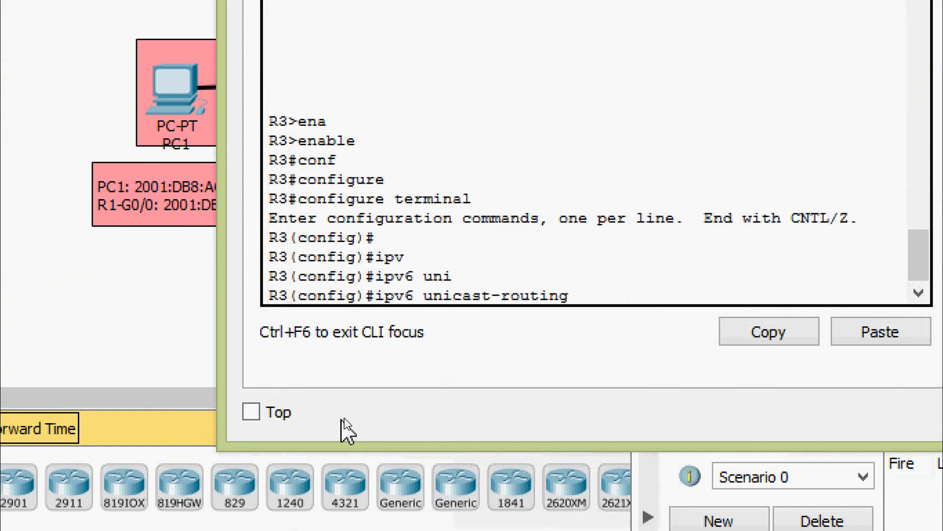
key("Return")
key("Return")
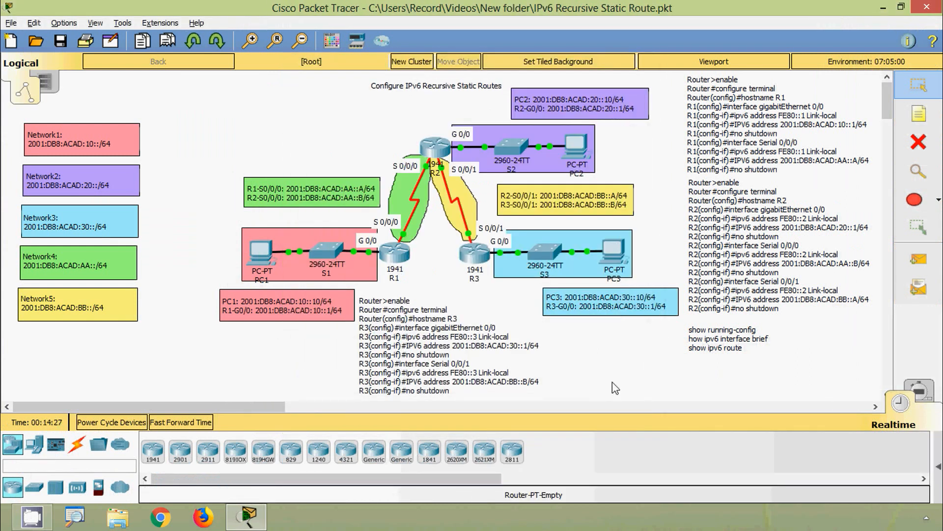
key("alt")
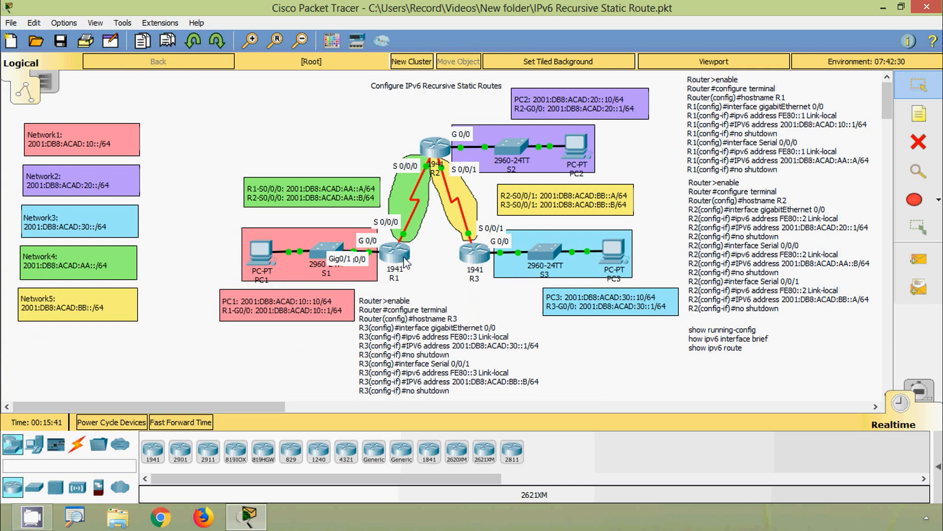
mouse_move(403, 246)
mouse_move(547, 250)
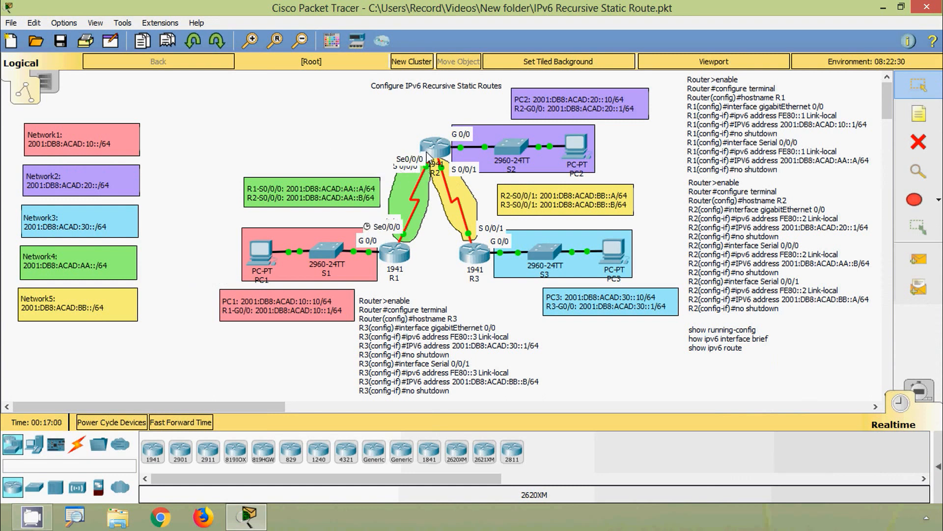
mouse_move(435, 152)
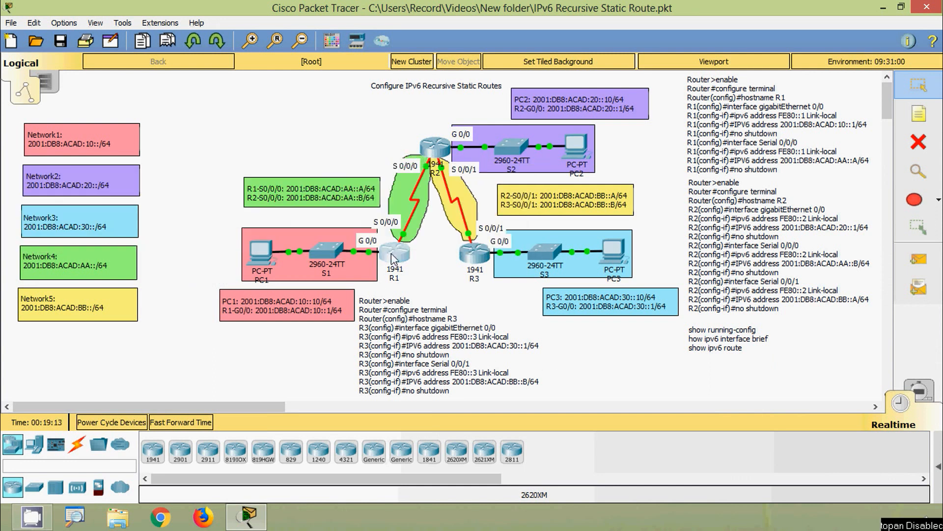
Step: Open R1's command line and enter global configuration mode with configure terminal
left_click(393, 256)
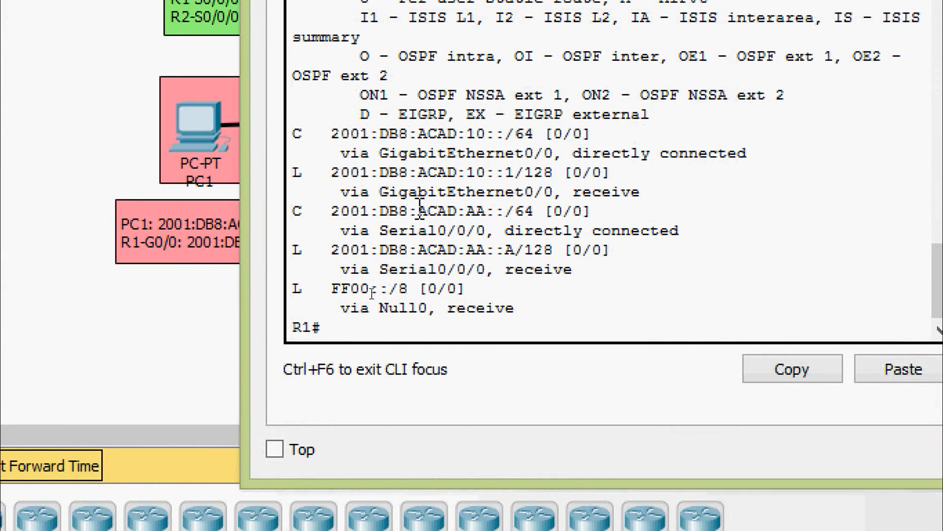
type("conf")
key("Tab")
key("Tab")
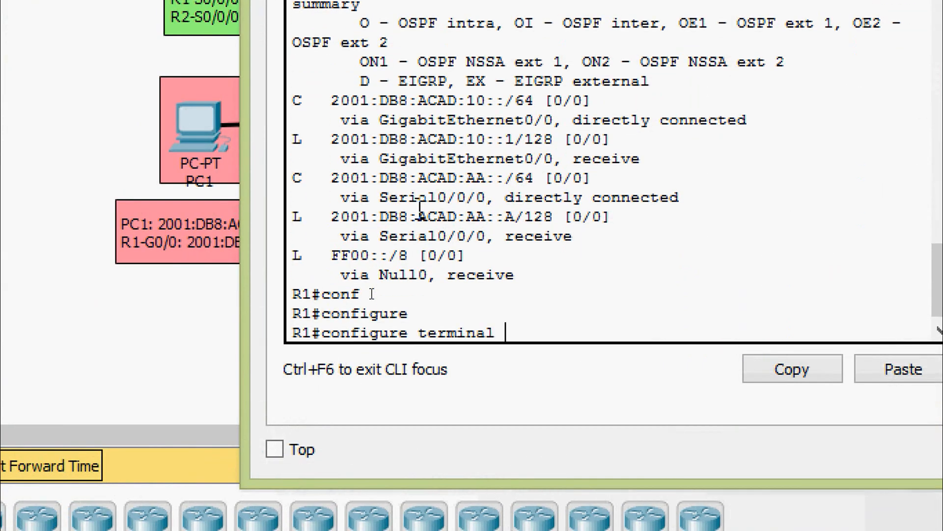
key("Return")
Step: Start an ipv6 route command on R1 and list the arguments it accepts
type("ipv")
key("Tab")
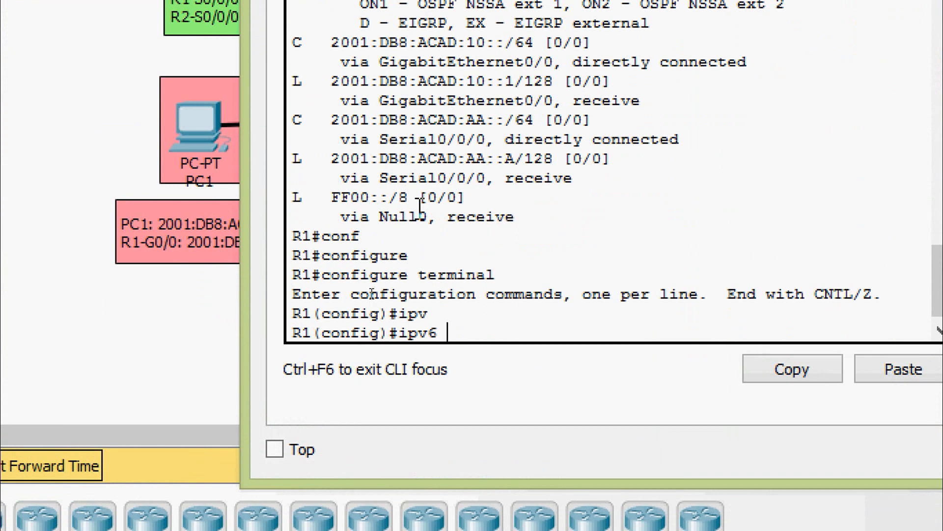
type("route")
key("Tab")
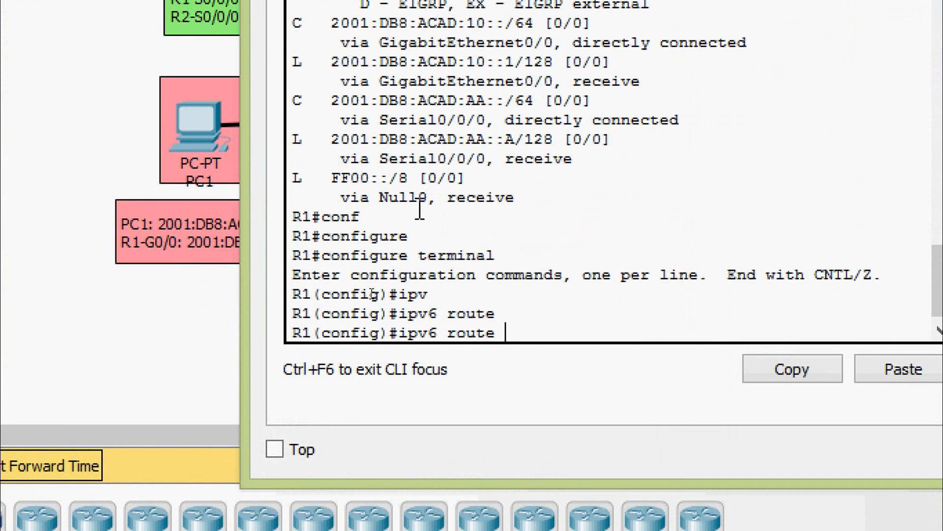
type("?")
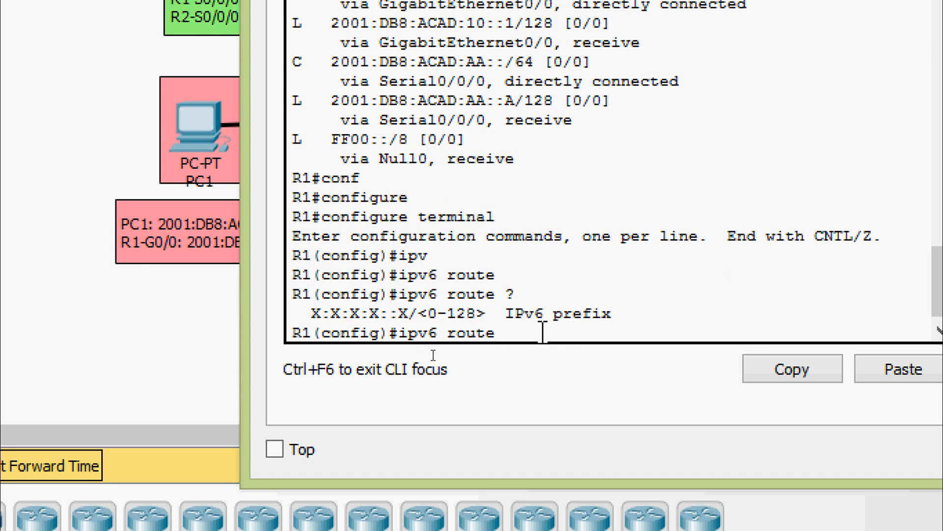
Step: Configure R1's static route to 2001:DB8:ACAD:20::/64 with next hop 2001:DB8:ACAD:AA::B, listing the accepted next-hop arguments along the way
type("2001:DB8:ACAD")
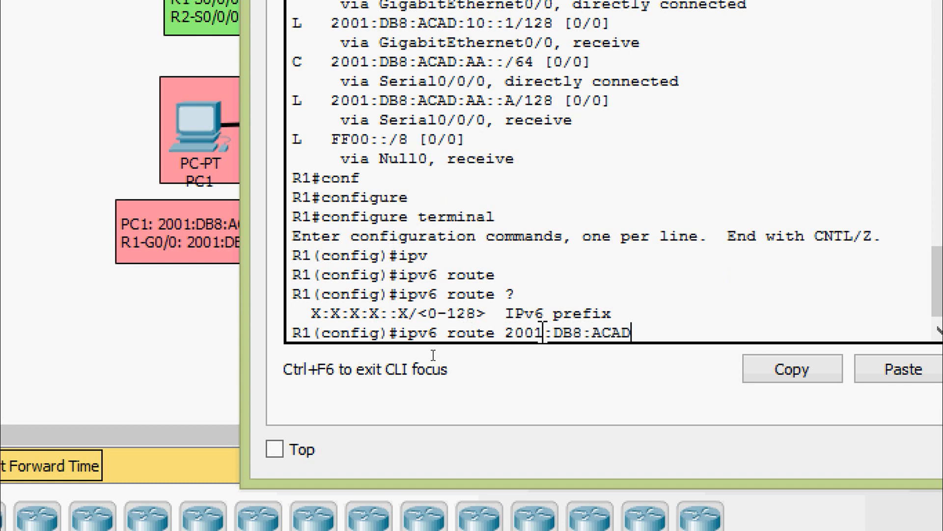
type(":20::/64 ?")
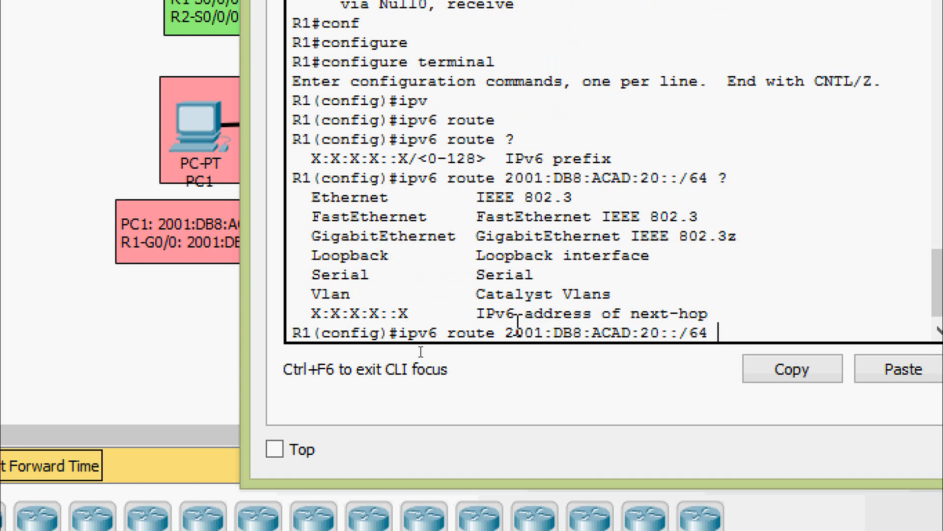
right_click(729, 327)
left_click(751, 376)
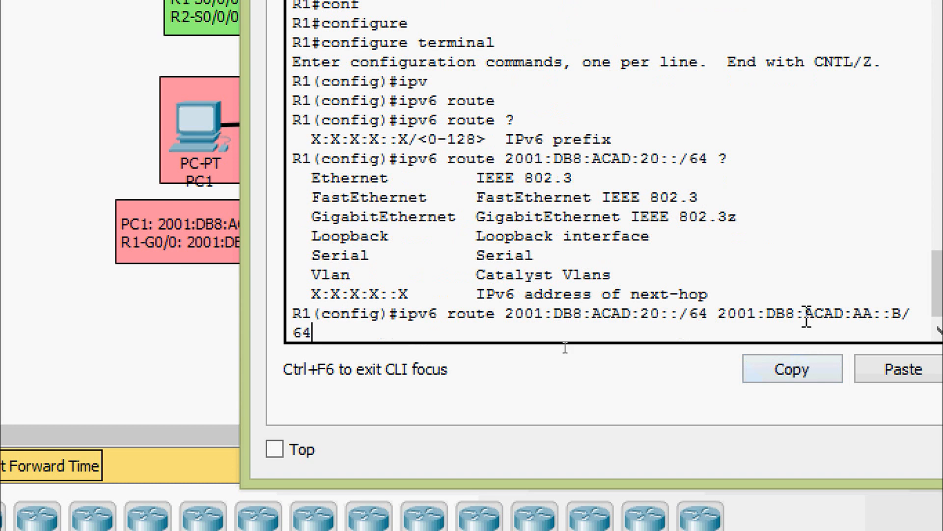
key("BackSpace")
key("BackSpace")
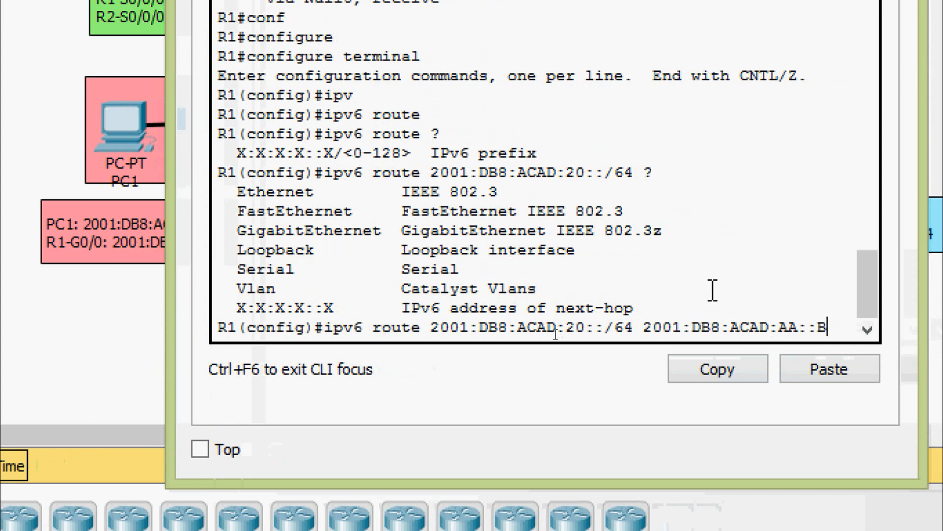
key("Return")
Step: Add a static route on R1 to 2001:DB8:ACAD:30::/64 with next hop 2001:DB8:ACAD:AA::B
type("IPV")
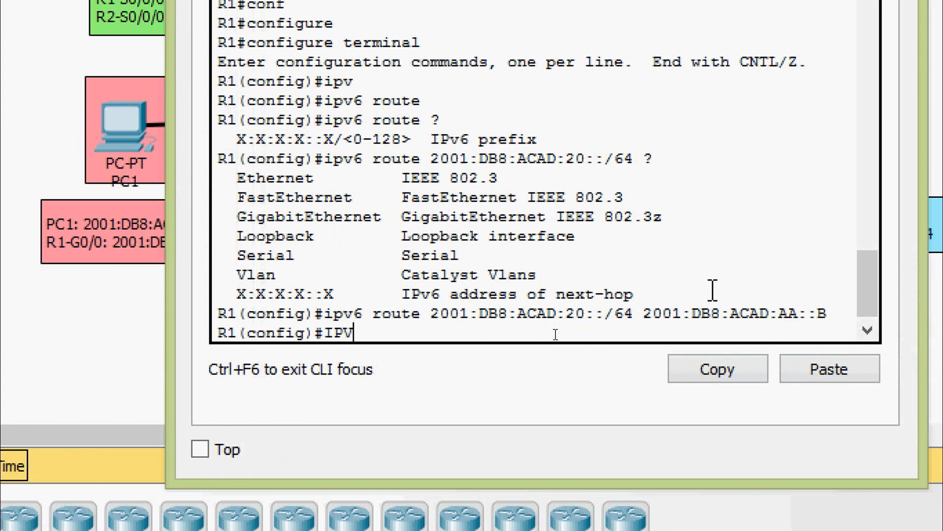
key("Tab")
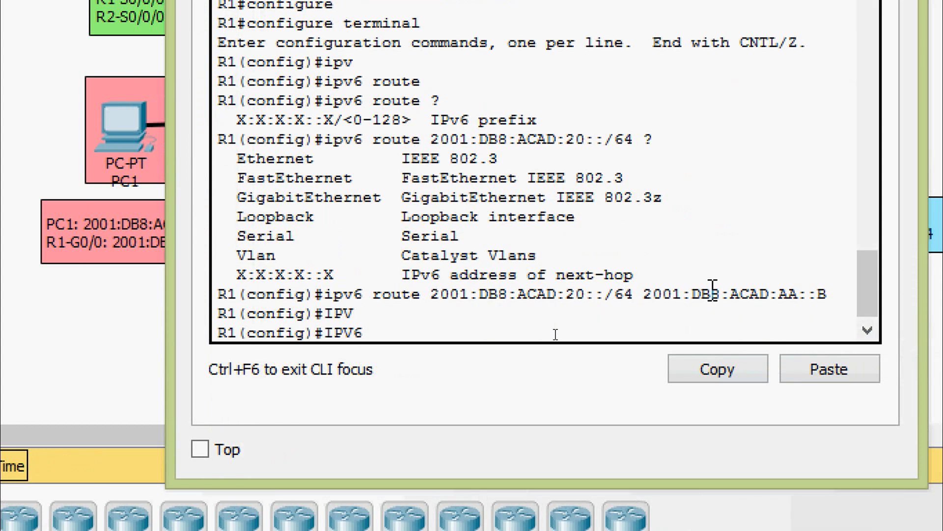
type("route")
key("Tab")
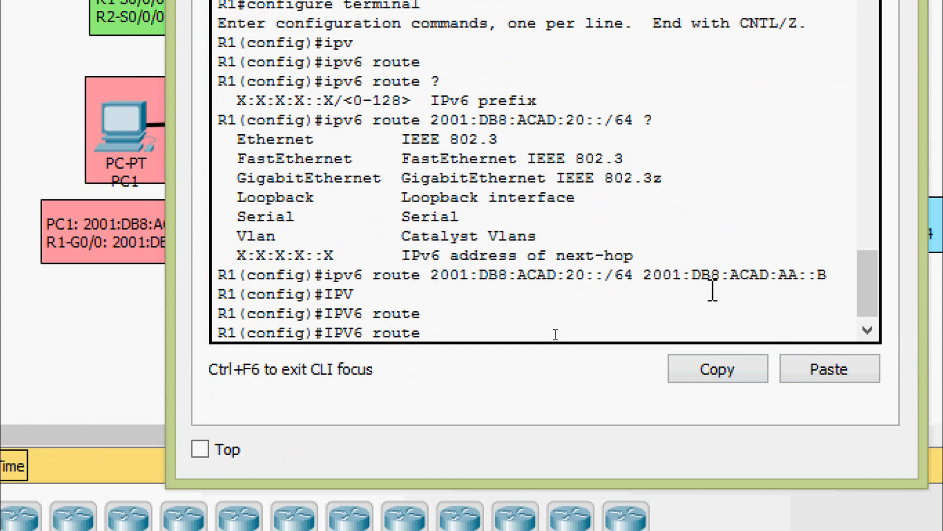
type("01:DB8")
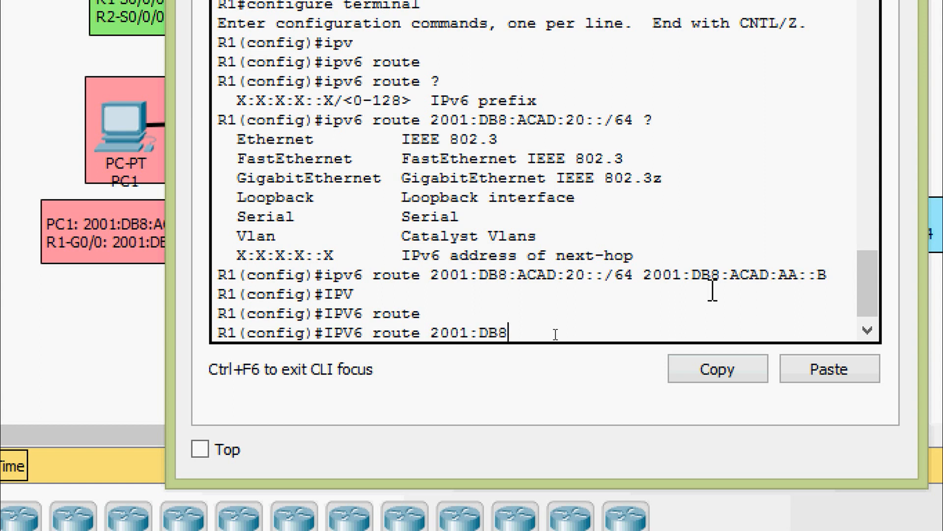
type(":ACAD:30::/")
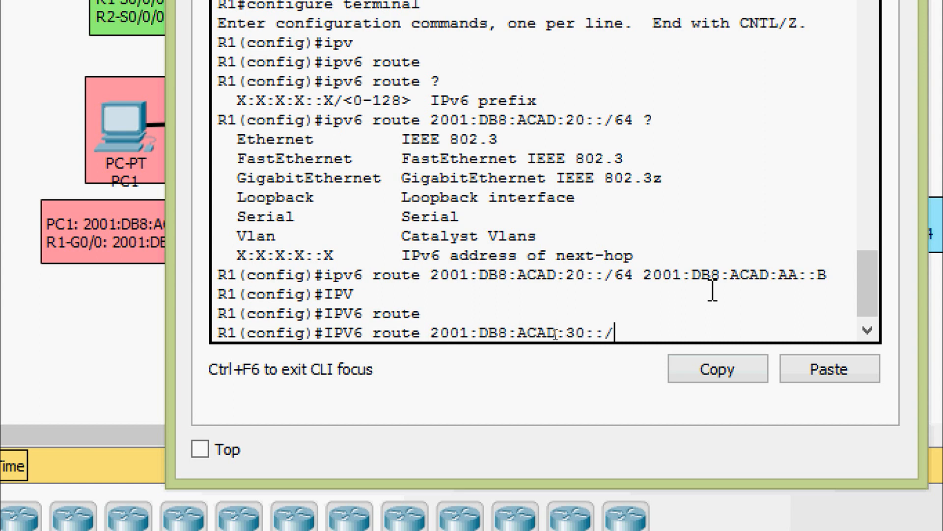
type("64")
right_click(662, 332)
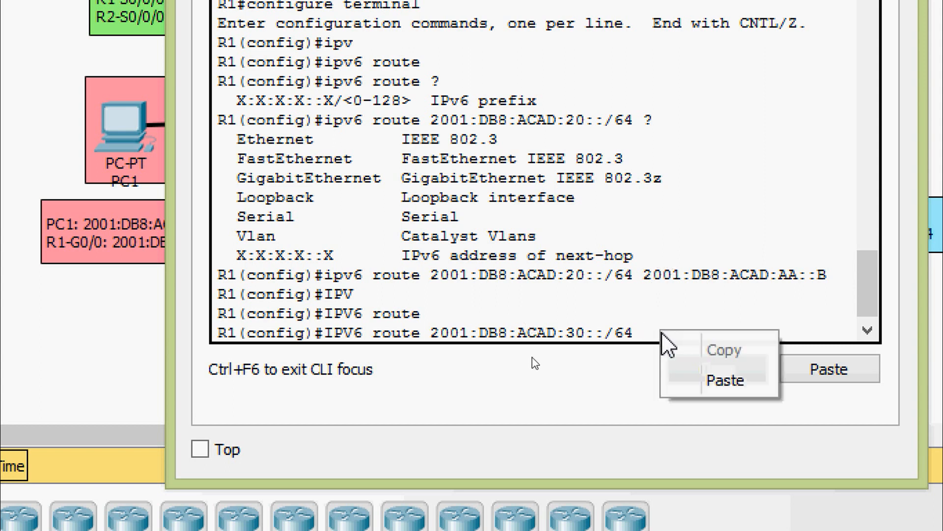
left_click(703, 380)
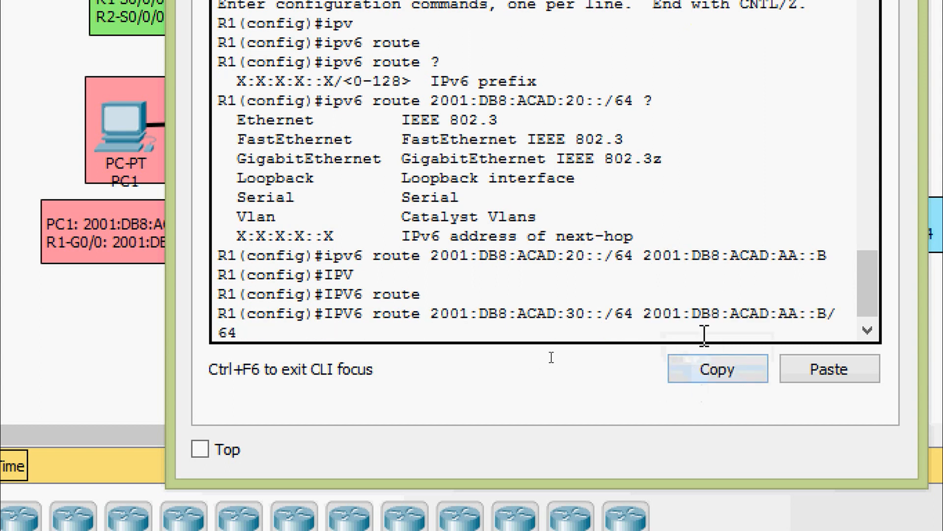
key("BackSpace")
key("BackSpace")
key("BackSpace")
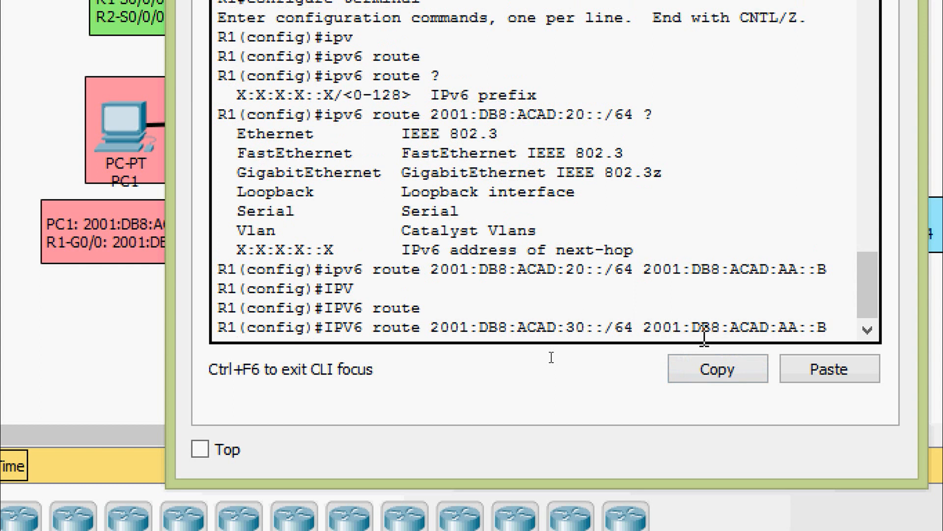
key("Return")
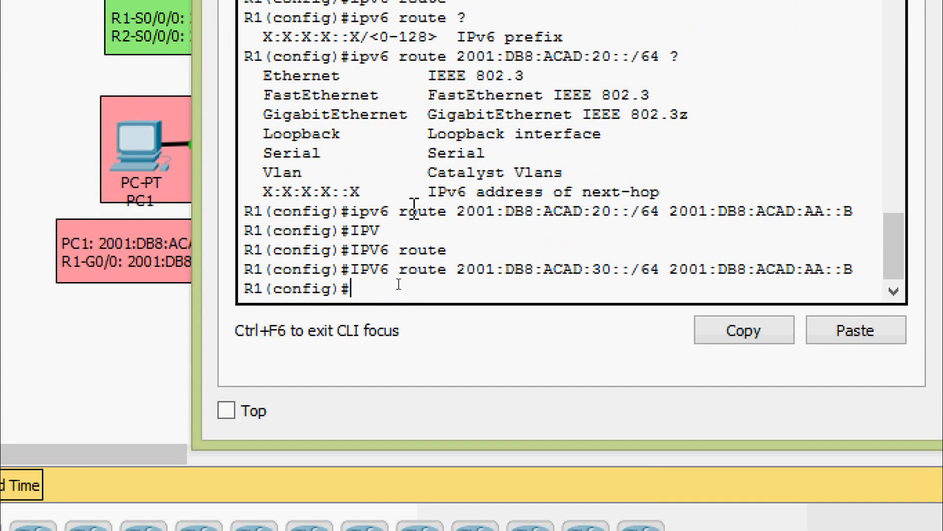
Step: Add a static route on R1 to 2001:DB8:ACAD:BB::/64 with next hop 2001:DB8:ACAD:AA::B
type("ipv")
key("Tab")
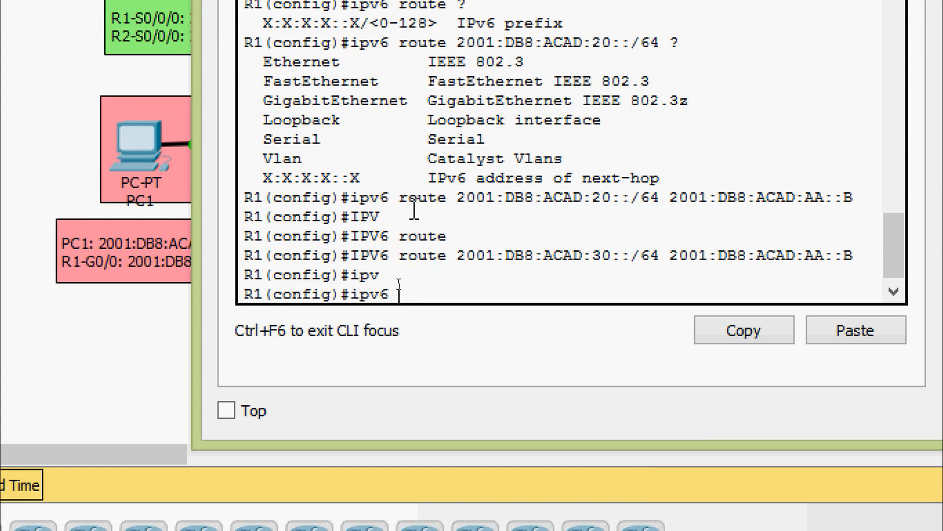
type("rou")
type("2001")
type(":DB")
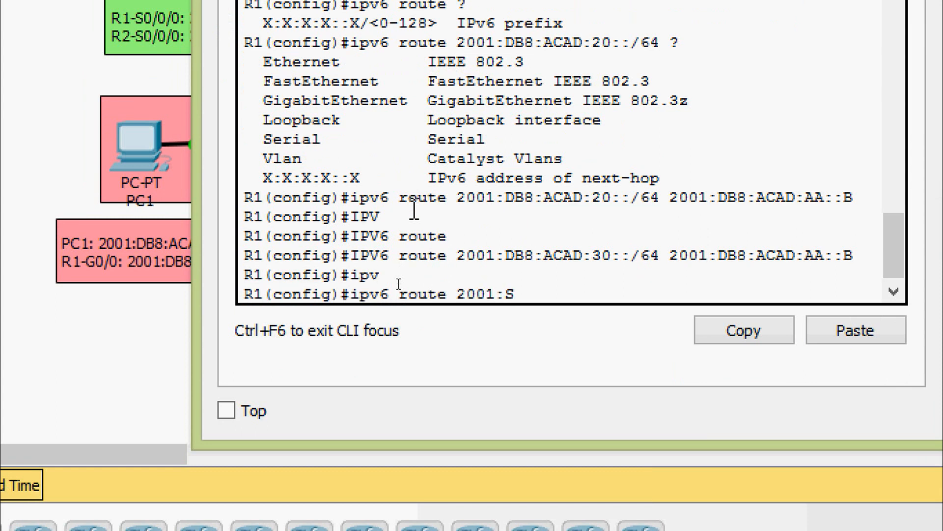
type("8:ACAD")
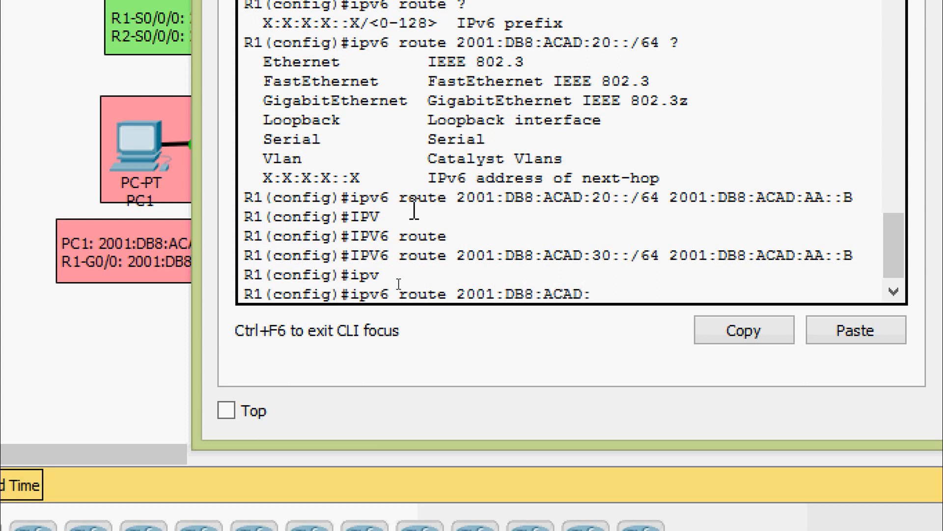
type(":bb")
key("BackSpace")
key("BackSpace")
type("BB::/64")
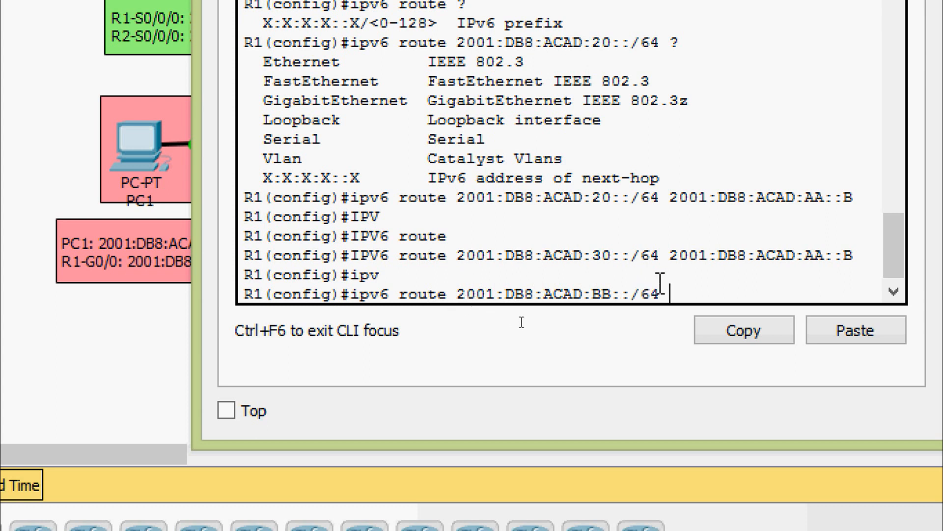
right_click(680, 294)
left_click(715, 344)
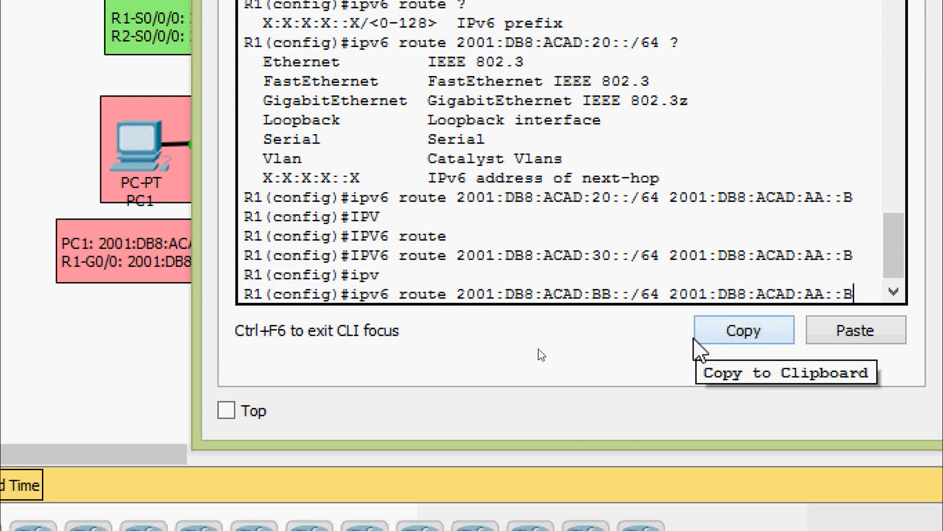
key("Return")
Step: Leave configuration mode on R1 and save with copy running-config startup-config, accepting the default destination filename
key("ctrl+z")
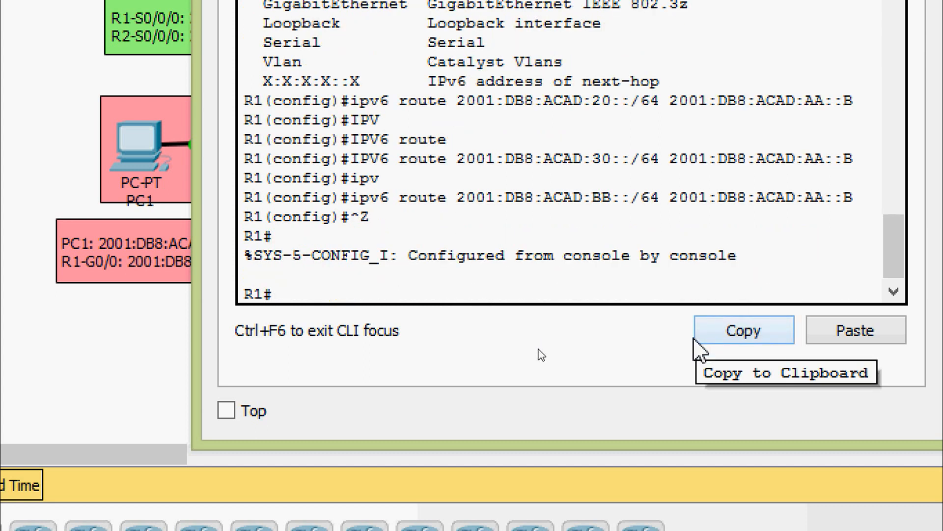
type("COP")
key("Tab")
type("r")
key("Tab")
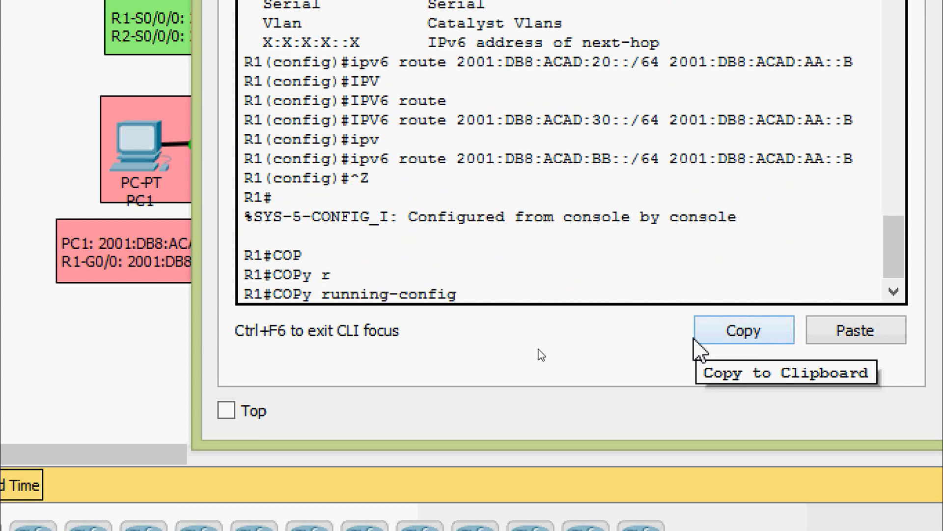
type("st")
key("Tab")
key("Return")
key("Return")
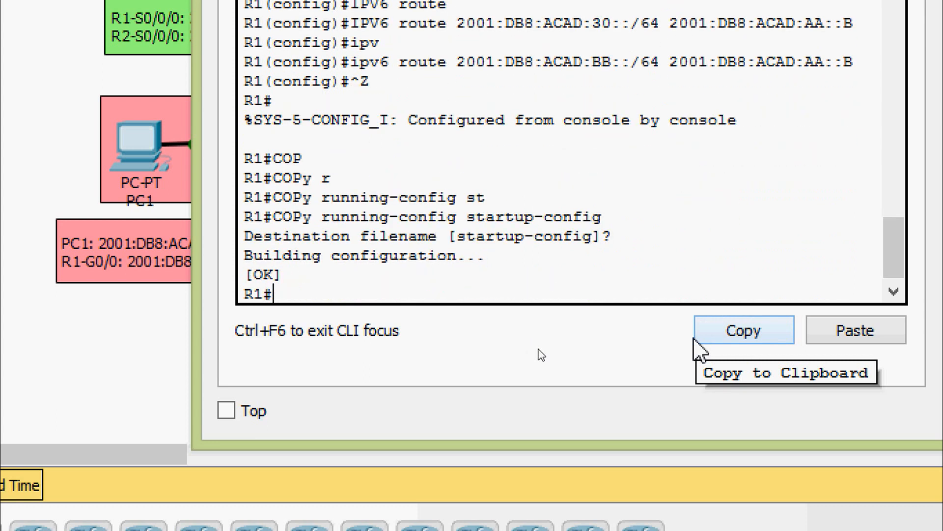
Step: Run show ipv6 route on R1, examine the static route entries and their next hops, and close R1's window
type("sh")
key("Tab")
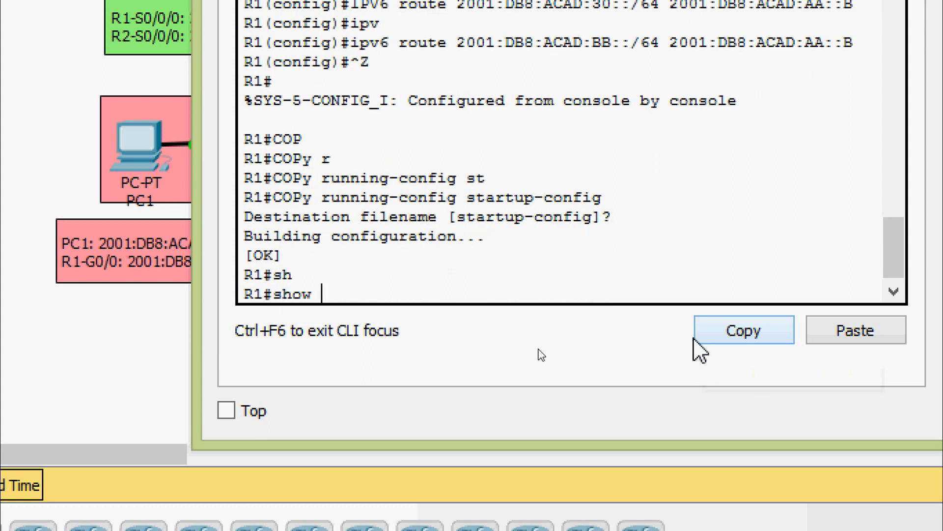
type("ipv")
key("Tab")
type("rou")
key("Tab")
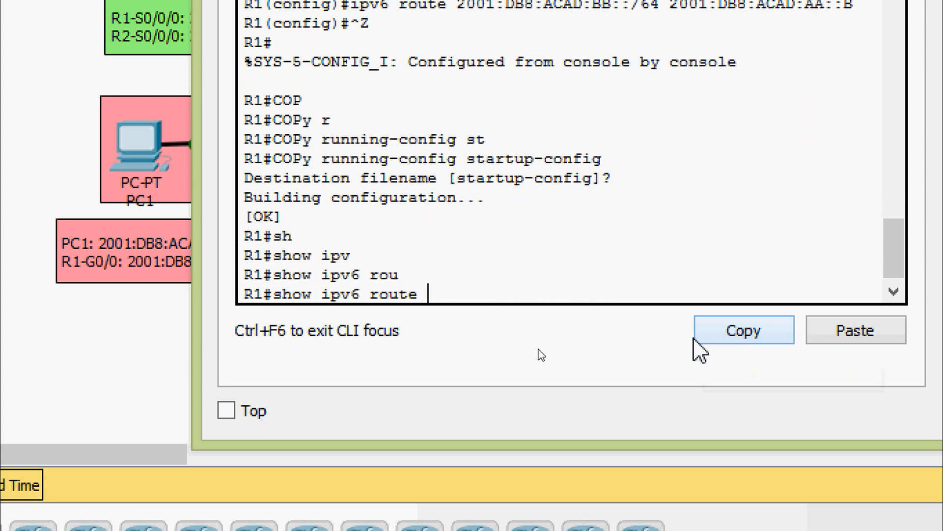
key("Return")
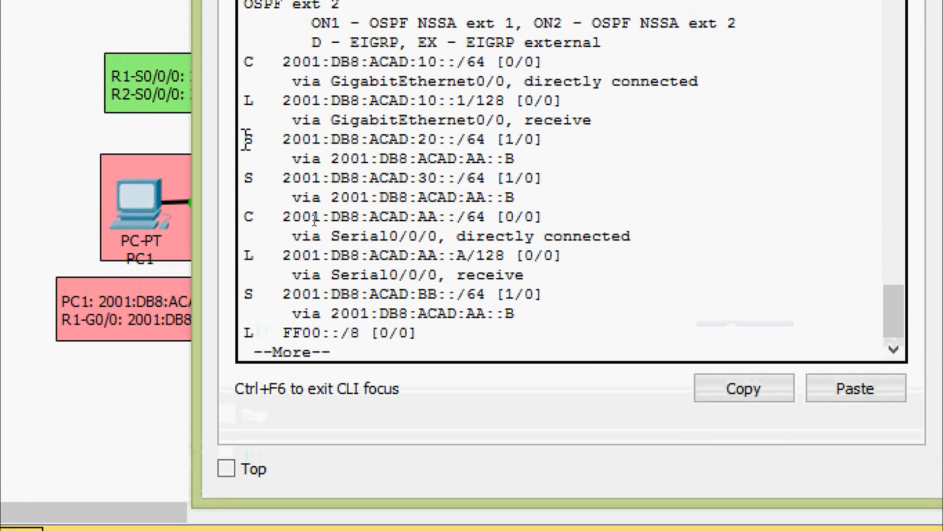
left_click_drag(245, 139, 533, 202)
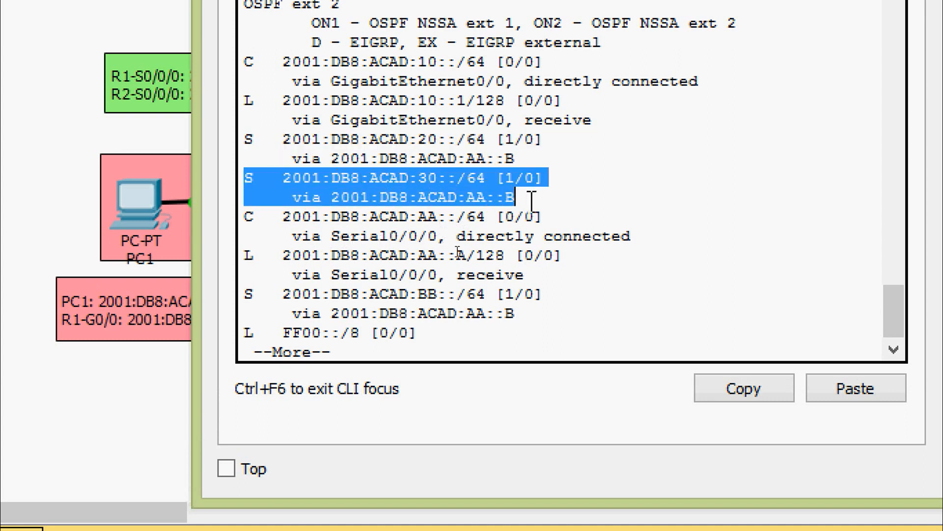
left_click(248, 295)
left_click_drag(248, 294, 590, 320)
left_click(593, 322)
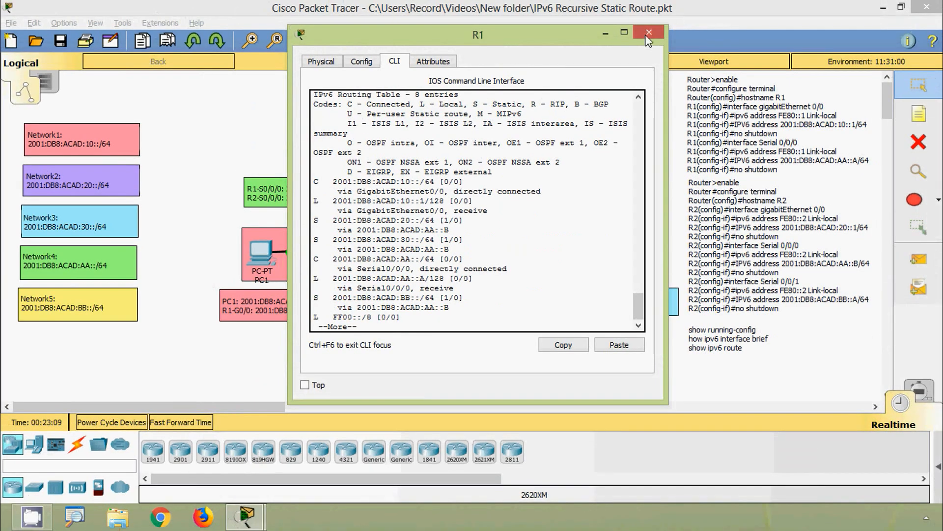
left_click(650, 29)
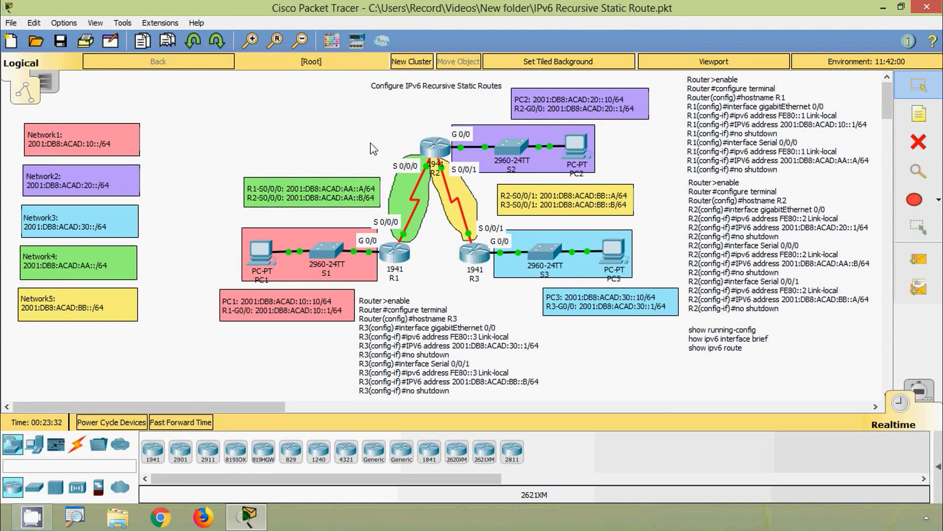
Step: Open R2's command line, enter privileged mode with enable and enter global configuration mode with configure terminal
mouse_move(435, 158)
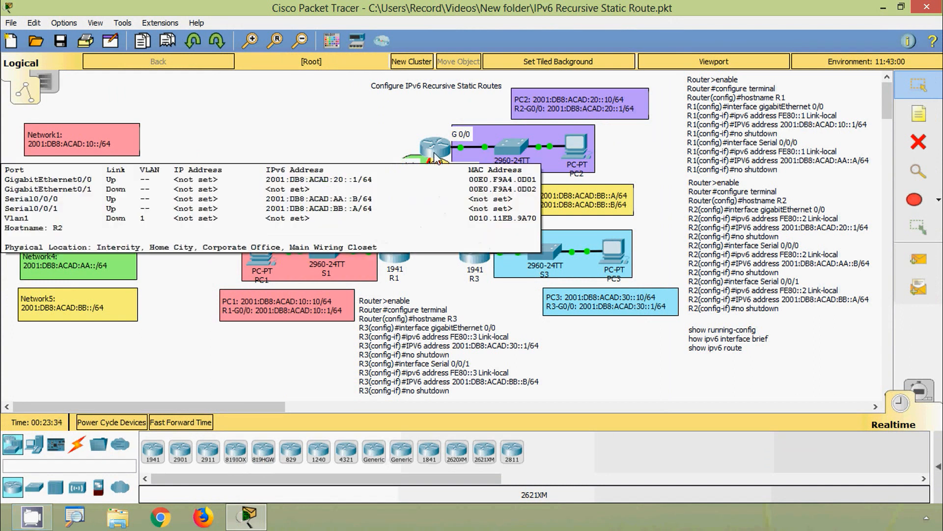
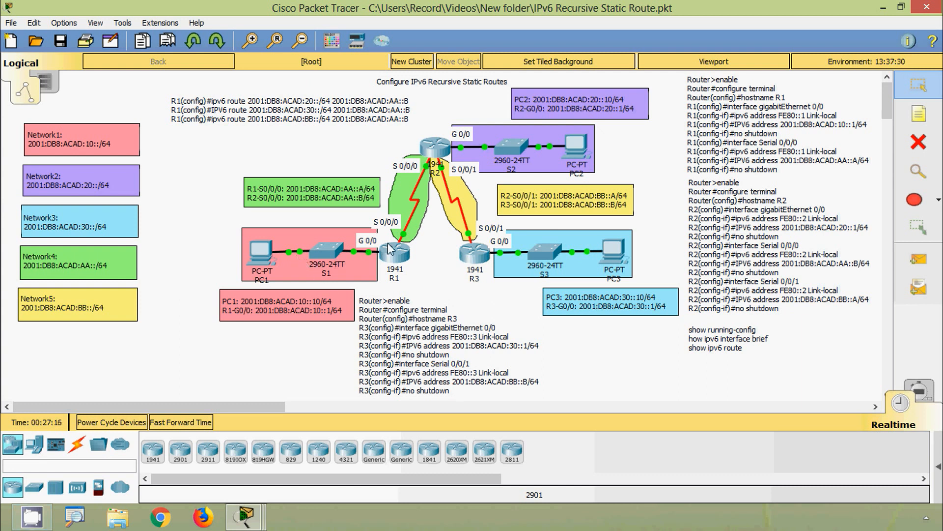
mouse_move(404, 240)
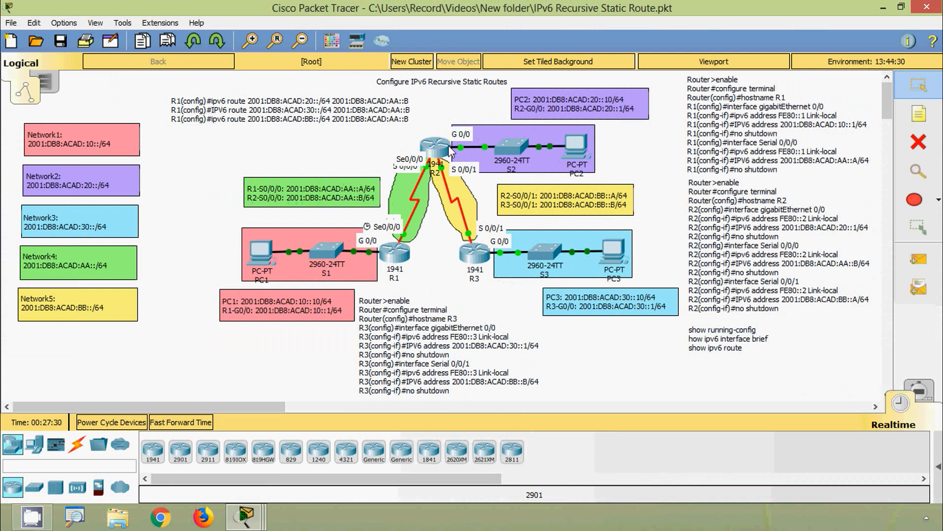
left_click(442, 151)
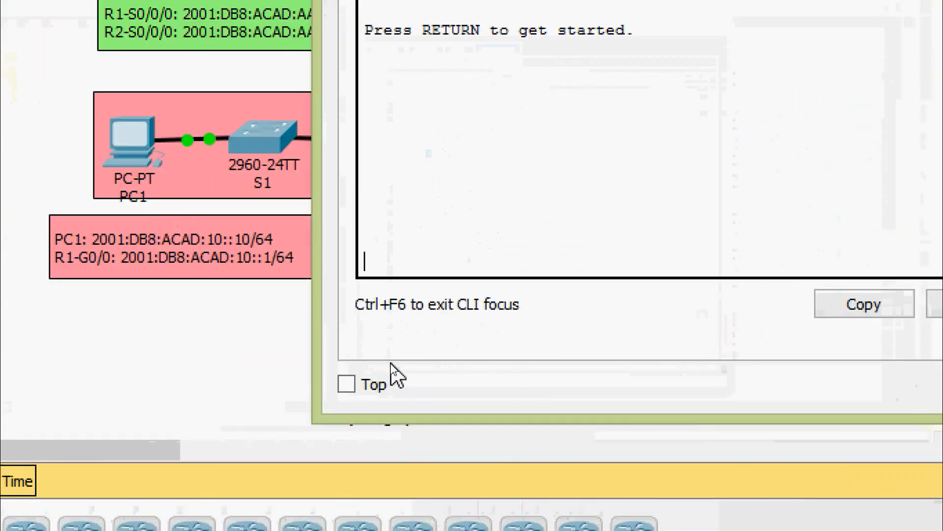
key("Return")
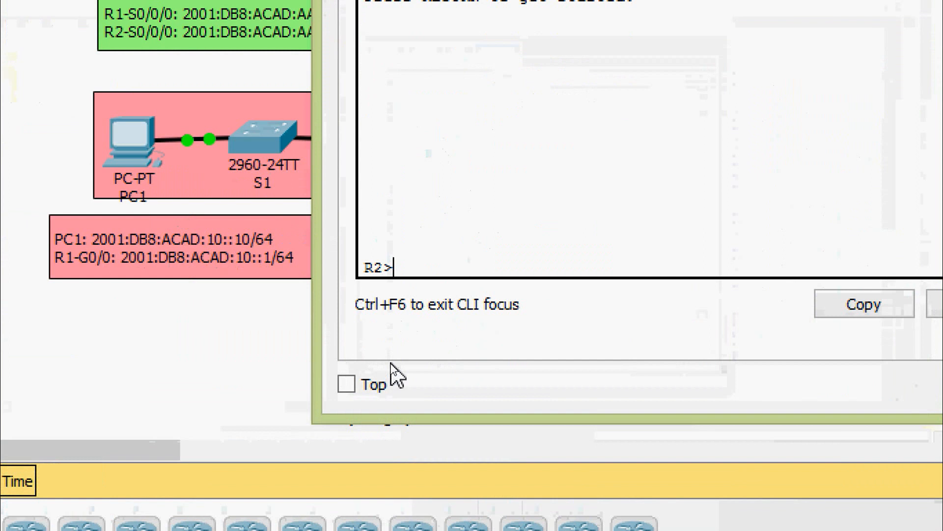
type("ena")
key("Tab")
key("Return")
type("con")
key("BackSpace")
key("BackSpace")
key("BackSpace")
type("conf")
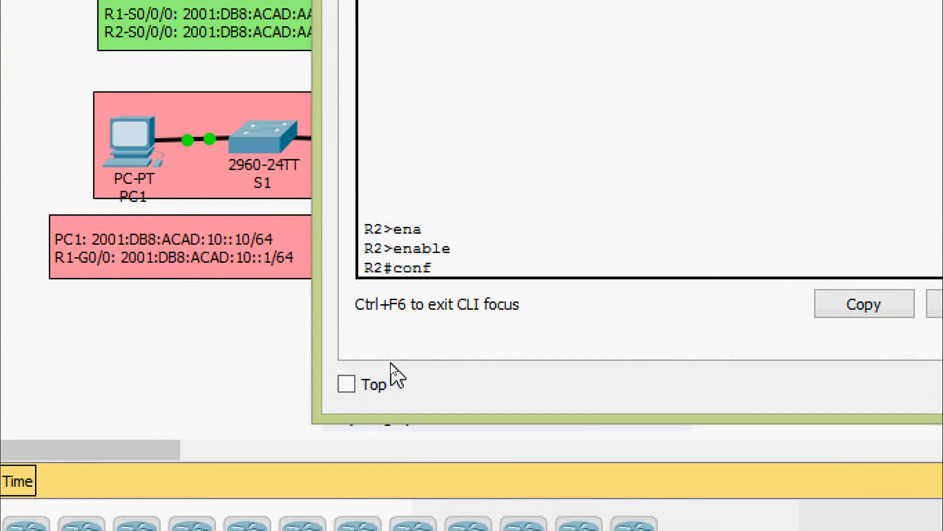
key("Tab")
type("t")
key("Tab")
key("Return")
key("Return")
Step: Add a static route on R2 to 2001:DB8:ACAD:10::/64 with next hop 2001:DB8:ACAD:AA::A
type("ivp")
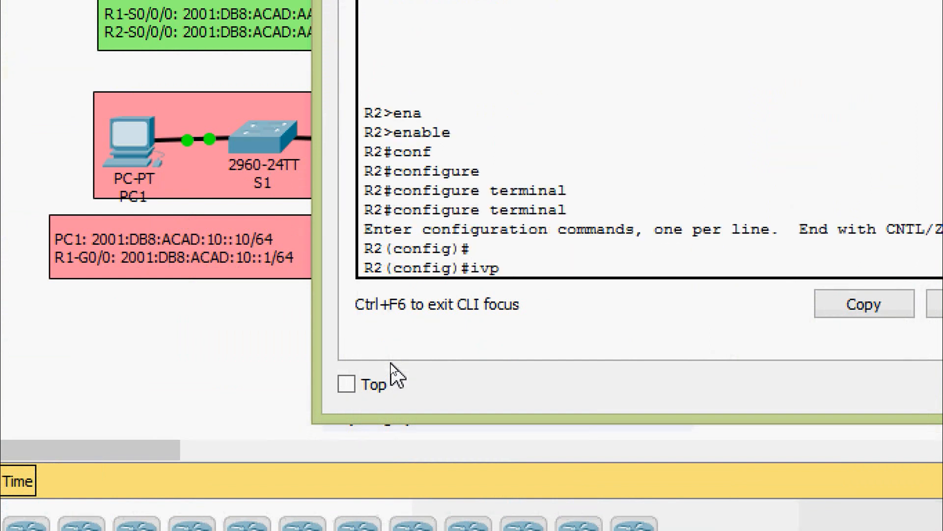
key("BackSpace")
key("BackSpace")
type("pv")
key("Tab")
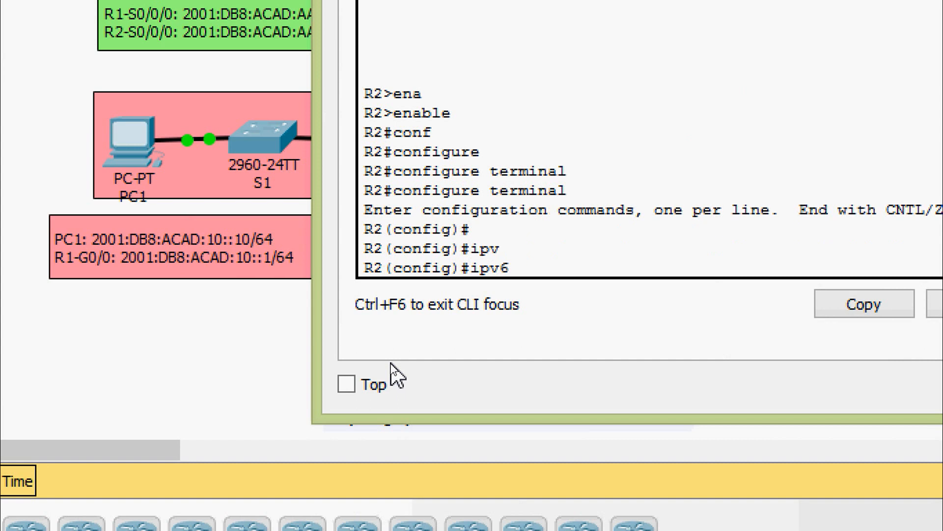
type("route ")
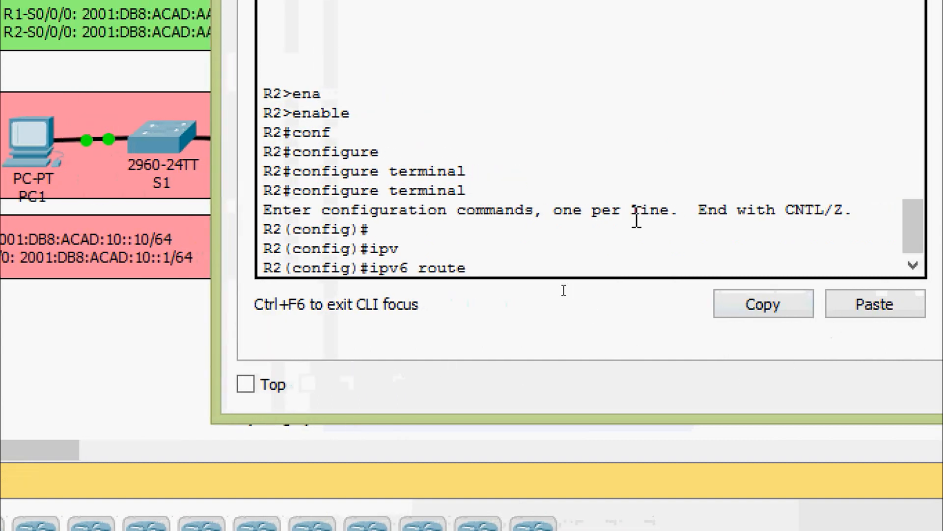
type("2001")
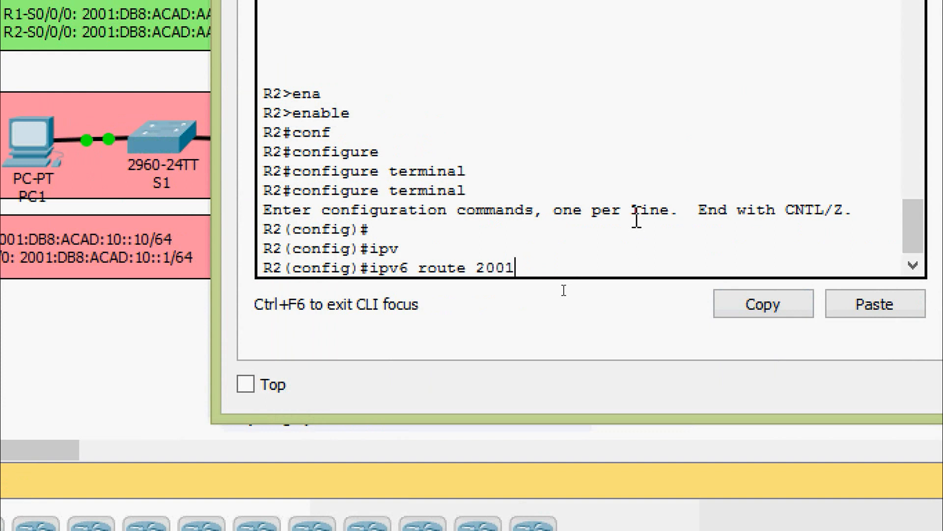
type(":DB8:ACAD")
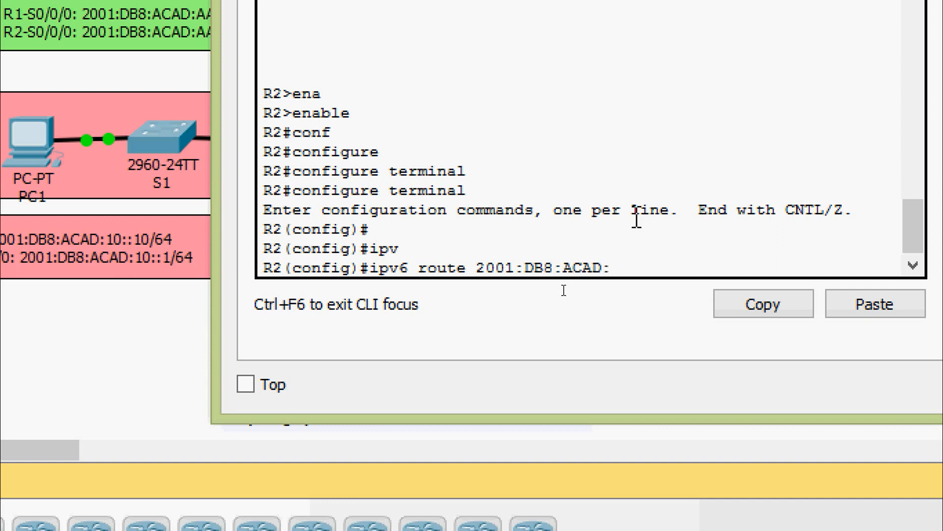
type(":10::/64 ?")
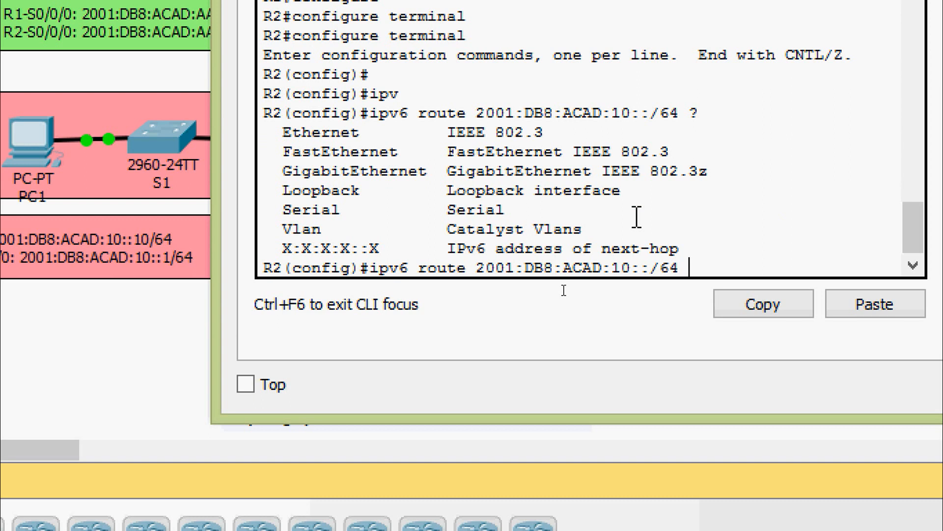
right_click(690, 267)
left_click(716, 310)
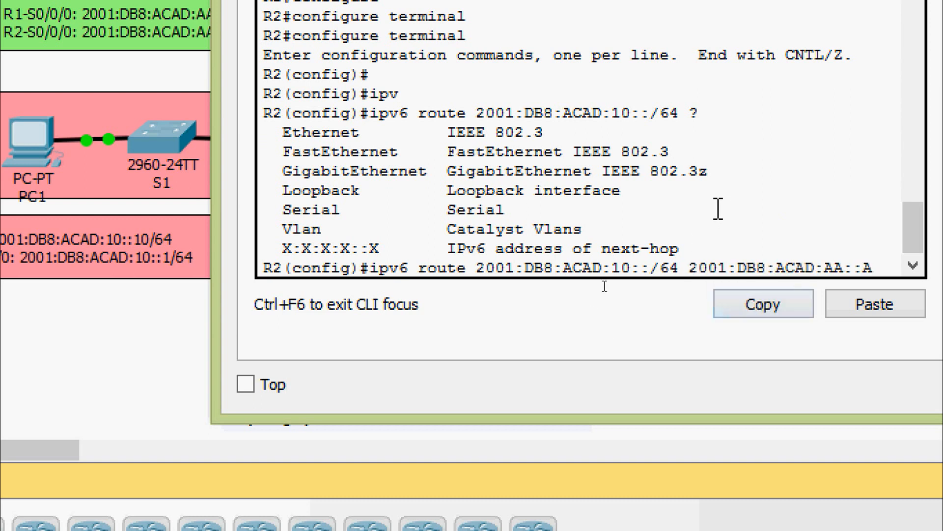
key("Return")
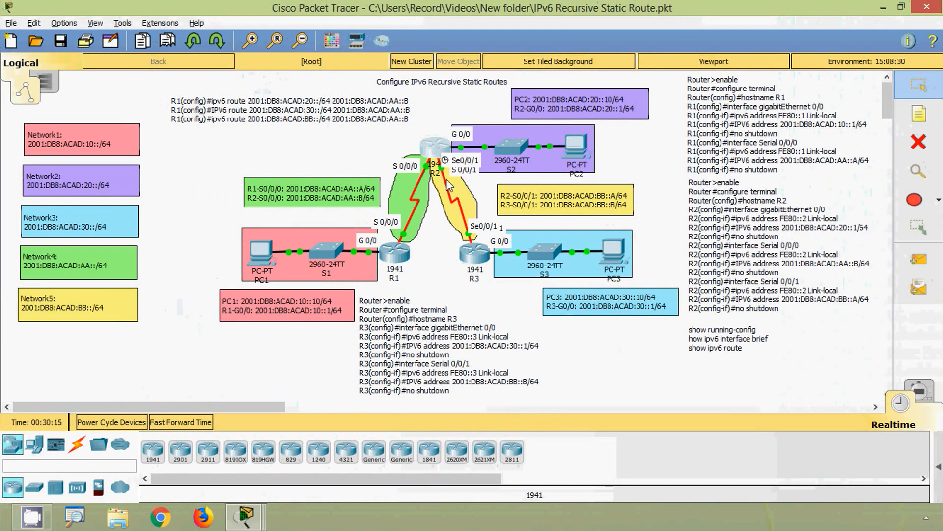
Step: Add a static route on R2 to 2001:DB8:ACAD:30::/64 with next hop 2001:DB8:ACAD:BB::B
left_click(441, 155)
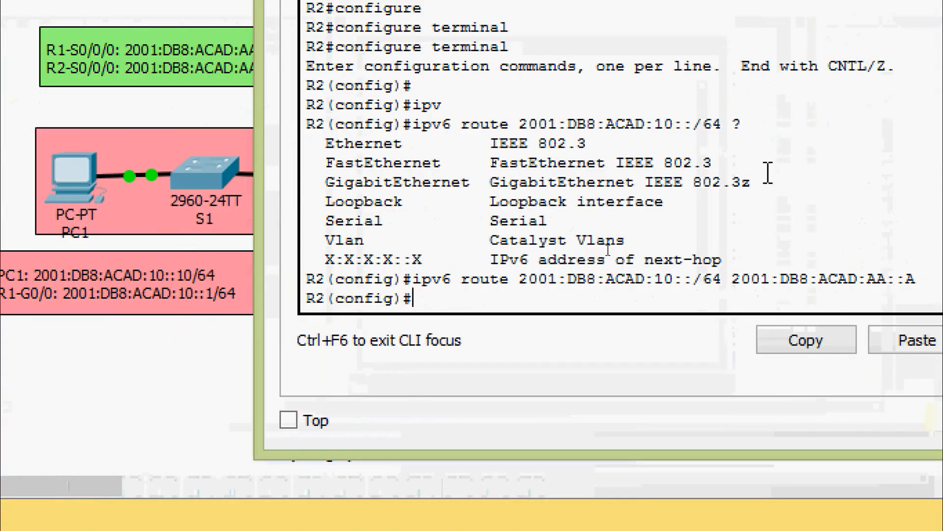
type("ipv")
key("Tab")
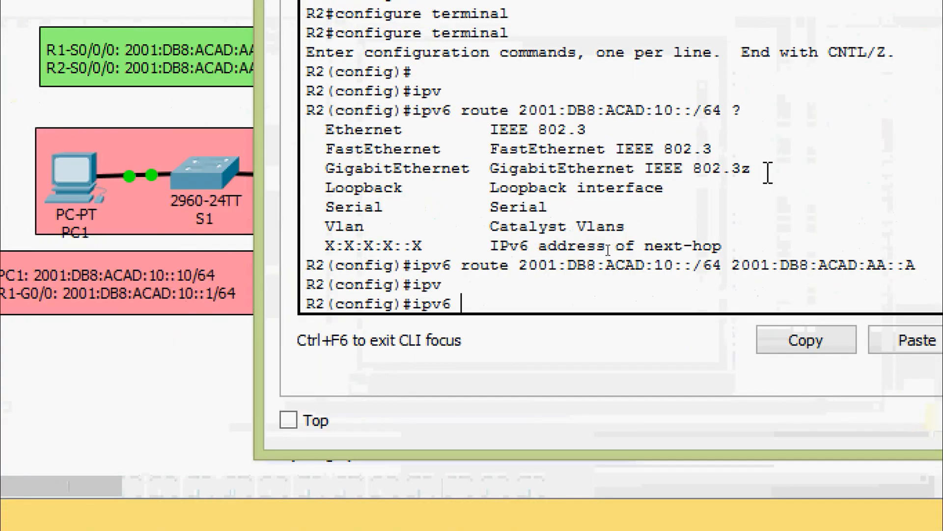
type("route 200")
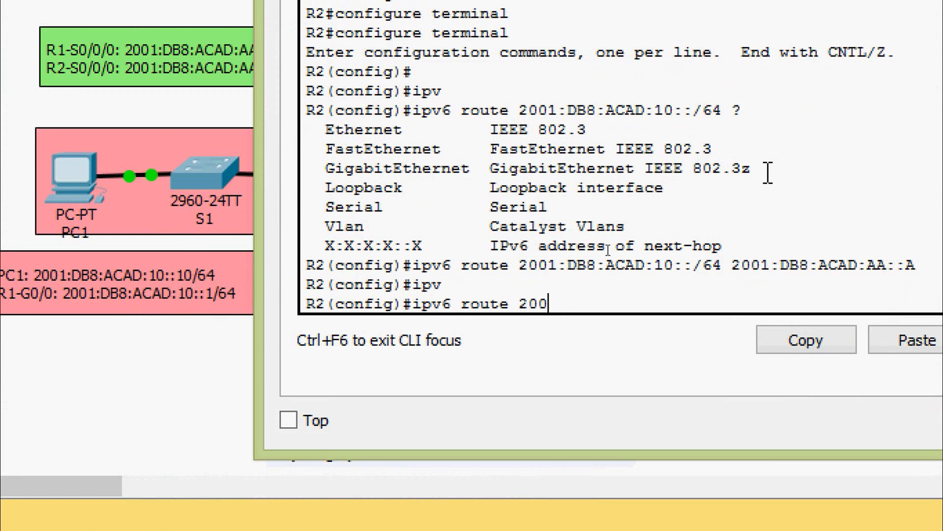
type("1:DB8:ACAD")
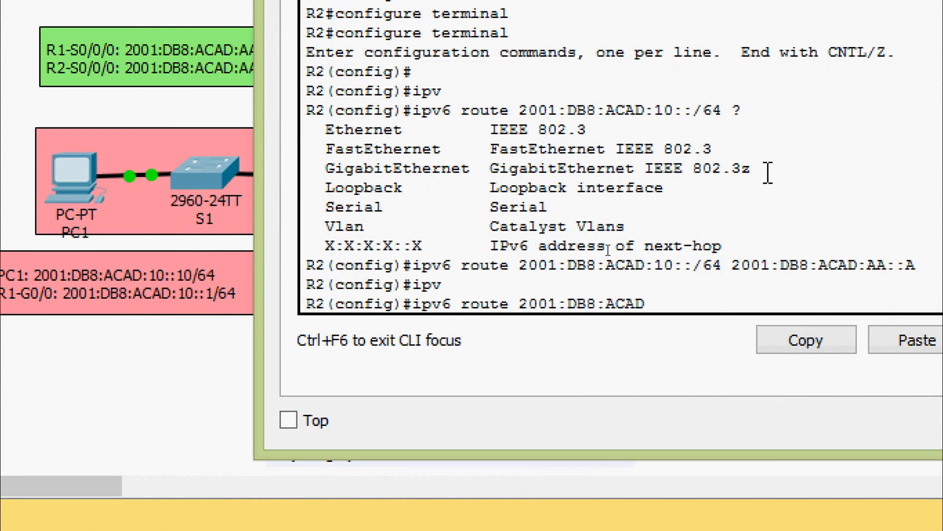
type(":30::/64")
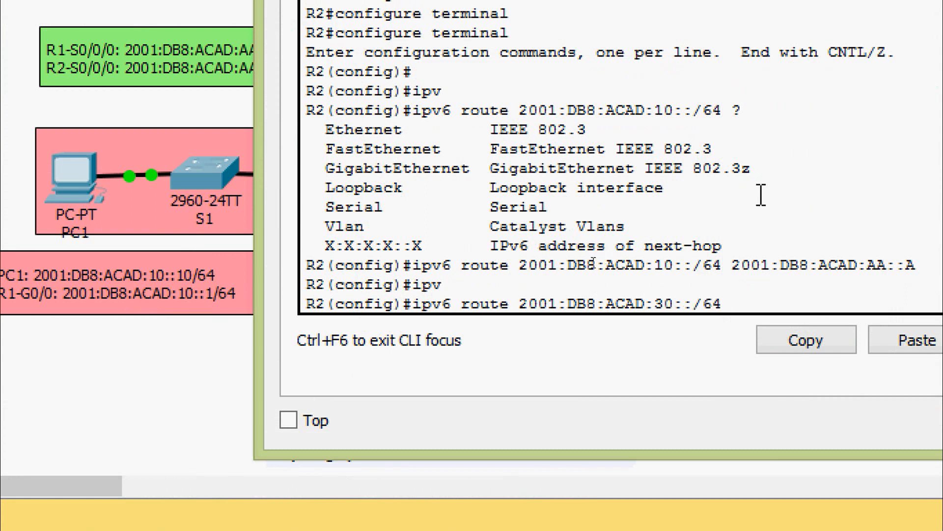
right_click(741, 307)
left_click(768, 346)
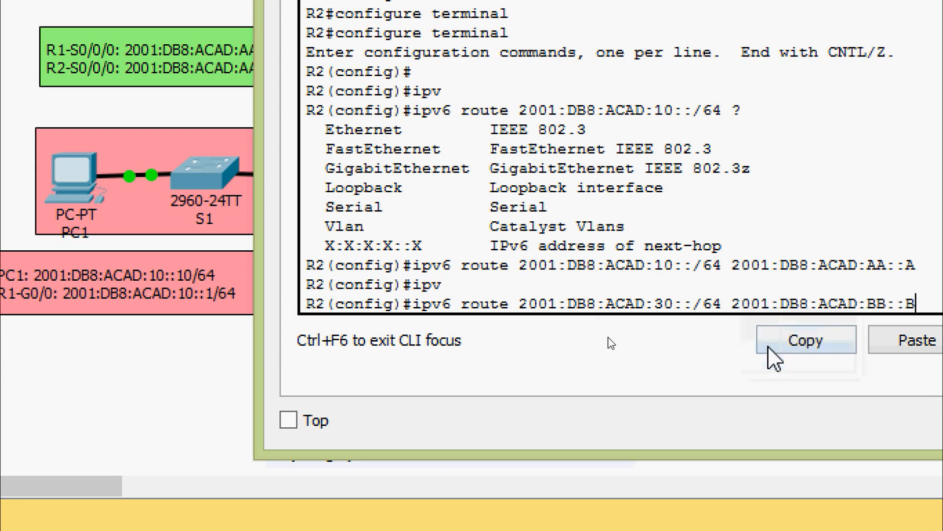
key("Return")
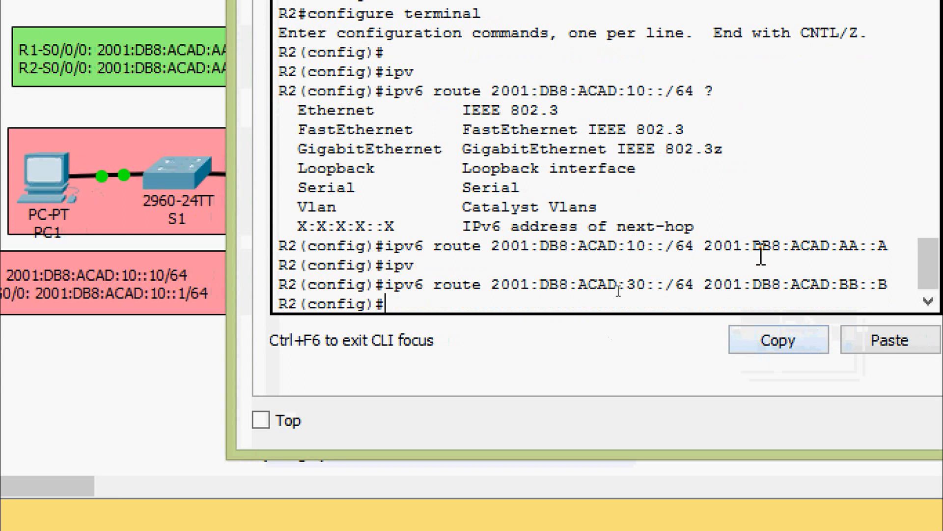
Step: Leave configuration mode on R2 and save with copy running-config startup-config, accepting the default destination filename
key("ctrl+z")
type("COP")
key("Tab")
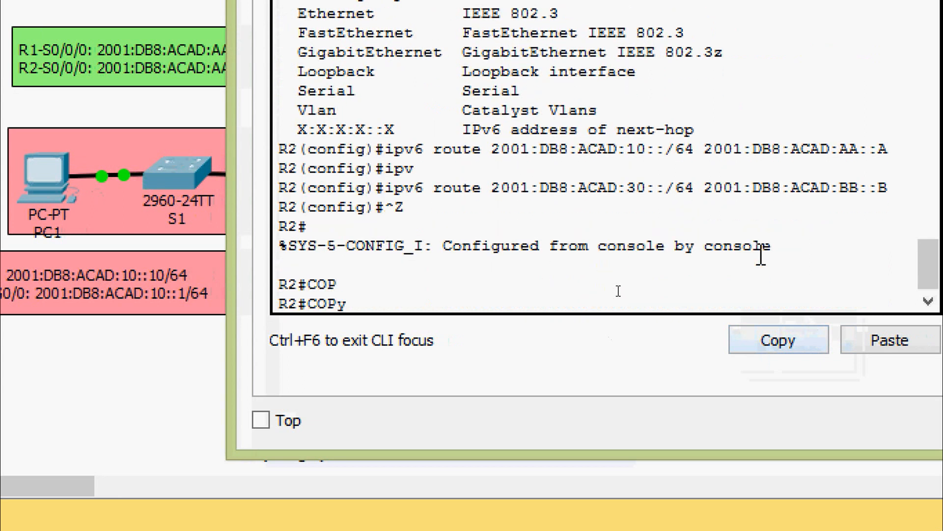
type("r")
key("Tab")
type("st")
key("Tab")
key("Return")
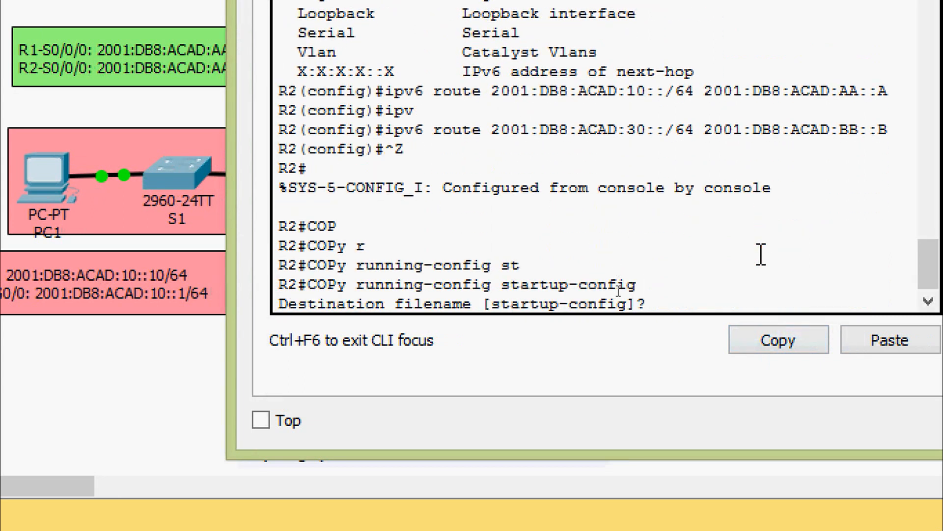
key("Return")
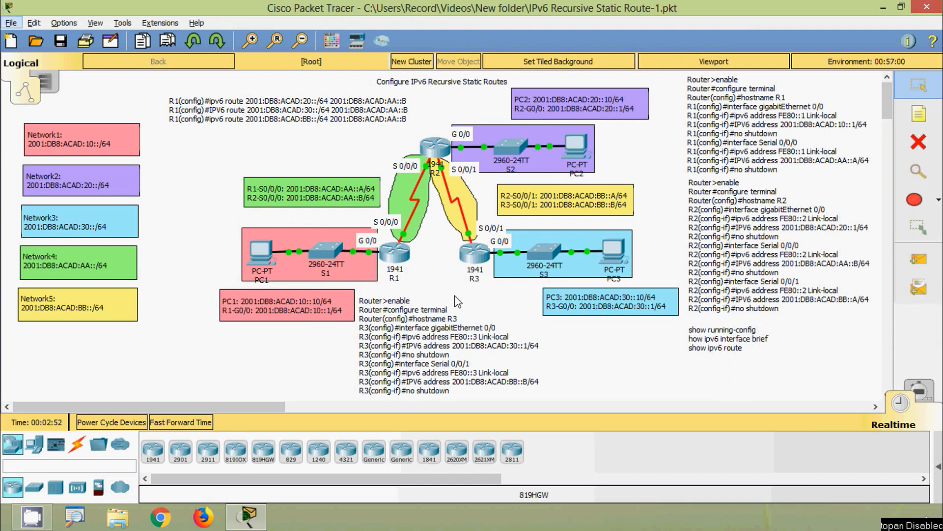
Step: Open R2's command line and enter privileged mode with enable
left_click(437, 151)
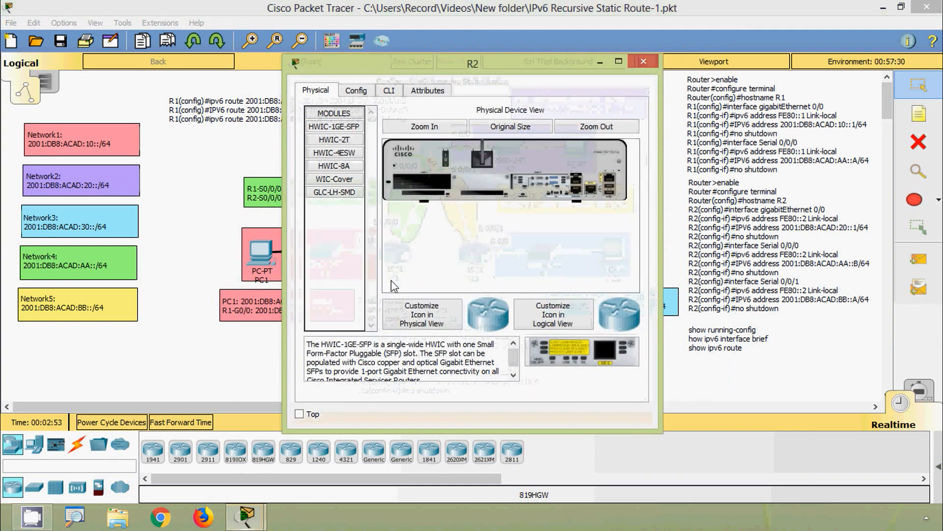
left_click(390, 92)
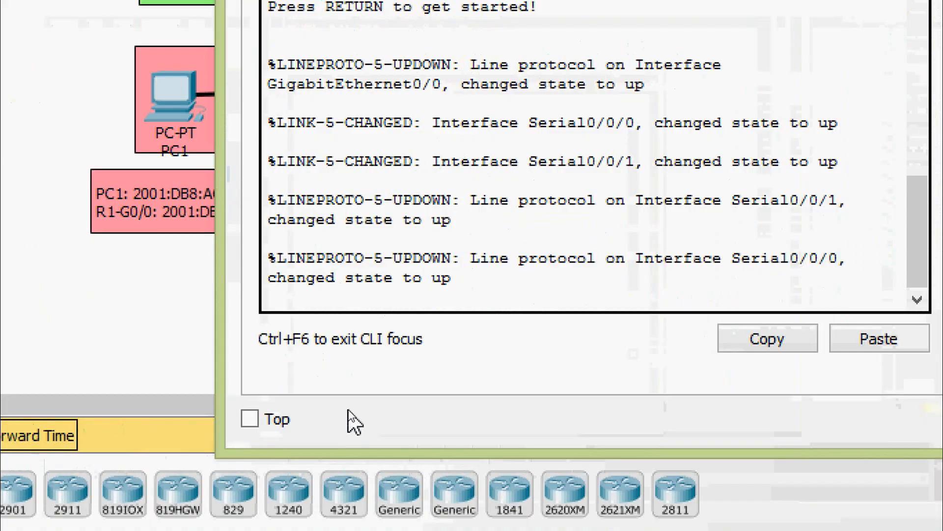
key("Return")
type("ena")
key("Tab")
key("Return")
Step: Run show ipv6 route on R2, examine the static route entries and their next hops, and close R2's window
type("sh")
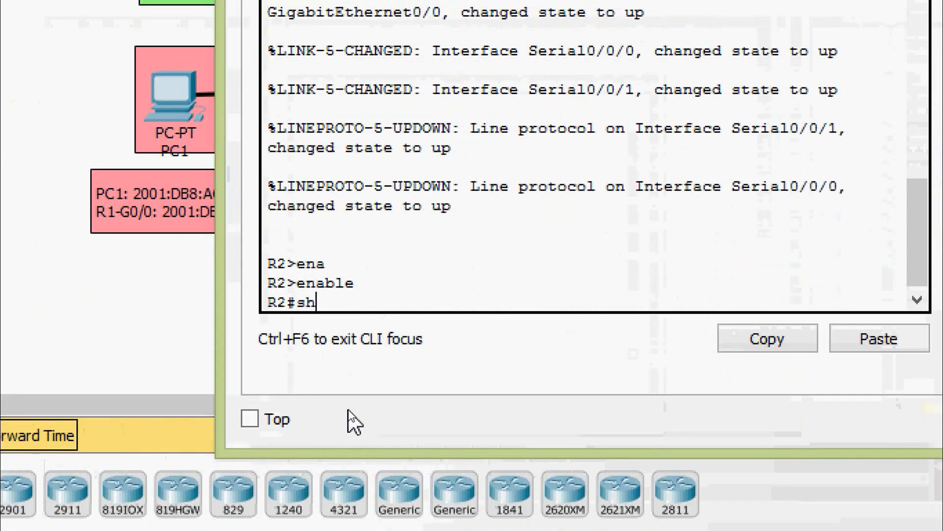
key("Tab")
type("ipv")
key("Tab")
type("ro")
key("Return")
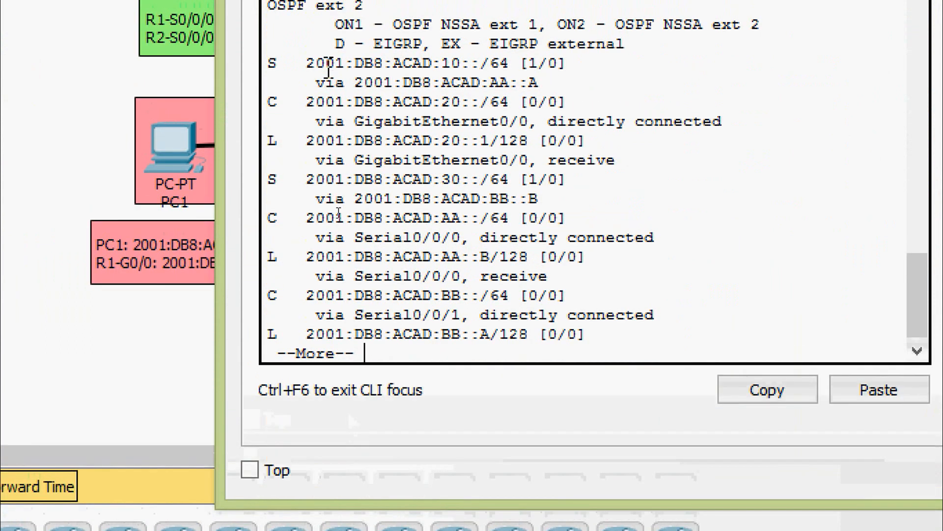
left_click_drag(273, 87, 554, 107)
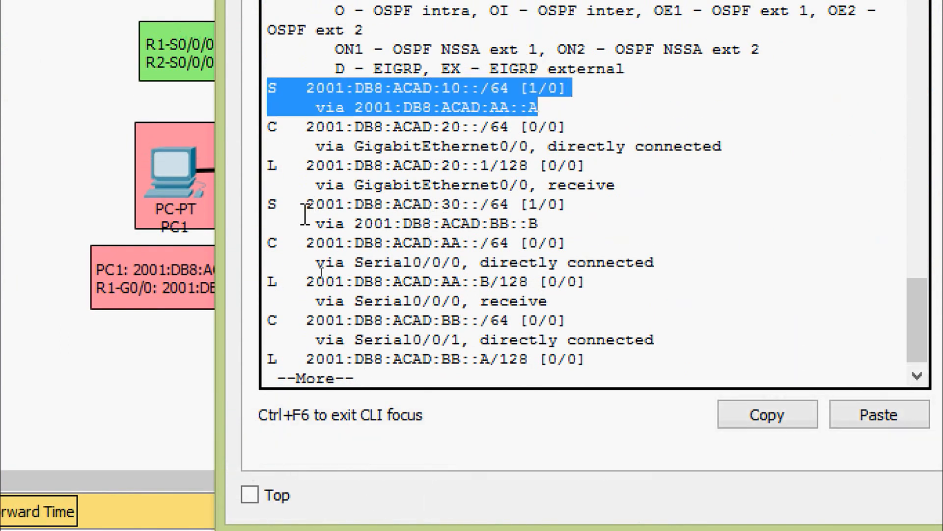
left_click(271, 204)
left_click_drag(272, 204, 560, 226)
left_click(587, 250)
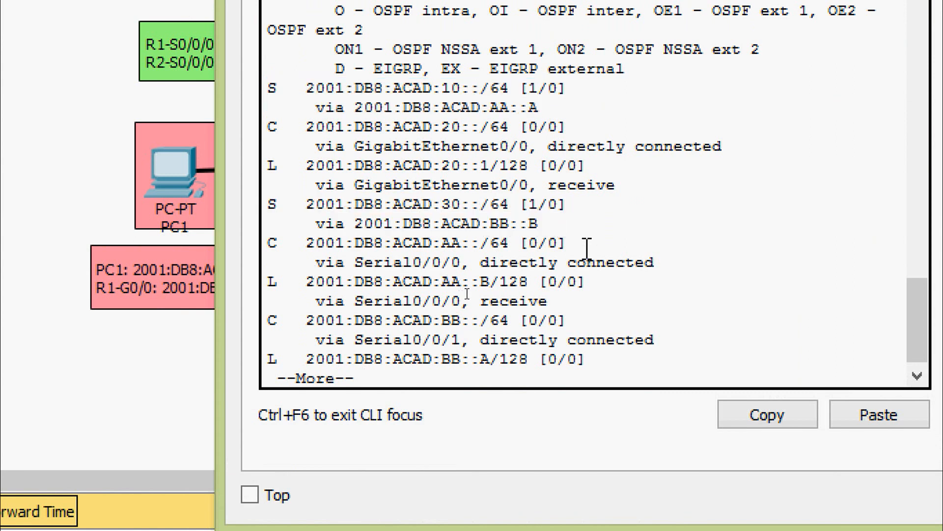
left_click(638, 66)
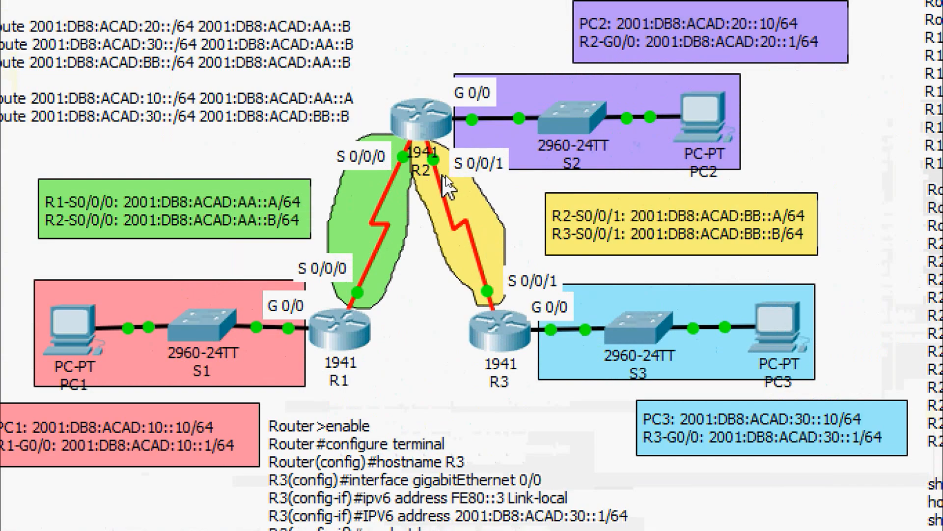
Step: Open R3's command line, enter privileged mode with enable and enter global configuration mode with configure terminal
mouse_move(442, 169)
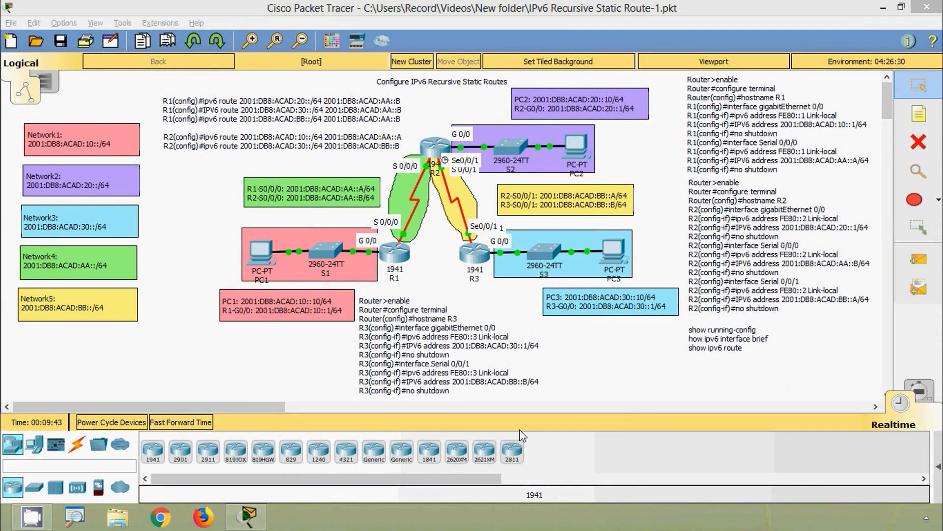
left_click(472, 254)
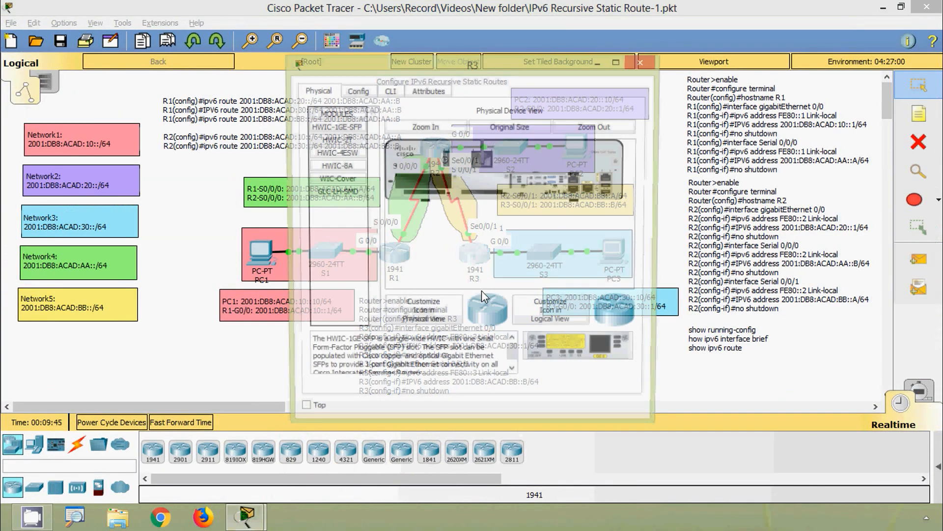
left_click(390, 92)
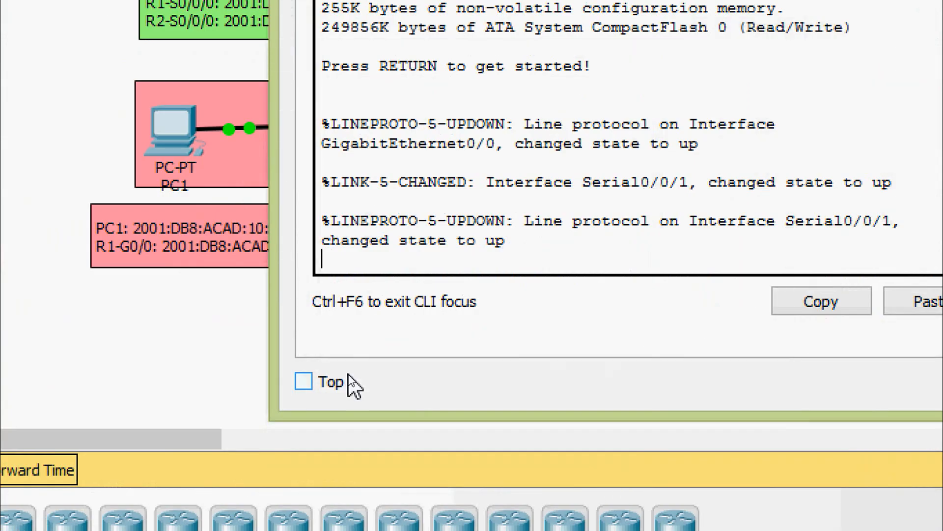
key("Return")
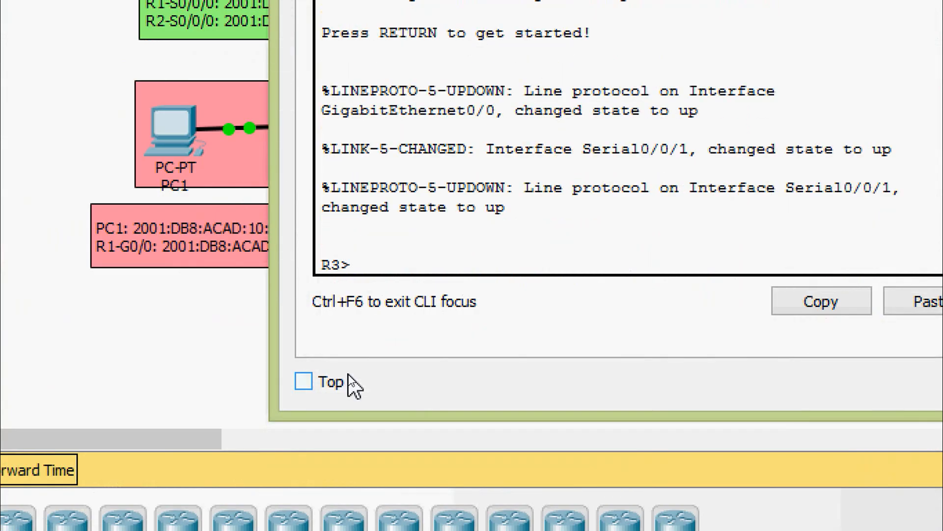
type("en")
key("Tab")
key("Return")
type("conf")
key("Tab")
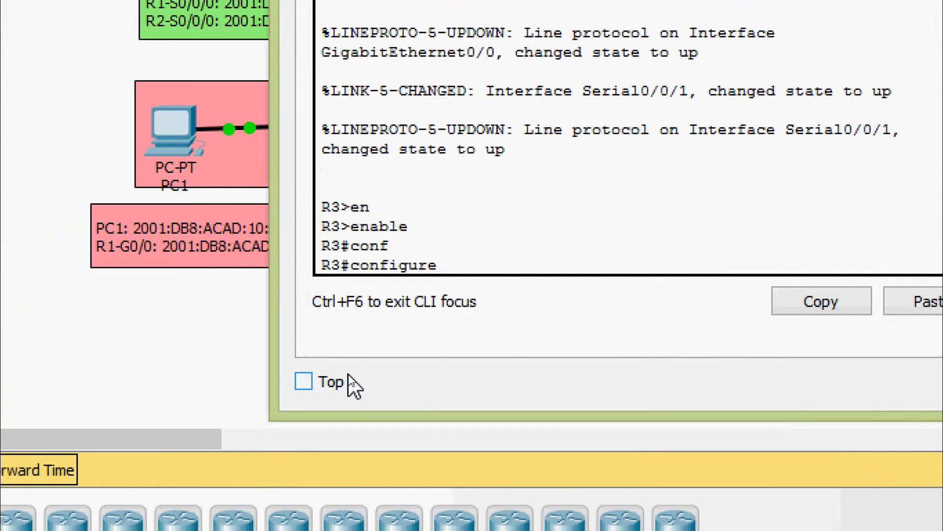
type("terminal")
key("Return")
Step: Add an IPv6 static route on R3 to 2001:DB8:ACAD:10::/64 with next hop 2001:DB8:ACAD:BB::A, listing the next-hop options with ? before entering it
type("ipv")
key("Tab")
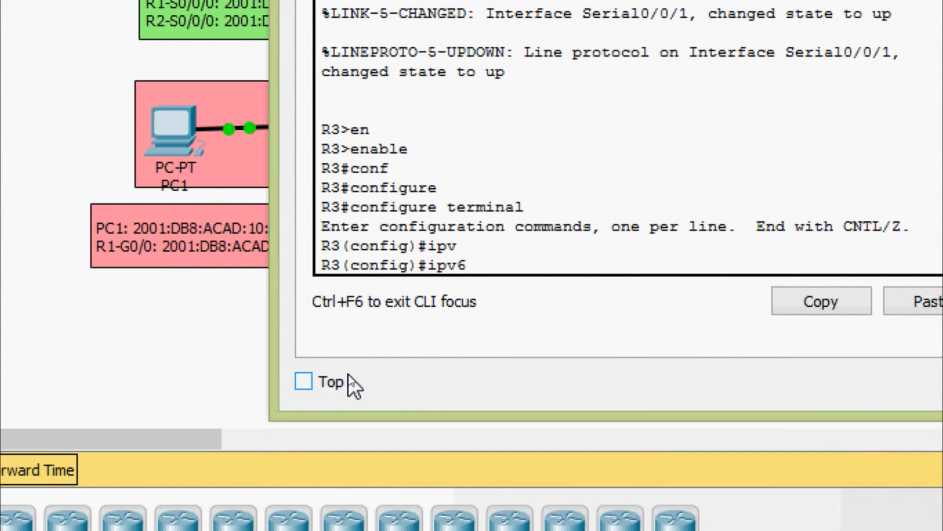
type("rou")
key("Tab")
type("te")
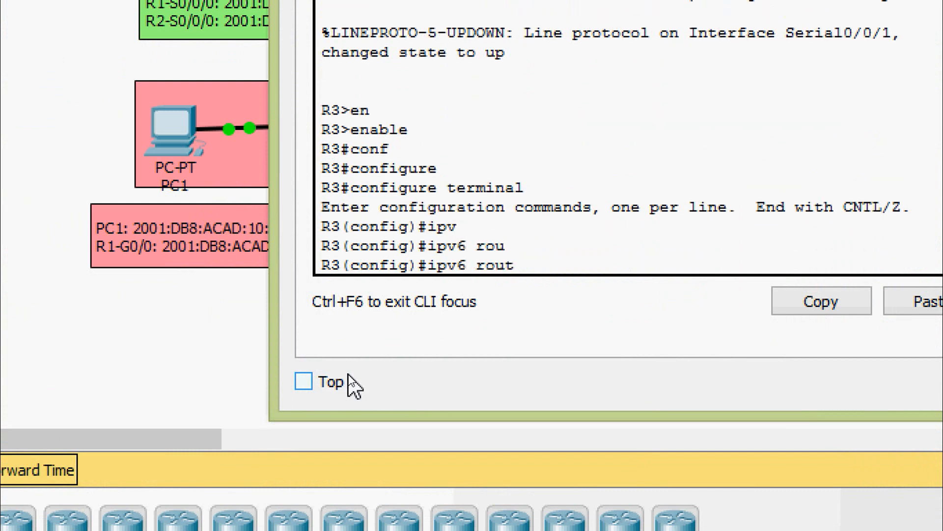
key("Tab")
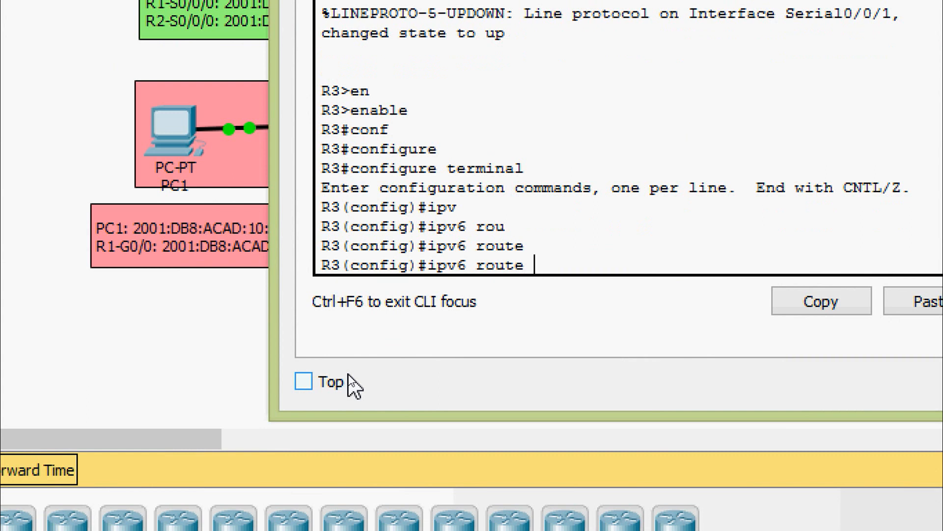
type("2001:DB8")
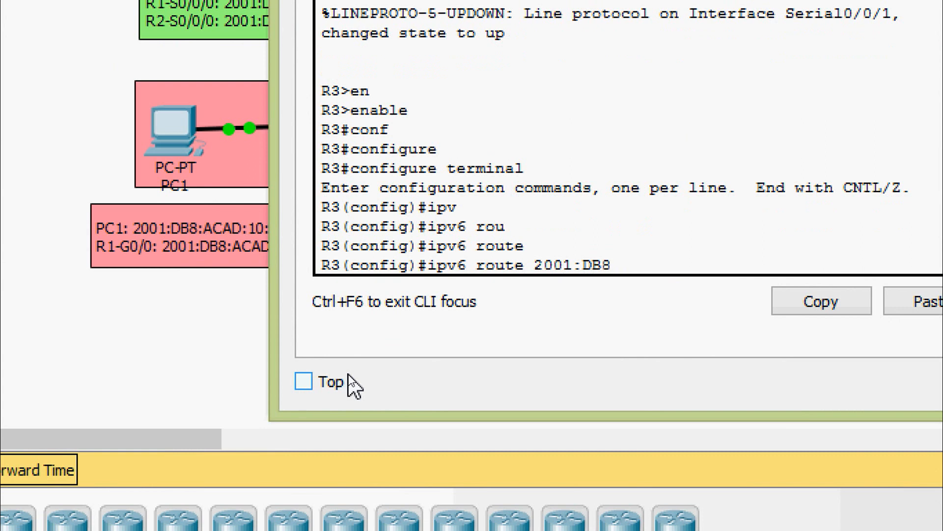
type(":ACAD:10::/64")
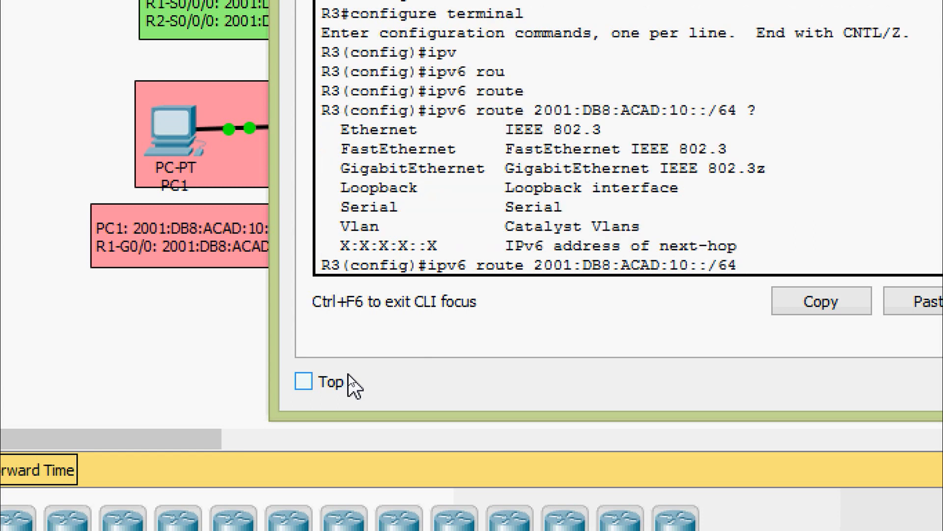
type(" ?2001:DB8")
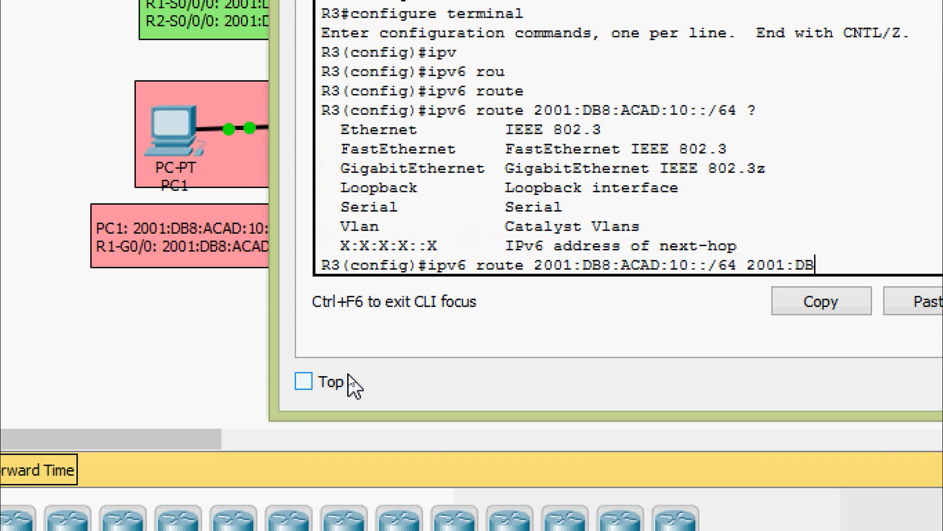
type(":ACA")
type("D")
type(":BB")
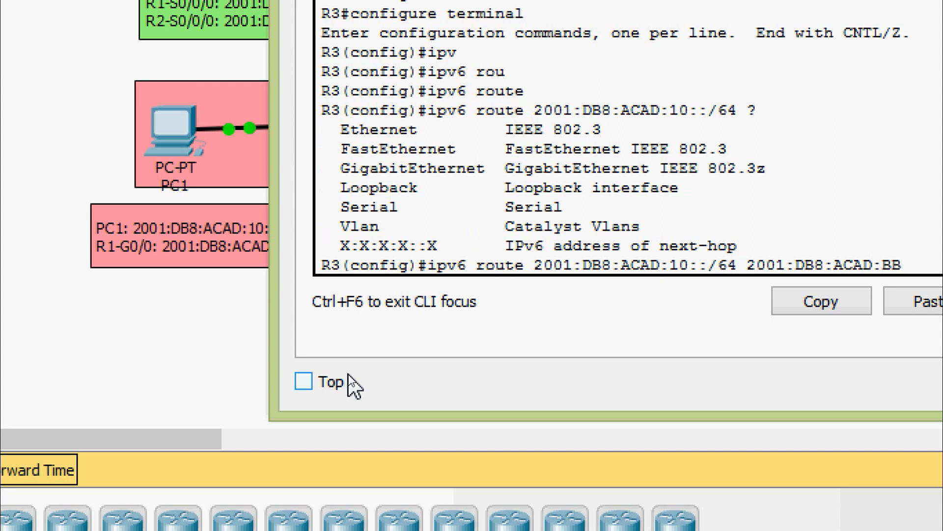
type("::A")
key("Return")
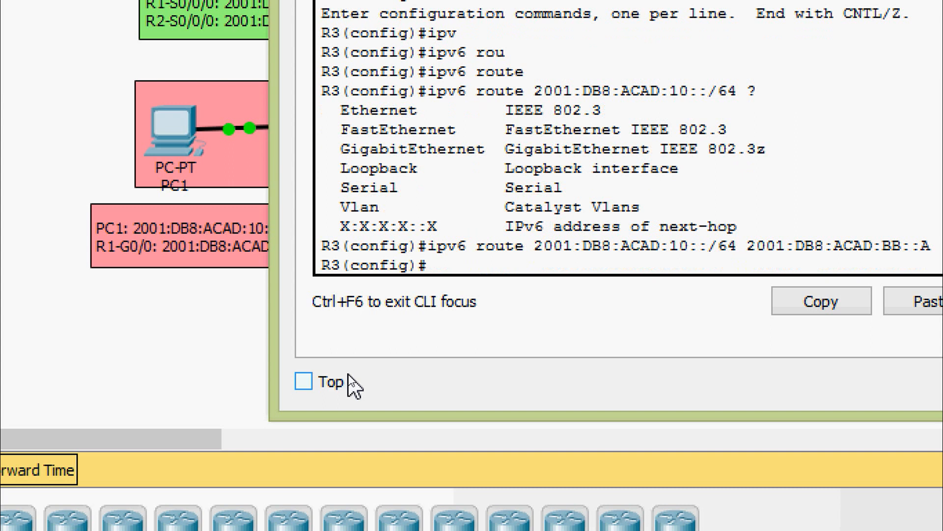
Step: Add an IPv6 static route on R3 to 2001:DB8:ACAD:20::/64 with next hop 2001:DB8:ACAD:BB::A
type("IPV")
key("Tab")
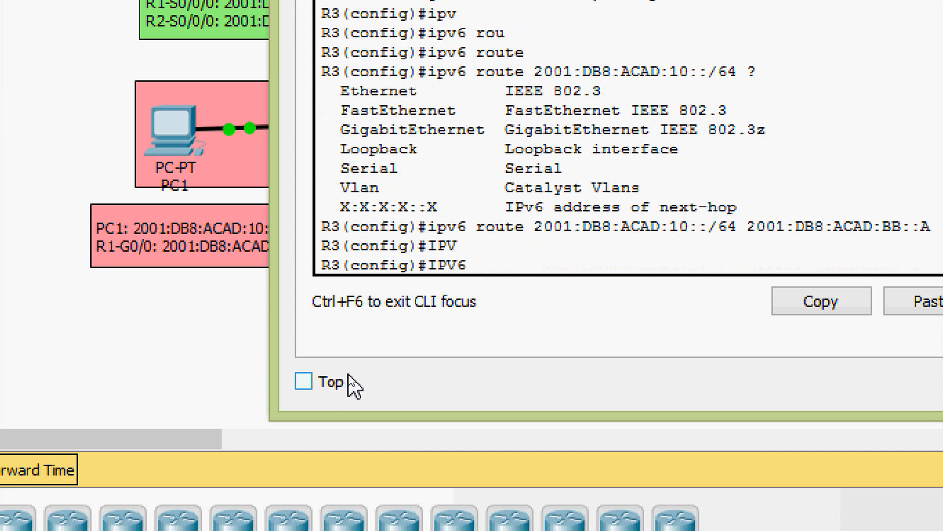
type("route 2001:D")
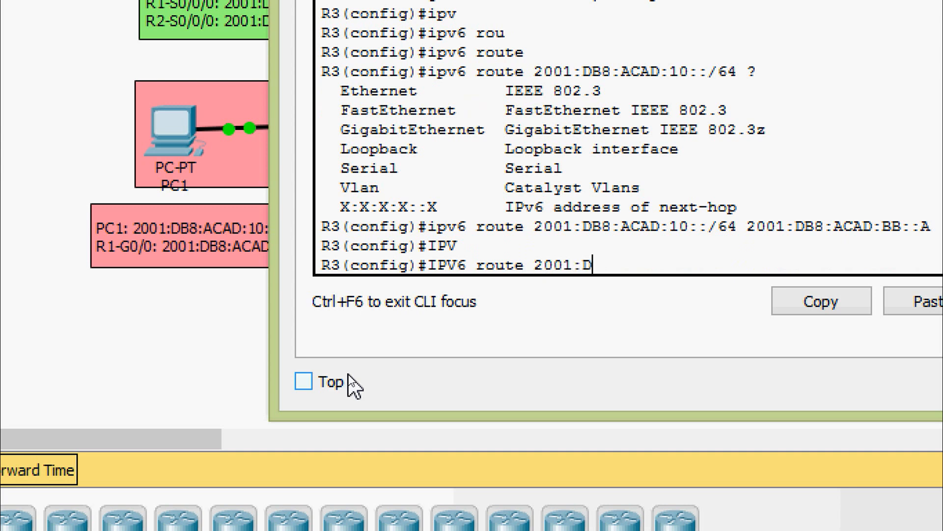
type("B8:ACAD")
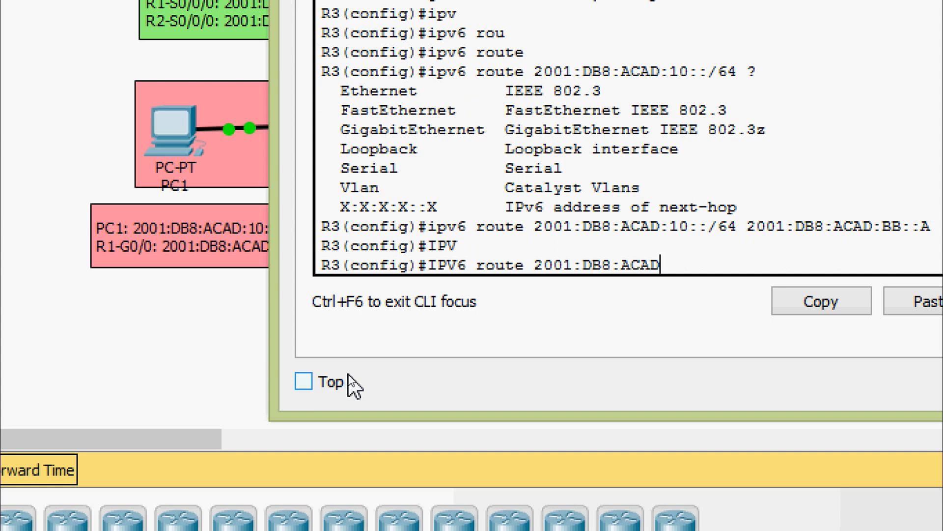
type(":")
type("290")
key("BackSpace")
key("BackSpace")
type("0::/64 2001")
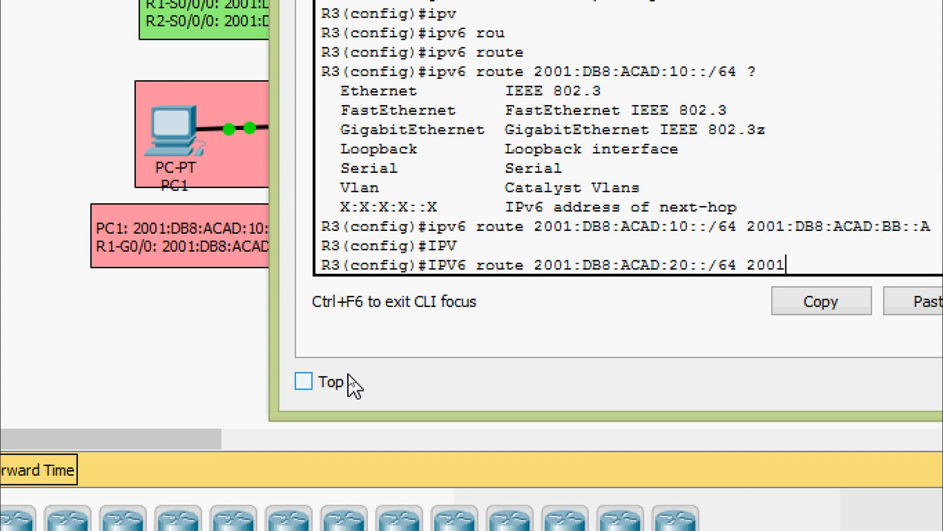
type(":db")
key("BackSpace")
key("BackSpace")
type("DB8:ACAD")
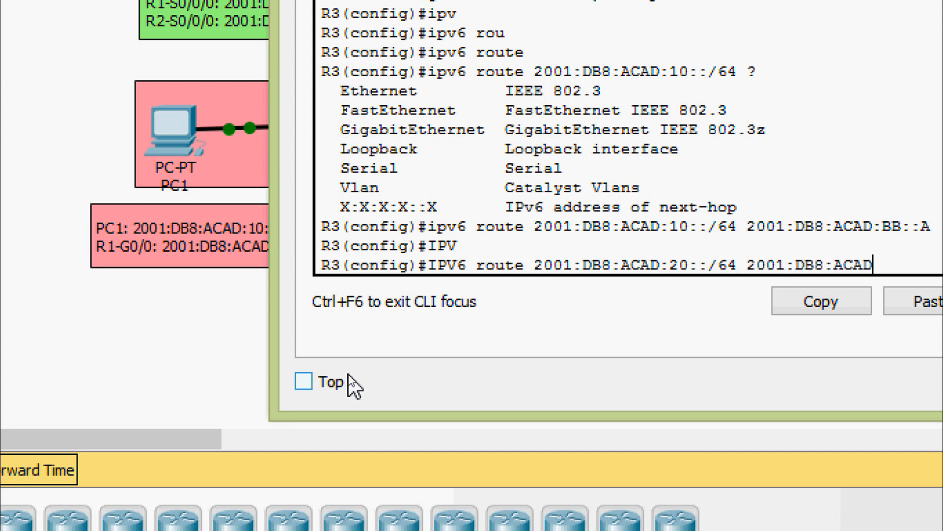
type(":BB::A")
key("Return")
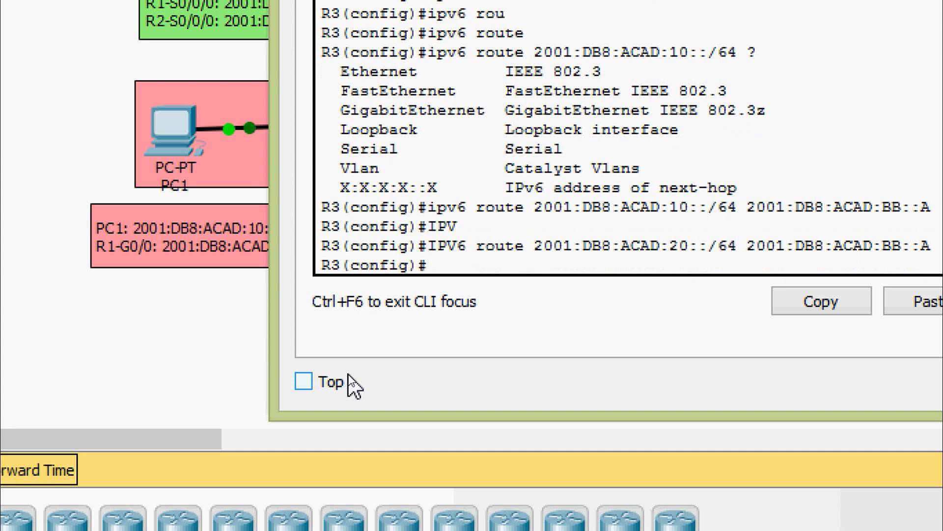
Step: Add an IPv6 static route on R3 to 2001:DB8:ACAD:AA::/64 with next hop 2001:DB8:ACAD:BB::A
type("ipv")
key("Tab")
type("route")
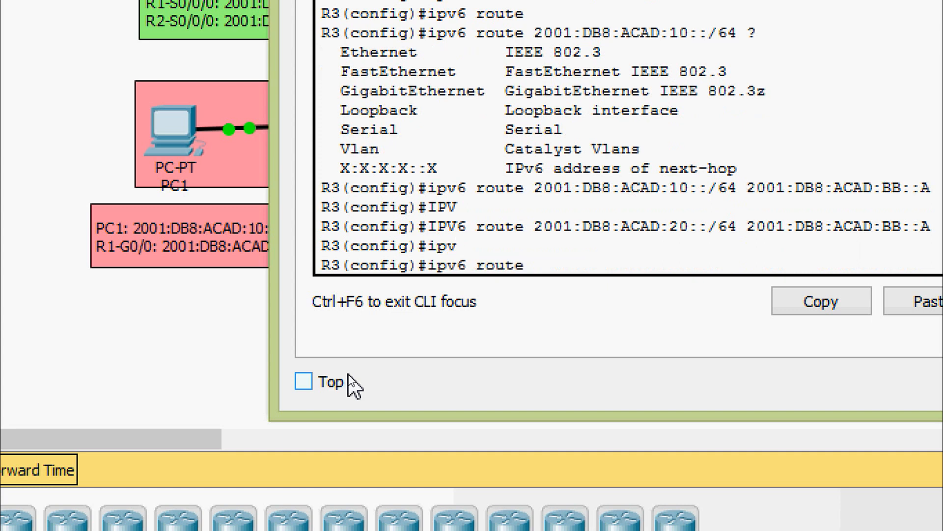
key("Tab")
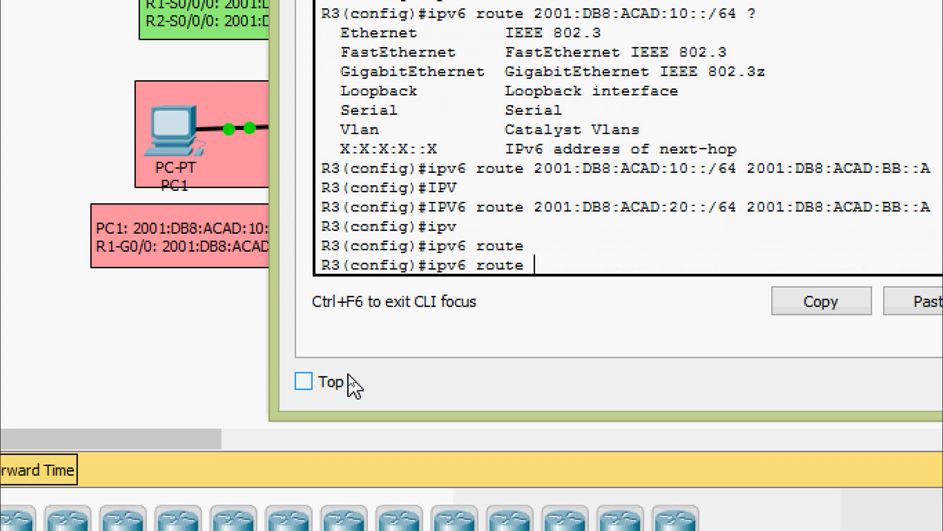
type("2001:DB")
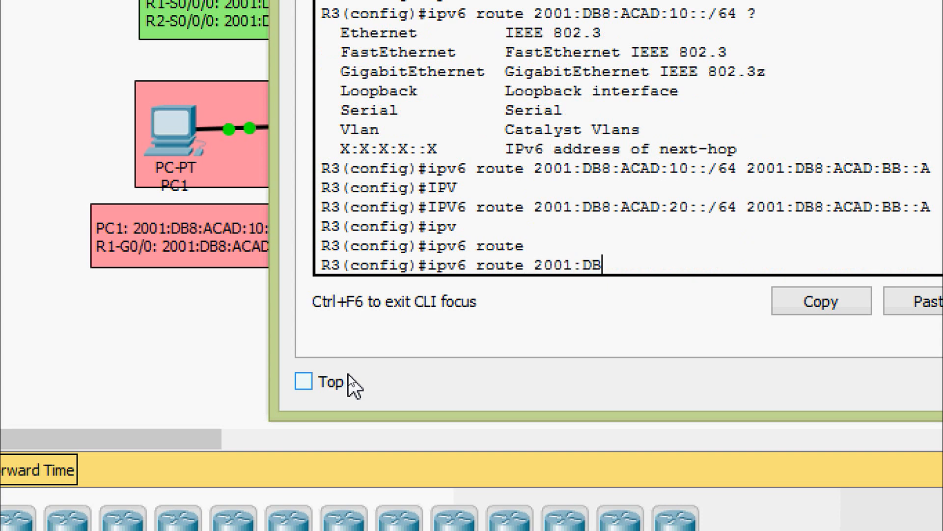
type("8:ACAD:AA")
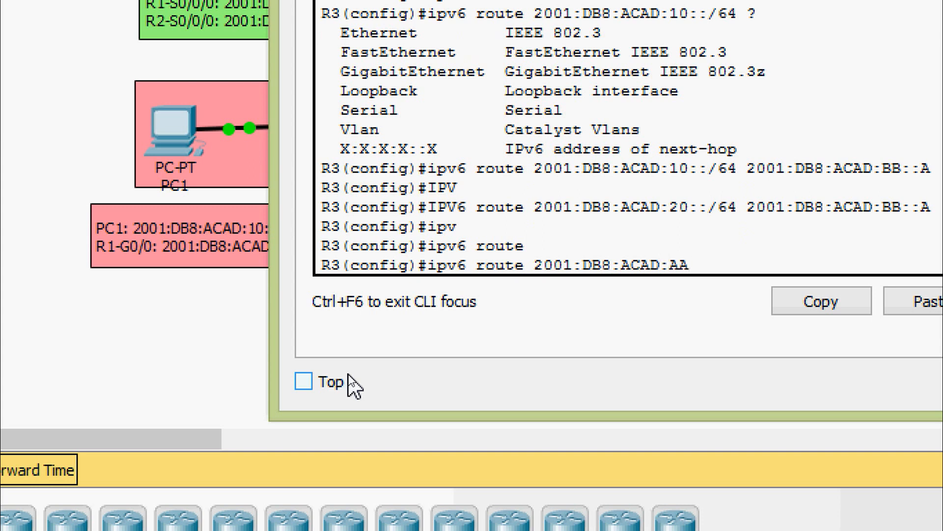
type("::/64 2001")
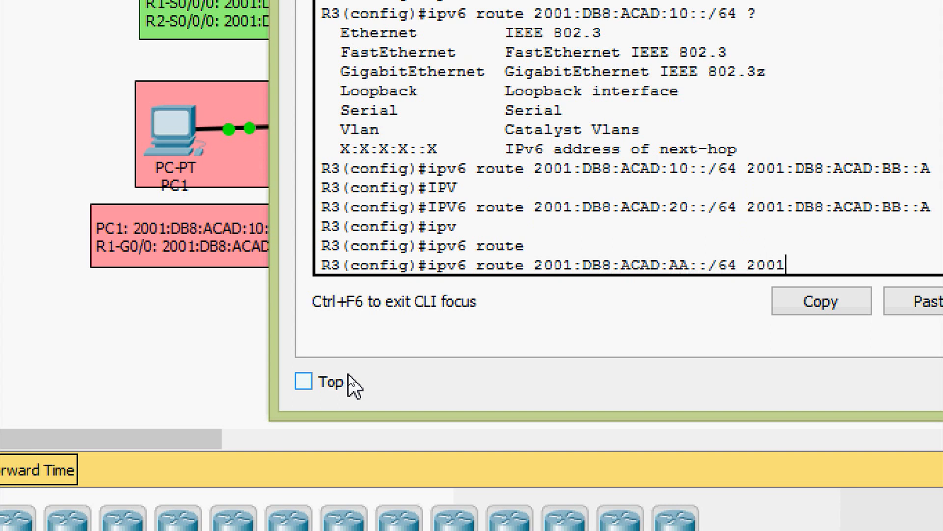
type(":DB8:ACAD")
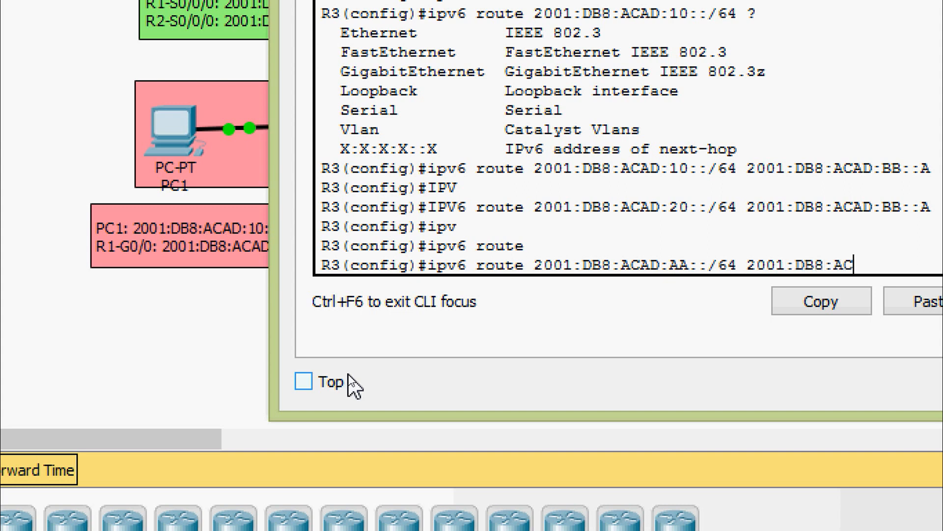
type(":BB::A")
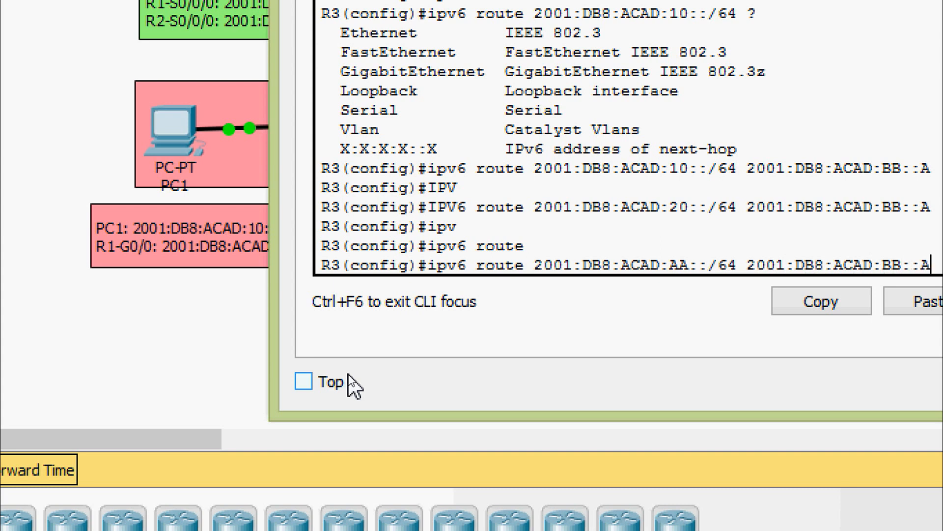
key("Return")
Step: Leave configuration mode on R3, save with copy running-config startup-config accepting the default destination filename, and close R3's window
key("ctrl+z")
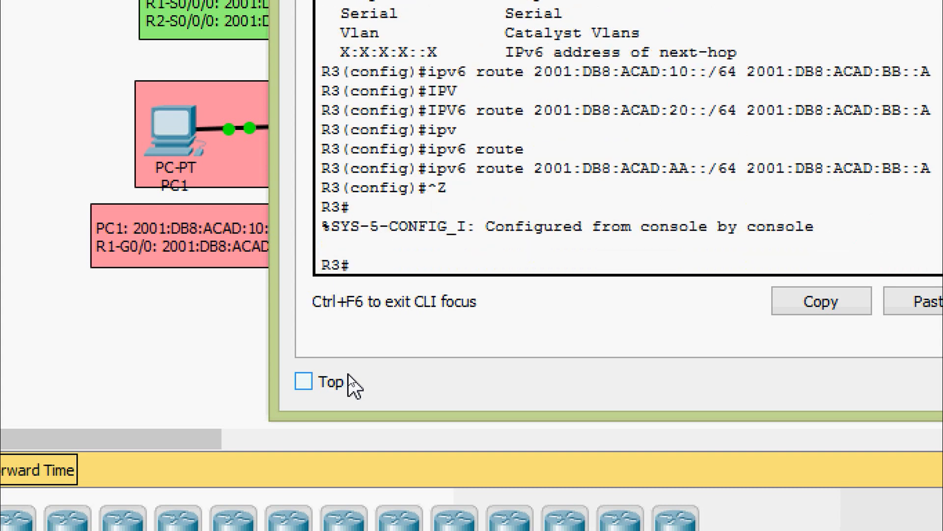
type("COP")
key("Tab")
type("r")
key("Tab")
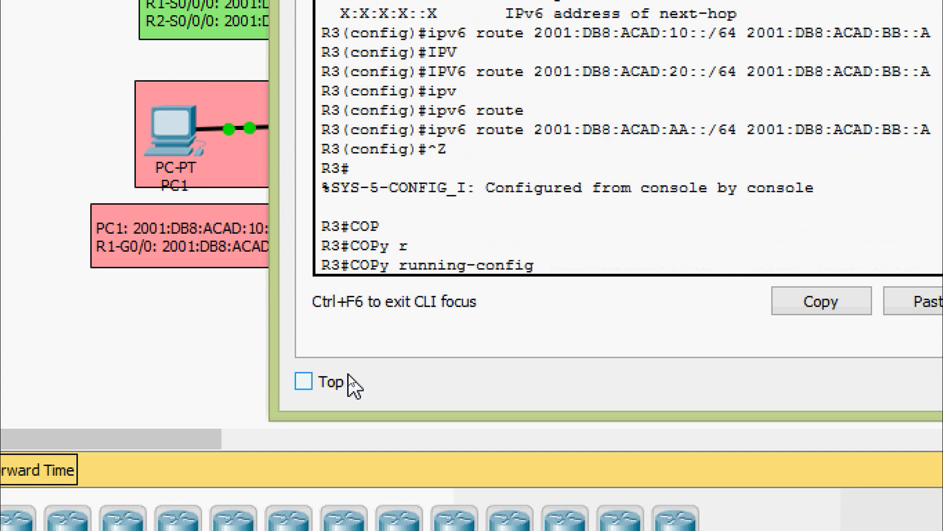
type("st")
key("Tab")
key("Return")
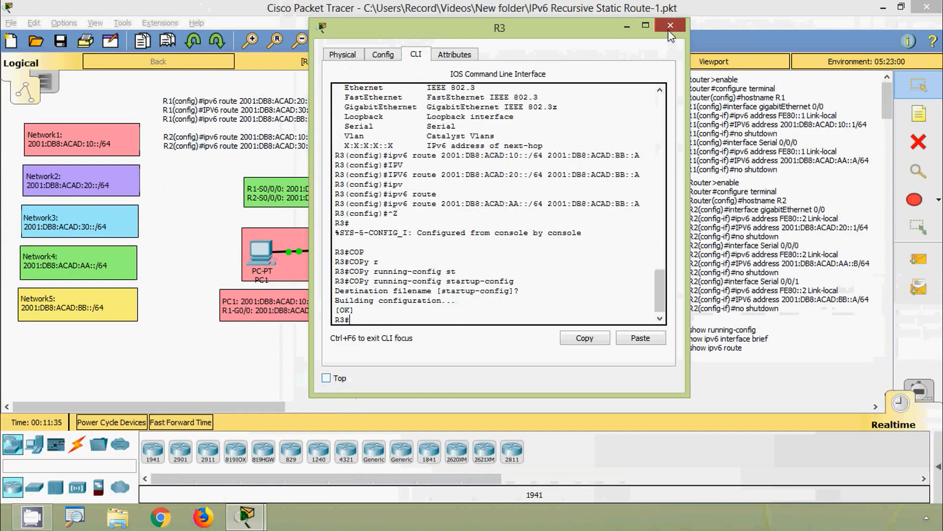
left_click(670, 26)
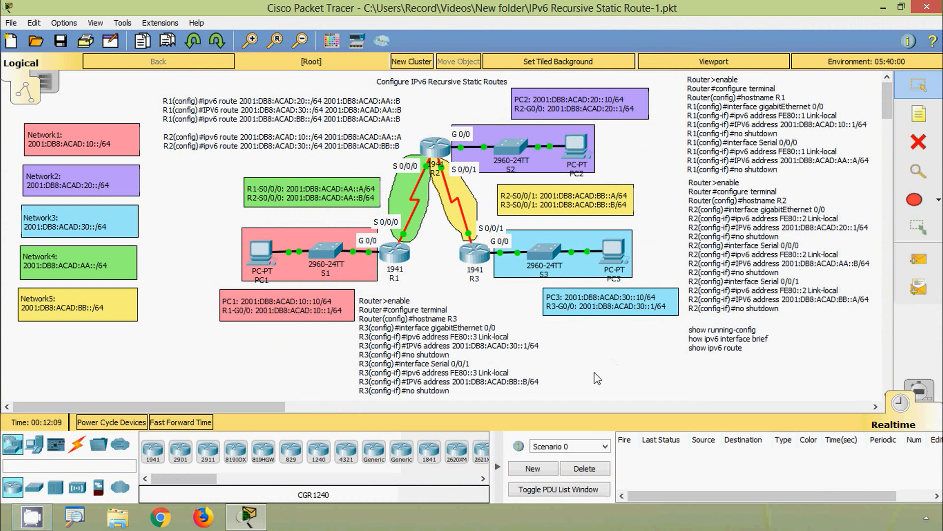
Step: Reopen R3's command line and display its IPv6 routing table with show ipv6 route
left_click(473, 252)
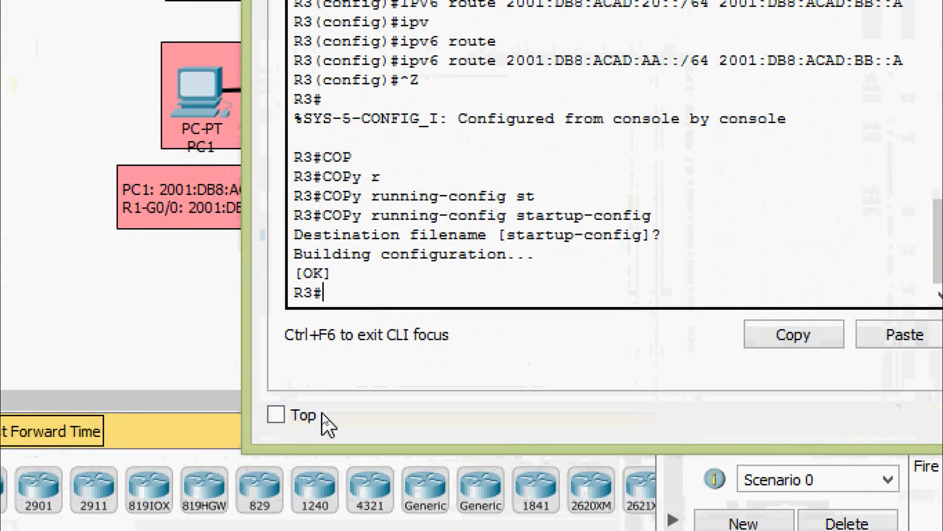
type("sh")
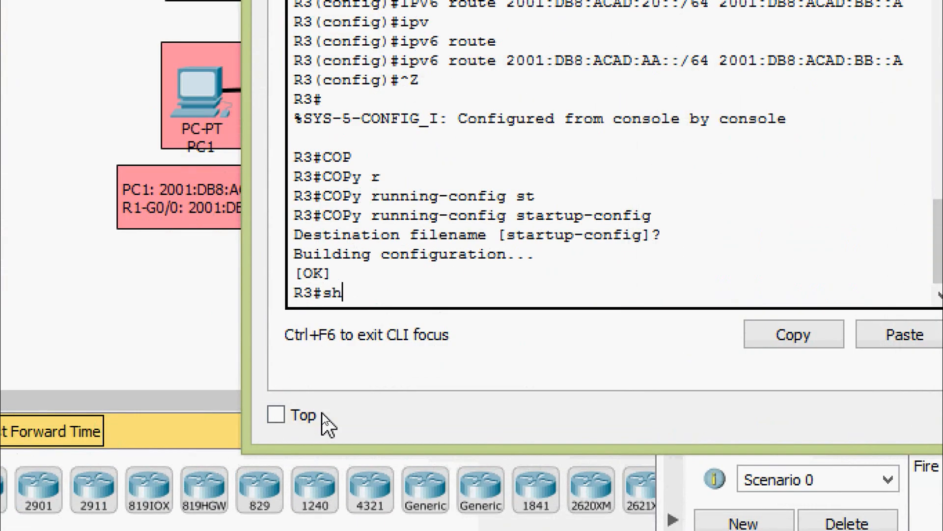
key("Tab")
type("ipv")
key("Tab")
type("rou")
key("Return")
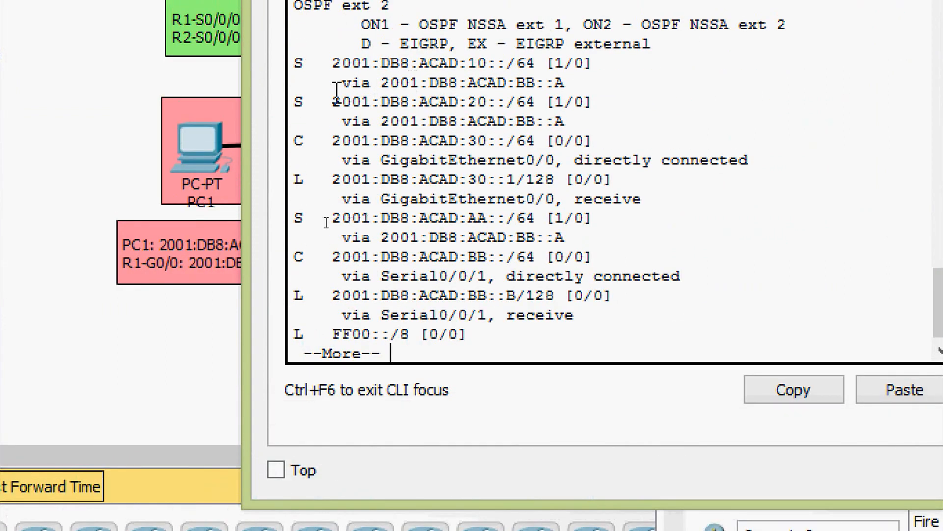
Step: Examine the static entries for the 10, 20 and AA networks in R3's routing table, then close R3's window
left_click_drag(294, 66, 567, 85)
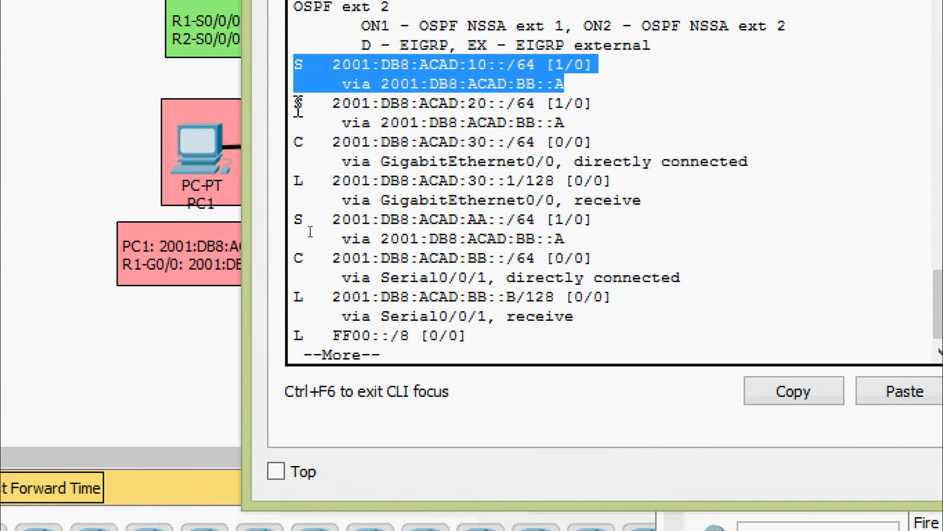
left_click_drag(294, 102, 590, 124)
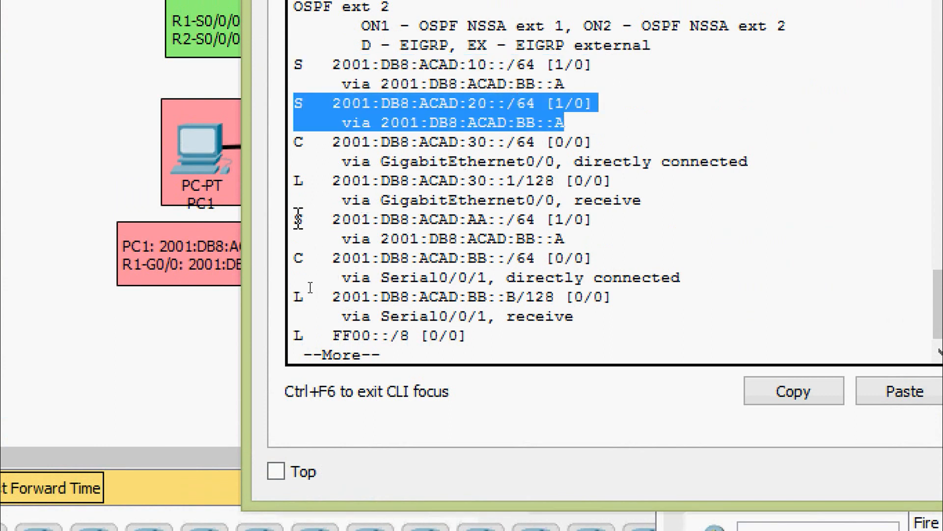
left_click_drag(296, 217, 612, 253)
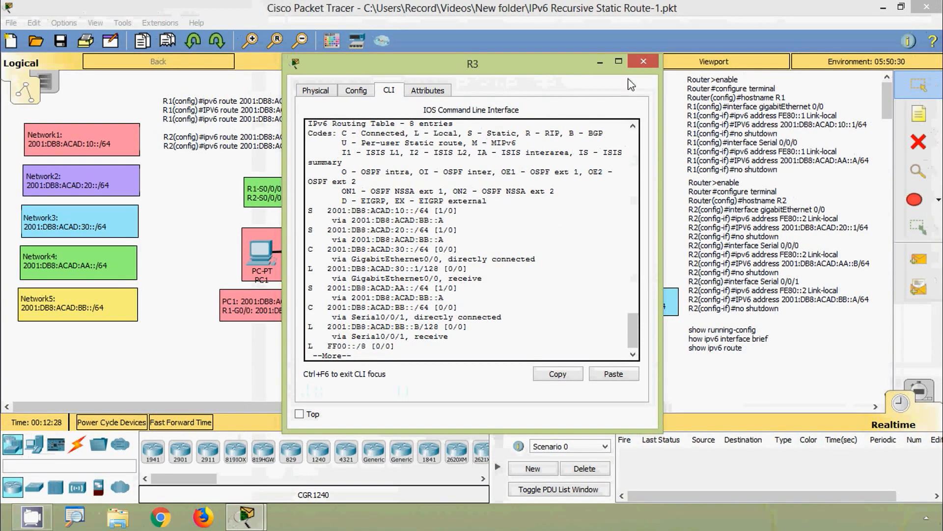
left_click(641, 70)
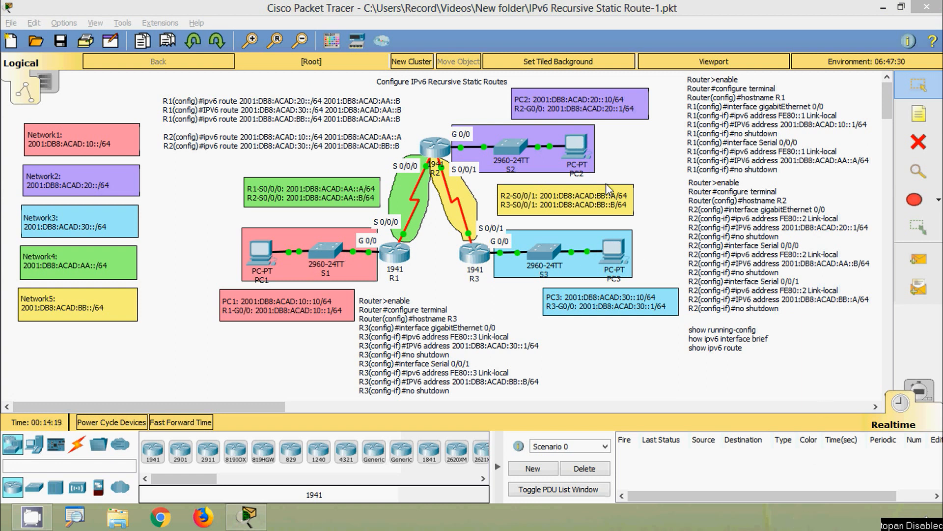
Step: Open PC2's IP configuration and copy its IPv6 address 2001:DB8:ACAD:20::10
left_click(575, 145)
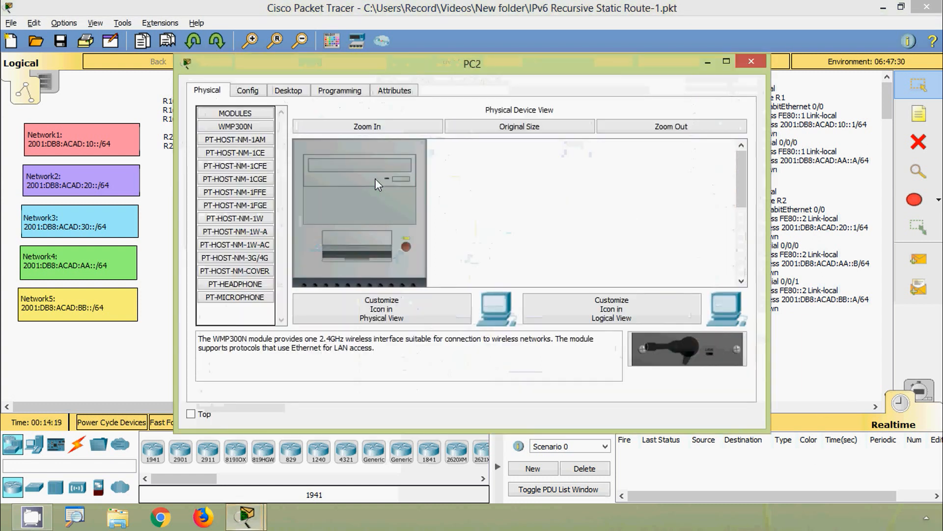
left_click(285, 91)
left_click(258, 125)
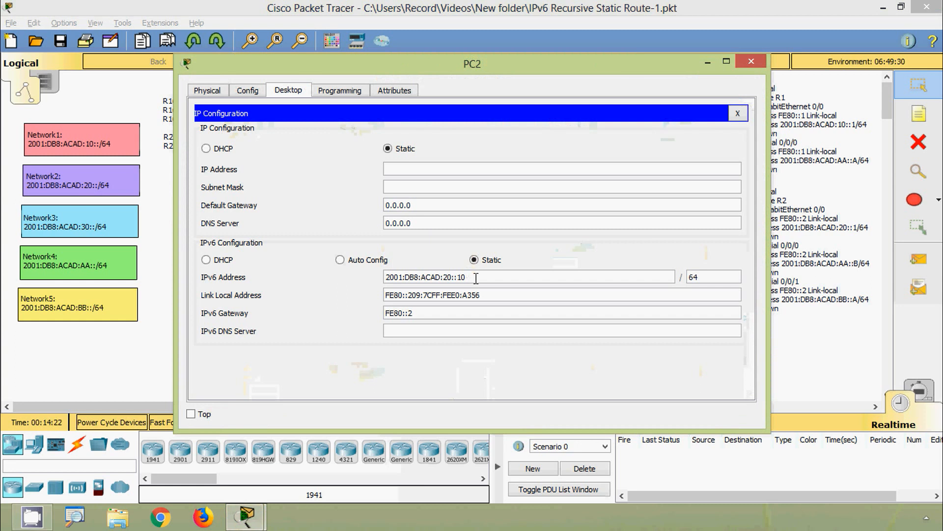
left_click_drag(476, 278, 381, 270)
key("ctrl+c")
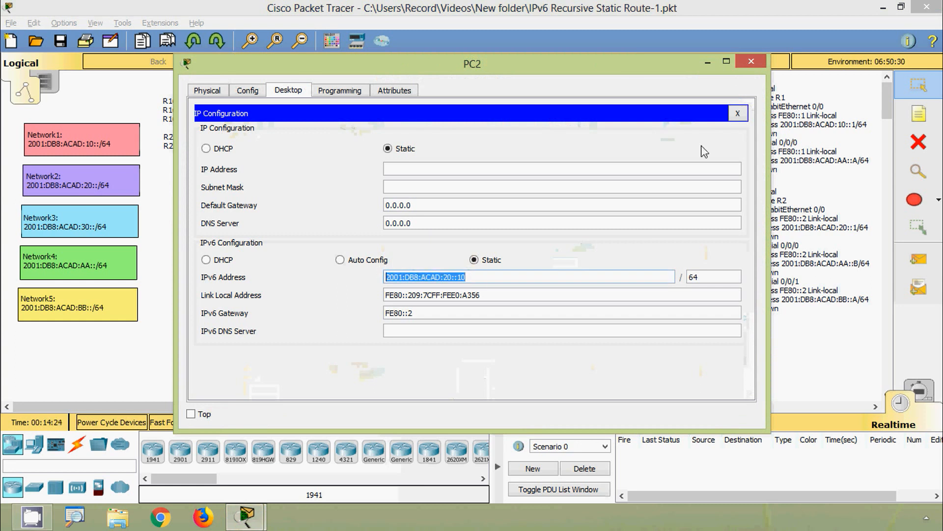
Step: Close PC2's window, open PC1's command prompt and ping PC2 at 2001:DB8:ACAD:20::10
left_click(750, 60)
left_click(273, 249)
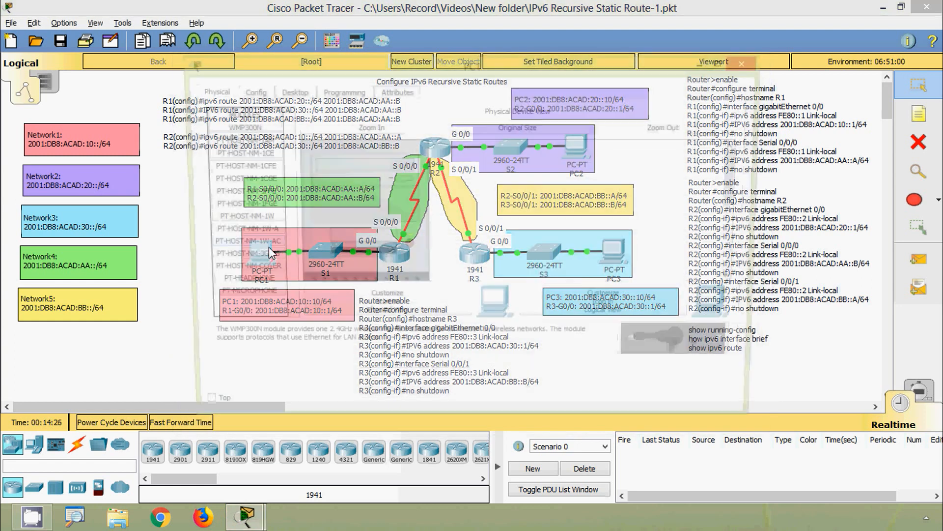
left_click(294, 91)
left_click(573, 142)
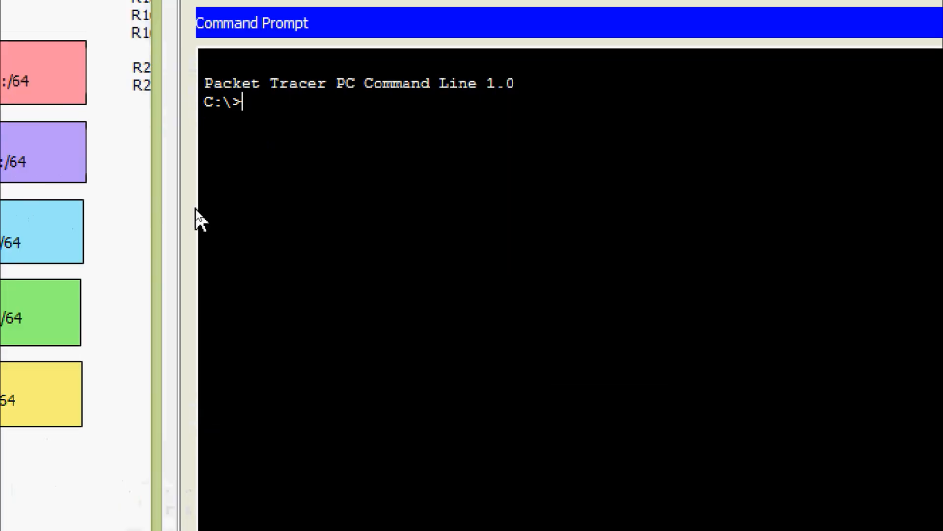
type("ping")
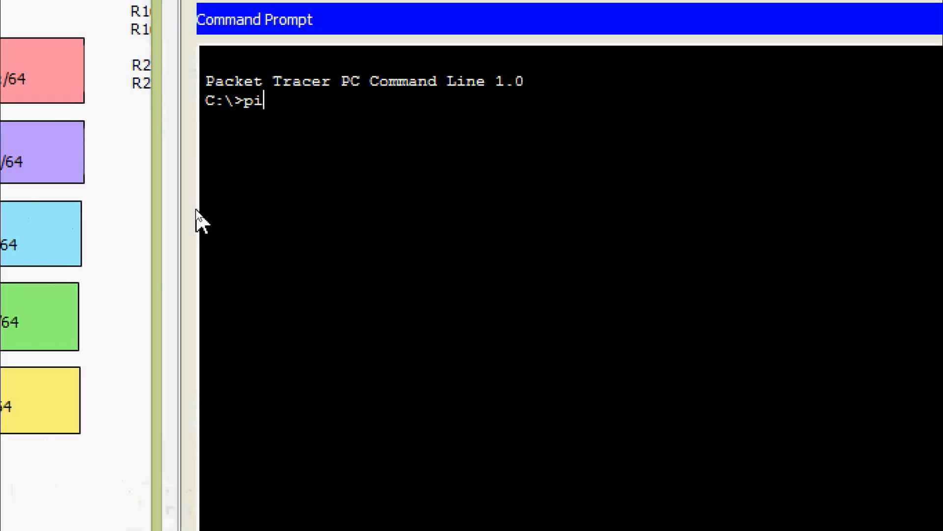
right_click(322, 95)
left_click(333, 137)
key("Return")
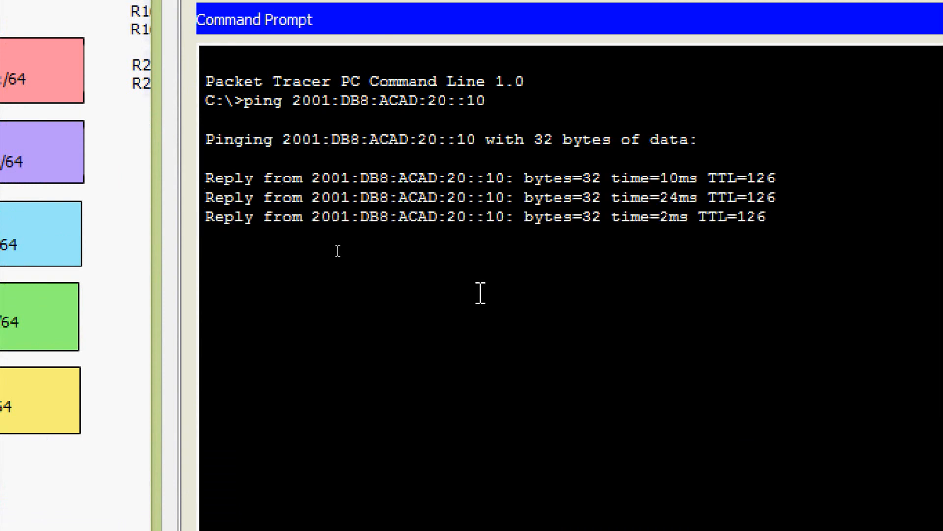
Step: Ping PC3 at 2001:DB8:ACAD:30::10 from PC1, then close PC1's window
key("Up")
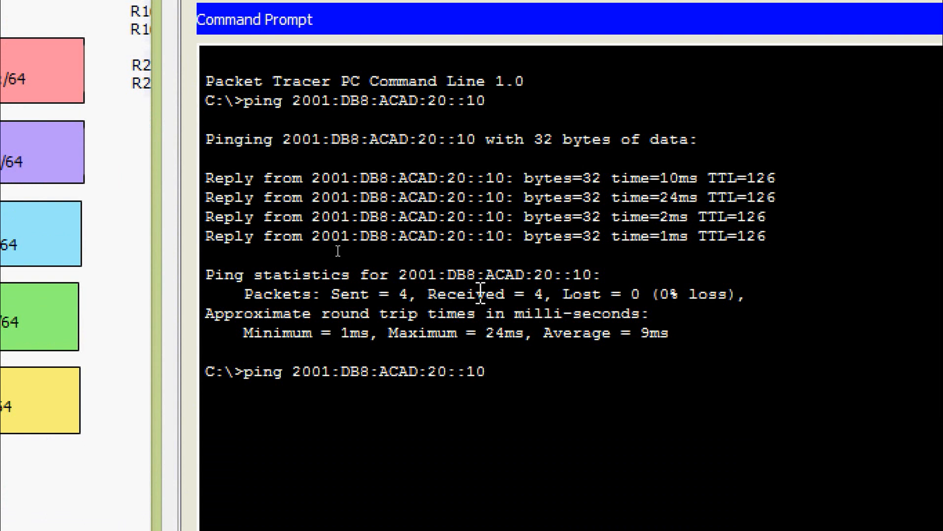
key("BackSpace")
type("3")
key("Return")
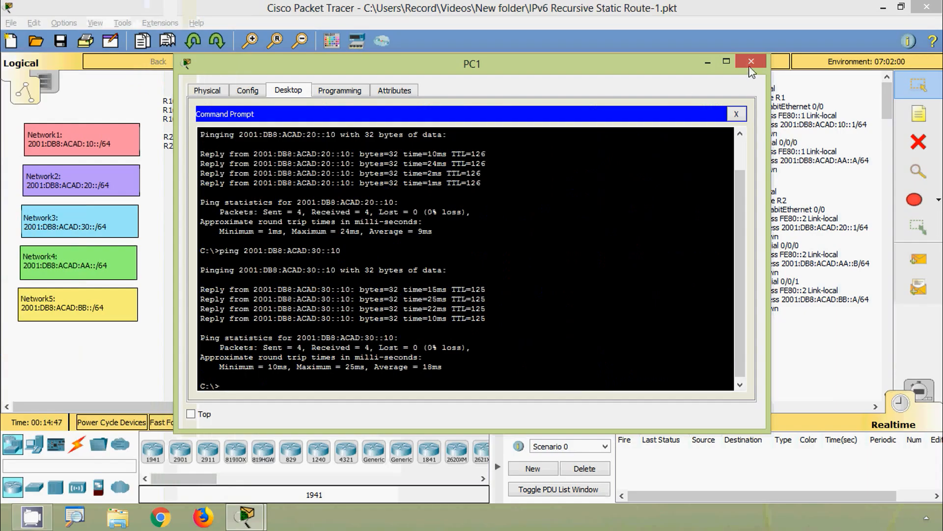
left_click(750, 63)
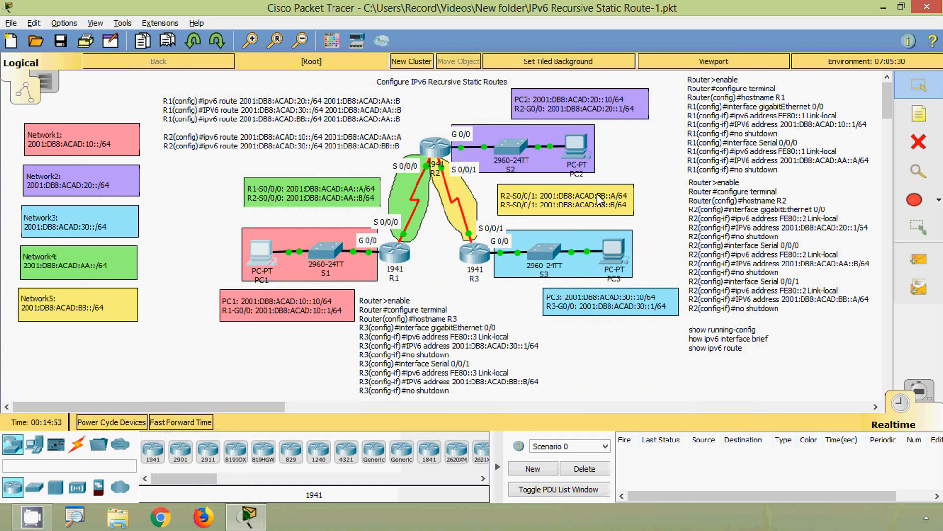
Step: Open PC3's command prompt, ping PC2 at 2001:DB8:ACAD:20::10 and close PC3's window
left_click(612, 245)
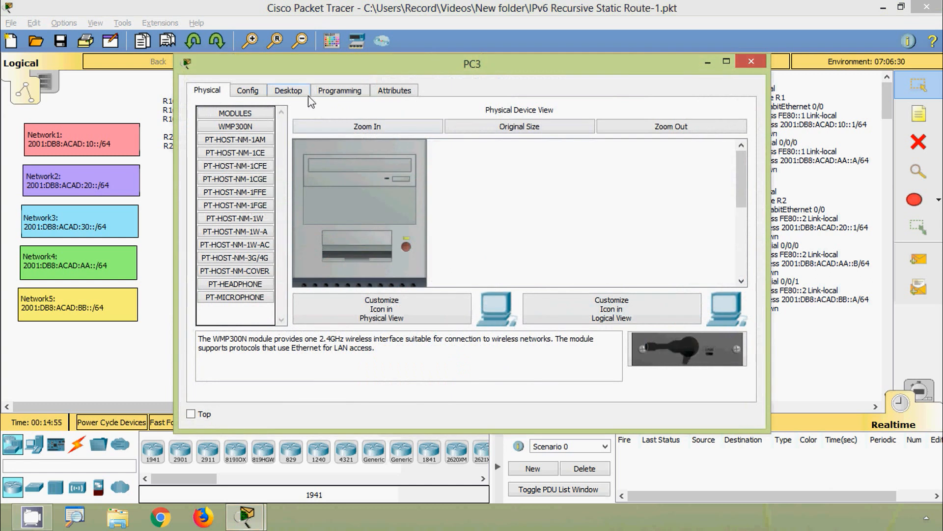
left_click(290, 91)
left_click(540, 170)
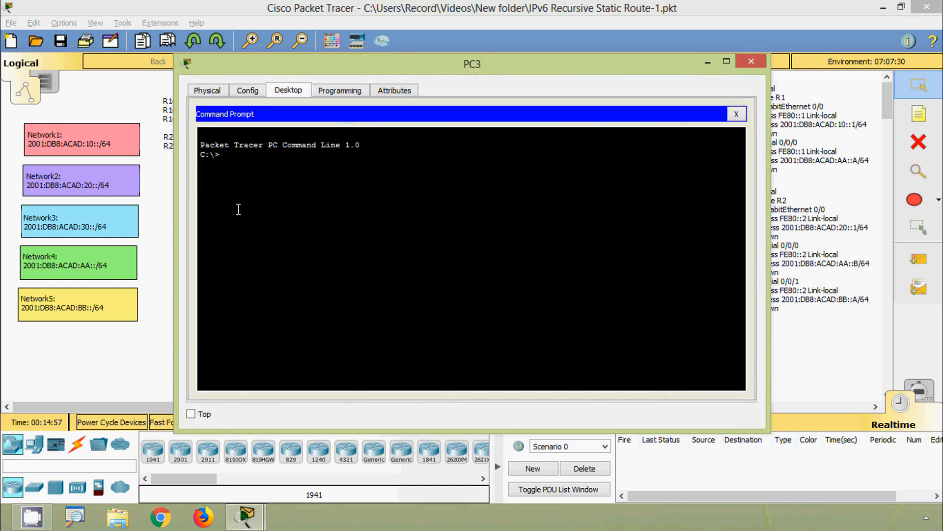
type("ping")
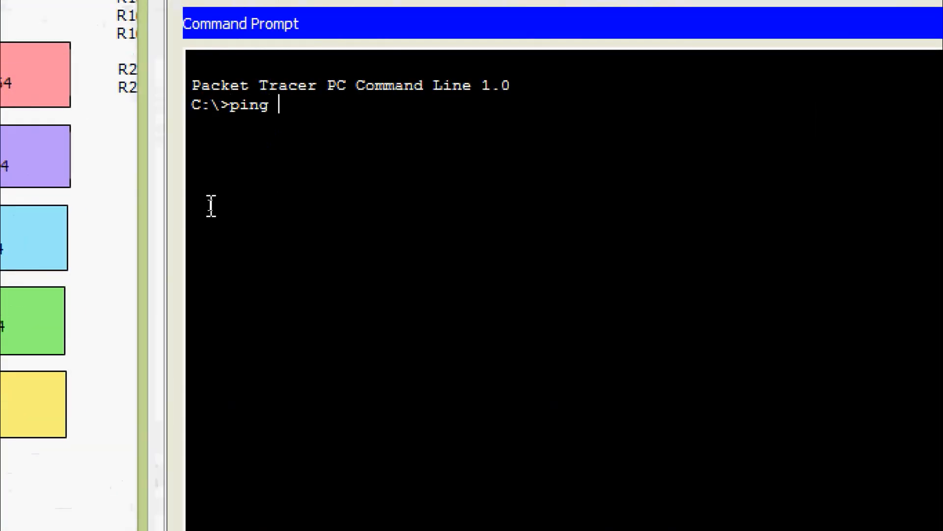
right_click(298, 106)
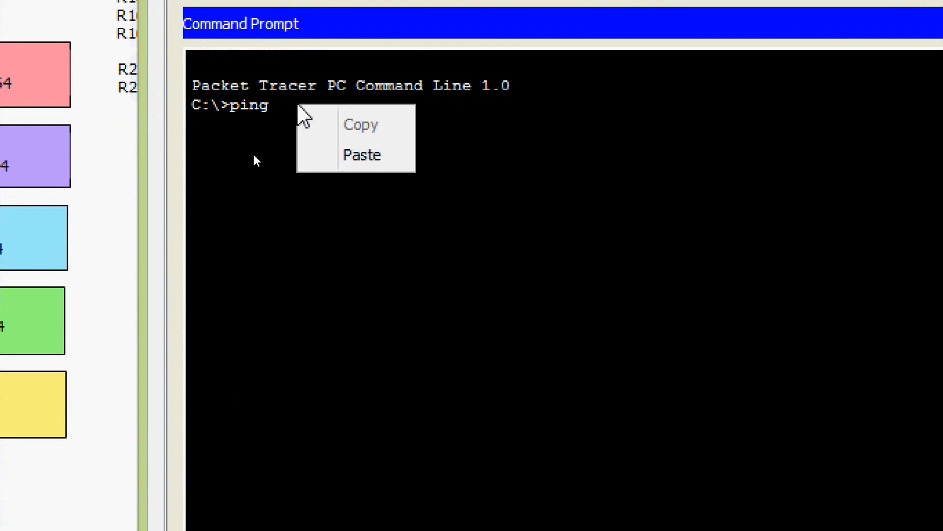
left_click(344, 157)
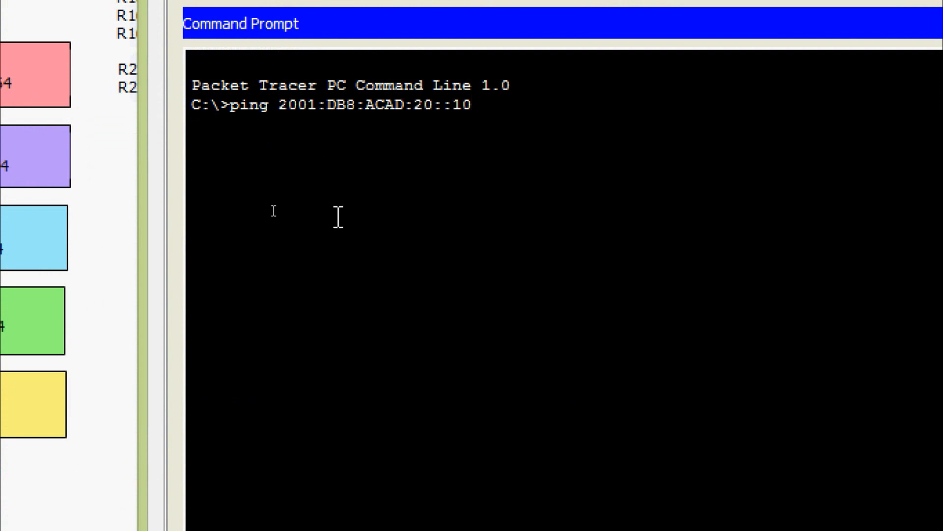
key("Return")
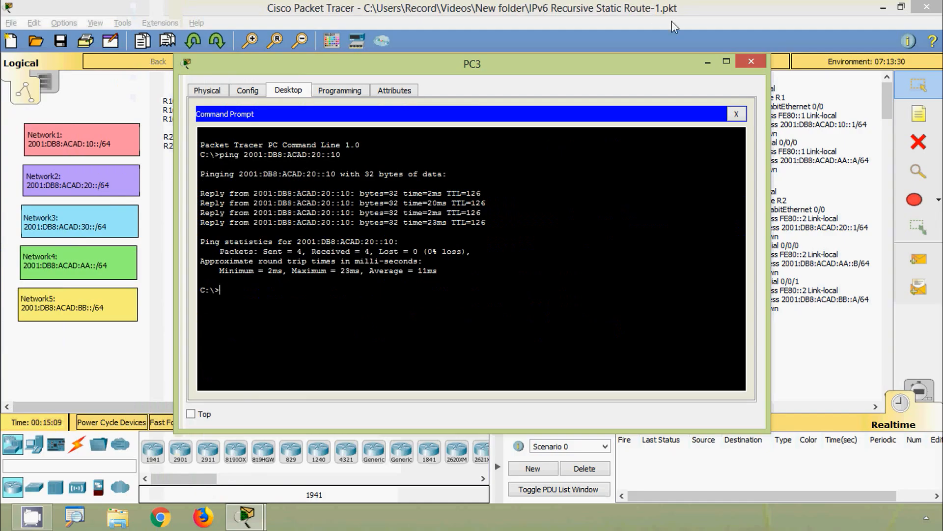
left_click(744, 64)
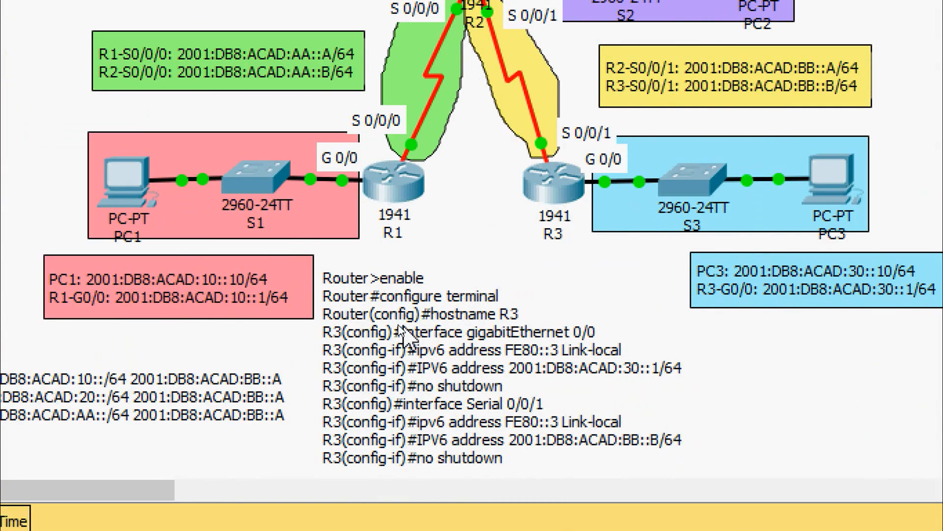
Step: Shift the R3 interface configuration note slightly right and the show commands note slightly up in the workspace
left_click(423, 341)
left_click_drag(422, 341, 436, 344)
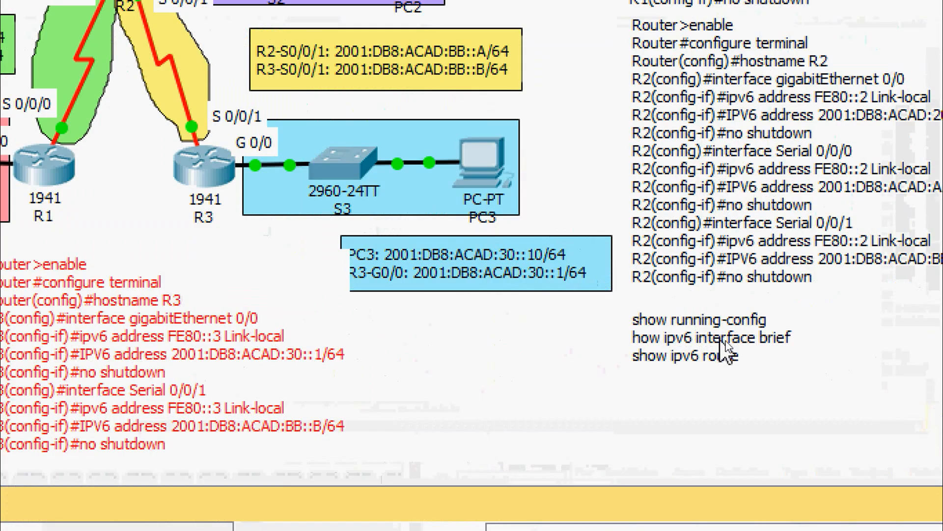
left_click(724, 347)
left_click_drag(698, 358, 706, 340)
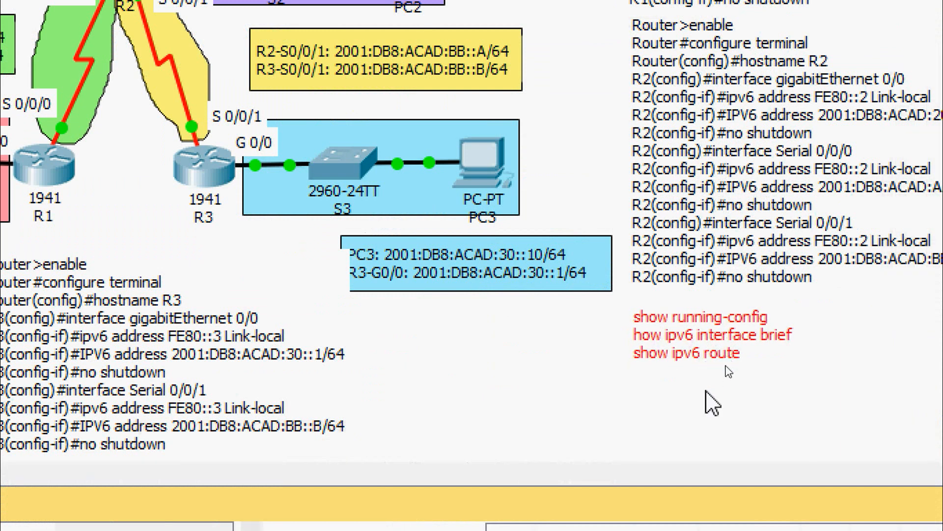
left_click(712, 402)
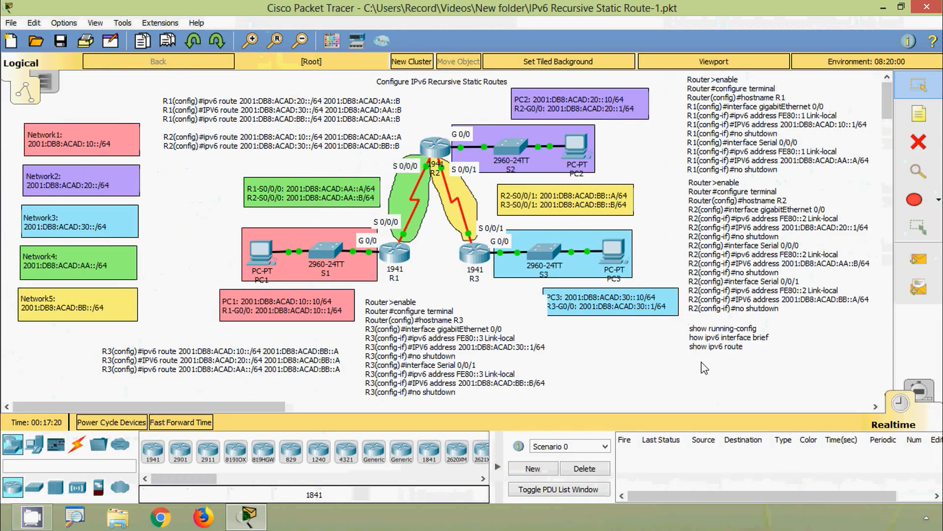